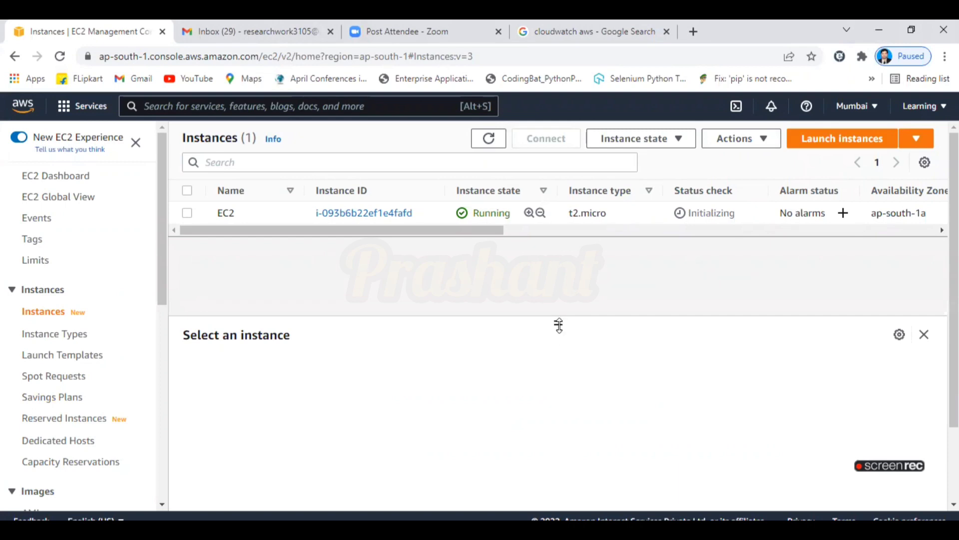
Refresh the instance list, select the running t2.micro instance 'EC2' and enlarge its details pane.
drag(558, 324, 559, 379)
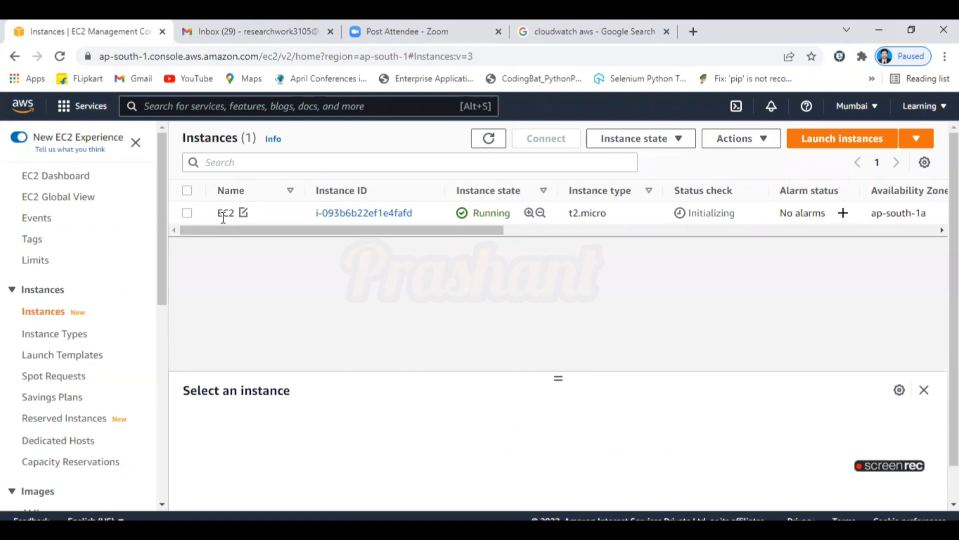
drag(331, 229, 381, 230)
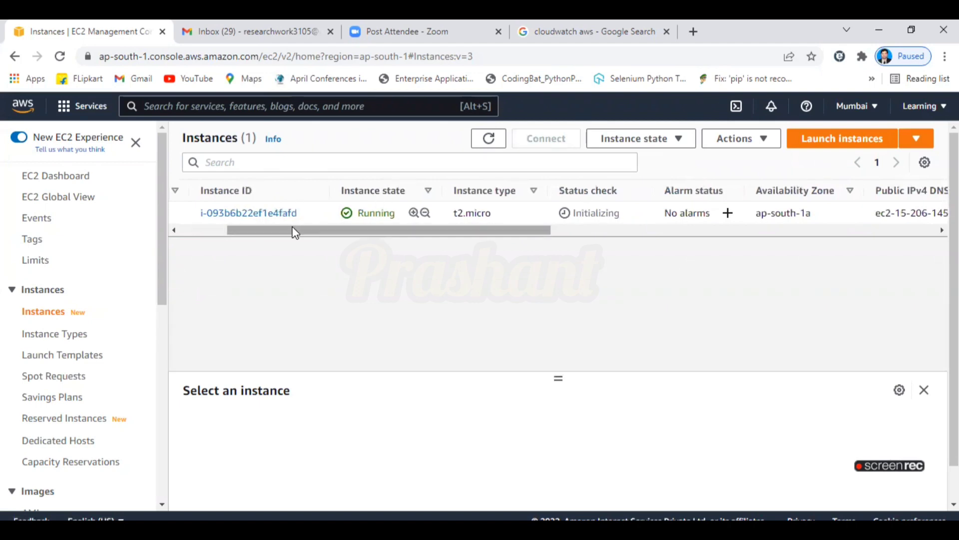
drag(295, 230, 216, 228)
click(188, 214)
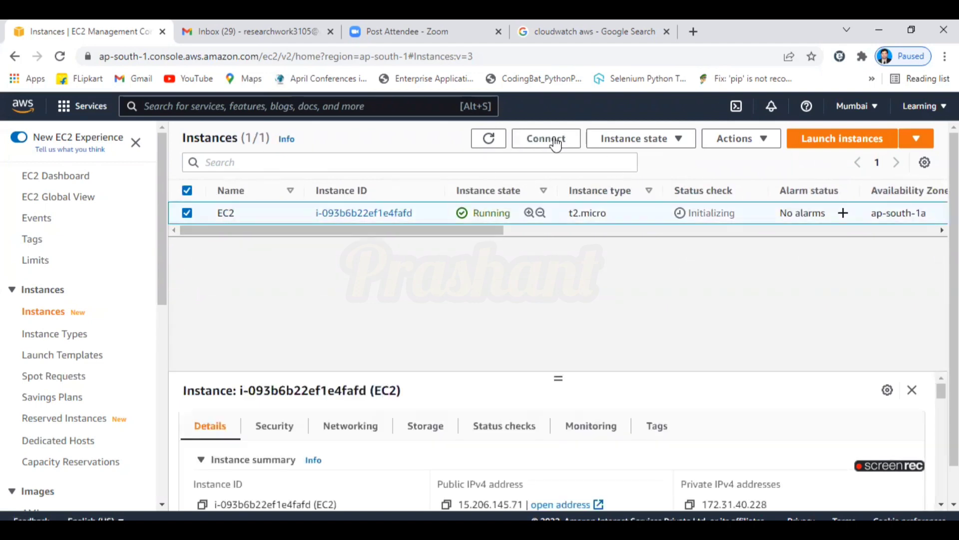
click(489, 138)
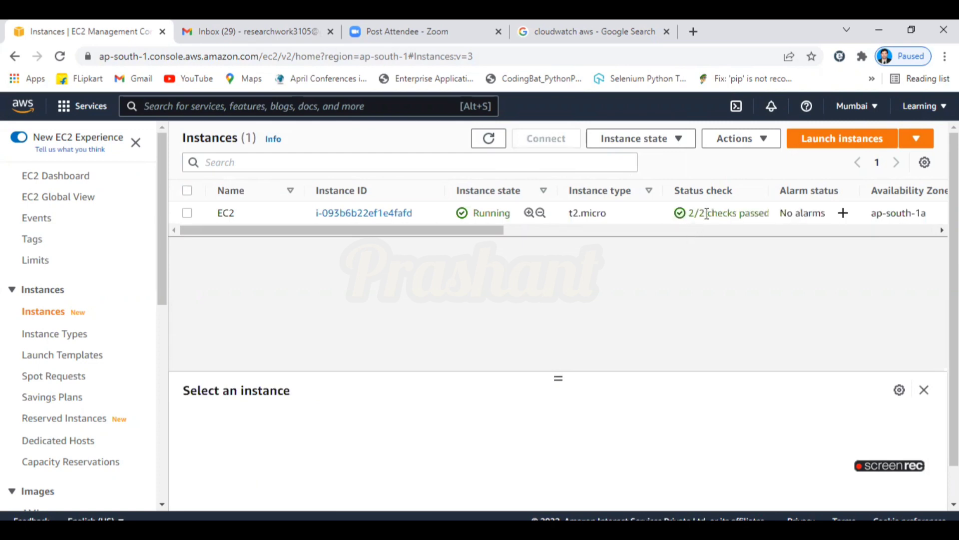
click(185, 213)
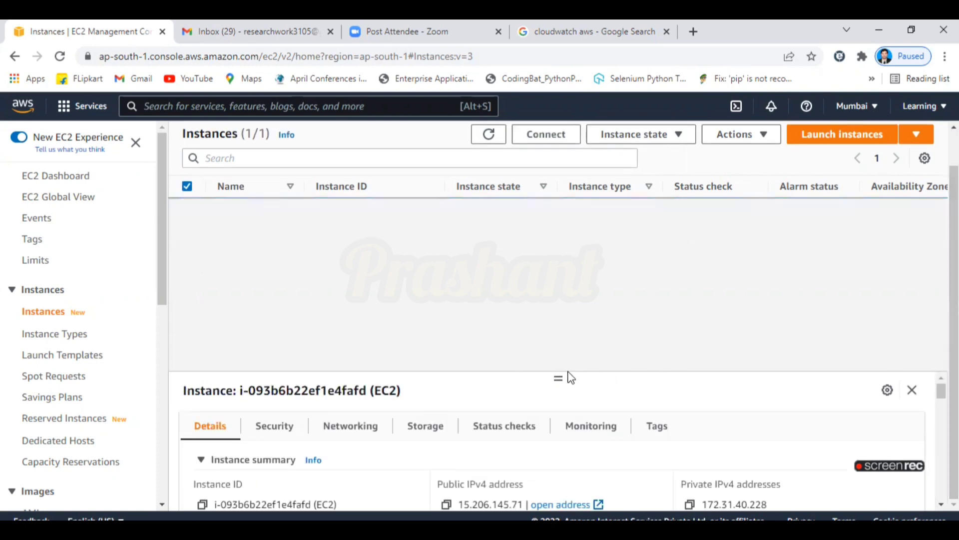
drag(557, 377, 533, 238)
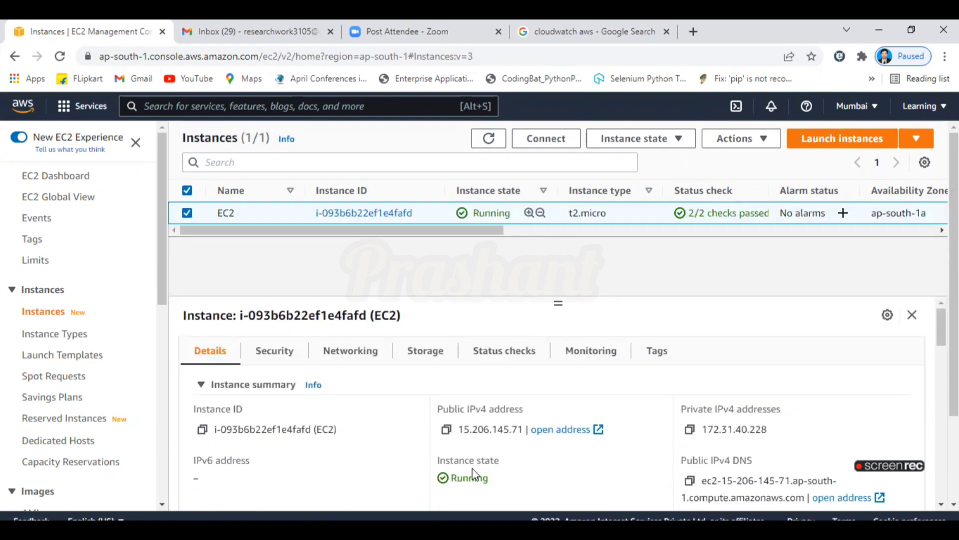
Review the EC2 instance's inbound and outbound security rules, then show its networking details.
click(284, 357)
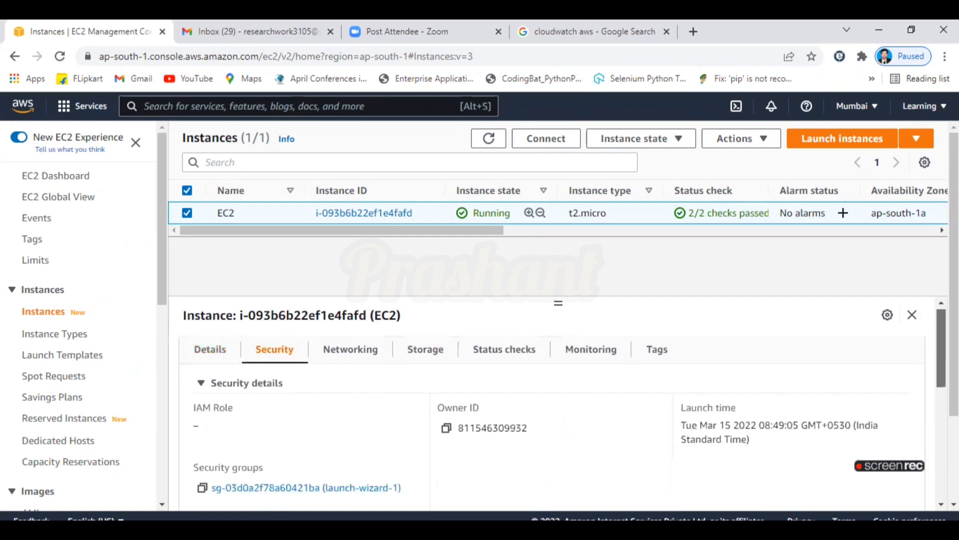
scroll(942, 350, down, 4)
scroll(761, 398, down, 2)
scroll(761, 397, up, 1)
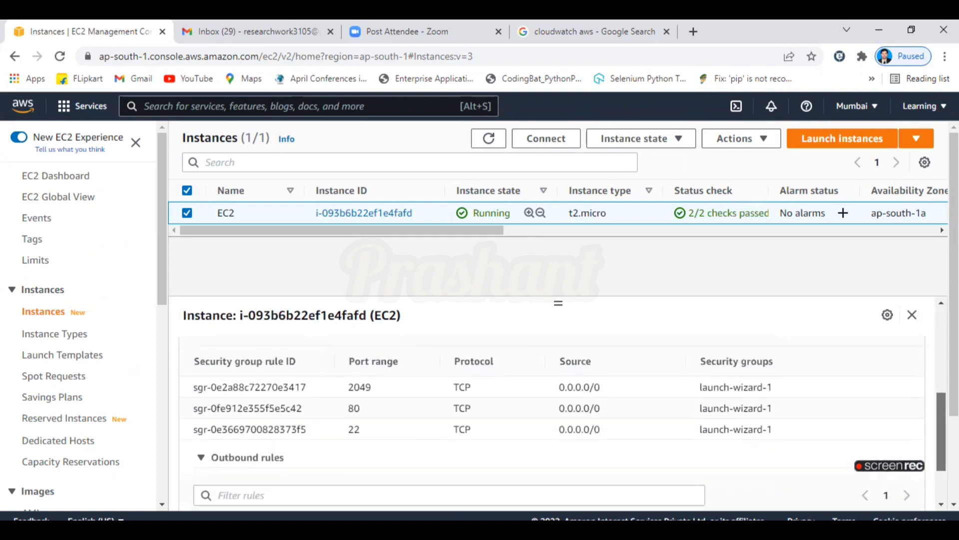
scroll(929, 453, up, 5)
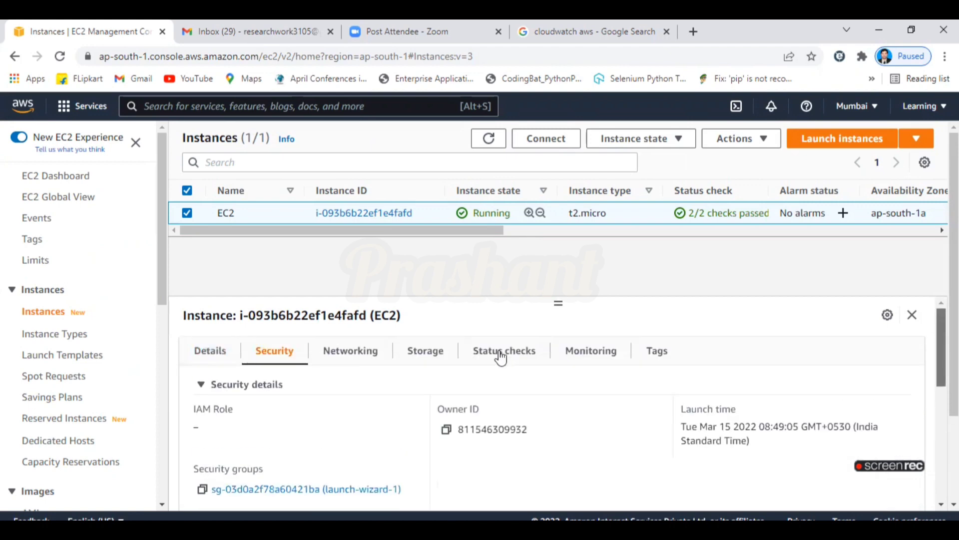
click(358, 356)
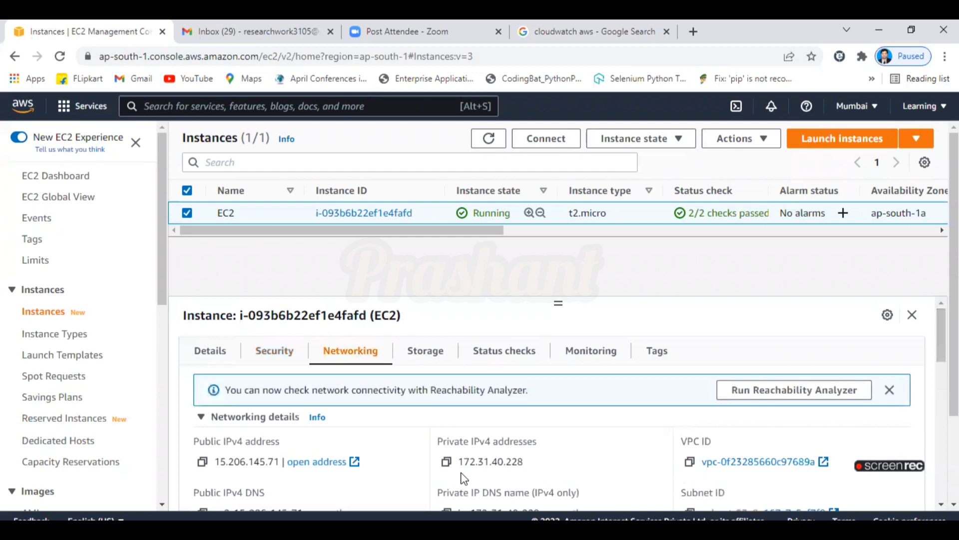
Show the instance's Monitoring tab and scroll through its CPU, status check, network and disk graphs.
click(592, 355)
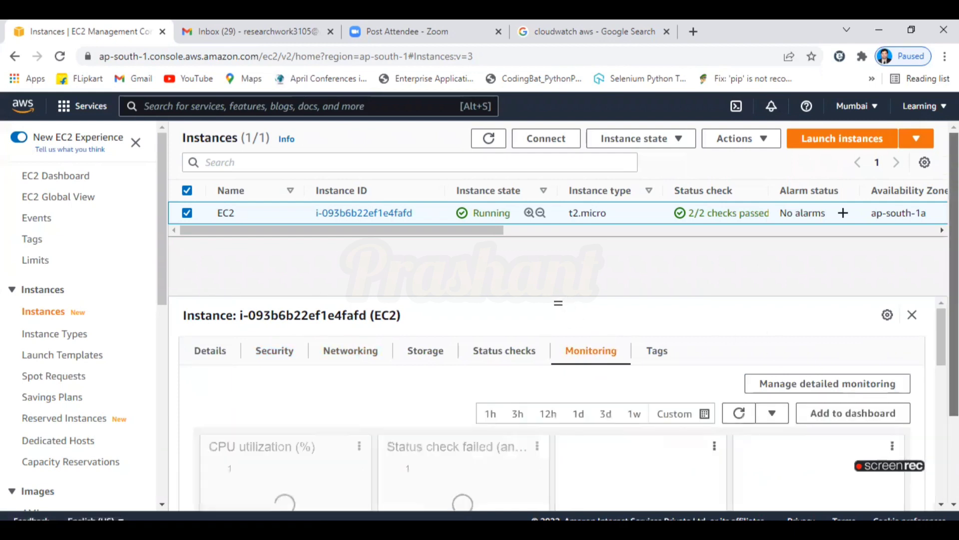
scroll(562, 310, down, 3)
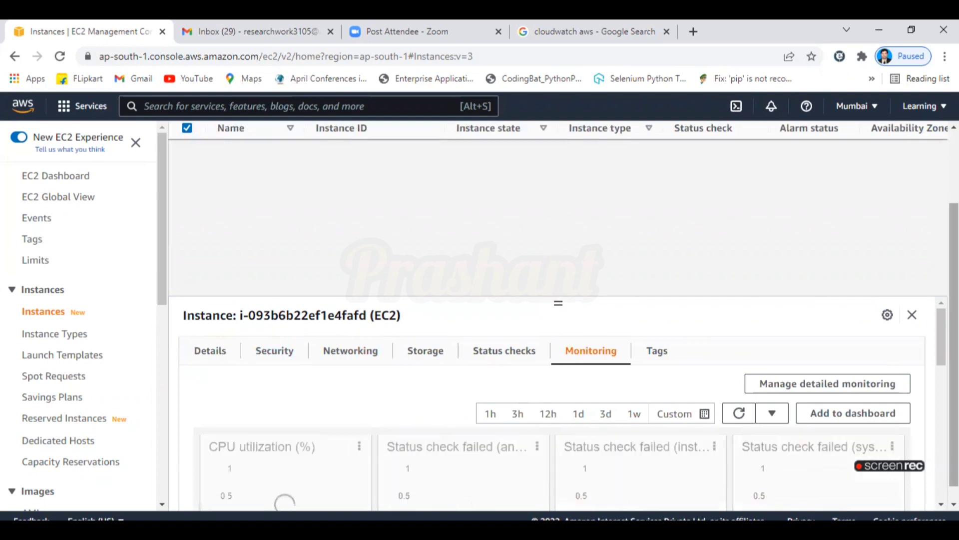
scroll(559, 410, down, 2)
scroll(559, 410, down, 4)
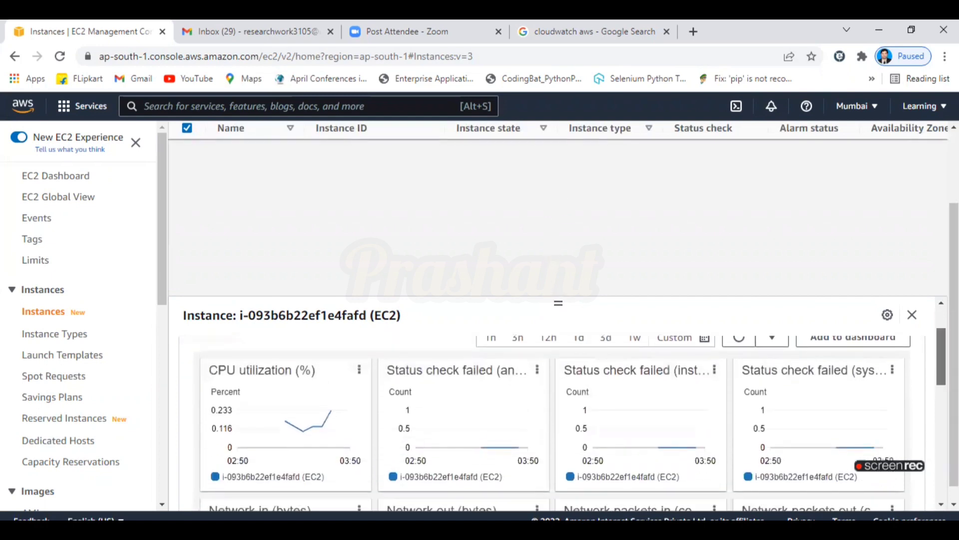
scroll(559, 410, down, 5)
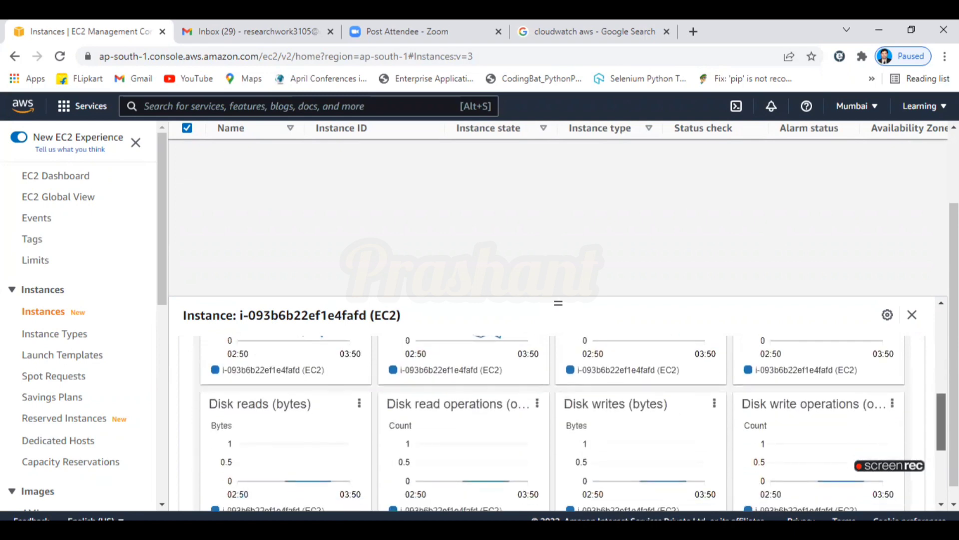
scroll(559, 410, up, 10)
scroll(559, 410, up, 2)
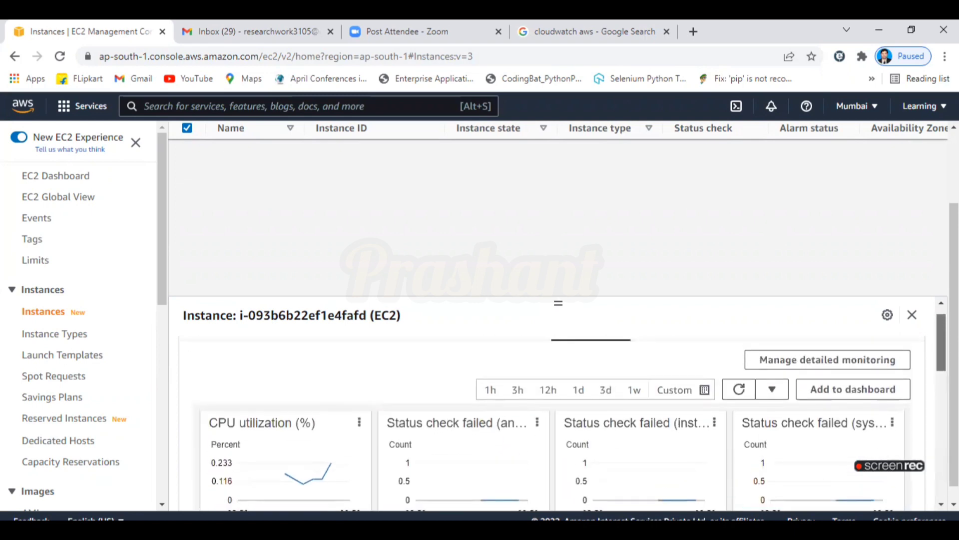
scroll(559, 410, up, 1)
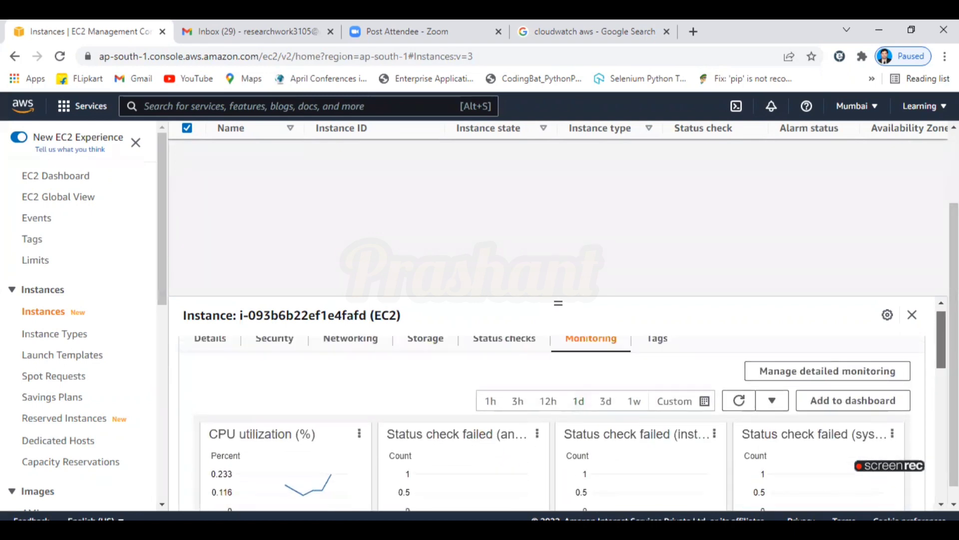
scroll(558, 409, up, 1)
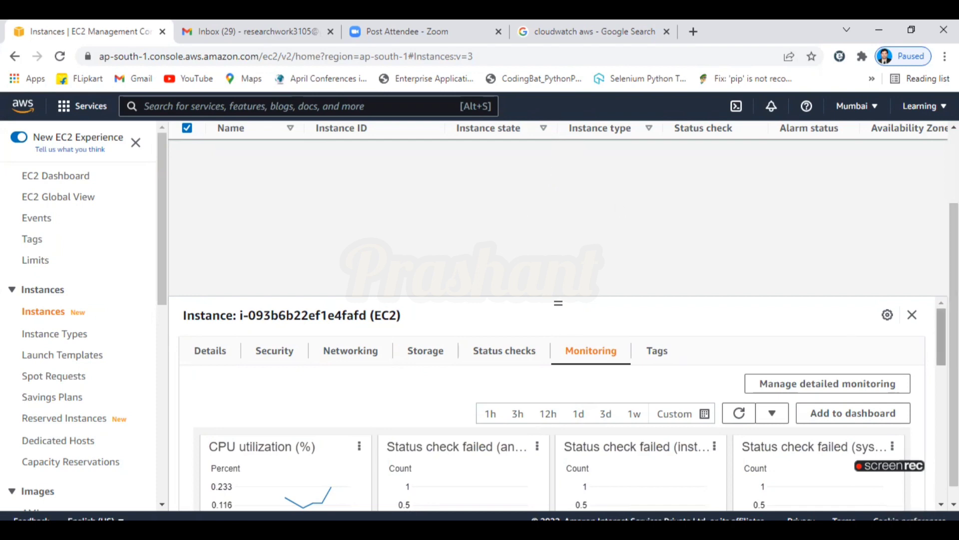
scroll(558, 409, down, 1)
scroll(246, 323, up, 1)
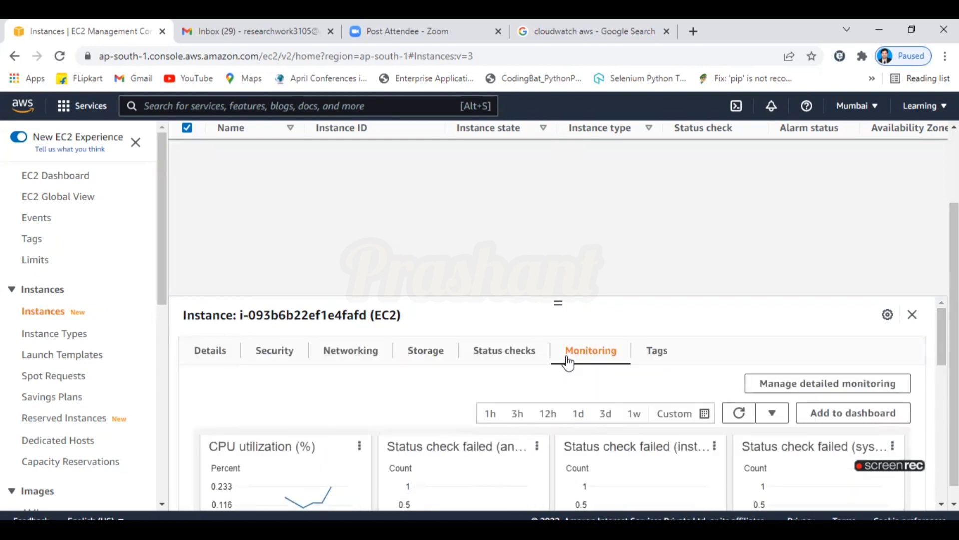
scroll(359, 366, down, 2)
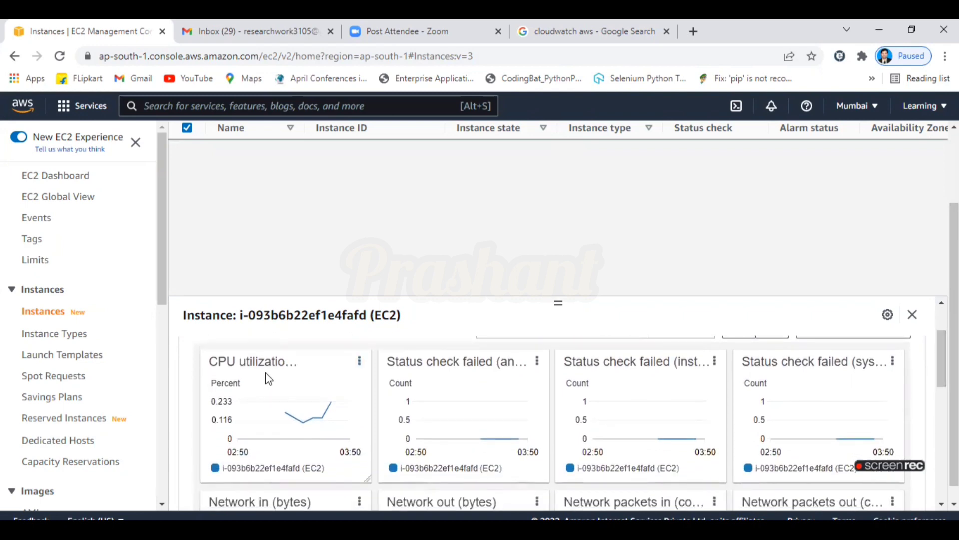
mouse_move(321, 431)
scroll(941, 358, down, 1)
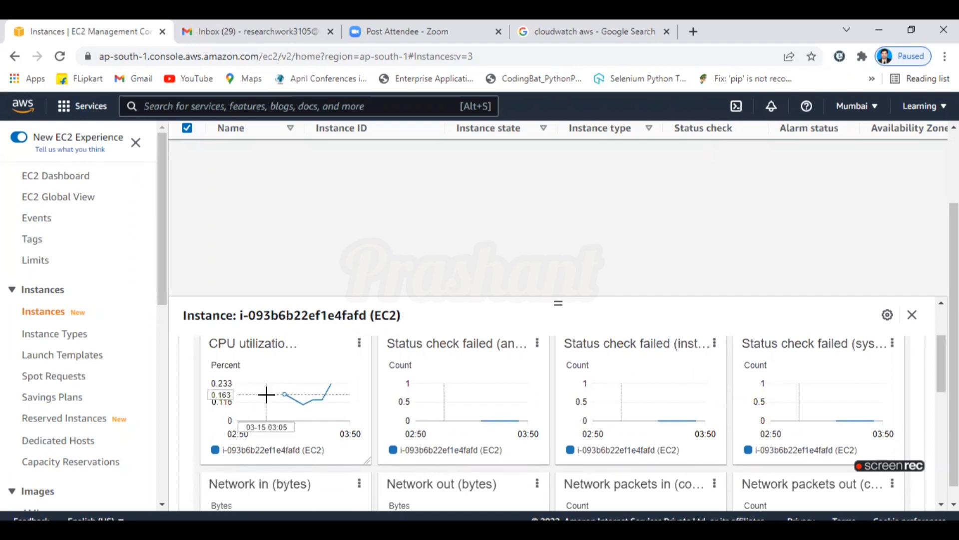
mouse_move(282, 395)
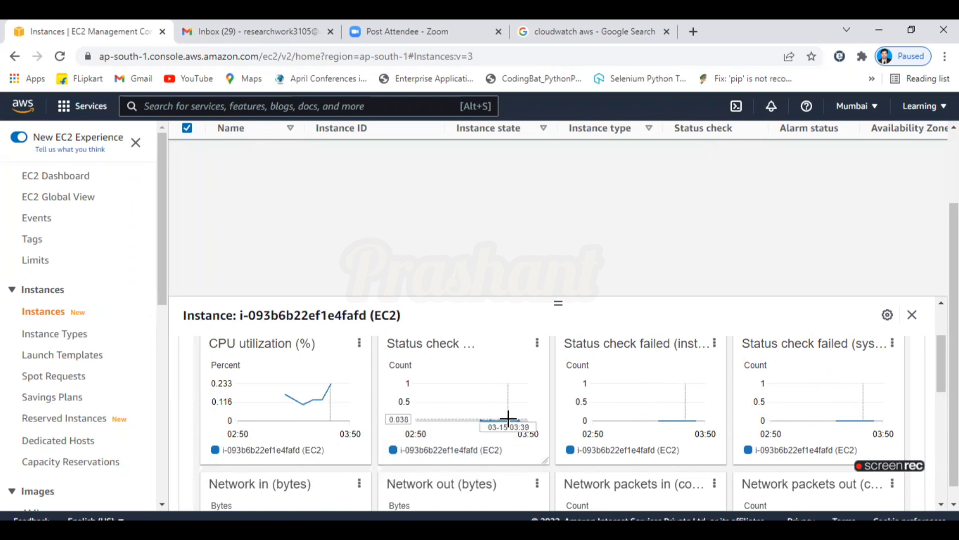
scroll(565, 422, down, 3)
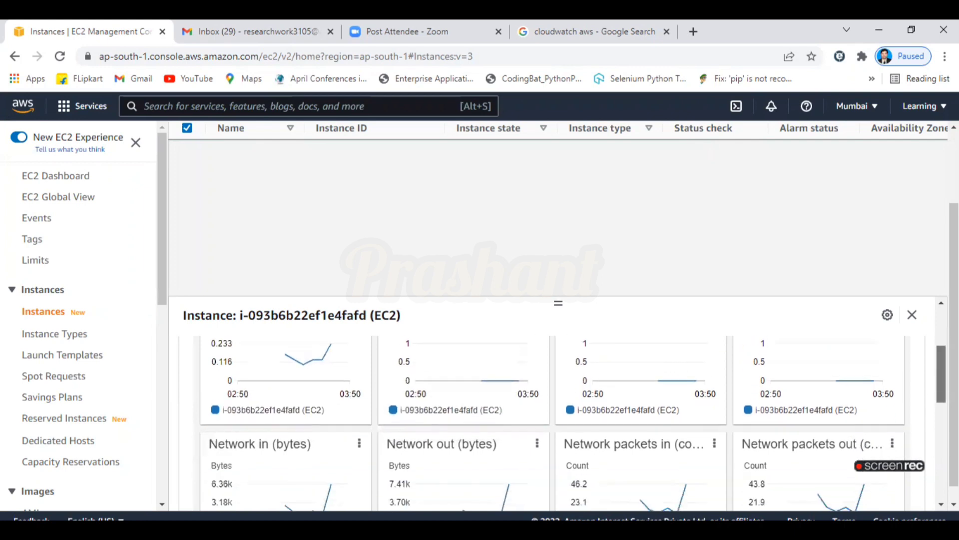
scroll(468, 420, down, 2)
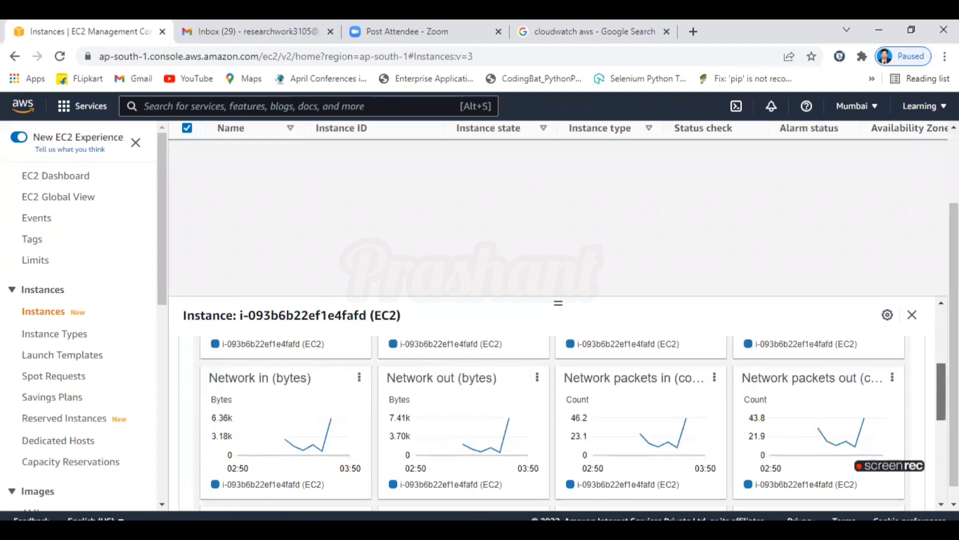
scroll(941, 400, down, 3)
scroll(573, 423, down, 5)
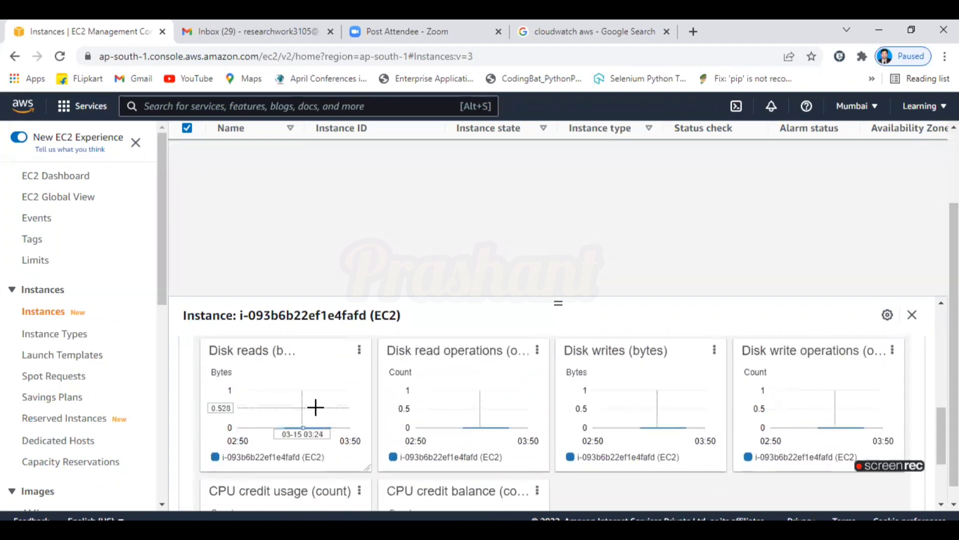
drag(942, 439, 942, 464)
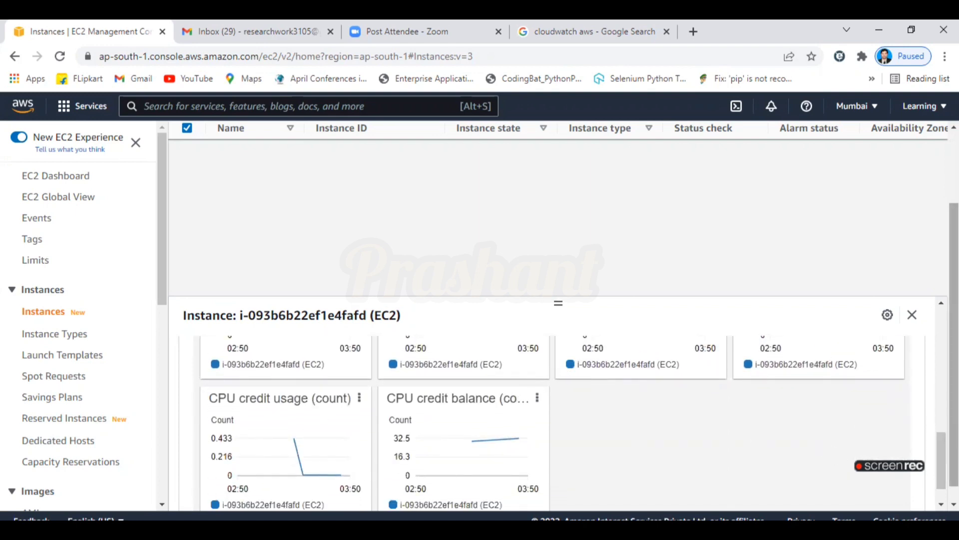
scroll(555, 407, up, 10)
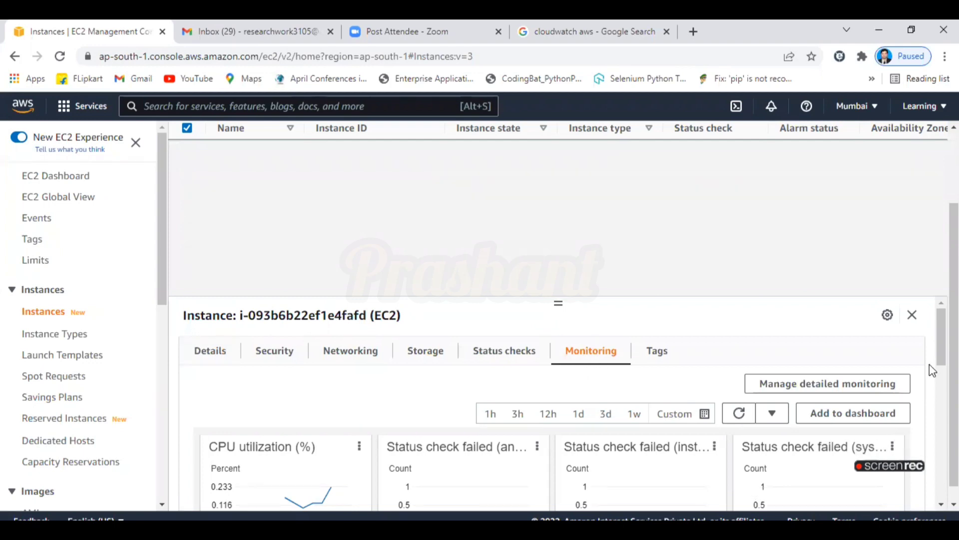
drag(942, 352, 942, 373)
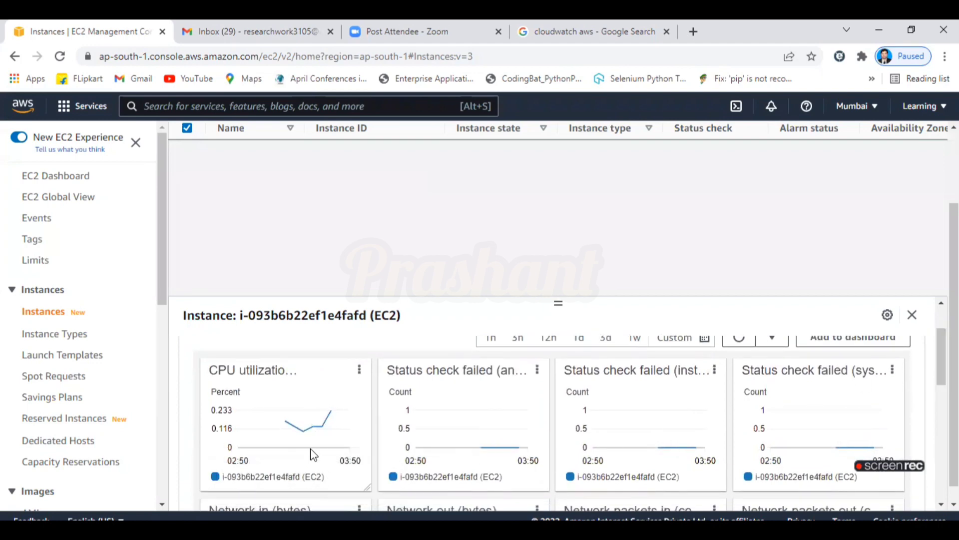
drag(941, 357, 941, 428)
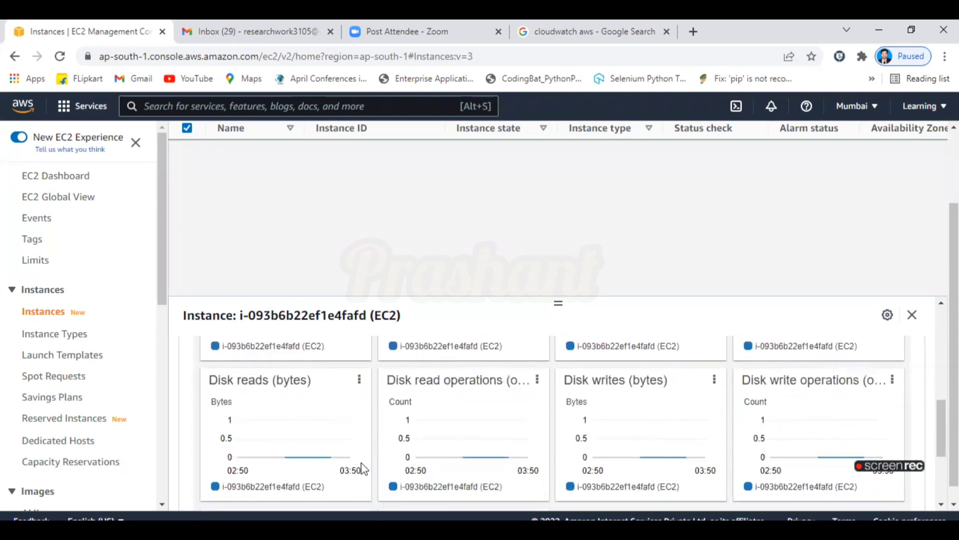
drag(941, 428, 941, 336)
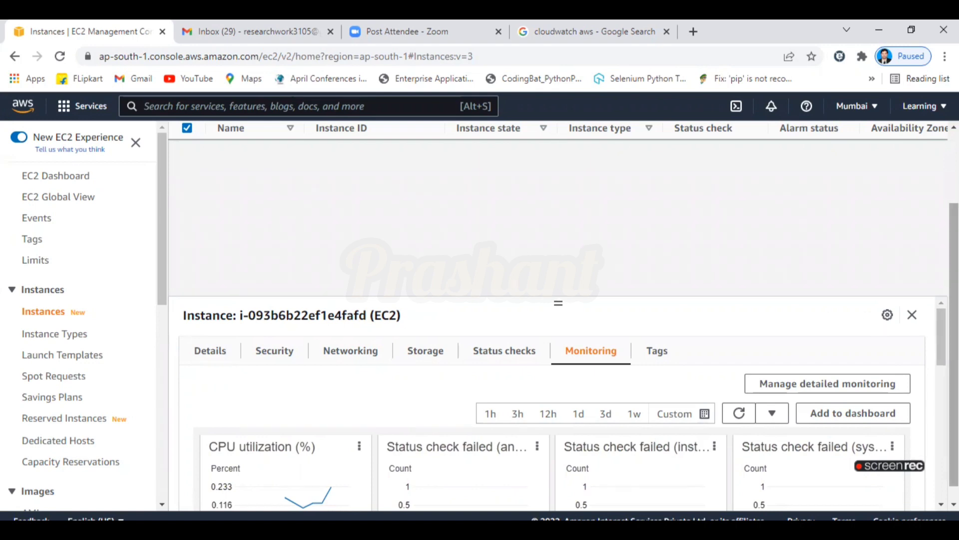
scroll(954, 215, up, 2)
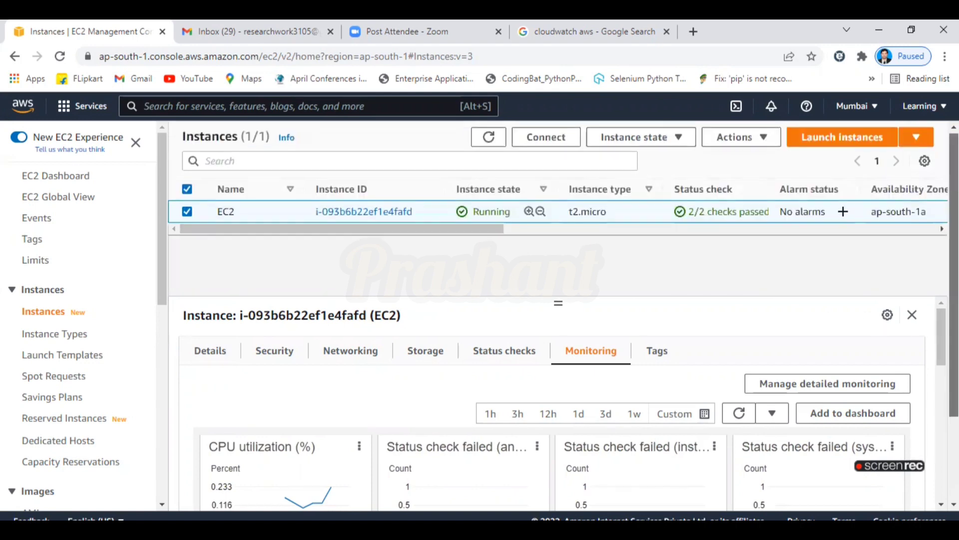
click(283, 107)
text(lo)
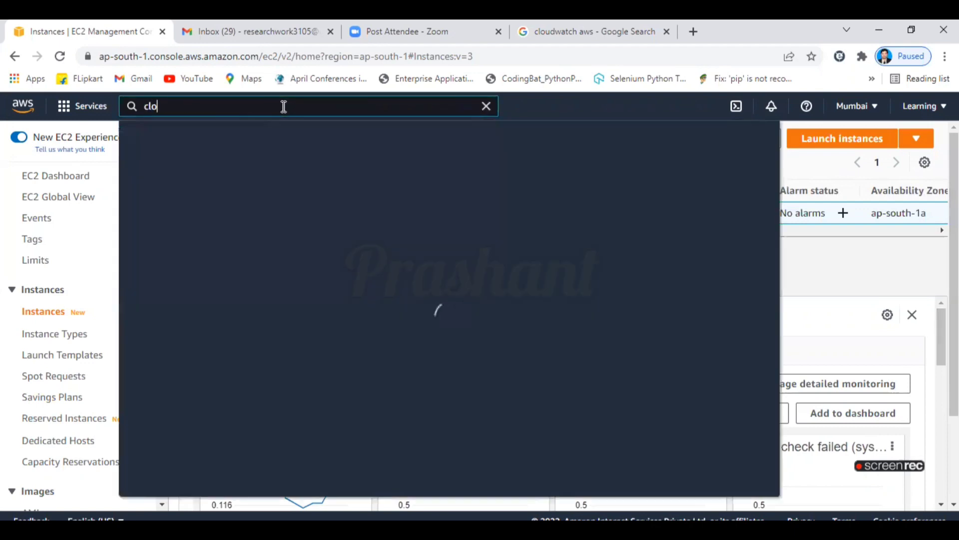
text(udwatch)
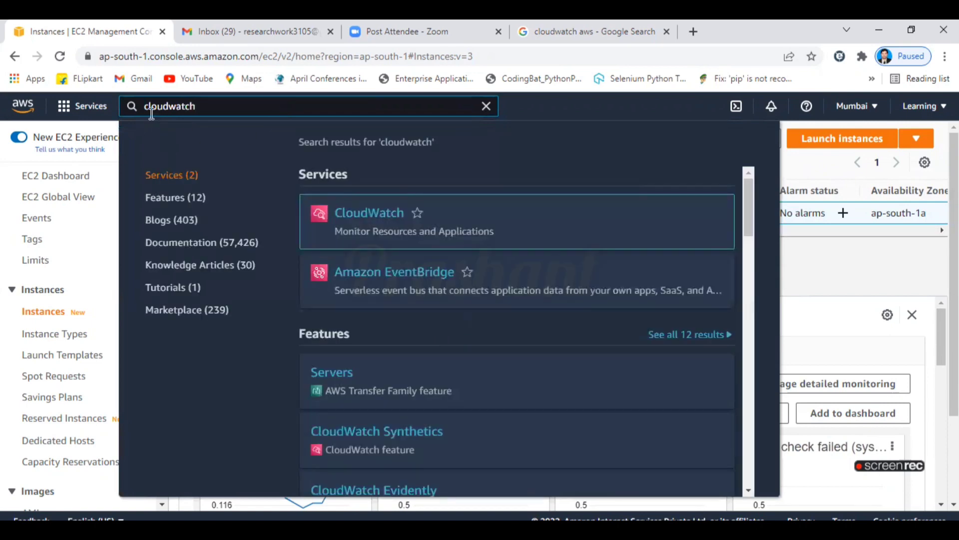
mouse_move(368, 224)
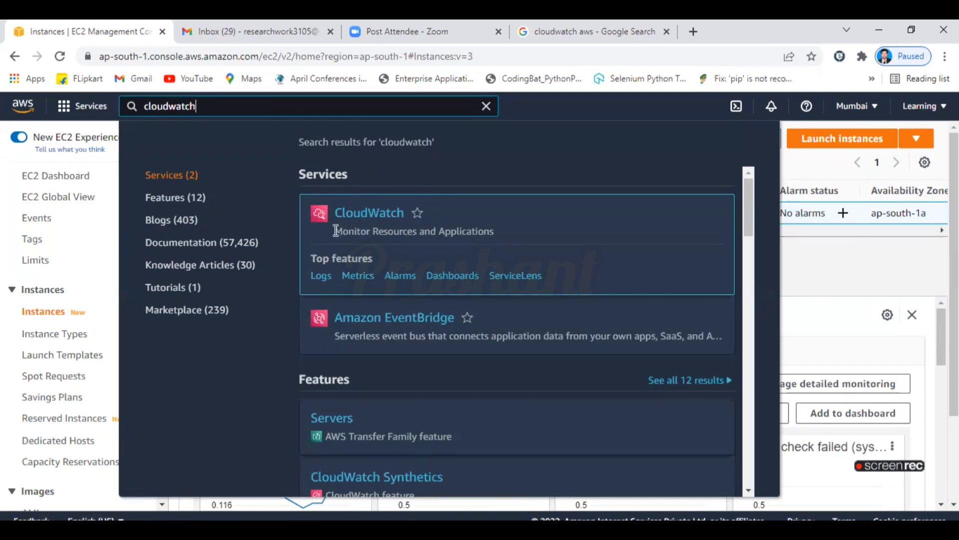
drag(336, 231, 497, 238)
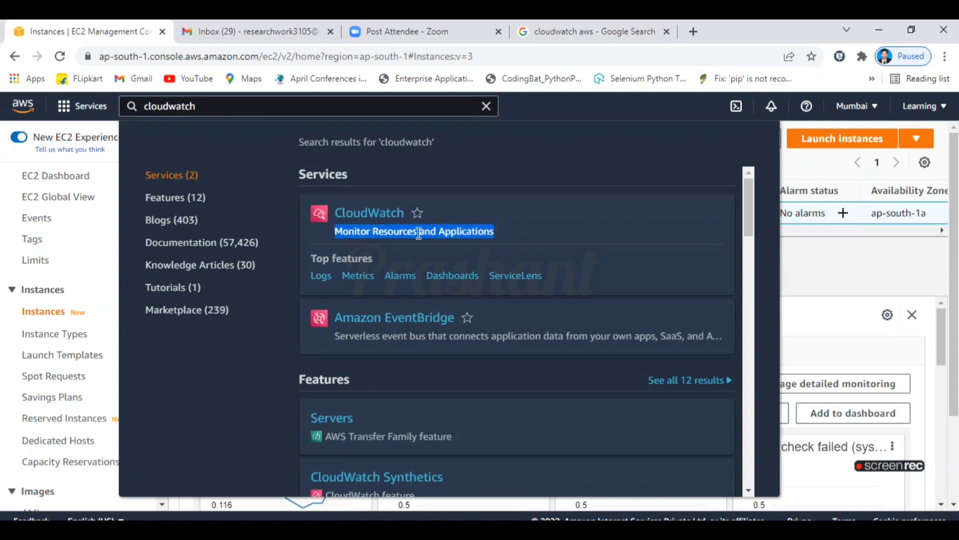
Go to CloudWatch Dashboards, which lists no custom dashboards, and dismiss the announcement banner.
click(384, 215)
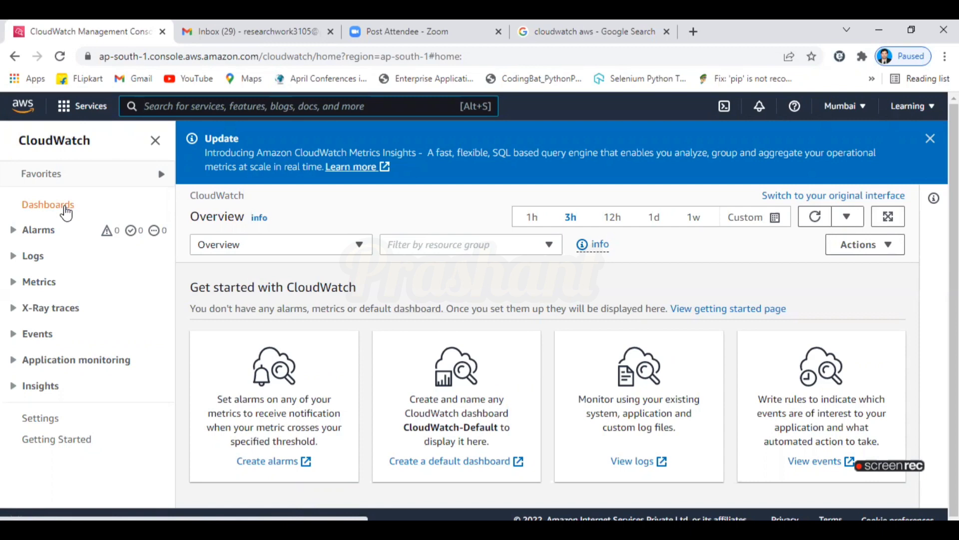
click(65, 209)
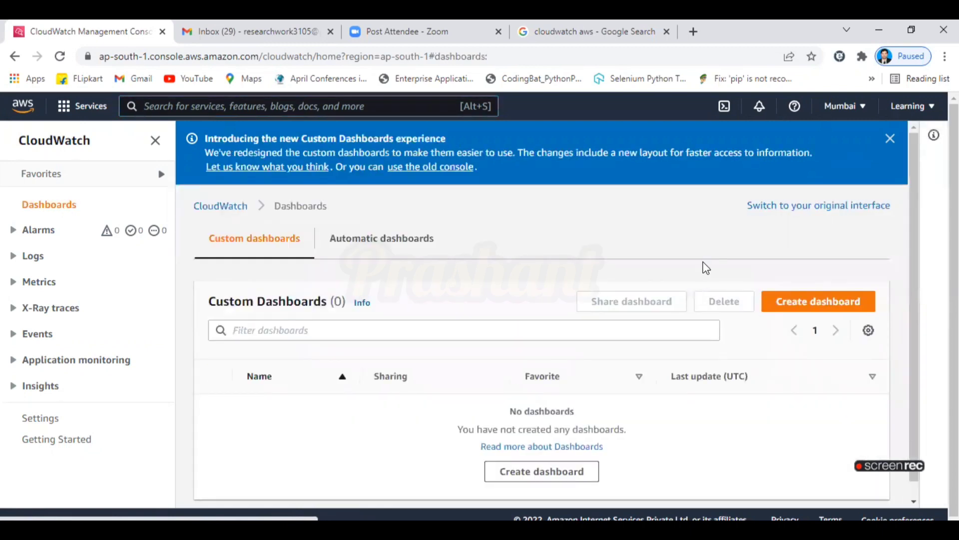
click(889, 139)
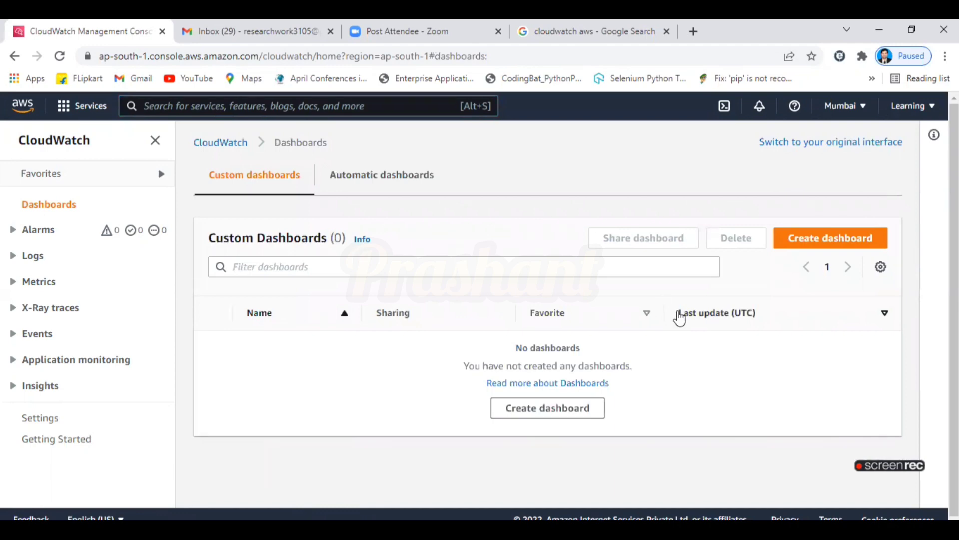
Create a CloudWatch dashboard named 'MySampleDashboard'.
click(850, 247)
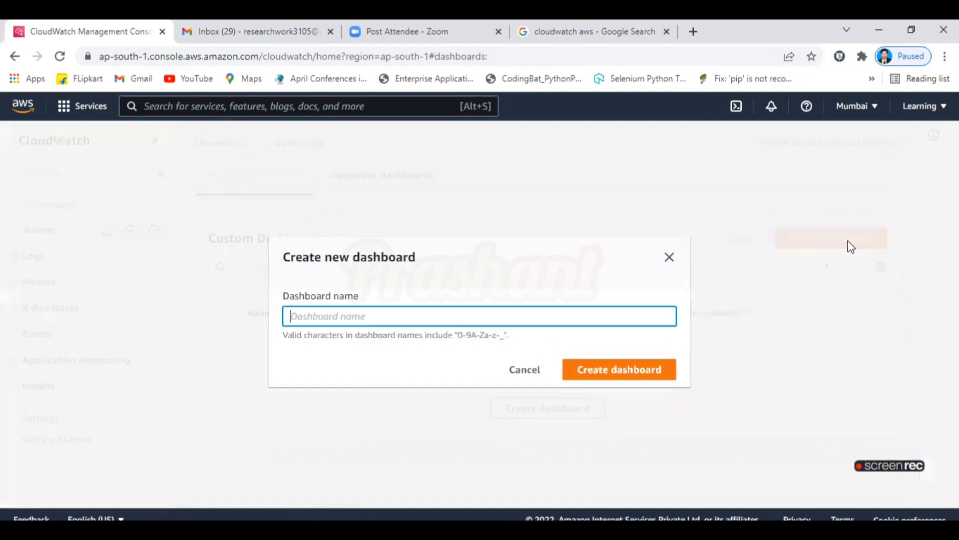
text(My)
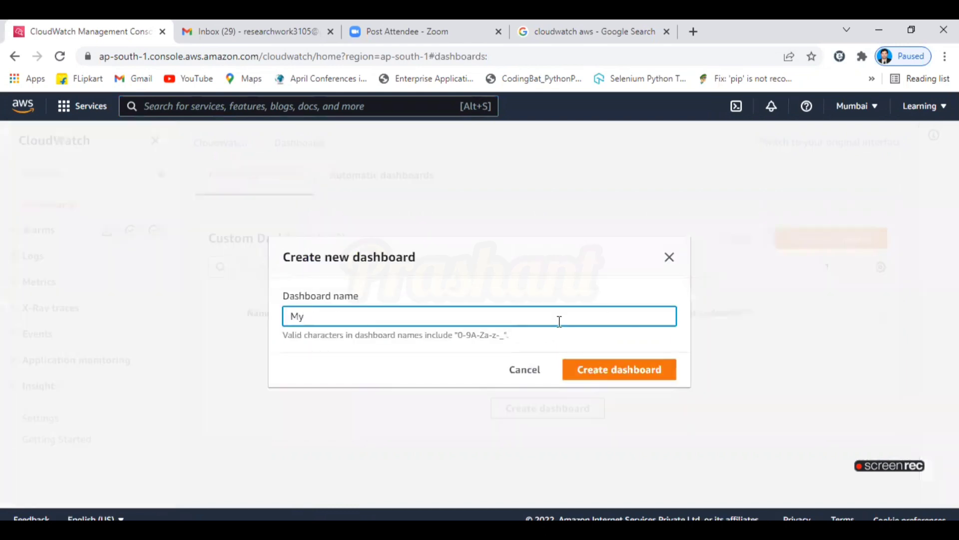
text(SampleDash)
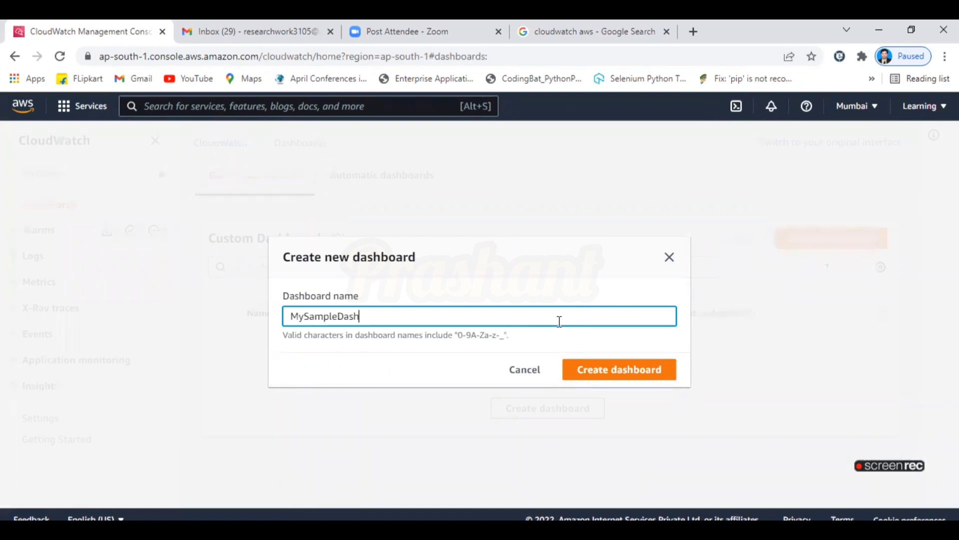
text(board)
click(625, 374)
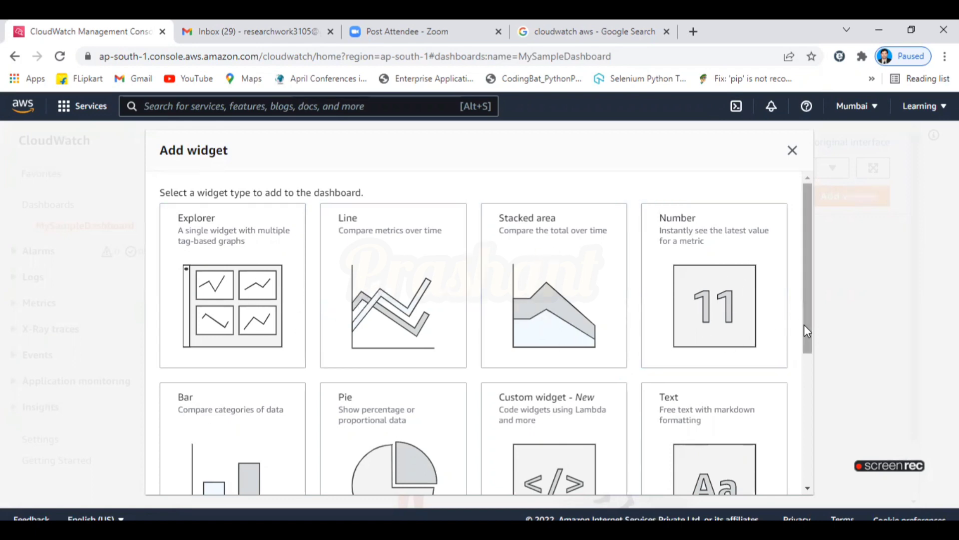
Add a pre-filled Explorer widget using the 'EC2 Instances by type' template.
drag(806, 326, 805, 375)
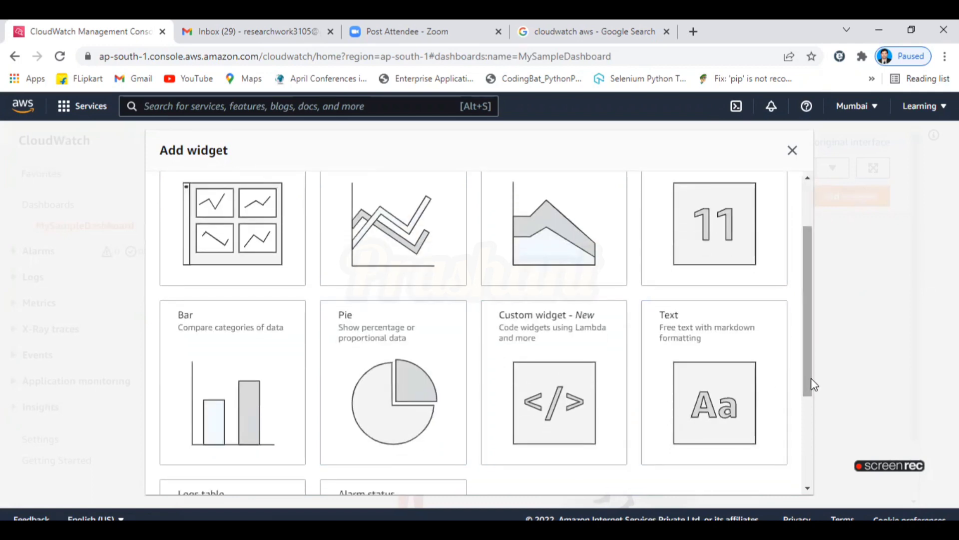
drag(811, 378, 806, 334)
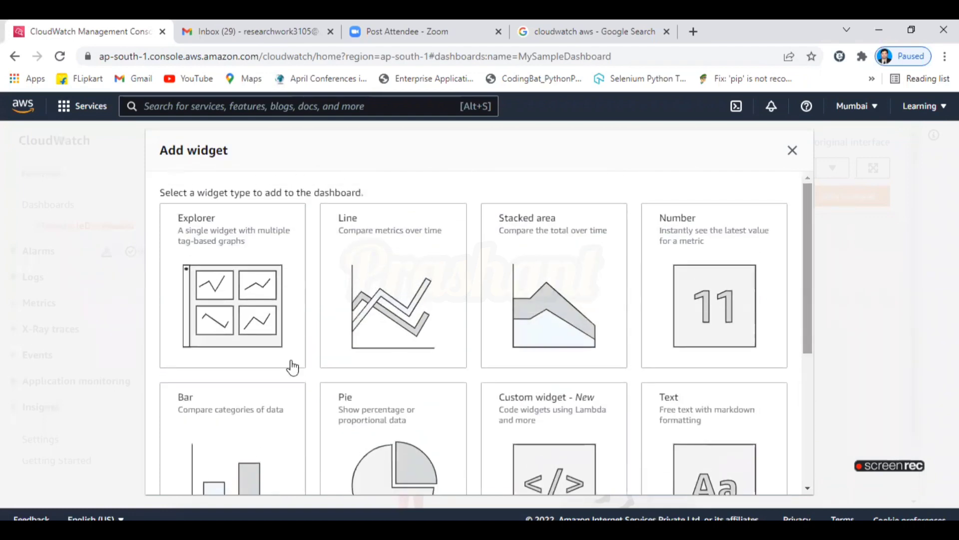
click(255, 309)
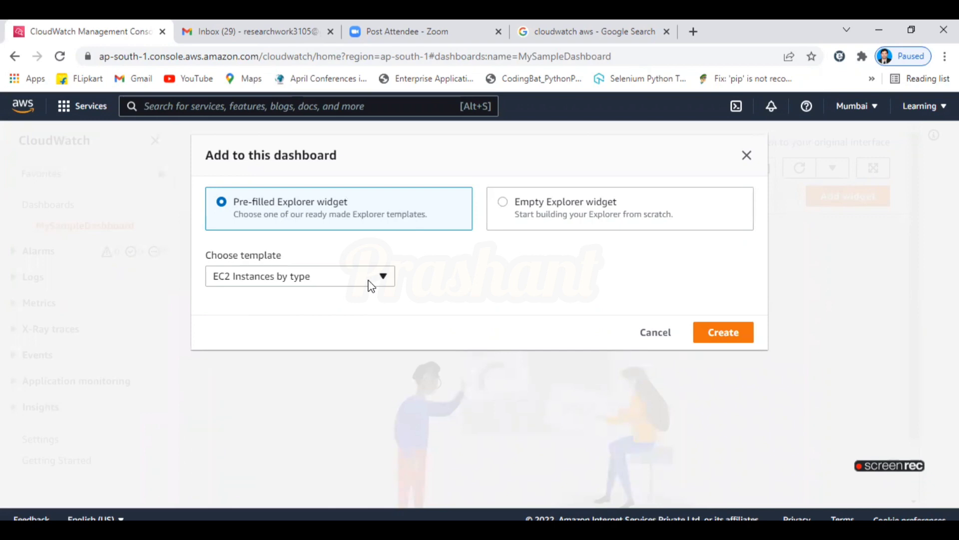
click(371, 280)
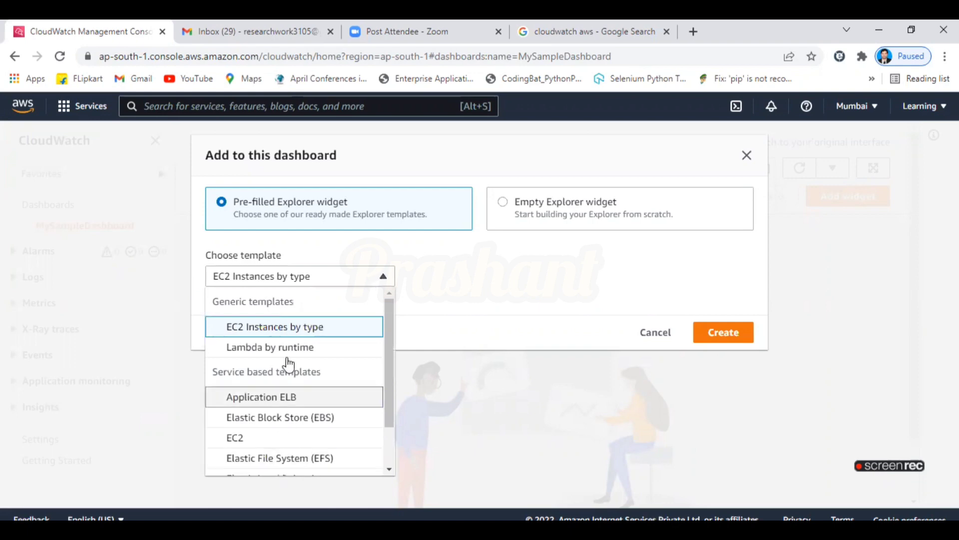
click(281, 331)
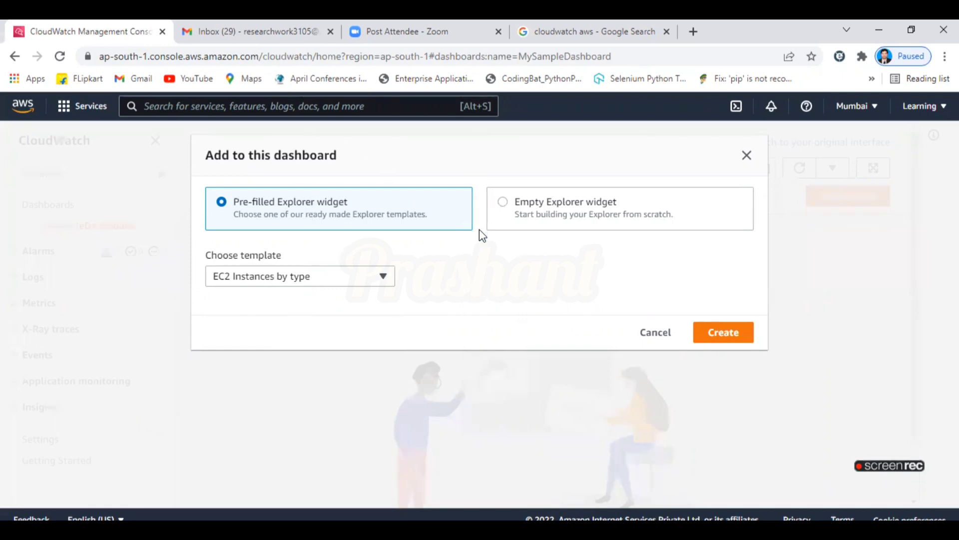
click(730, 333)
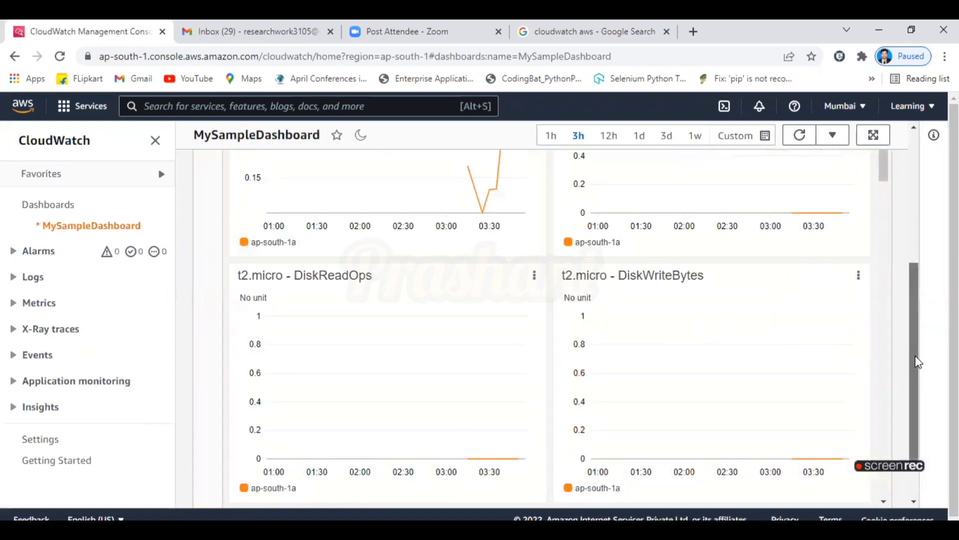
drag(918, 359, 921, 225)
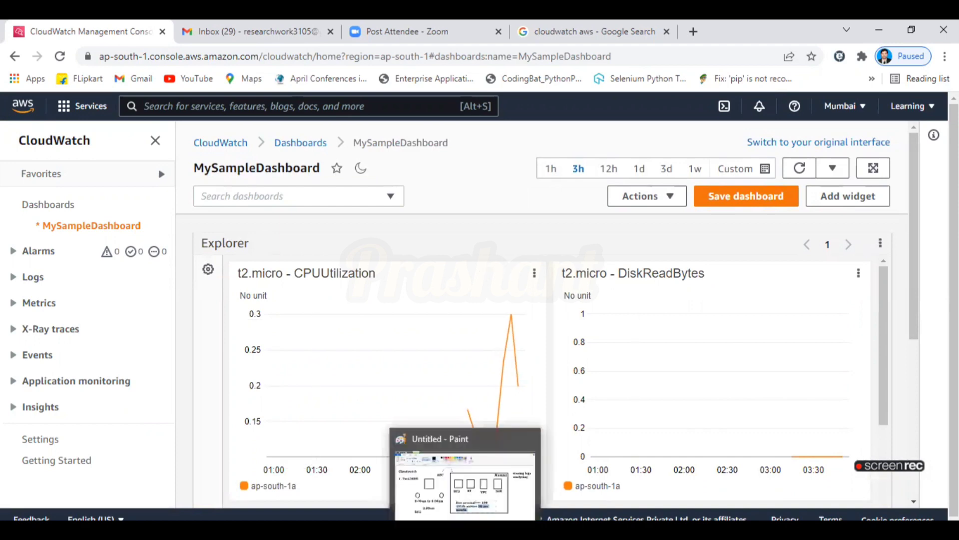
click(465, 534)
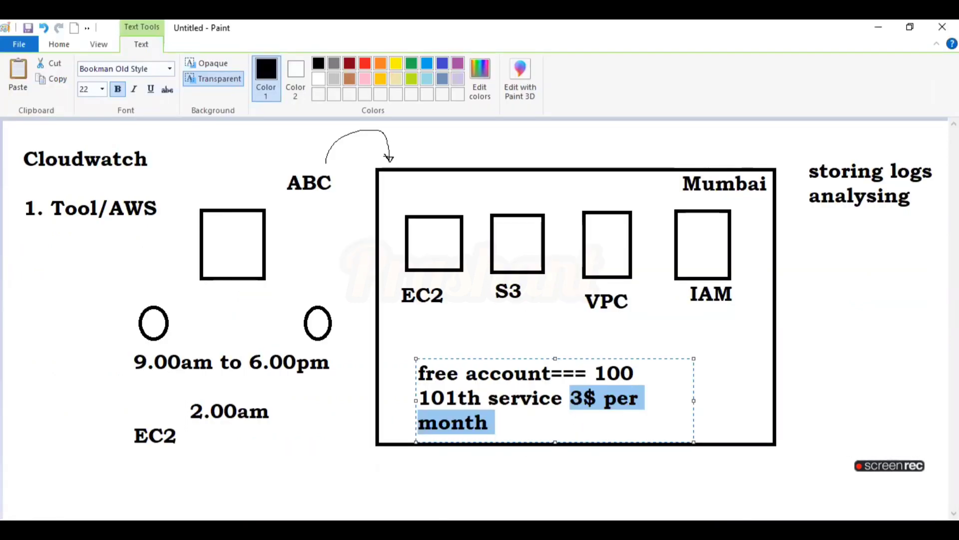
key(alt+Tab)
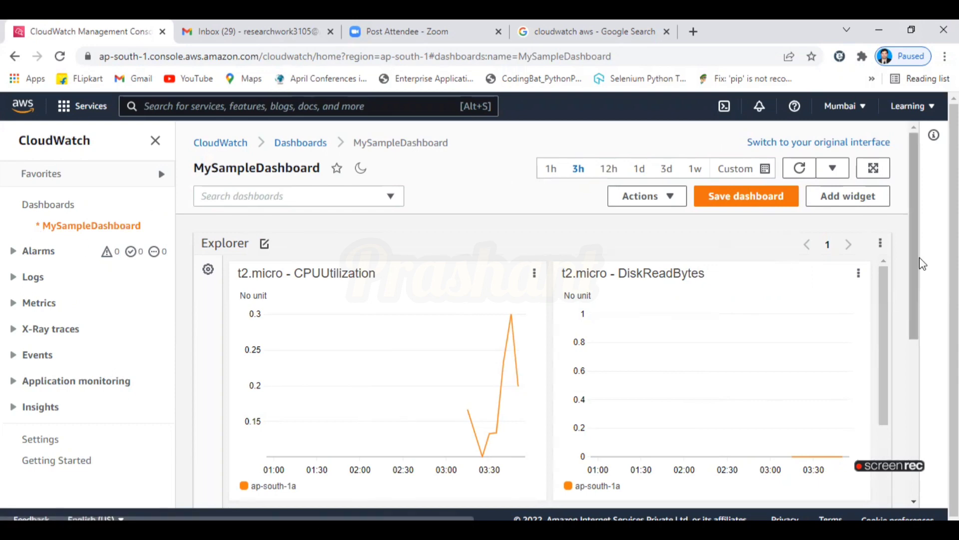
click(854, 197)
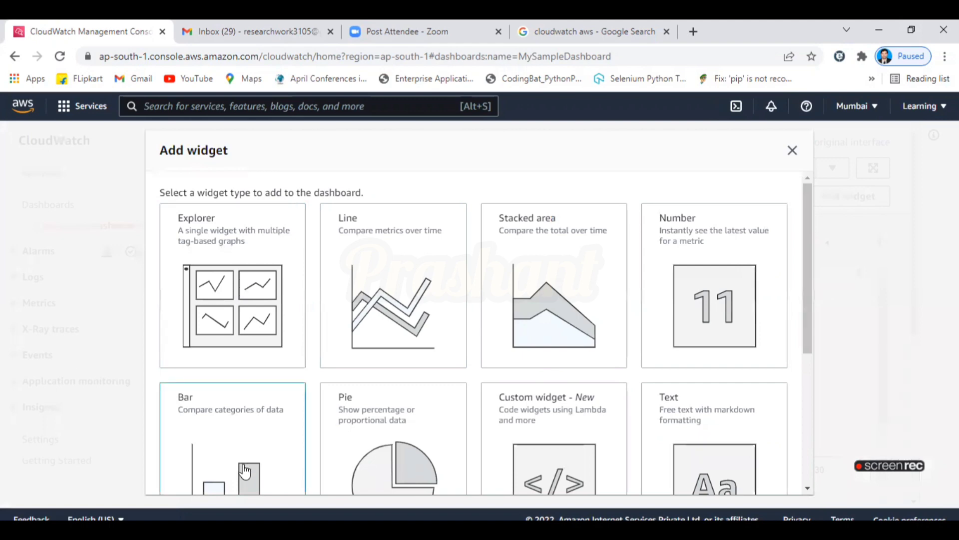
click(243, 445)
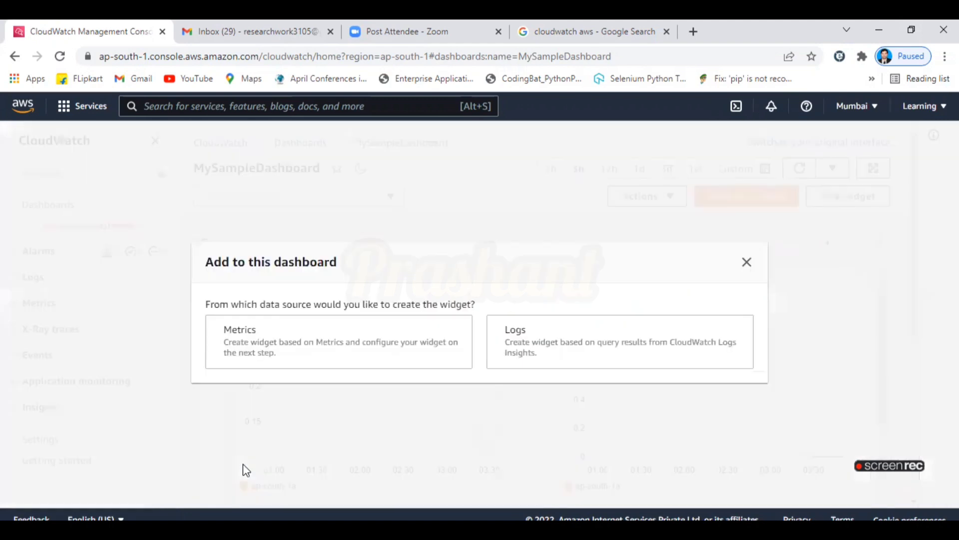
click(335, 345)
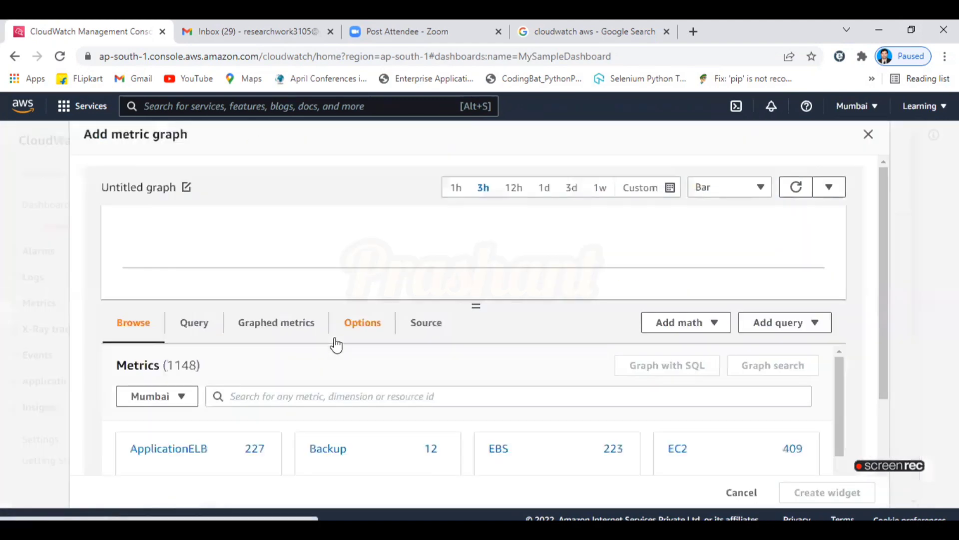
drag(882, 301, 887, 368)
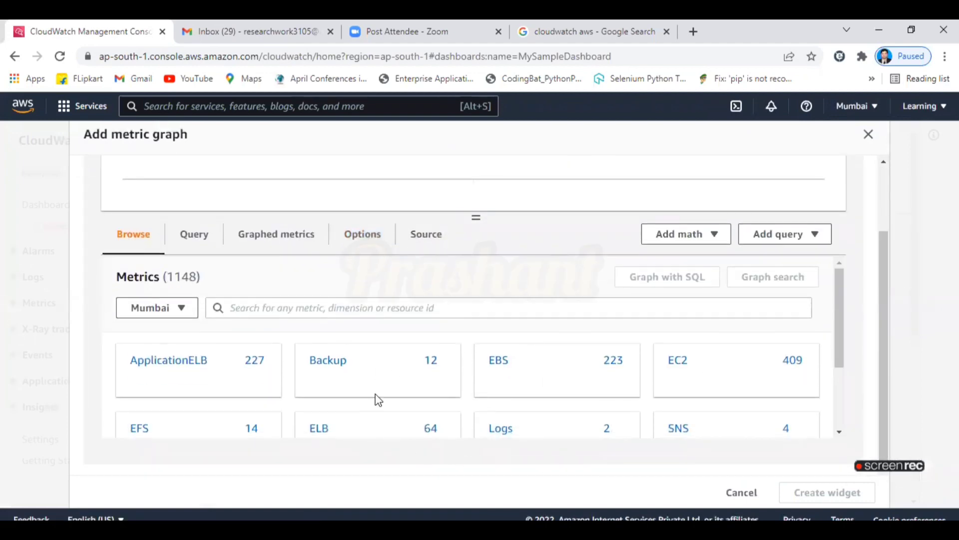
mouse_move(838, 331)
mouse_down()
mouse_move(844, 424)
mouse_move(844, 321)
mouse_up()
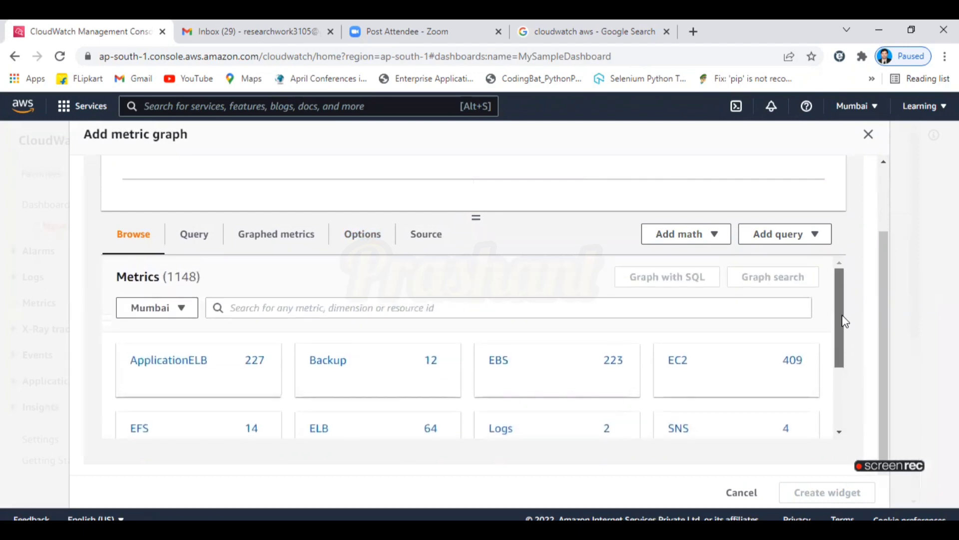
click(499, 313)
text(s3)
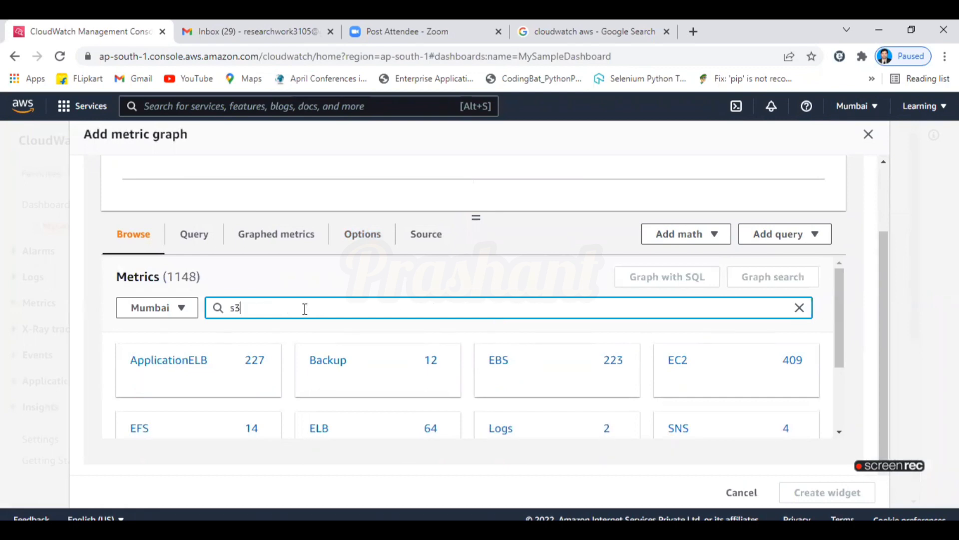
key(Return)
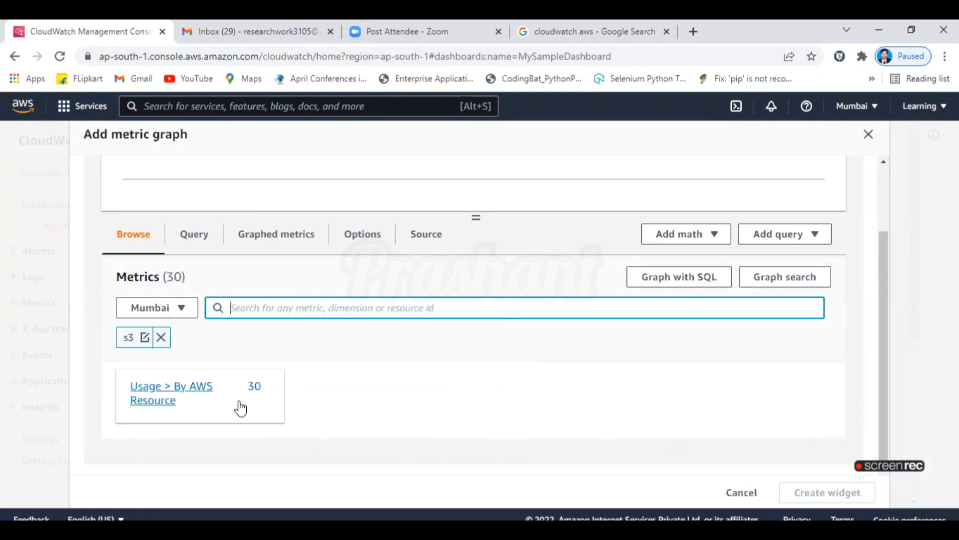
click(190, 394)
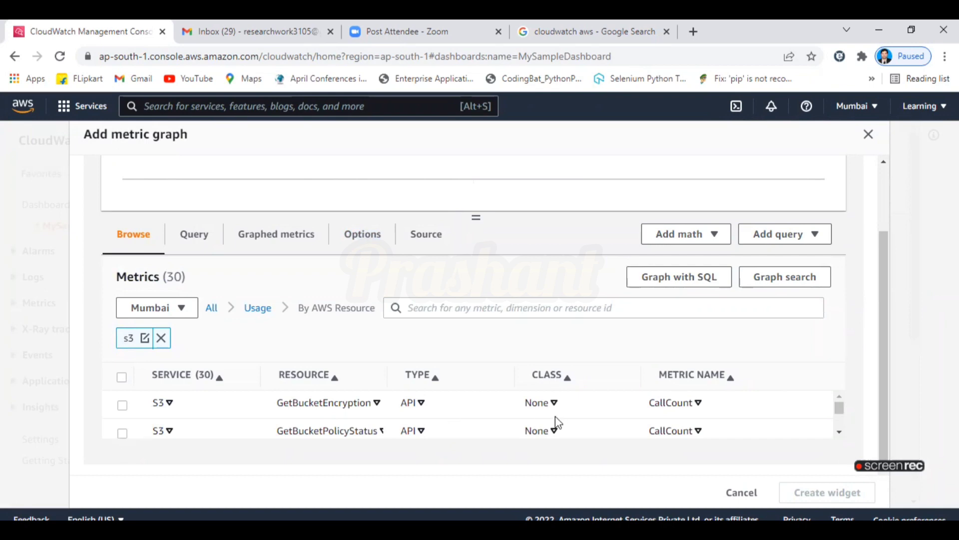
mouse_move(839, 405)
mouse_down()
mouse_move(849, 426)
mouse_move(842, 415)
mouse_up()
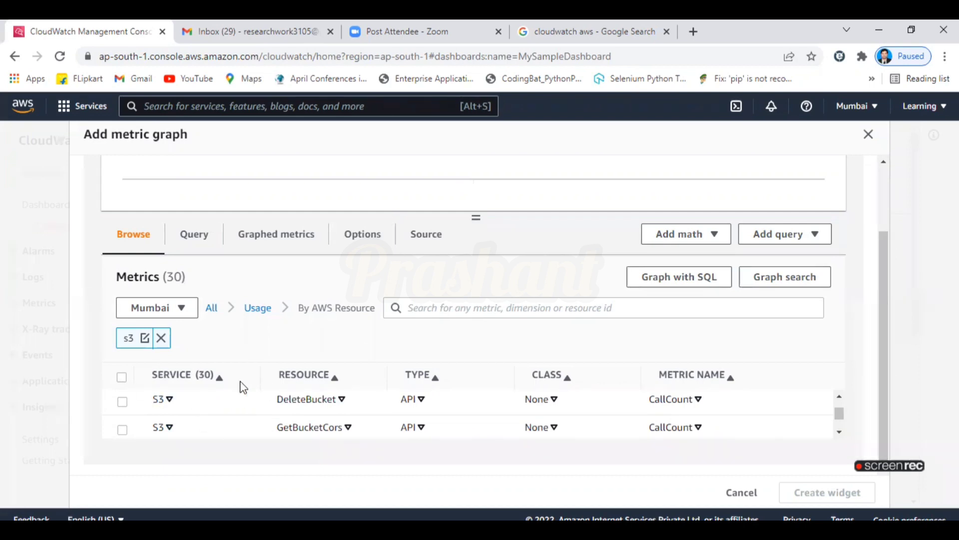
scroll(867, 172, up, 2)
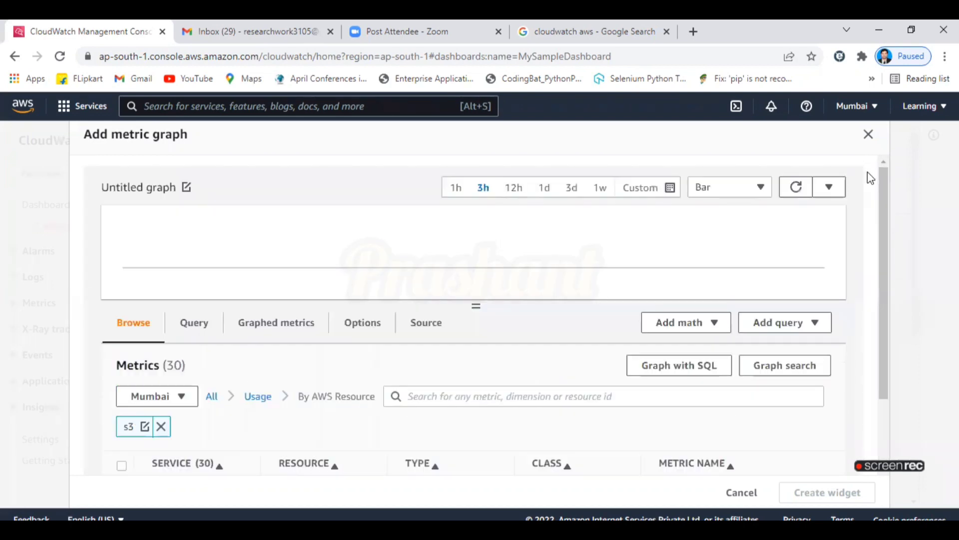
click(867, 139)
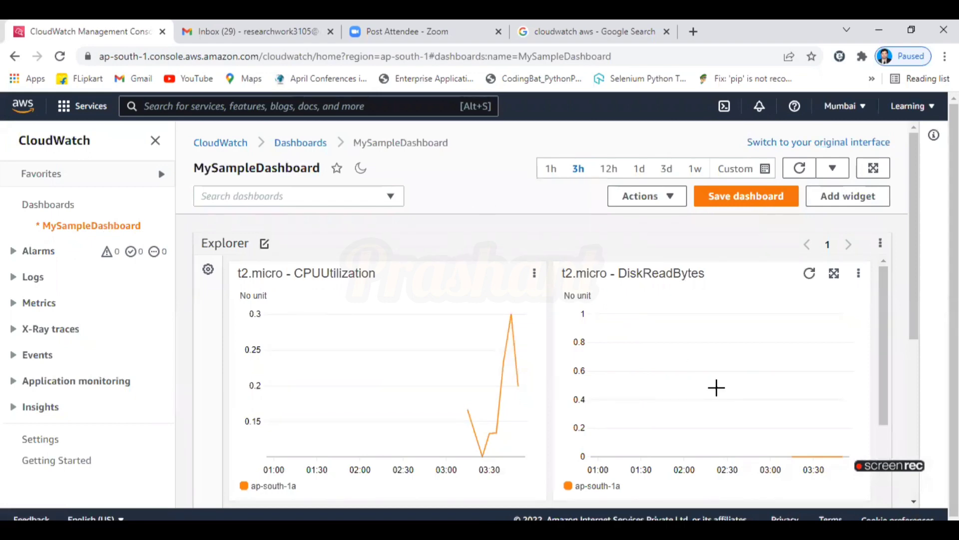
Start a line-chart widget from metrics, then close the Add metric graph dialog without adding it.
drag(883, 345, 872, 320)
click(867, 198)
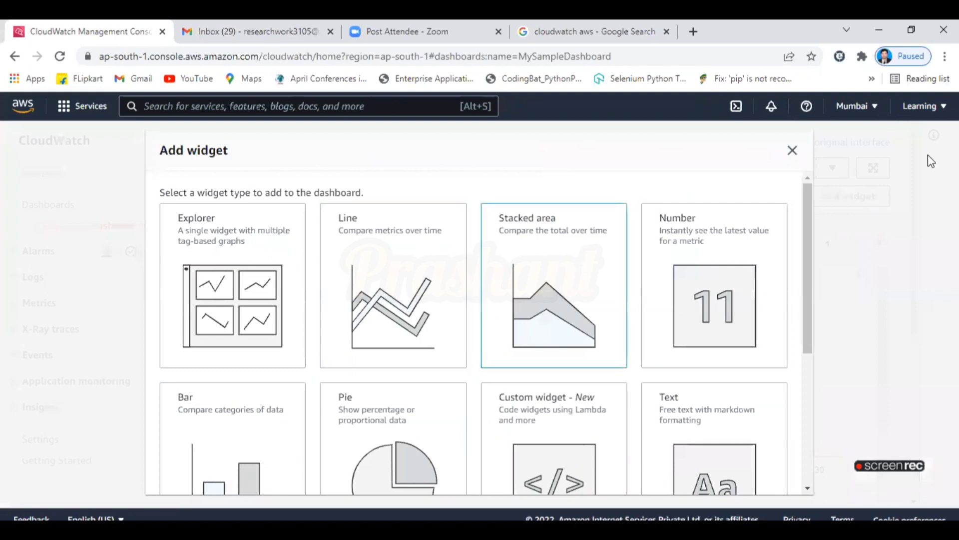
click(793, 153)
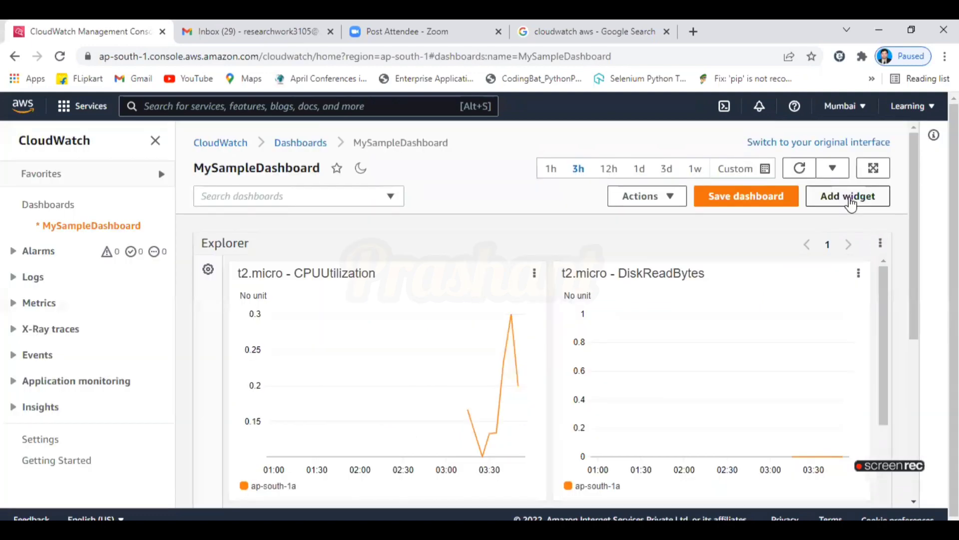
click(850, 195)
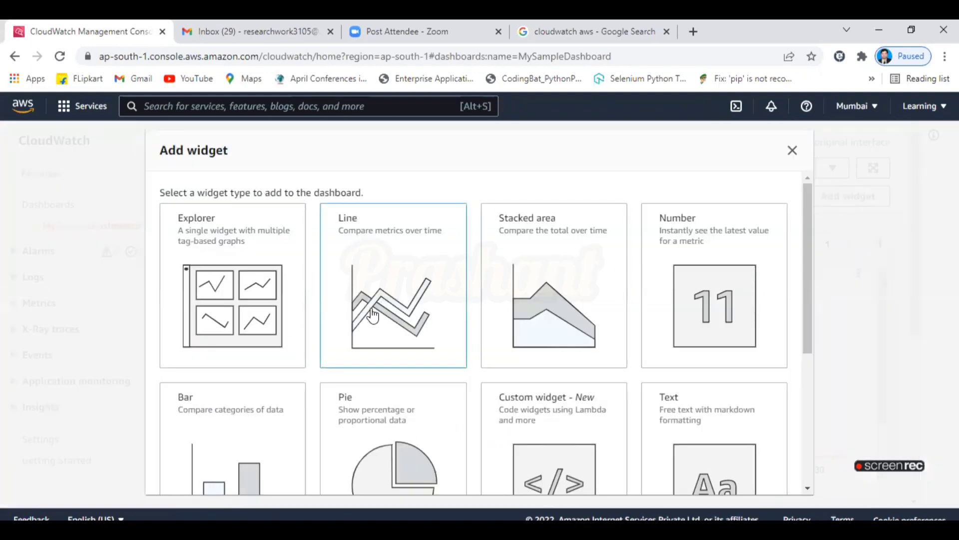
click(372, 313)
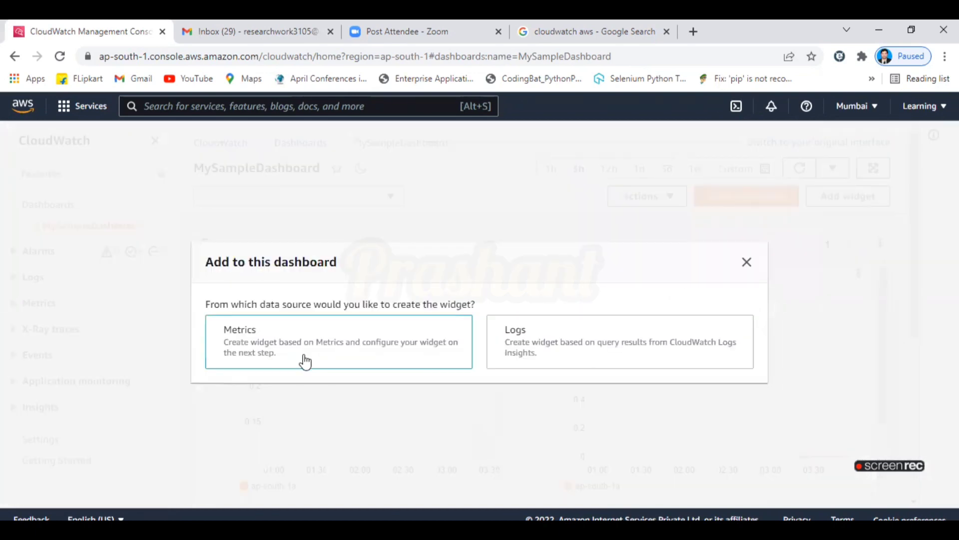
click(306, 361)
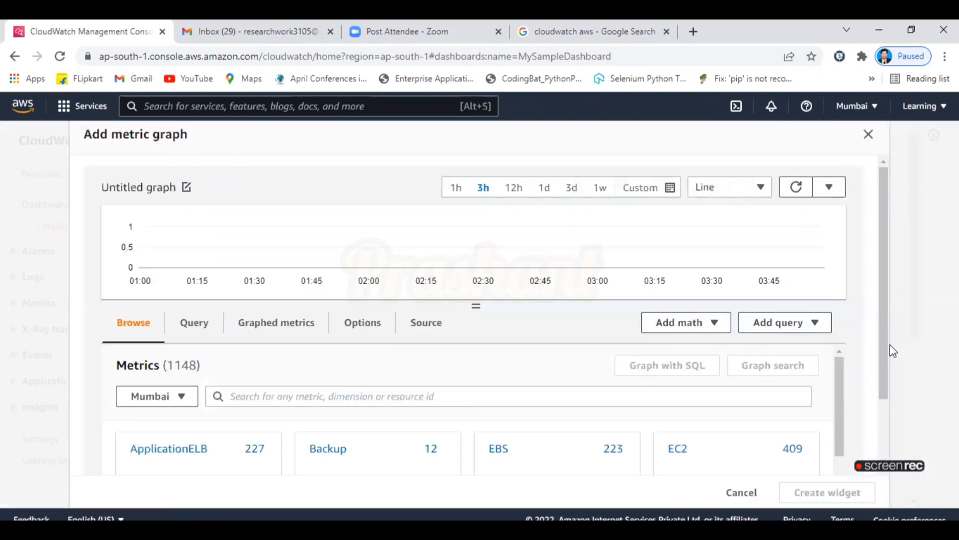
drag(884, 350, 895, 431)
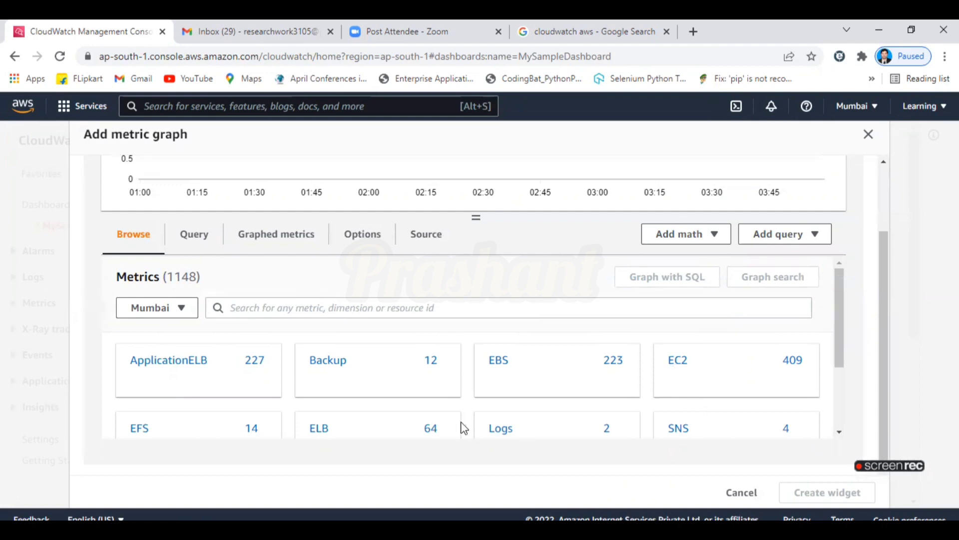
click(276, 306)
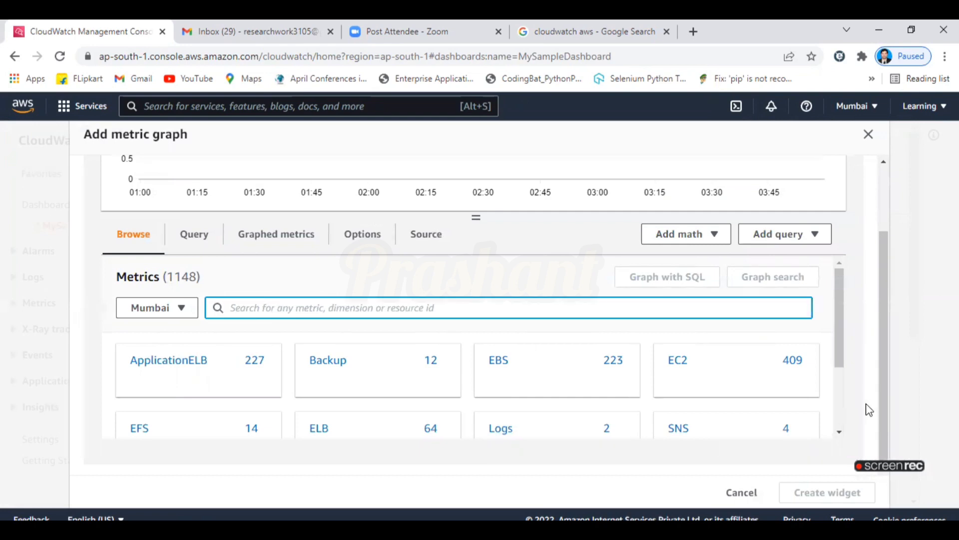
drag(882, 406, 906, 276)
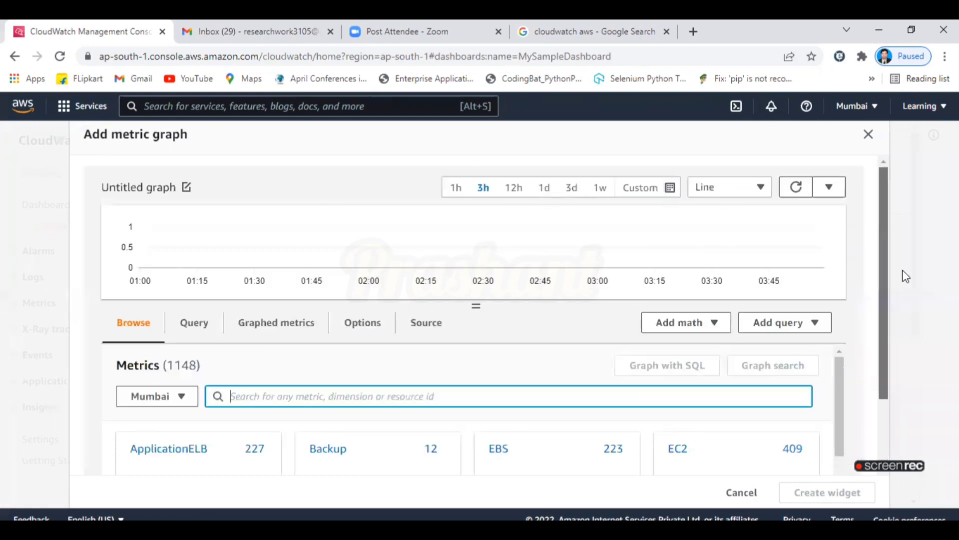
click(868, 134)
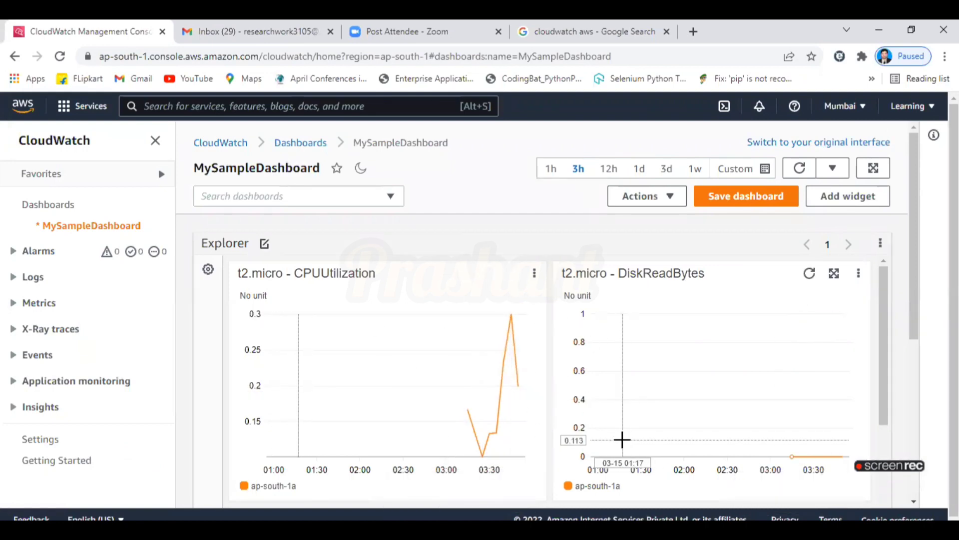
Save and reload MySampleDashboard, then copy its web address.
click(743, 210)
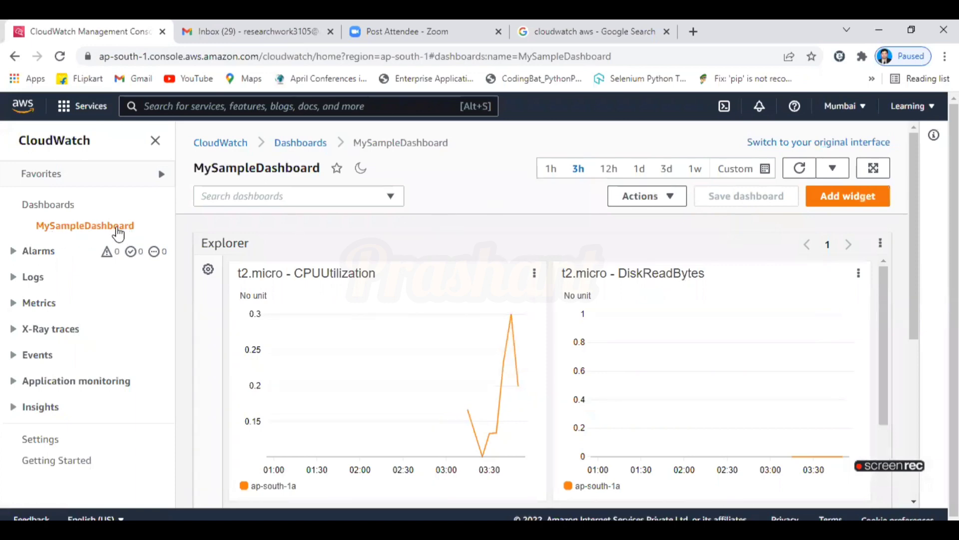
click(99, 231)
click(279, 53)
key(ctrl+c)
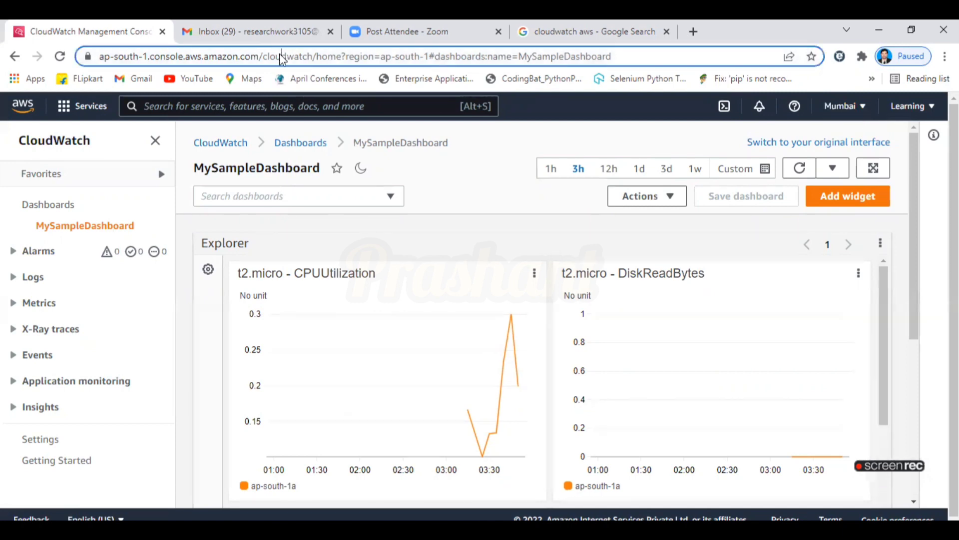
Load the dashboard address in the Google tab and place that tab beside the first.
click(620, 54)
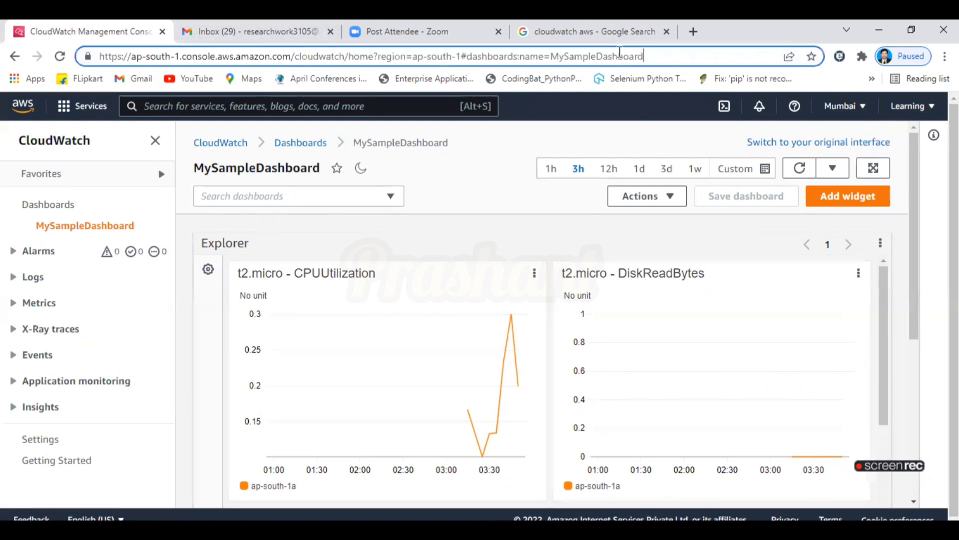
click(622, 31)
click(625, 55)
key(ctrl+v)
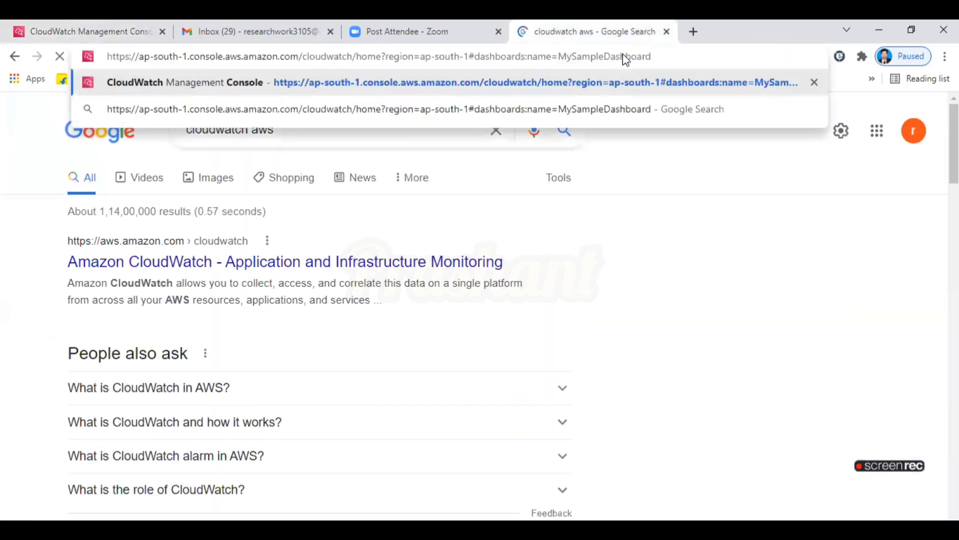
key(Return)
drag(616, 36, 270, 32)
click(84, 21)
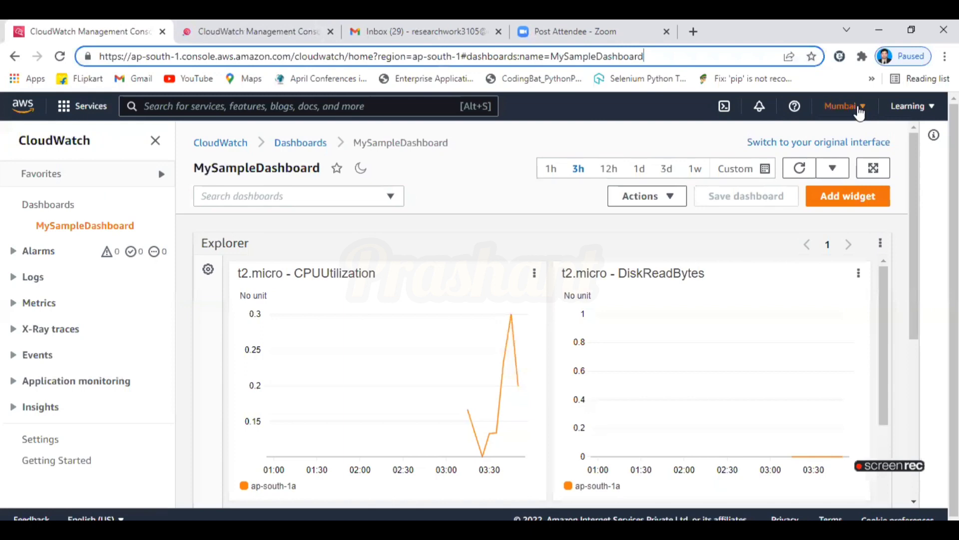
click(212, 21)
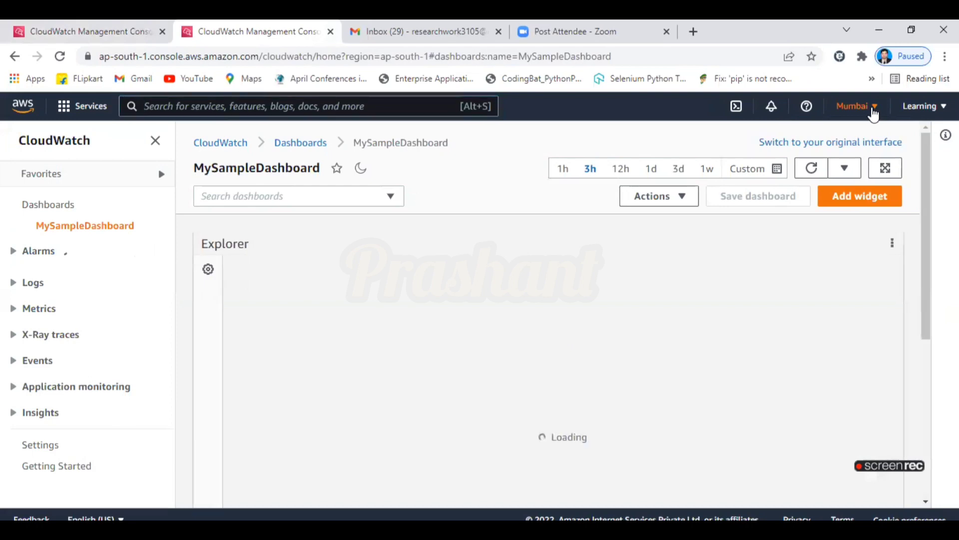
Switch the second tab to US East (N. Virginia), compare it with the Mumbai tab, and reload.
click(873, 109)
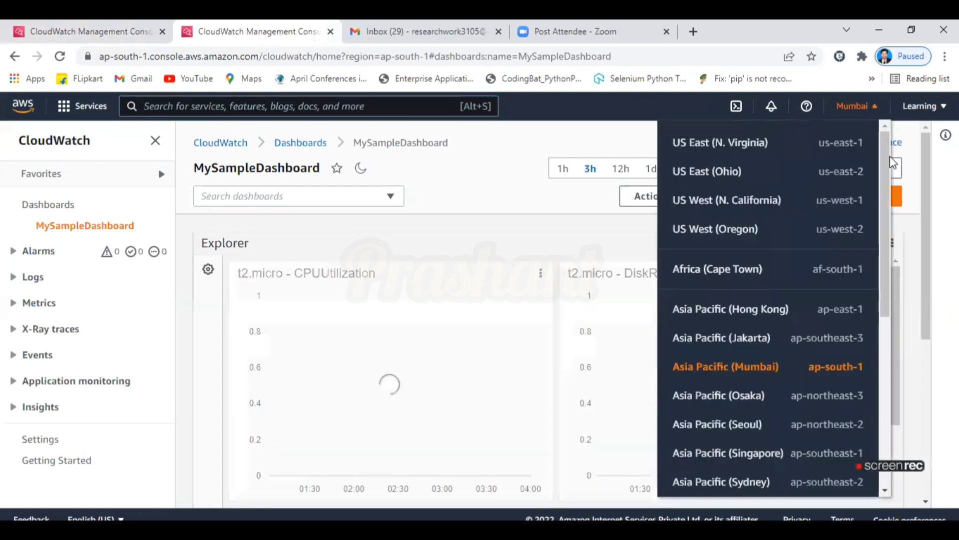
click(749, 145)
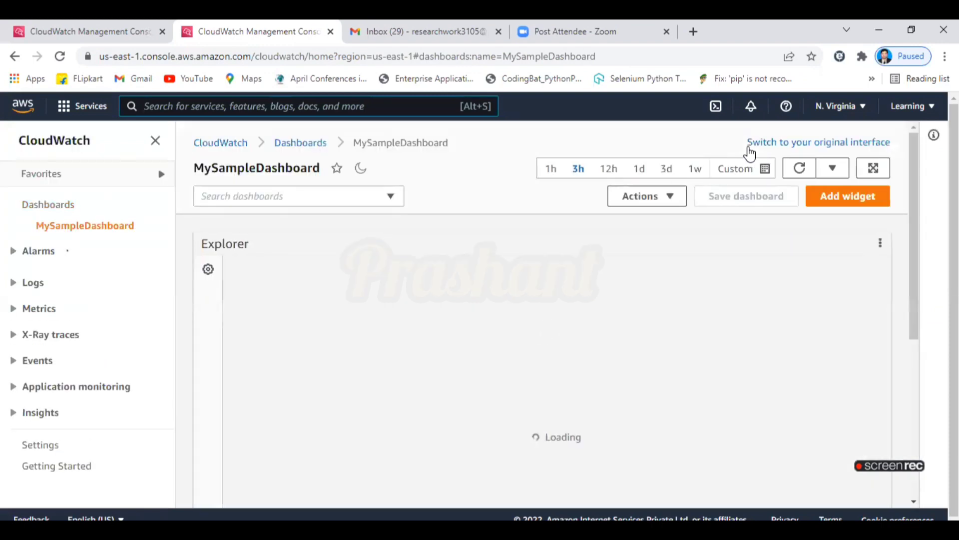
click(87, 25)
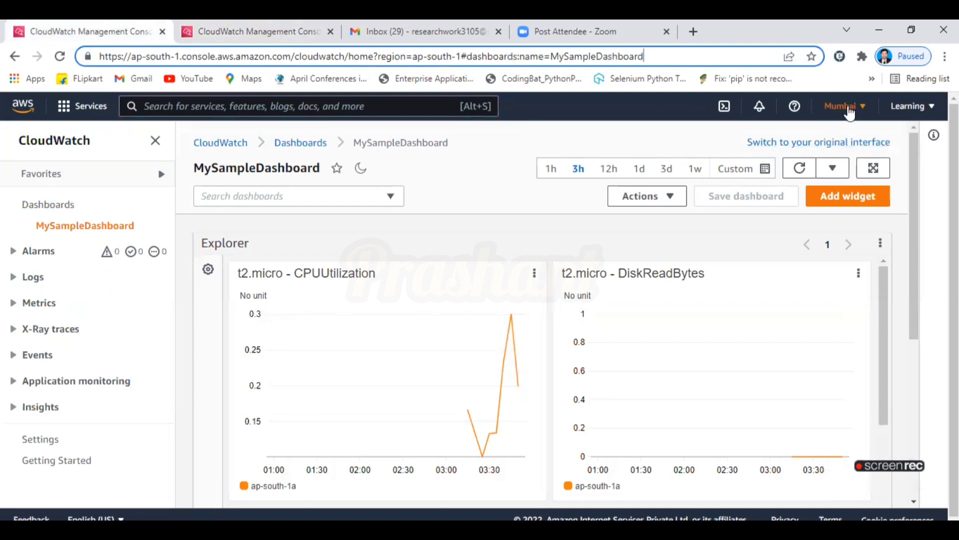
click(243, 23)
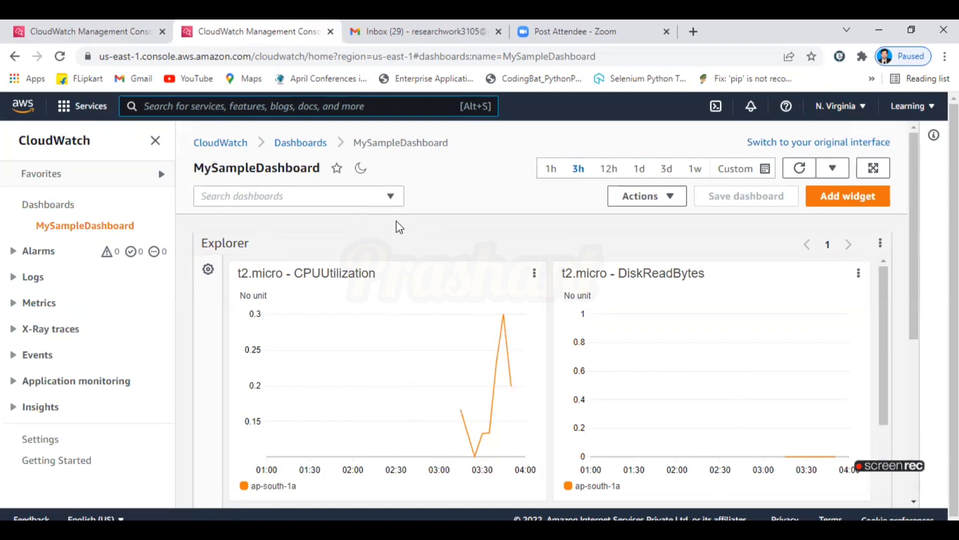
click(96, 30)
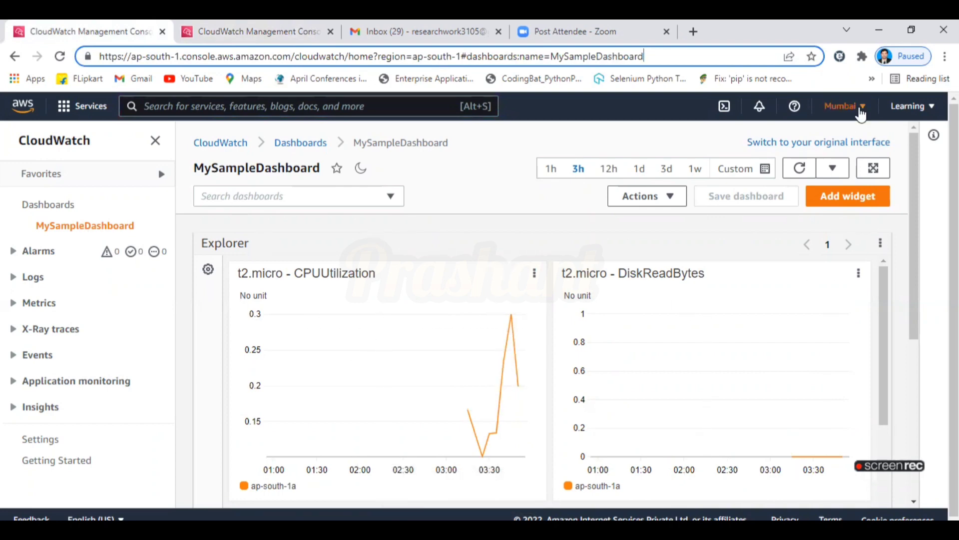
click(248, 22)
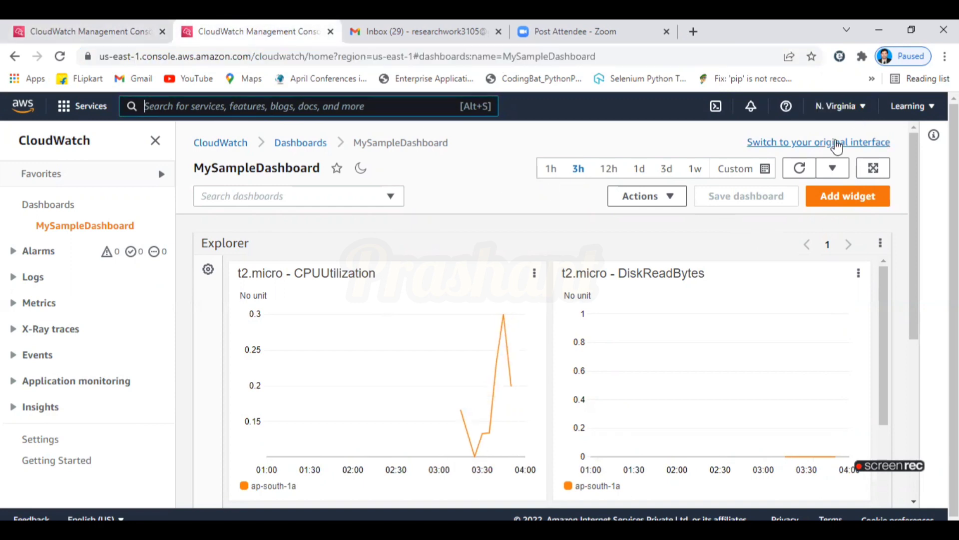
click(97, 228)
click(82, 227)
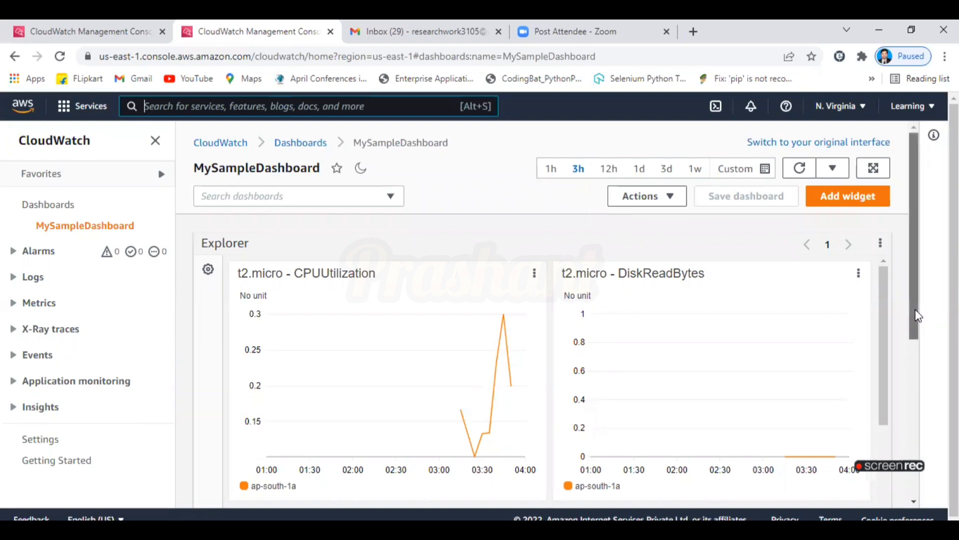
Choose View logs on the CPUUtilization widget, opening the empty Log groups page in a third tab.
drag(916, 313, 920, 356)
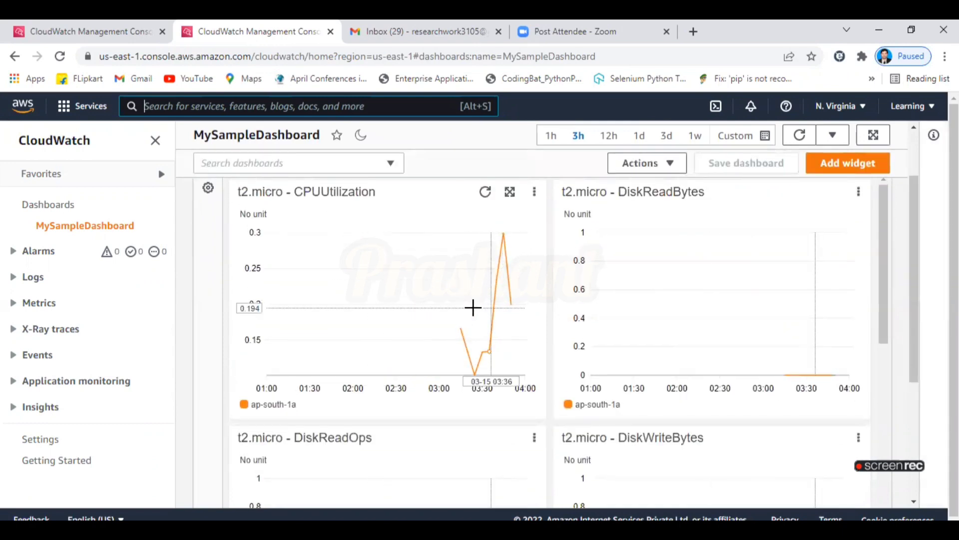
click(534, 193)
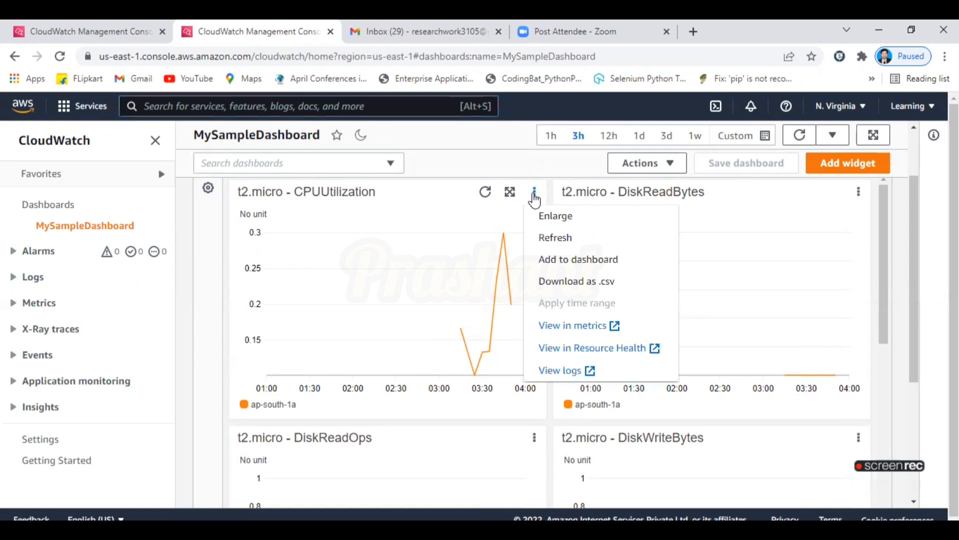
click(225, 244)
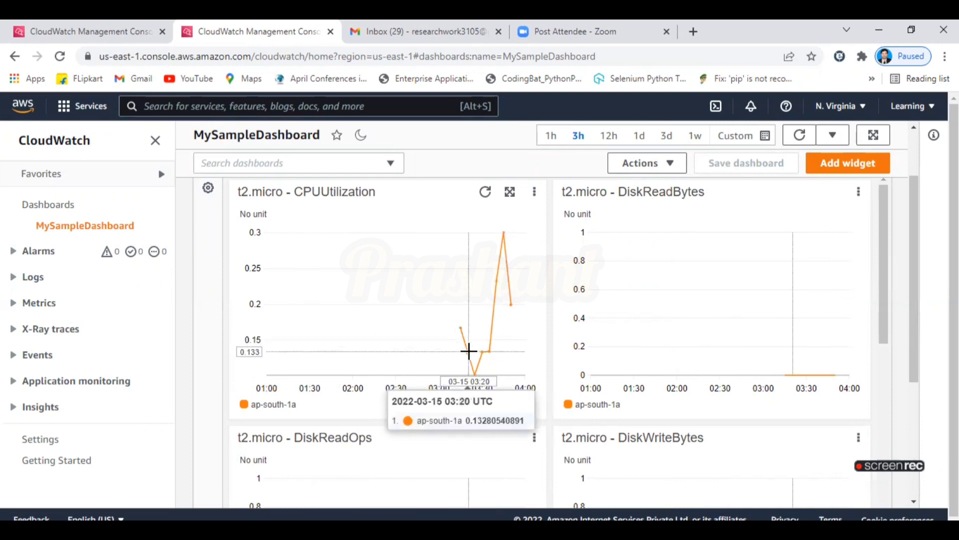
click(535, 195)
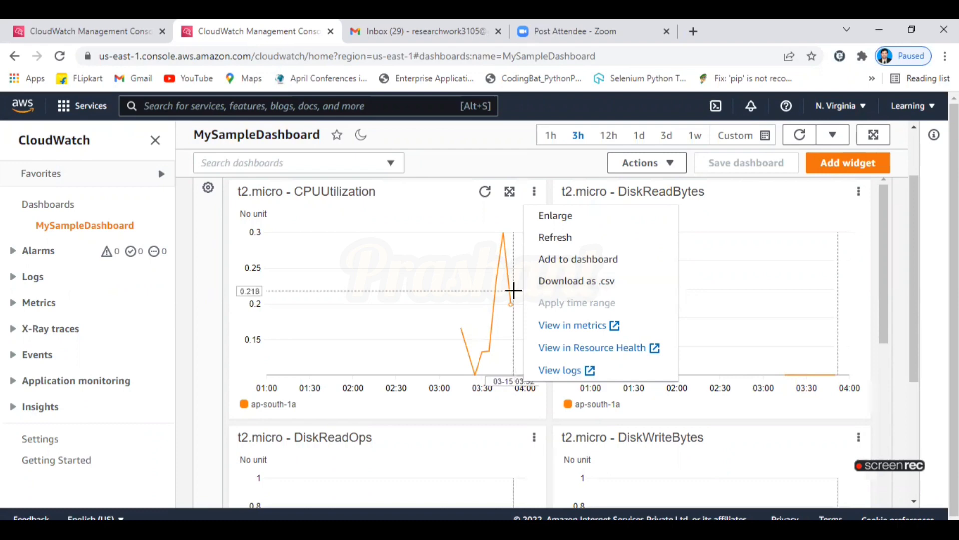
mouse_move(514, 290)
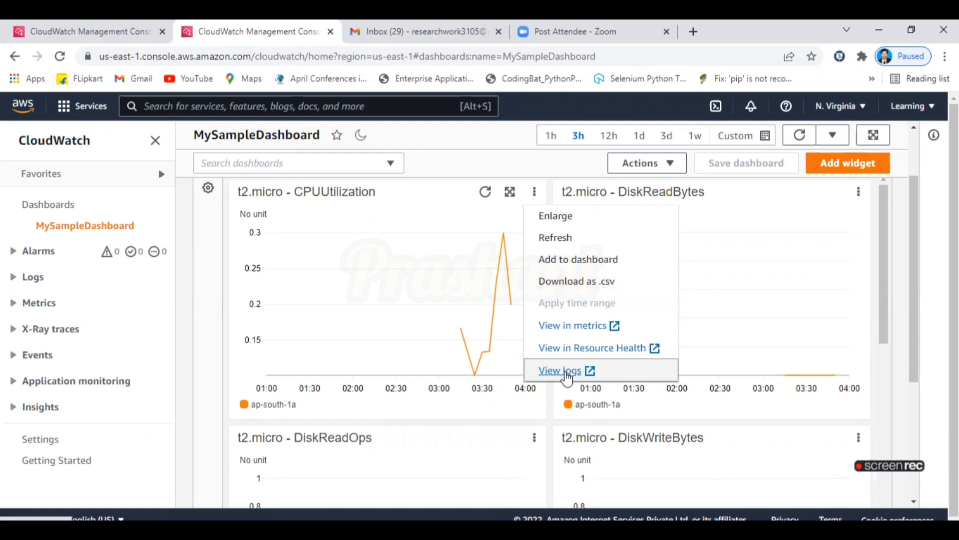
click(549, 370)
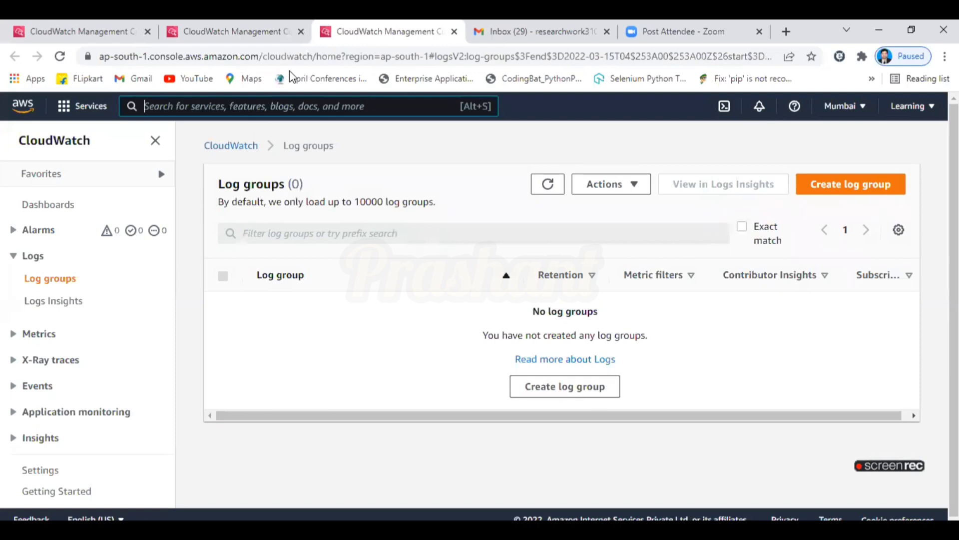
click(225, 30)
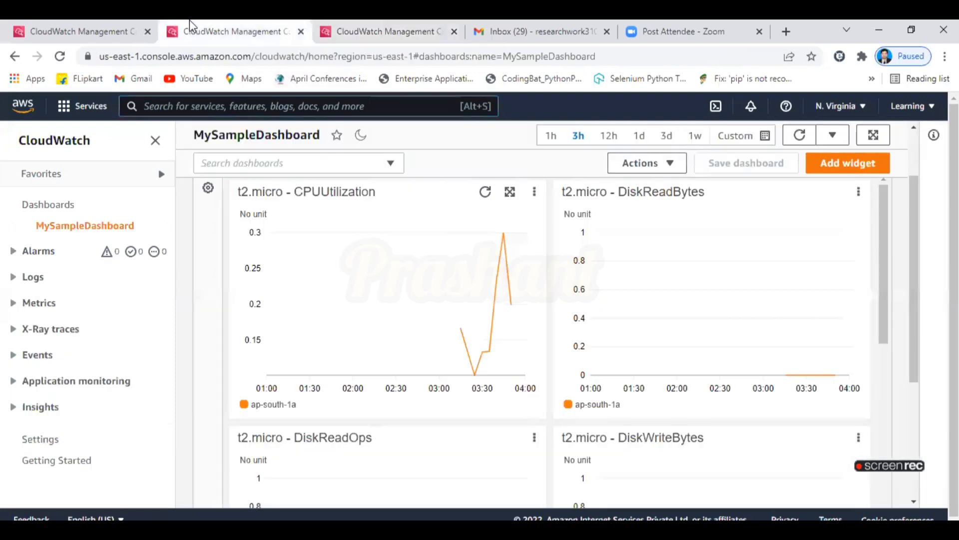
click(536, 194)
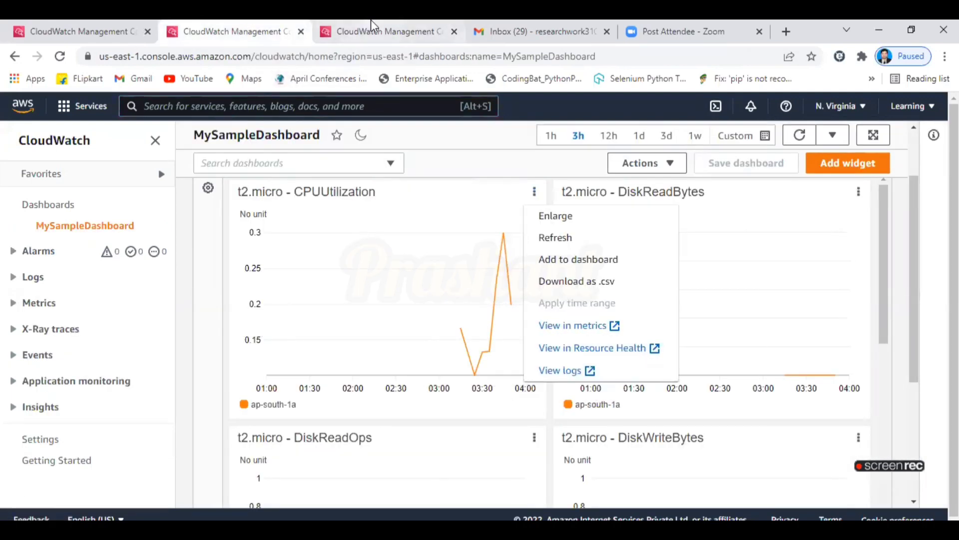
click(371, 21)
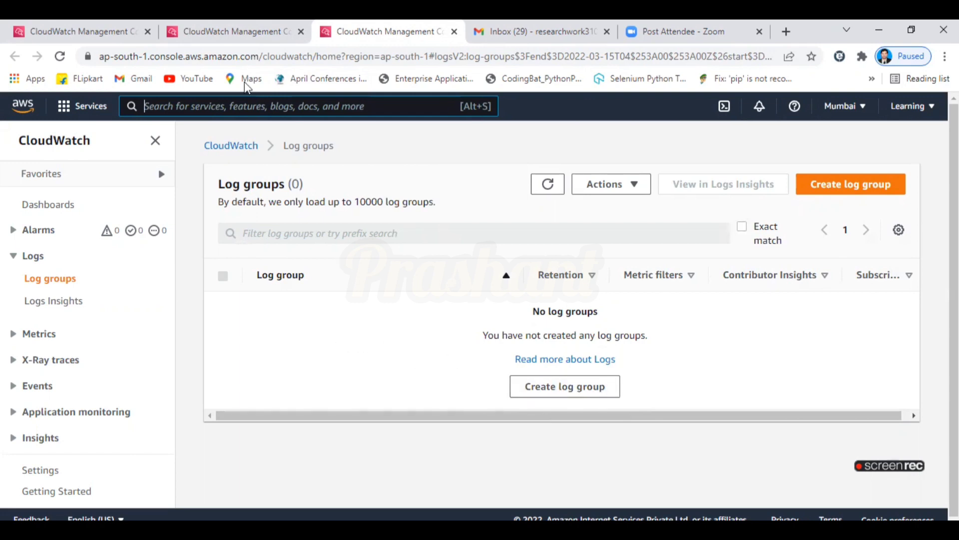
click(235, 20)
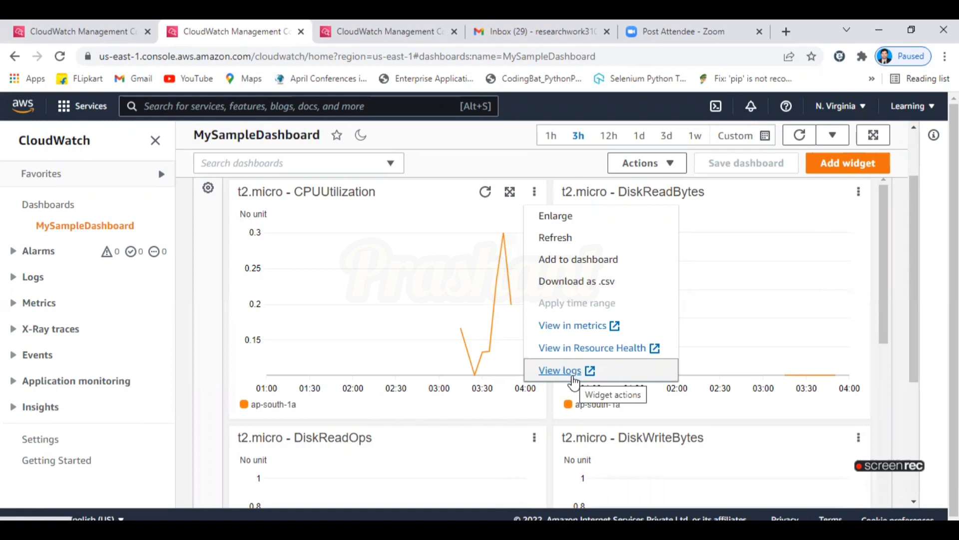
Return to the N. Virginia MySampleDashboard tab with its t2.micro CPUUtilization graph and select its web address.
click(370, 31)
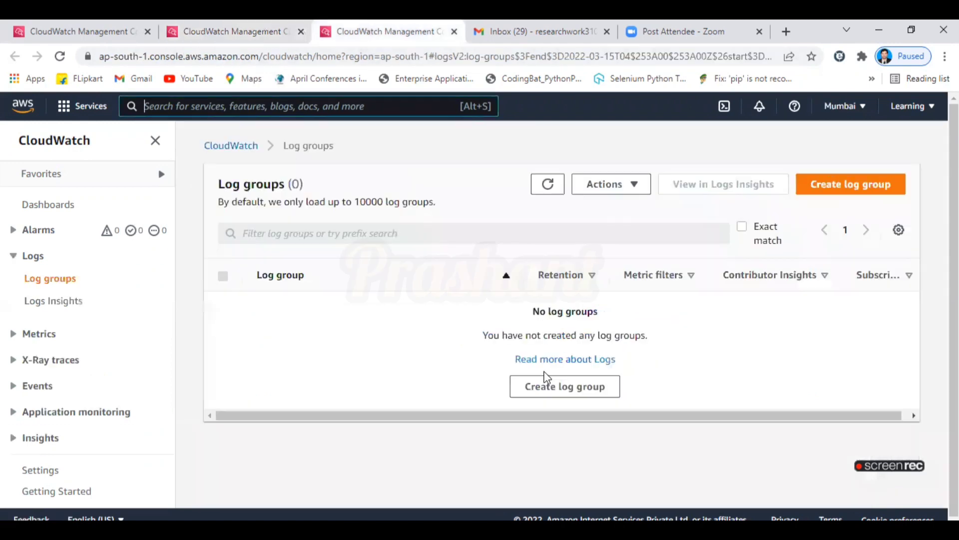
click(238, 23)
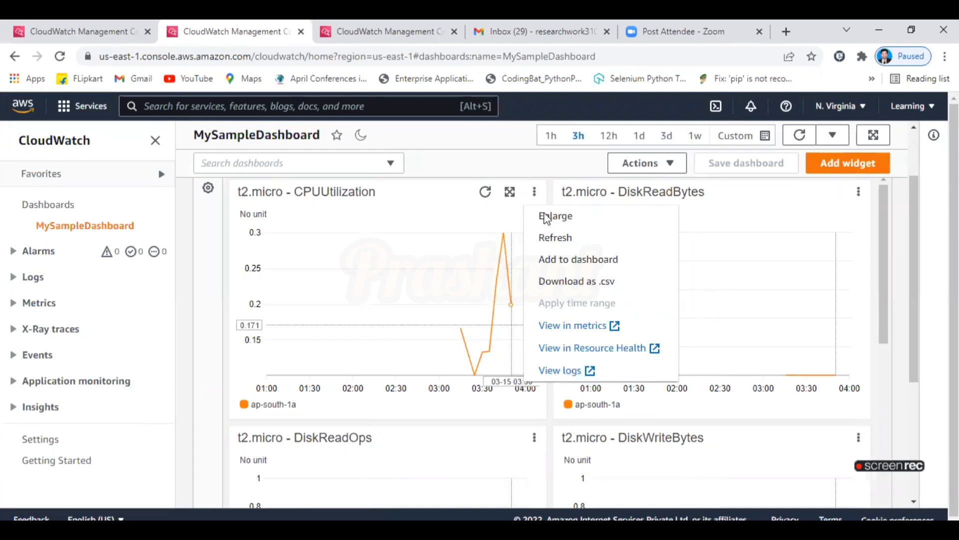
click(532, 55)
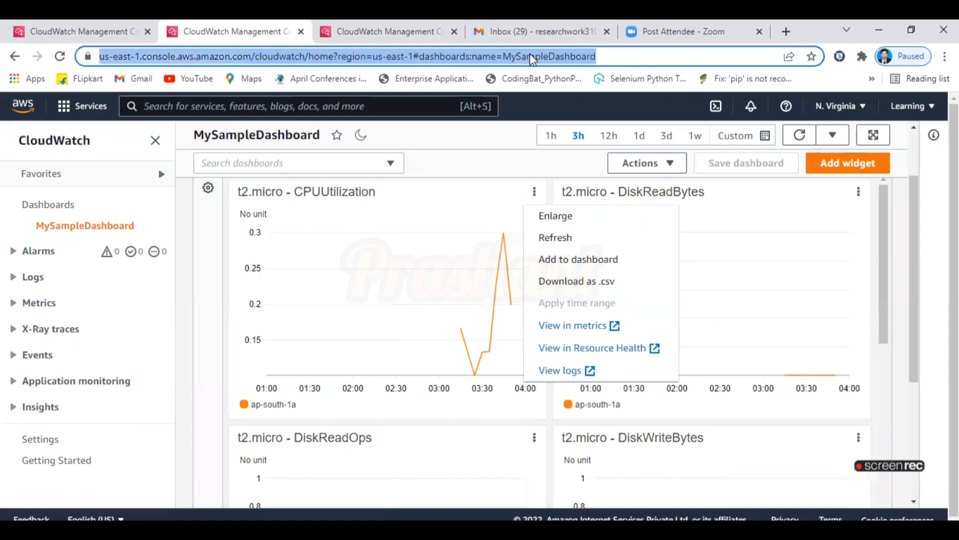
click(883, 273)
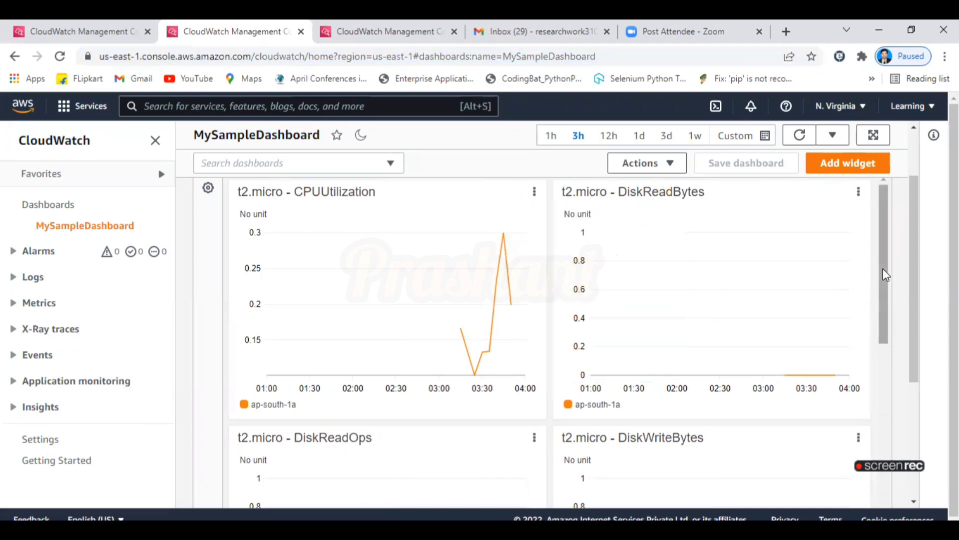
drag(882, 261, 889, 446)
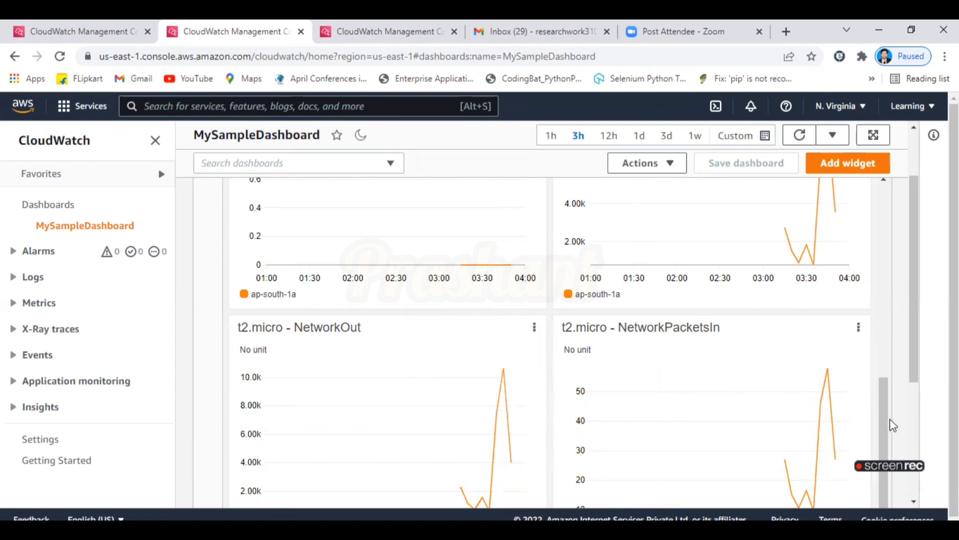
drag(884, 419, 905, 209)
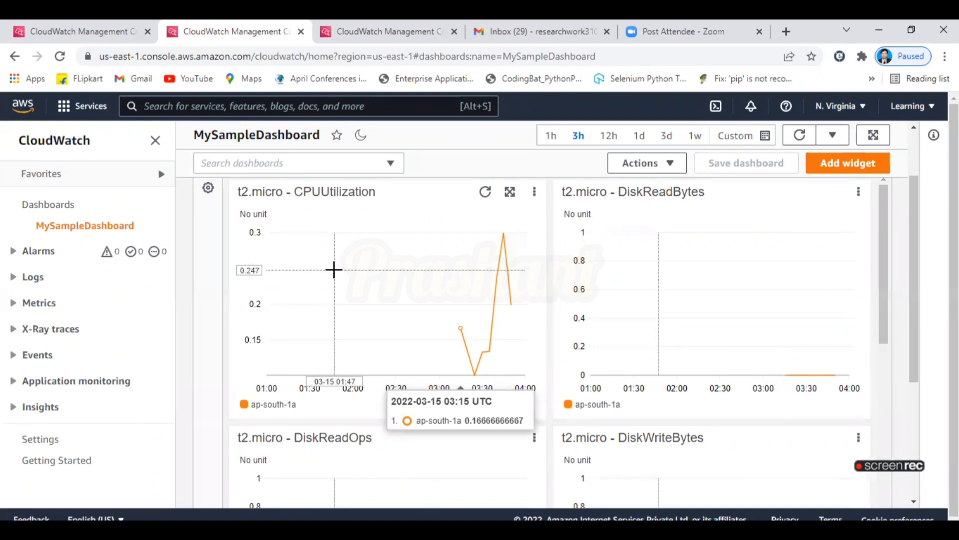
Expand Alarms in the CloudWatch sidebar to show In alarm, All alarms and Billing.
click(44, 260)
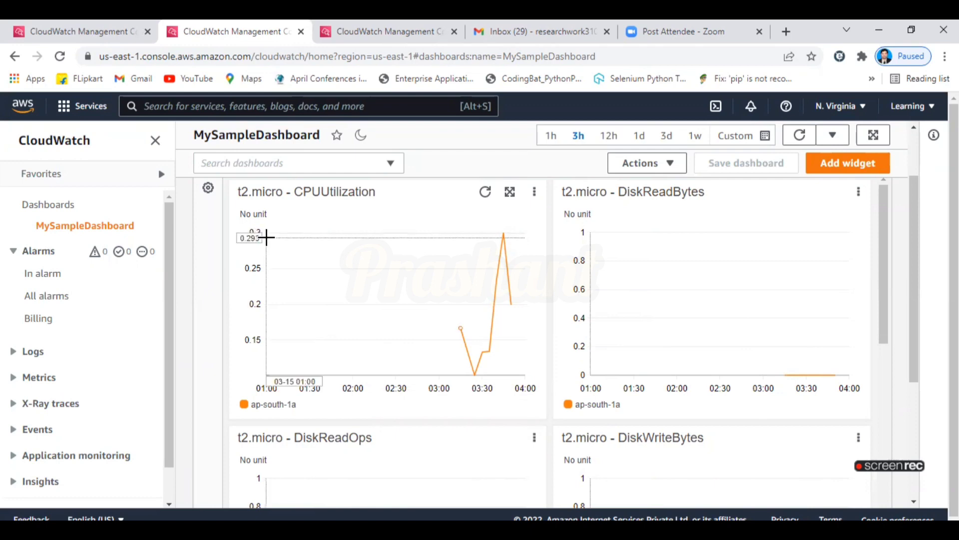
mouse_move(266, 238)
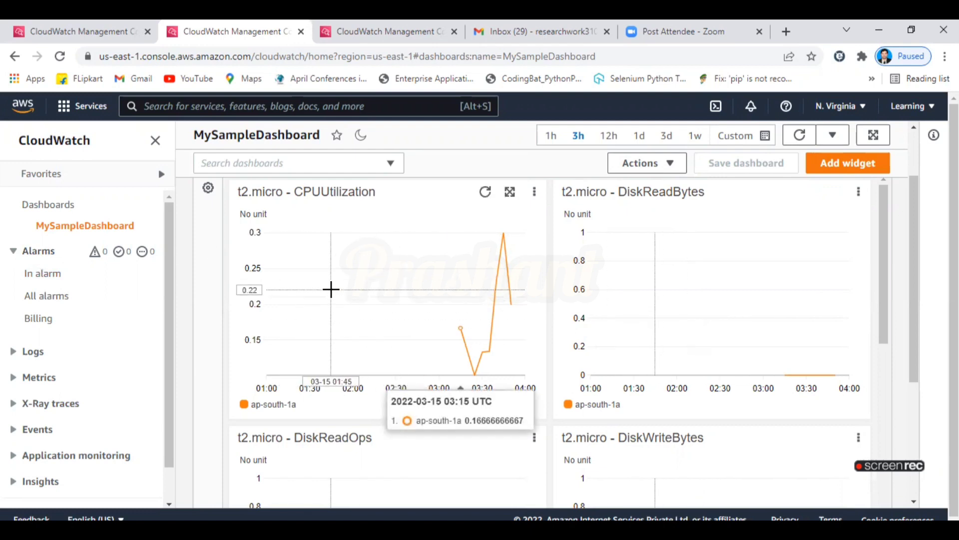
Open the In alarm page in a new browser tab from the sidebar.
click(42, 258)
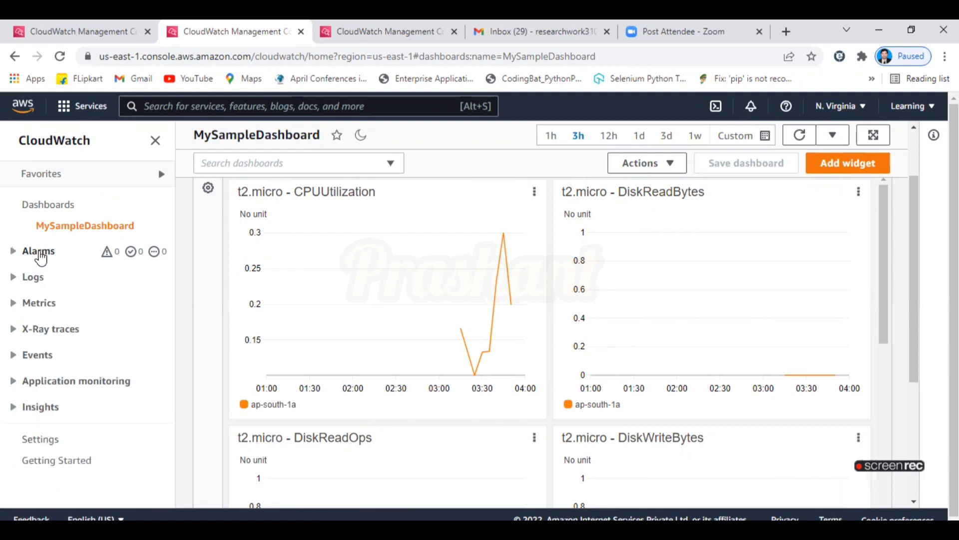
click(13, 259)
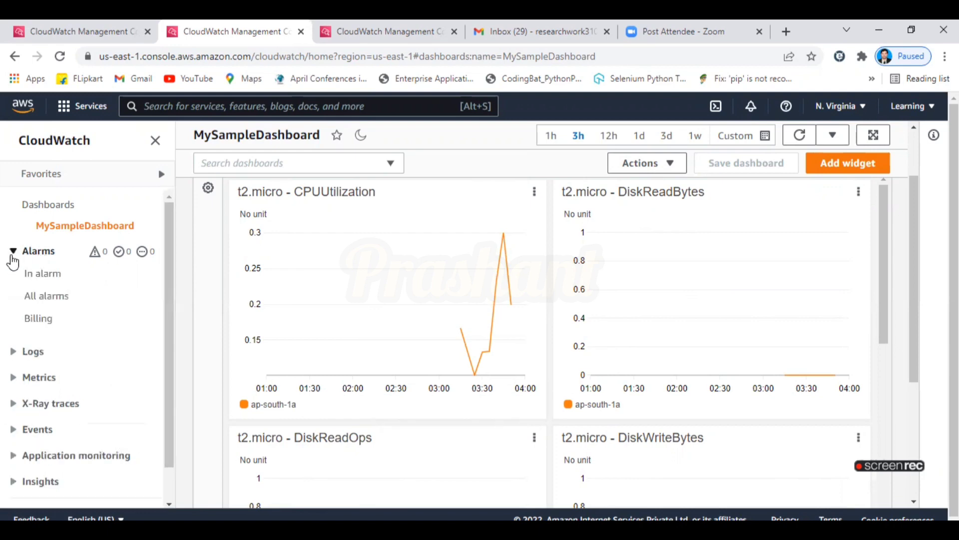
right_click(46, 275)
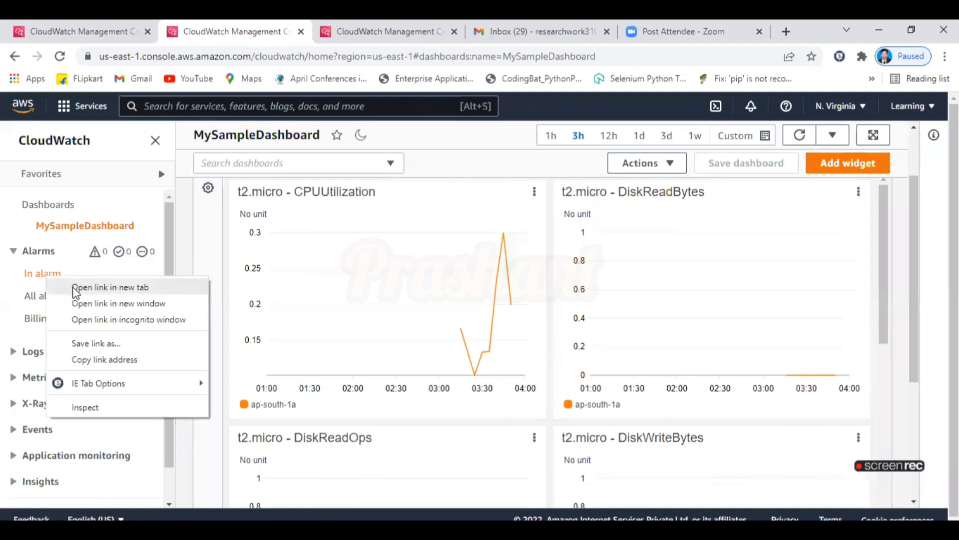
click(75, 288)
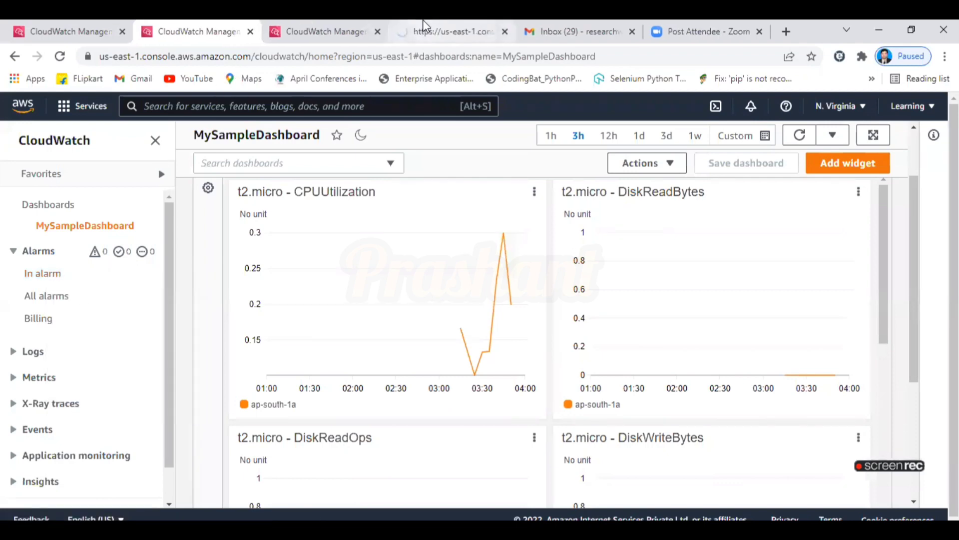
Go to the new alarms tab and start creating an alarm.
drag(454, 22, 336, 26)
click(203, 25)
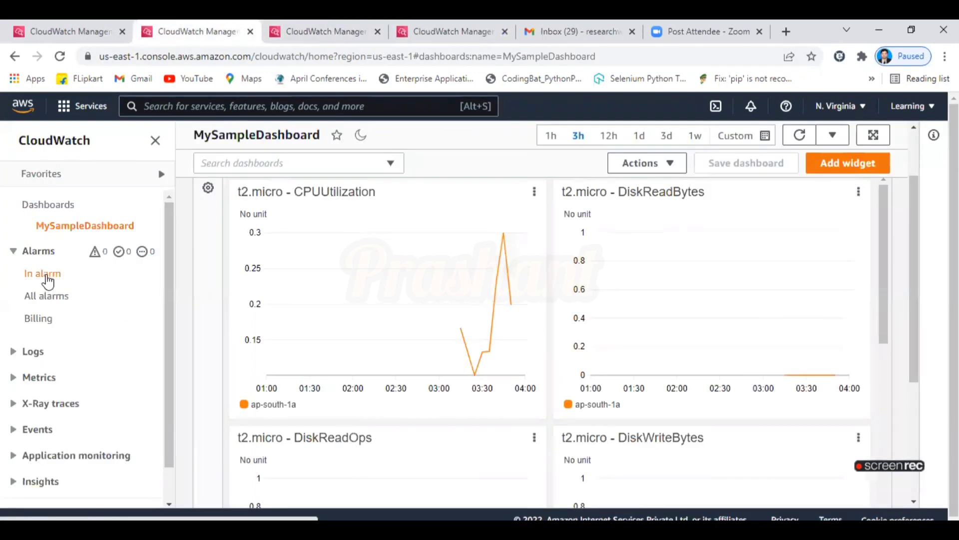
click(302, 28)
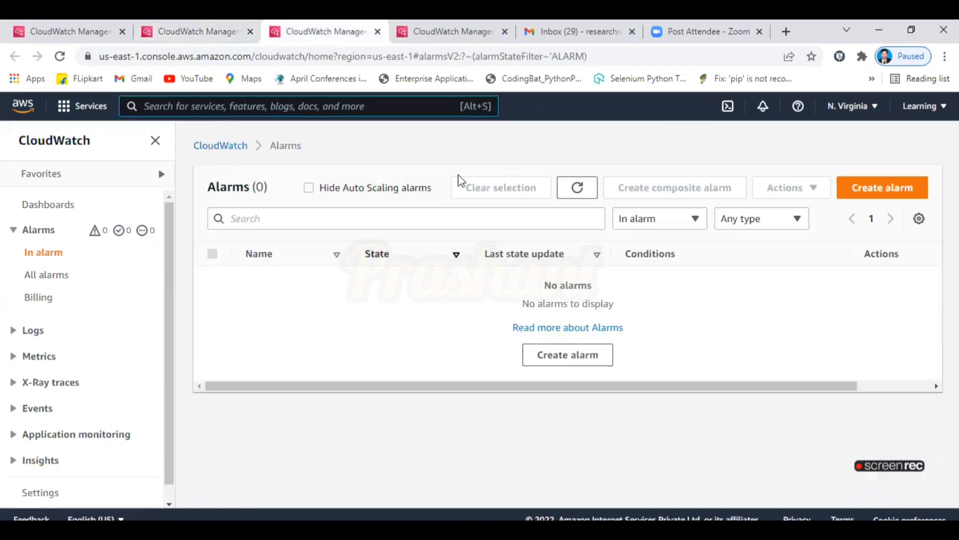
click(867, 195)
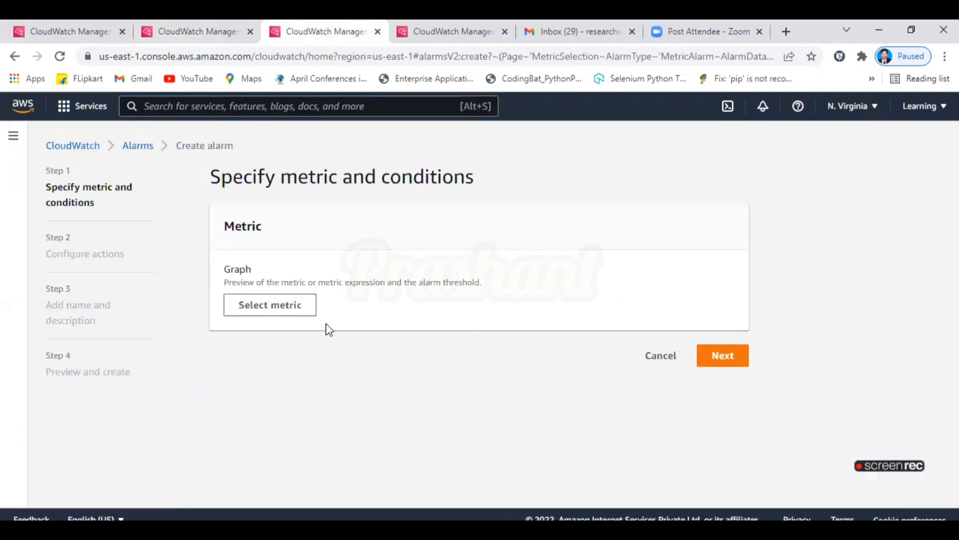
Open the alarm's metric picker and try a cpu search filter, then remove it.
click(297, 311)
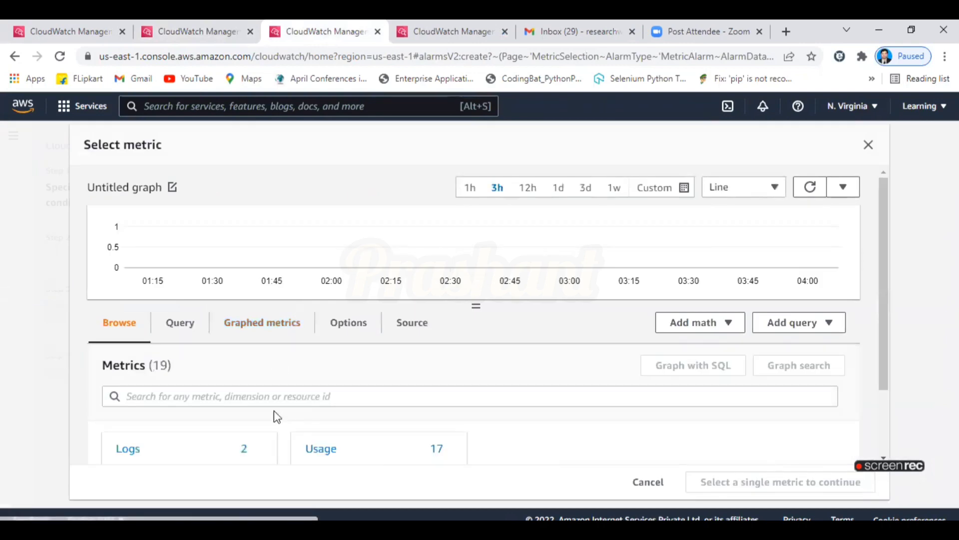
scroll(890, 384, down, 2)
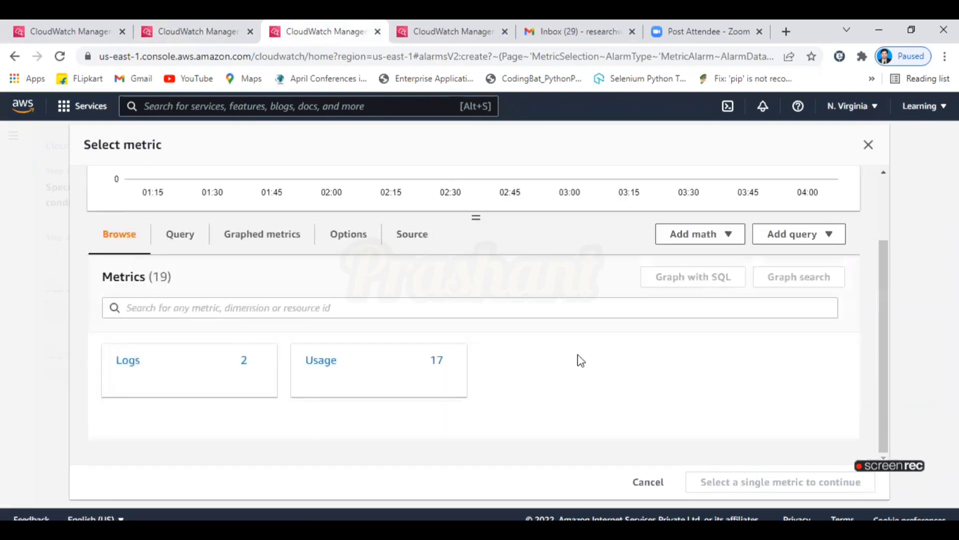
click(392, 308)
text(ec)
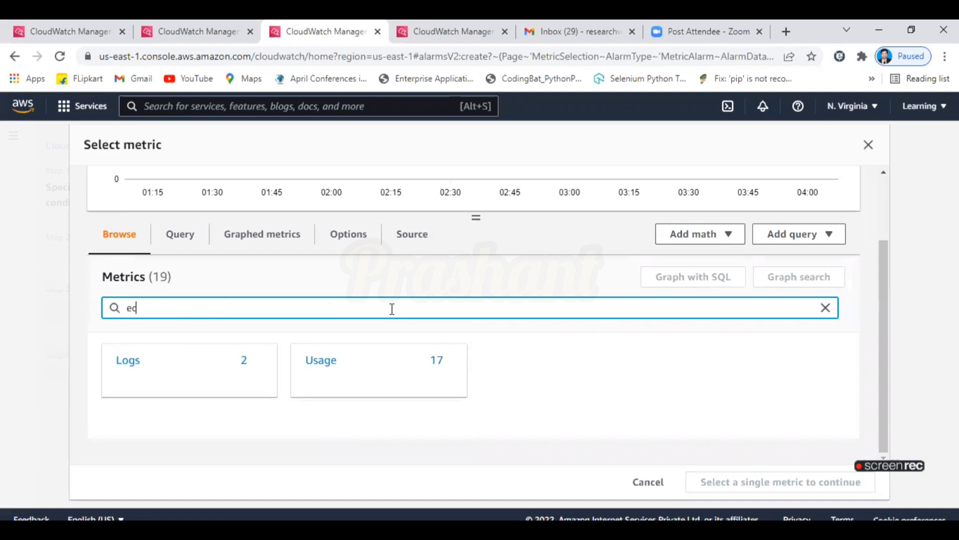
text(2)
key(BackSpace)
key(BackSpace)
key(BackSpace)
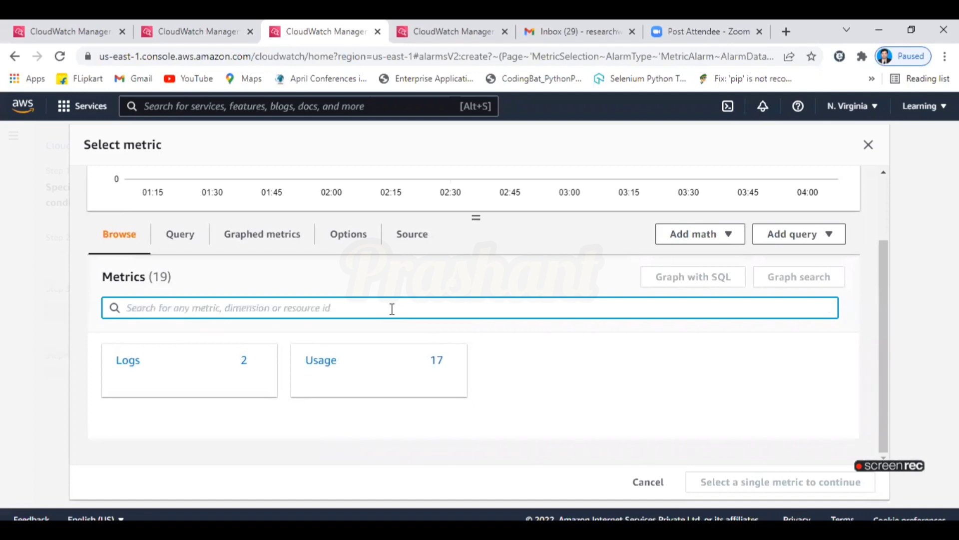
text(cpu)
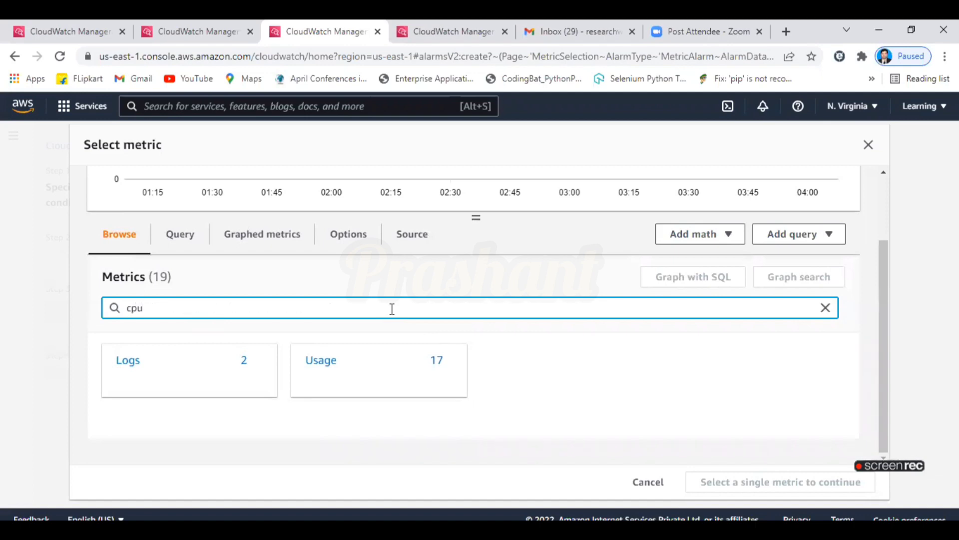
key(Return)
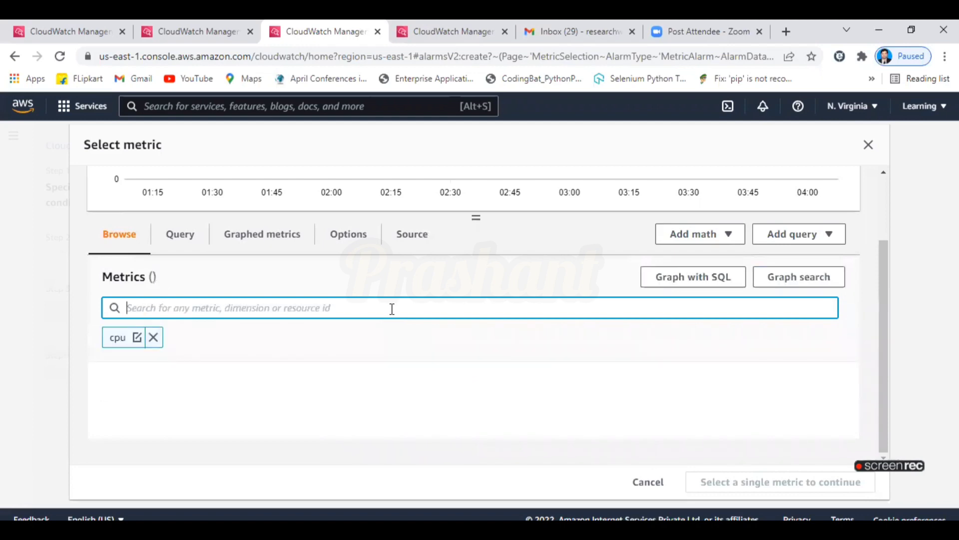
click(888, 334)
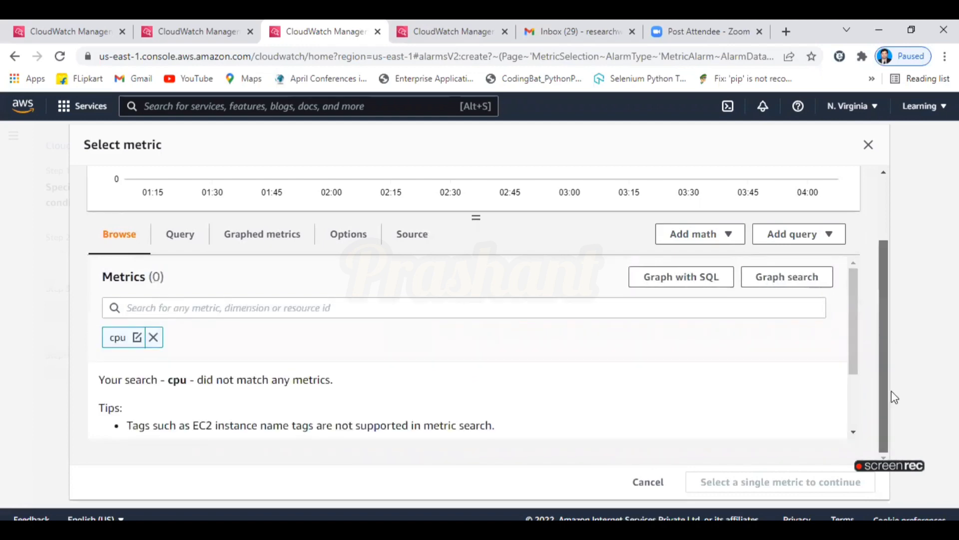
click(153, 338)
click(170, 309)
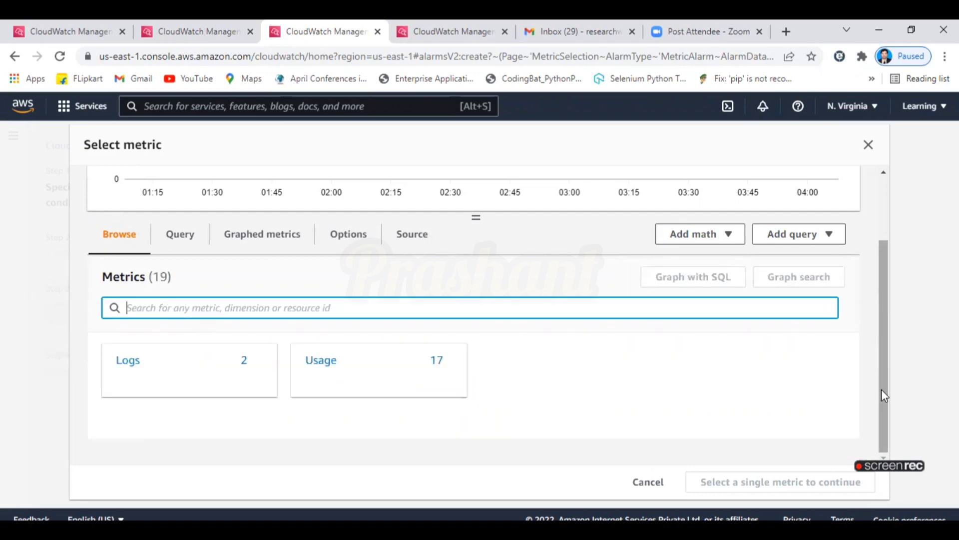
drag(882, 389, 877, 440)
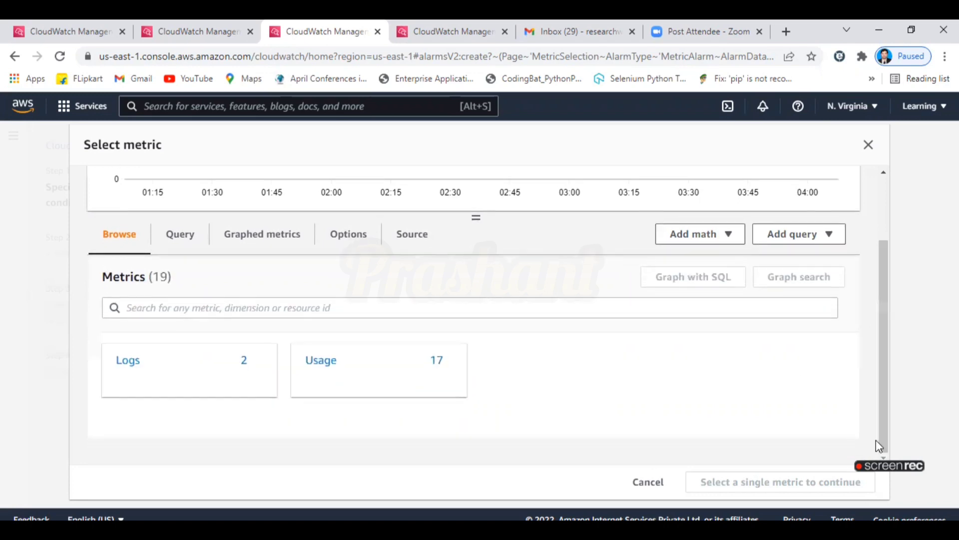
Add CPUUtilization and ec2 search filters, then drop CPUUtilization to keep only ec2.
click(505, 314)
text(CPUUti)
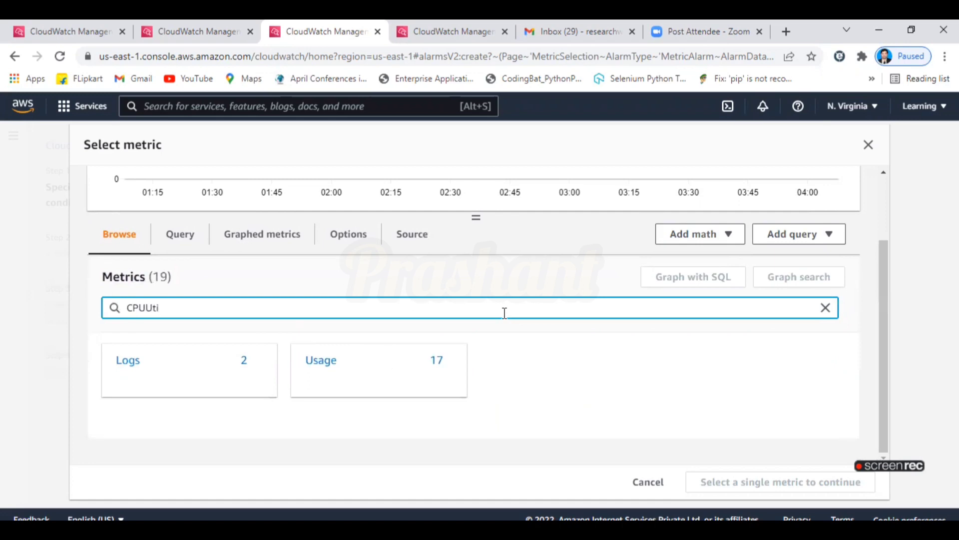
key(Return)
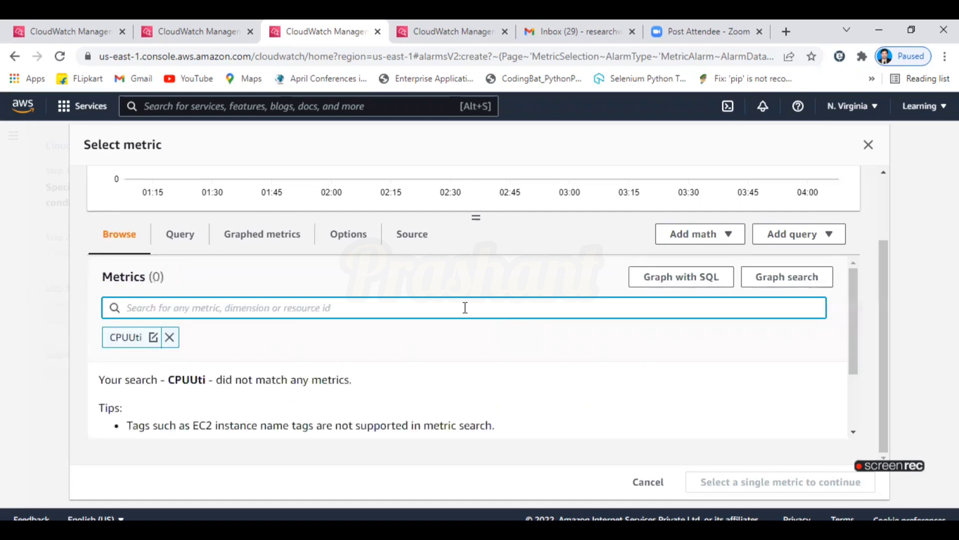
text(ec2)
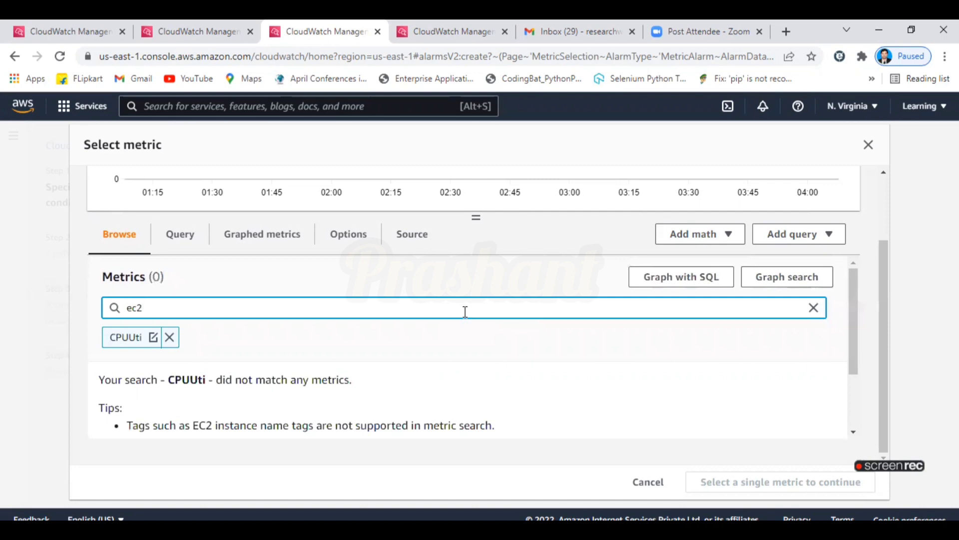
key(Return)
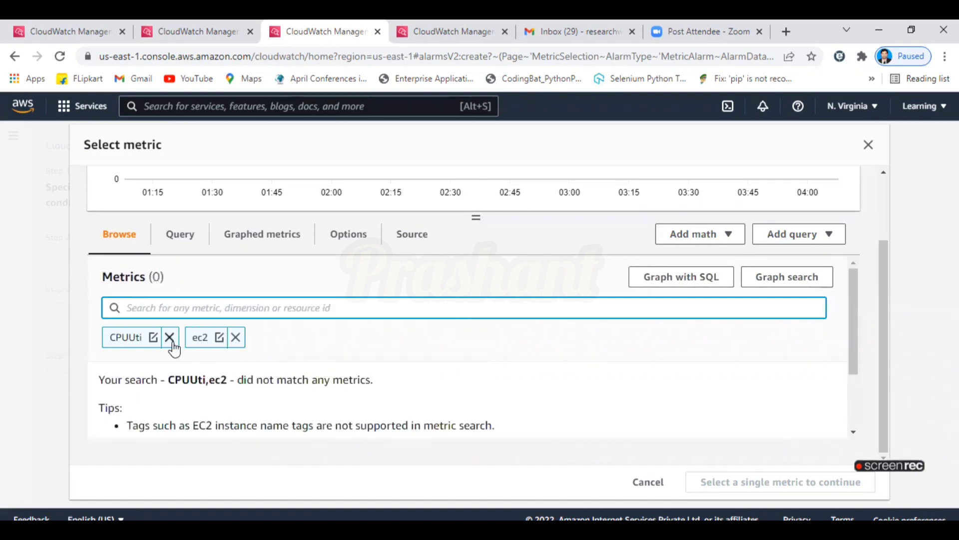
click(170, 340)
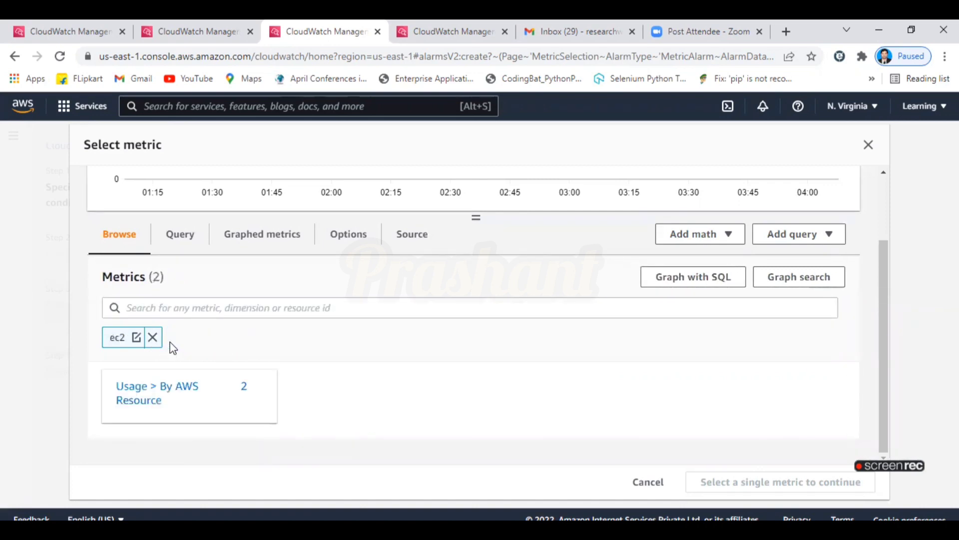
Drill into Usage > By AWS Resource, try a cpu filter and remove it, leaving ec2.
click(186, 388)
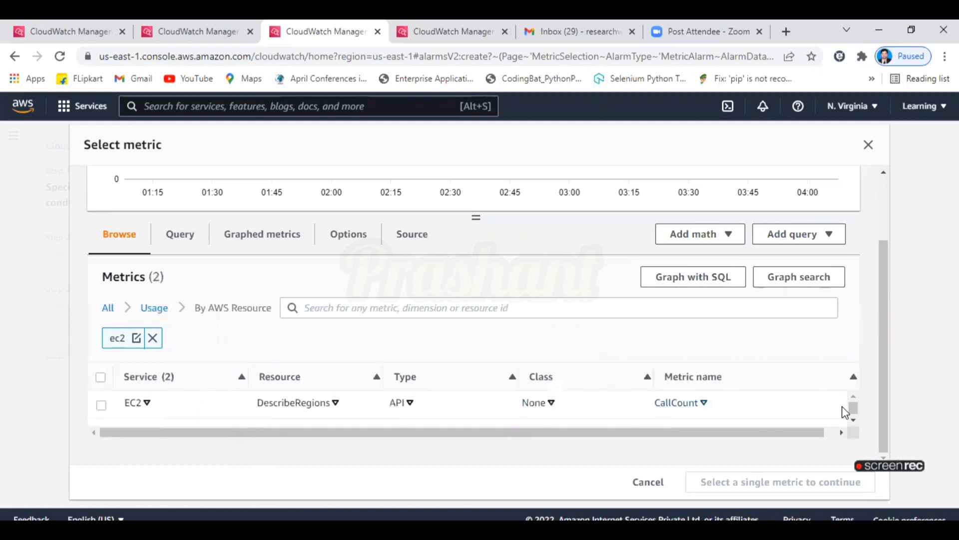
drag(854, 407, 856, 423)
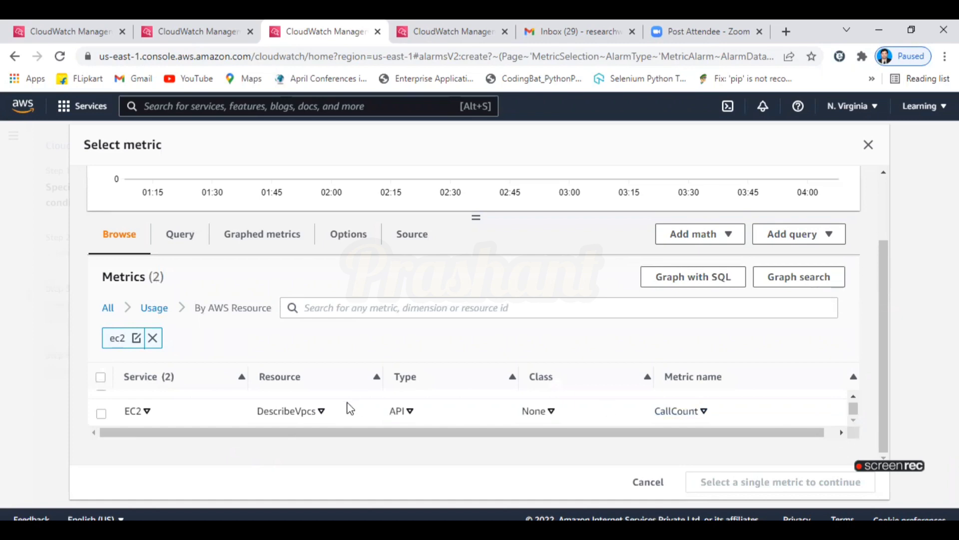
click(363, 305)
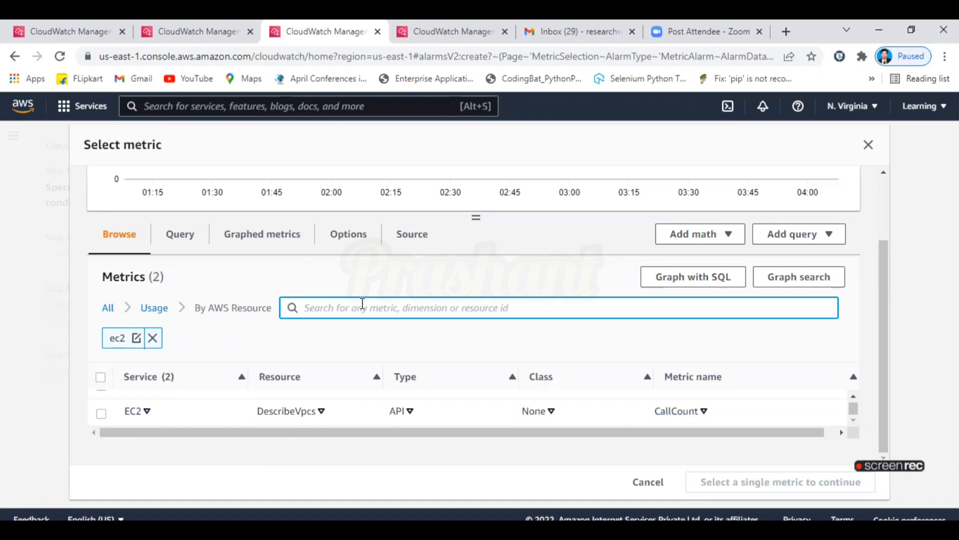
text(cpu)
key(Return)
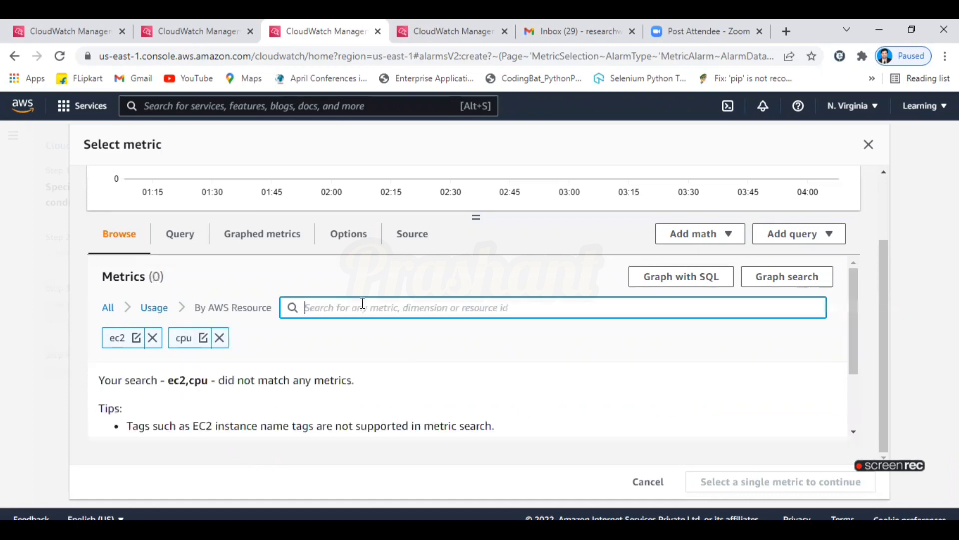
click(219, 337)
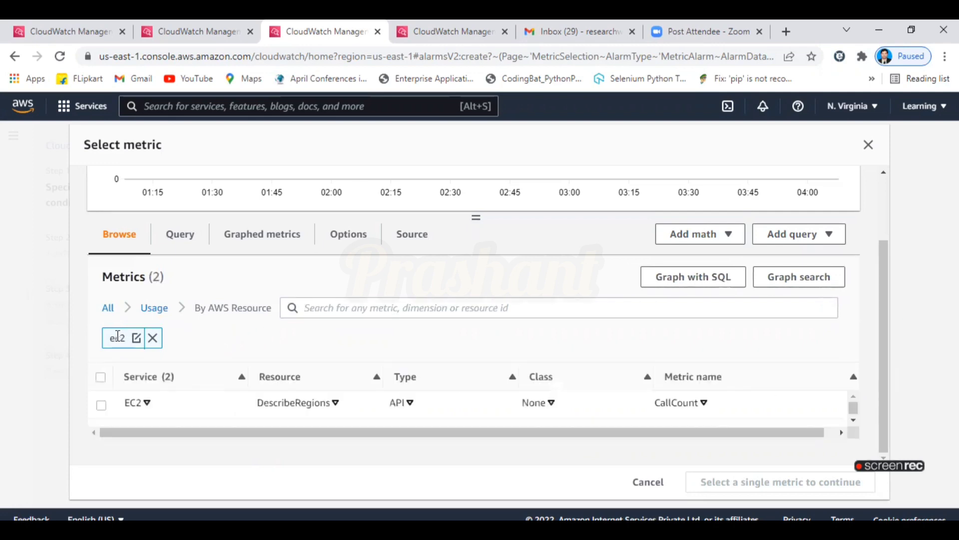
Select the EC2 DescribeRegions CallCount metric for the alarm and look over the conditions page.
click(100, 405)
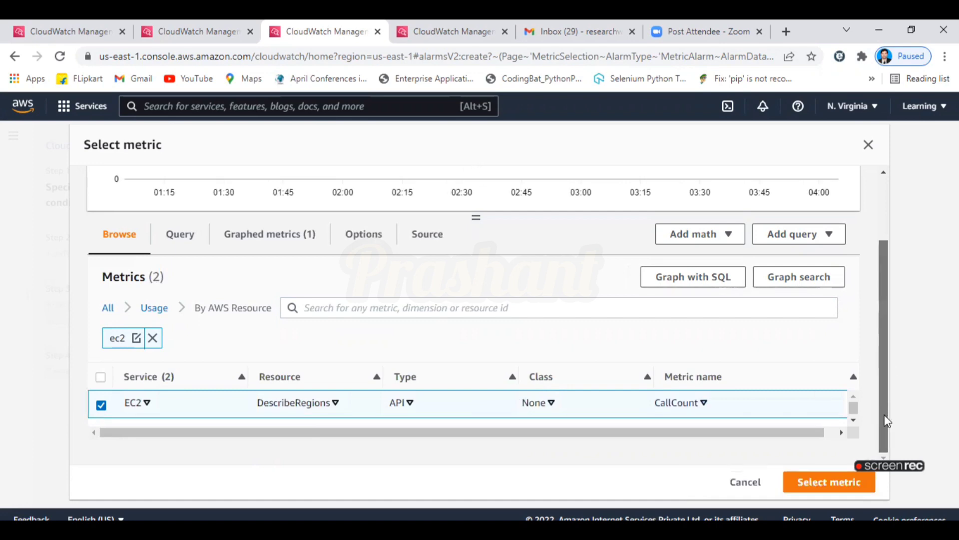
click(835, 491)
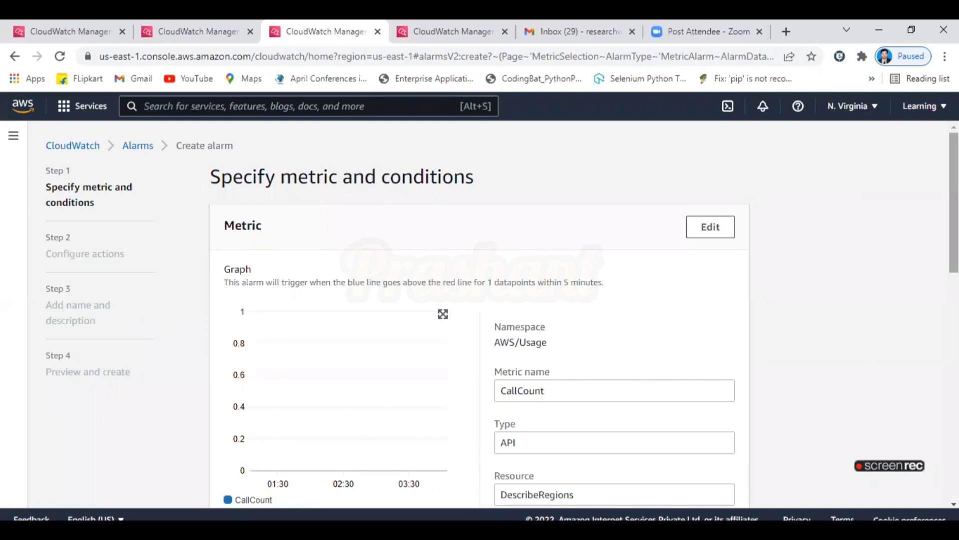
scroll(479, 315, down, 6)
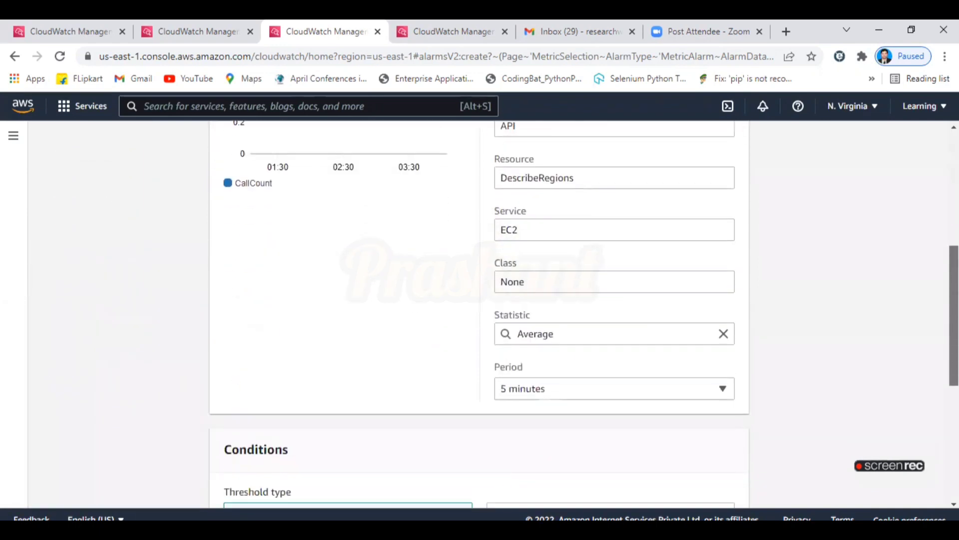
scroll(479, 315, down, 4)
scroll(480, 315, up, 10)
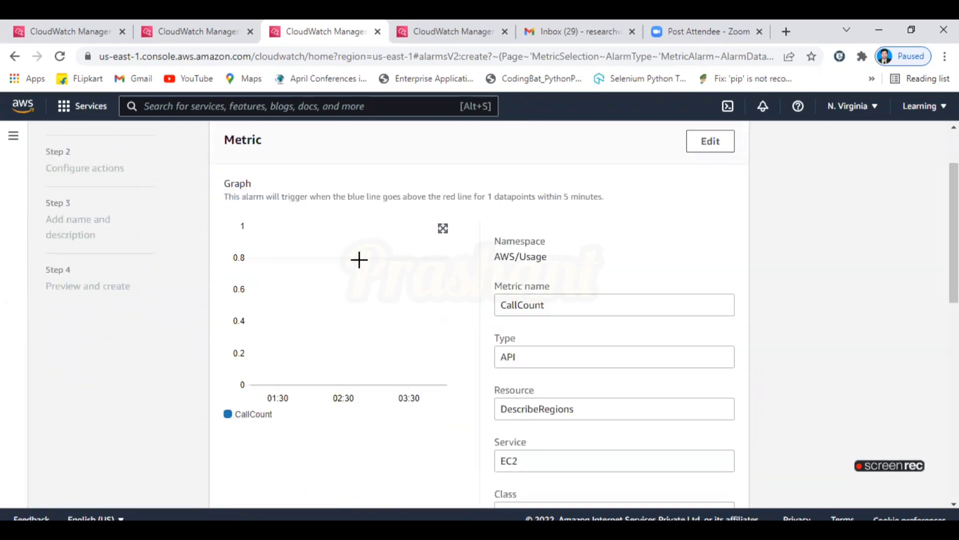
Enlarge and close the CallCount graph, then return to the empty Alarms list.
click(351, 276)
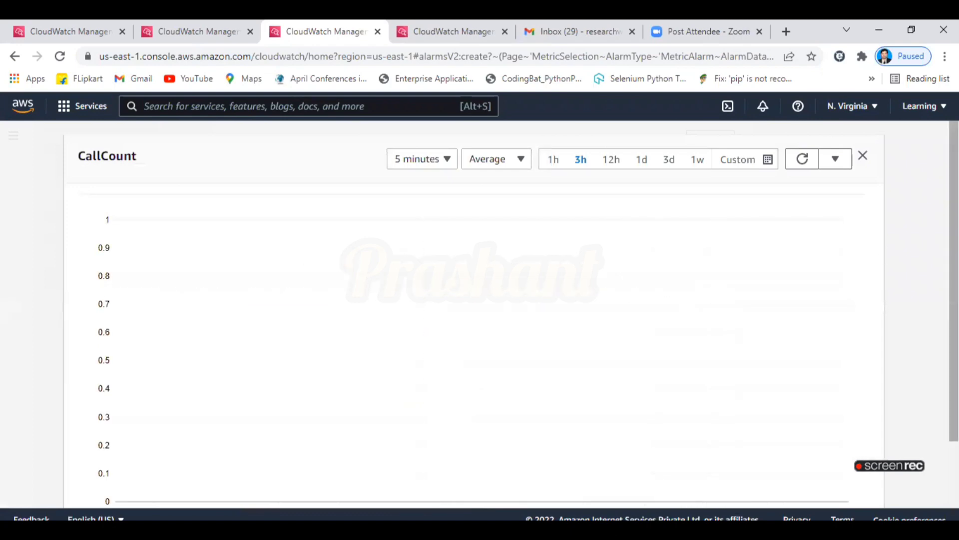
scroll(715, 294, down, 2)
scroll(474, 305, down, 1)
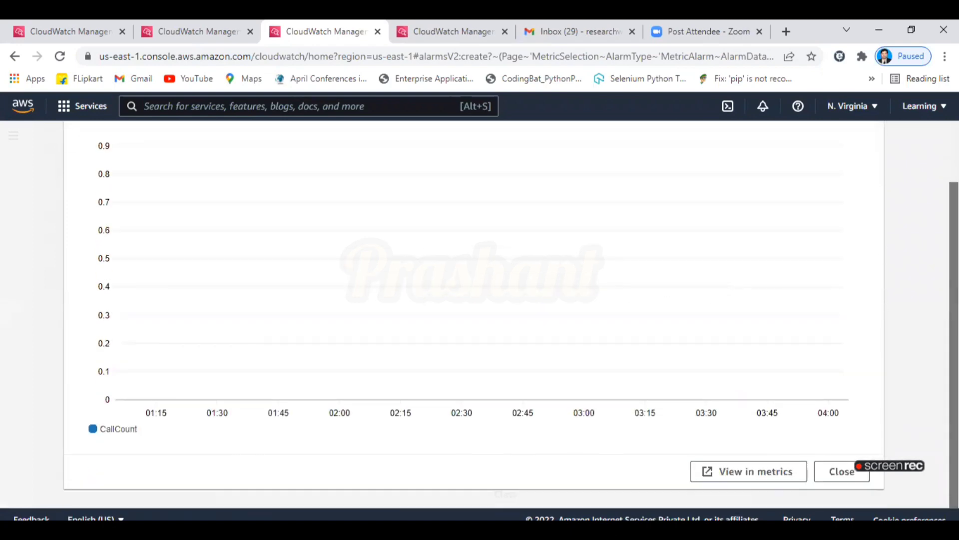
scroll(474, 304, up, 3)
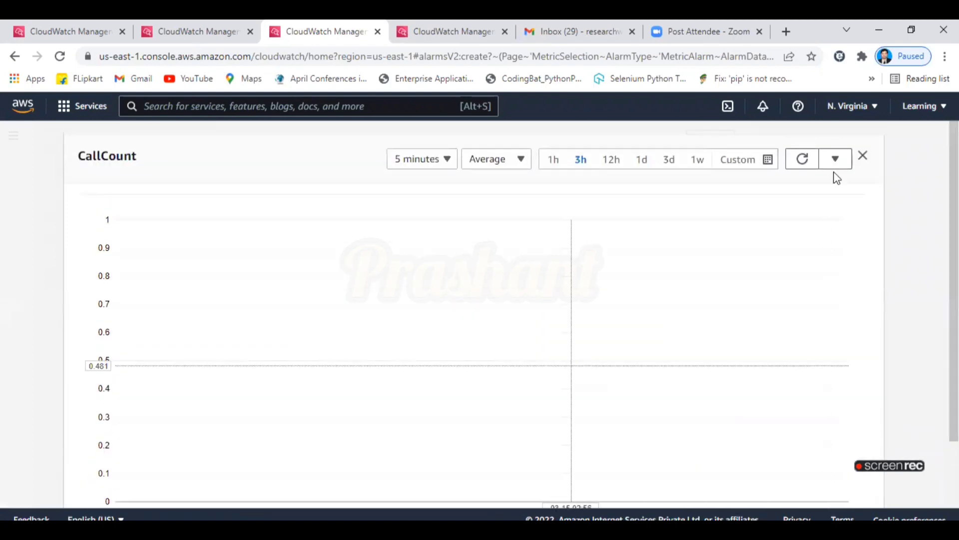
click(864, 157)
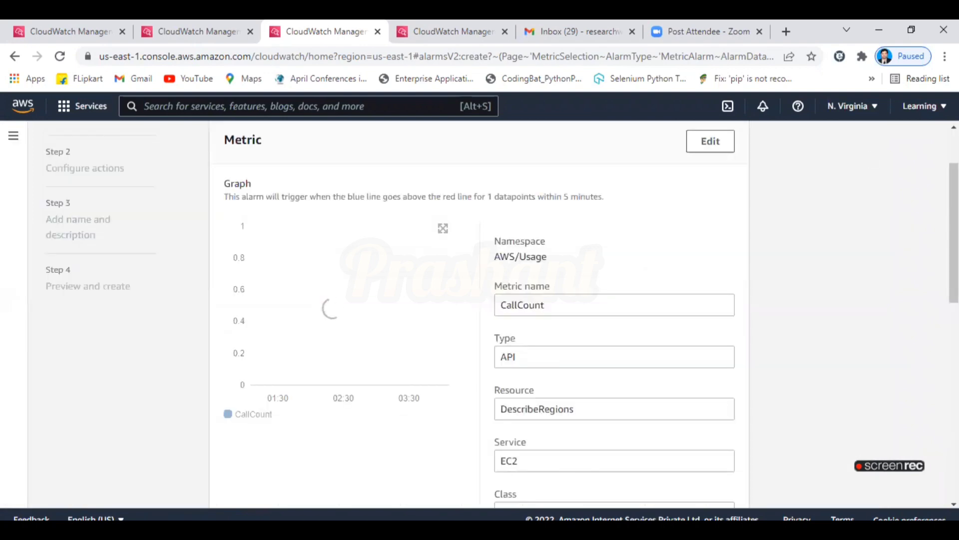
scroll(480, 310, down, 3)
scroll(479, 310, down, 8)
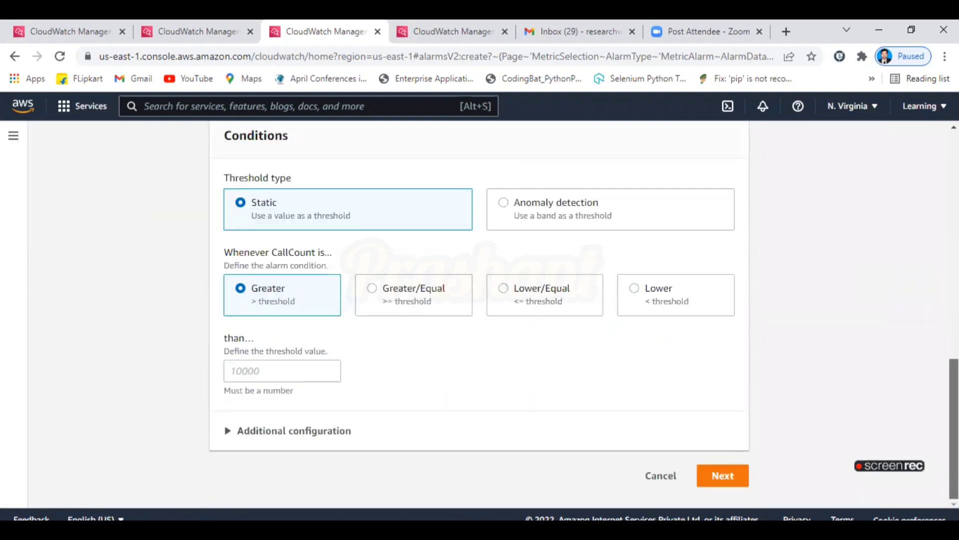
scroll(479, 310, up, 15)
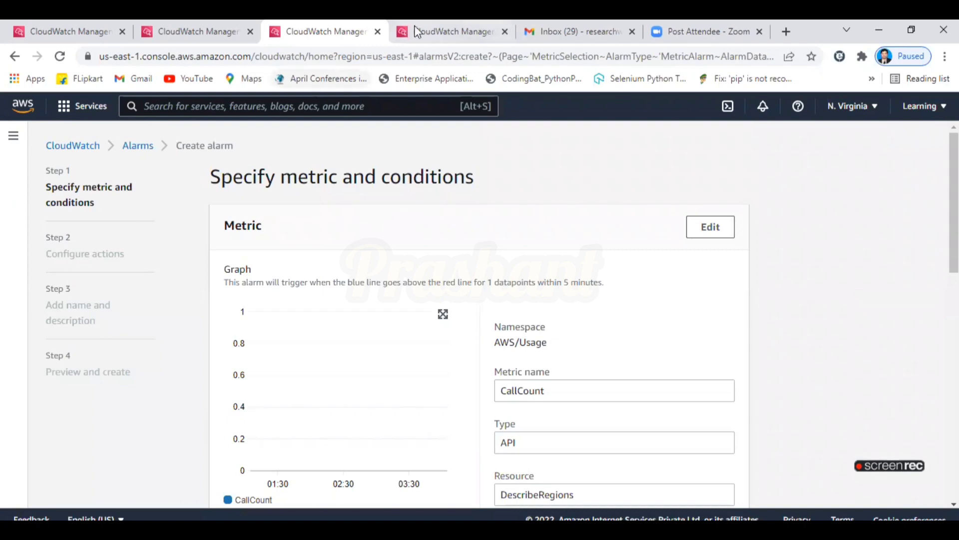
click(135, 148)
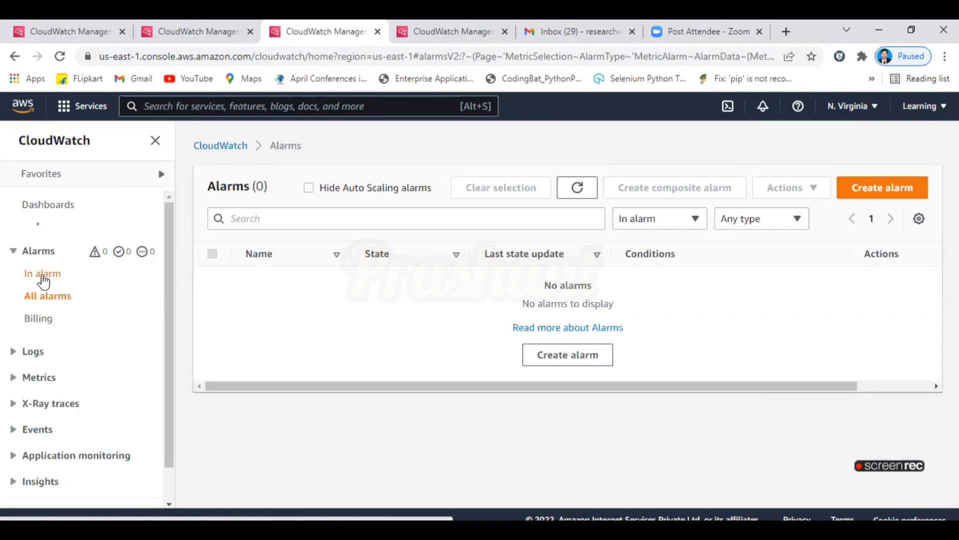
From the In alarm list, start a fresh alarm and open its Select metric dialog.
click(43, 281)
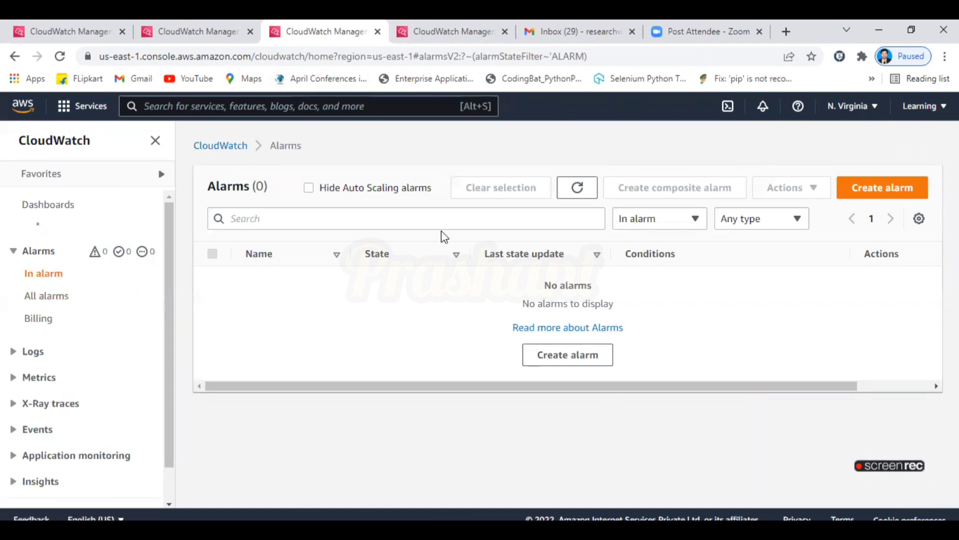
click(897, 194)
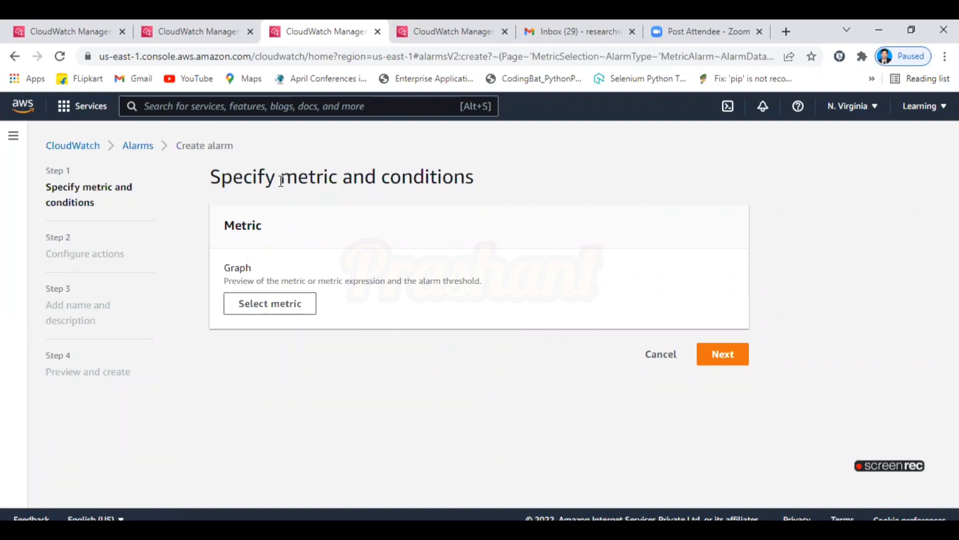
drag(283, 176, 339, 173)
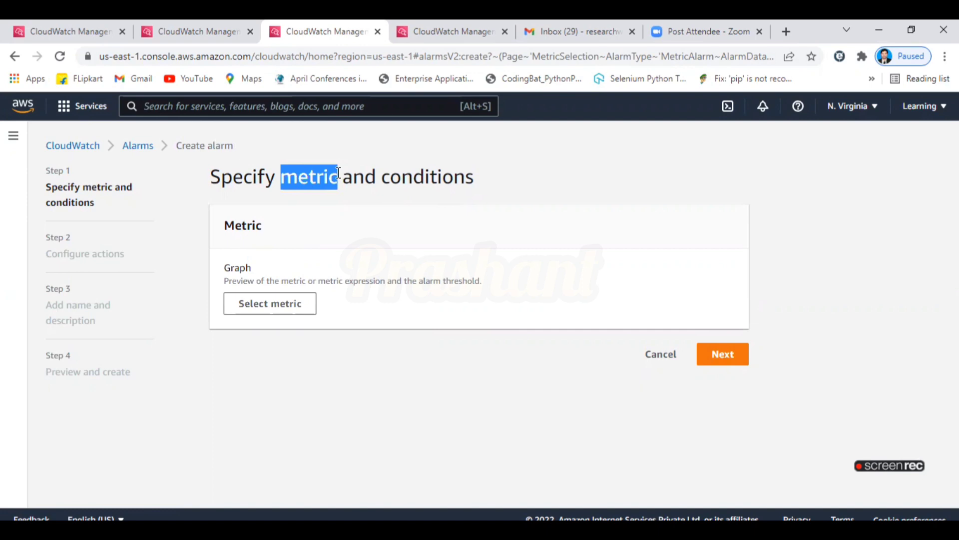
click(294, 306)
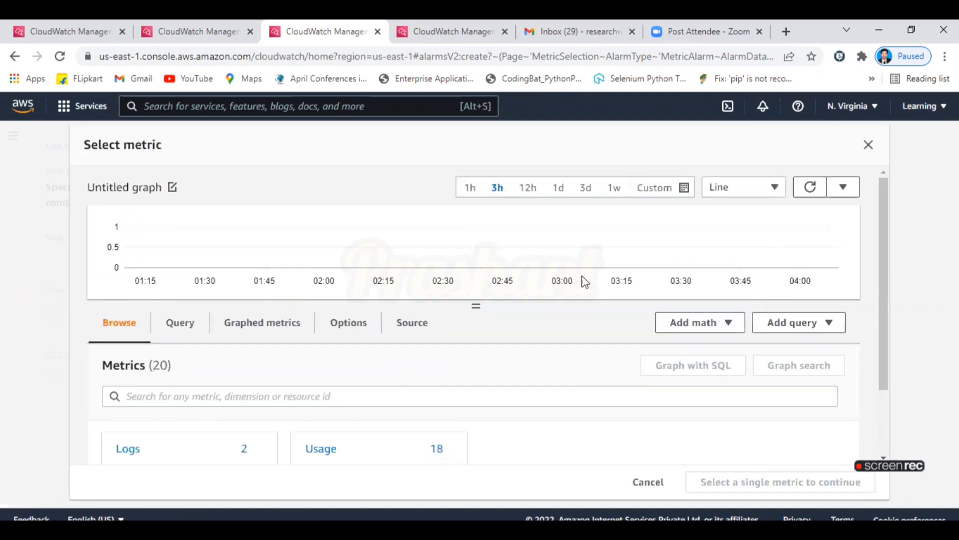
Filter metrics by ec2, open Usage > By AWS Resource, and confirm the DescribeRegions CallCount metric.
drag(889, 258, 898, 322)
click(571, 309)
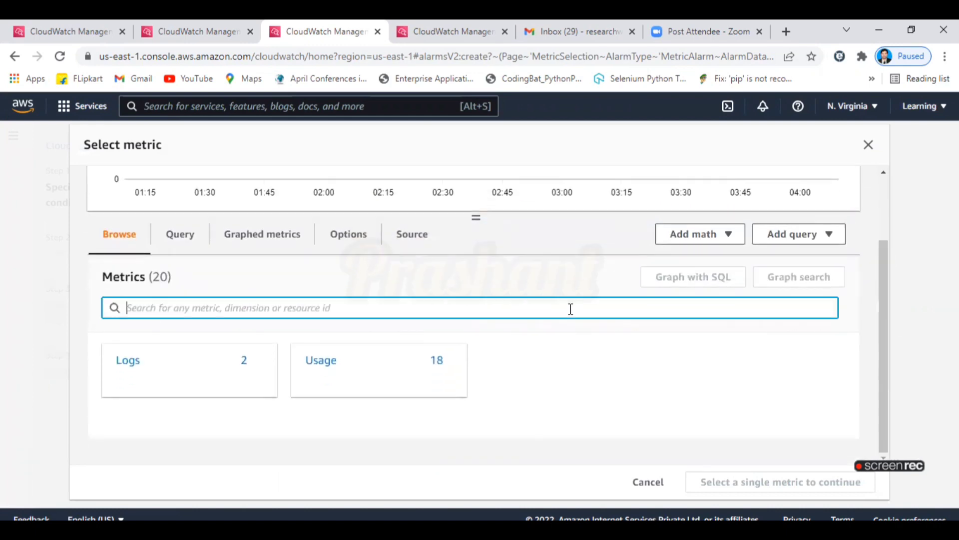
text(ec2)
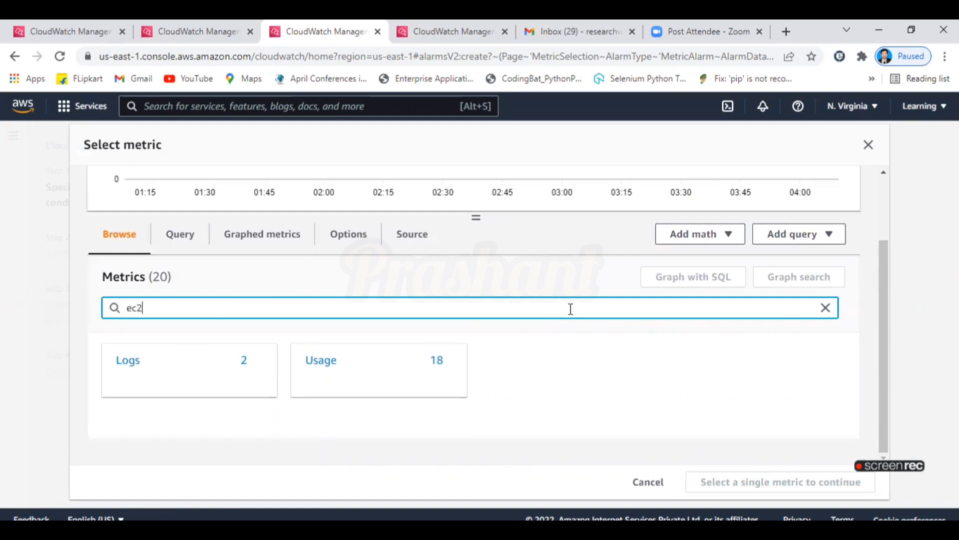
key(Return)
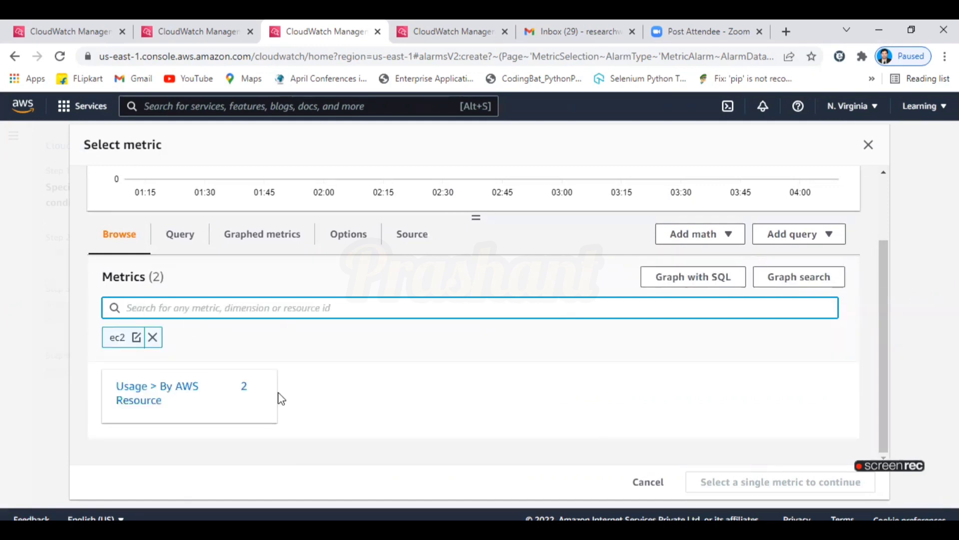
click(159, 394)
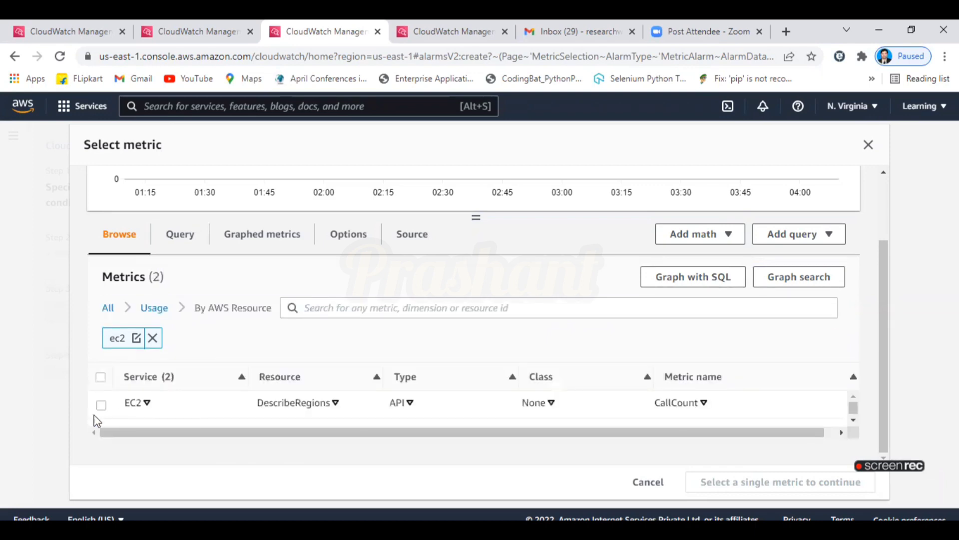
click(102, 405)
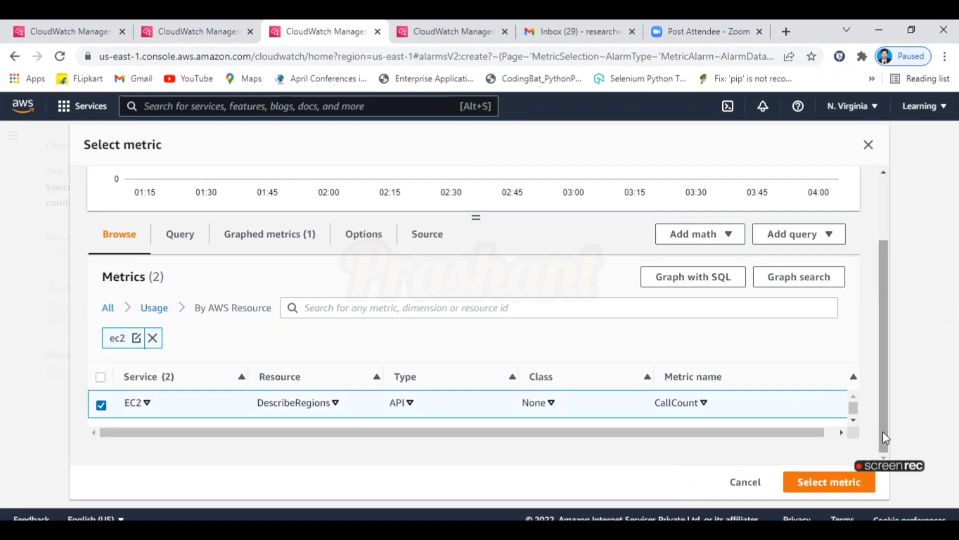
click(807, 494)
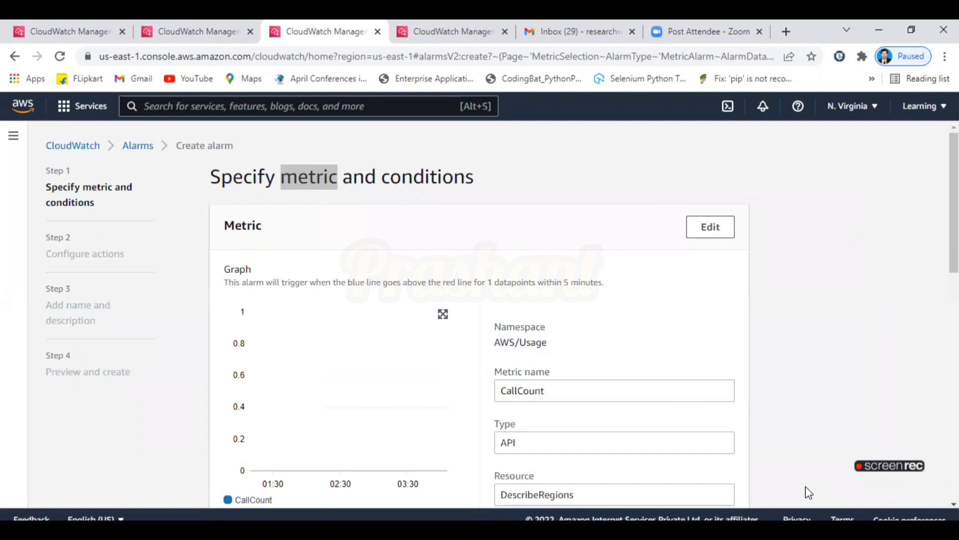
scroll(528, 325, down, 2)
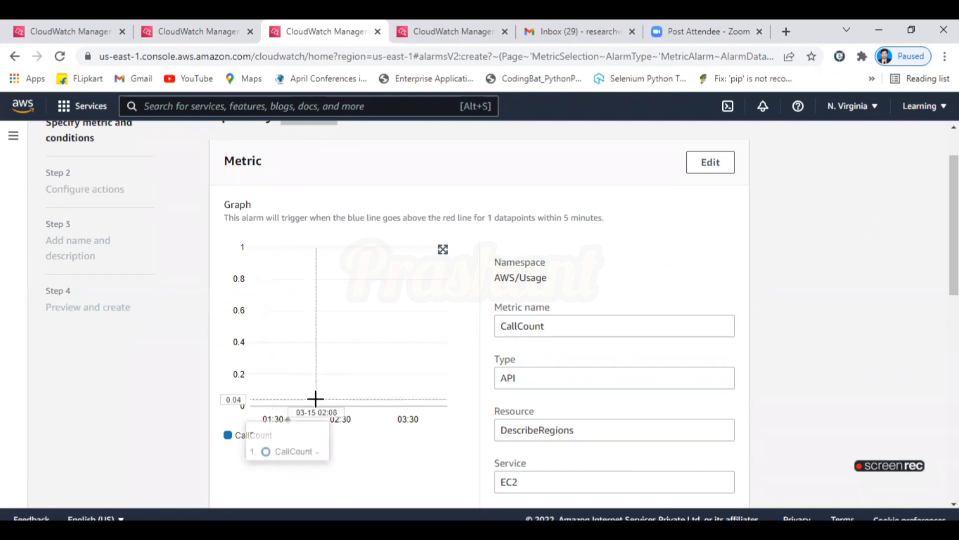
drag(954, 250, 954, 226)
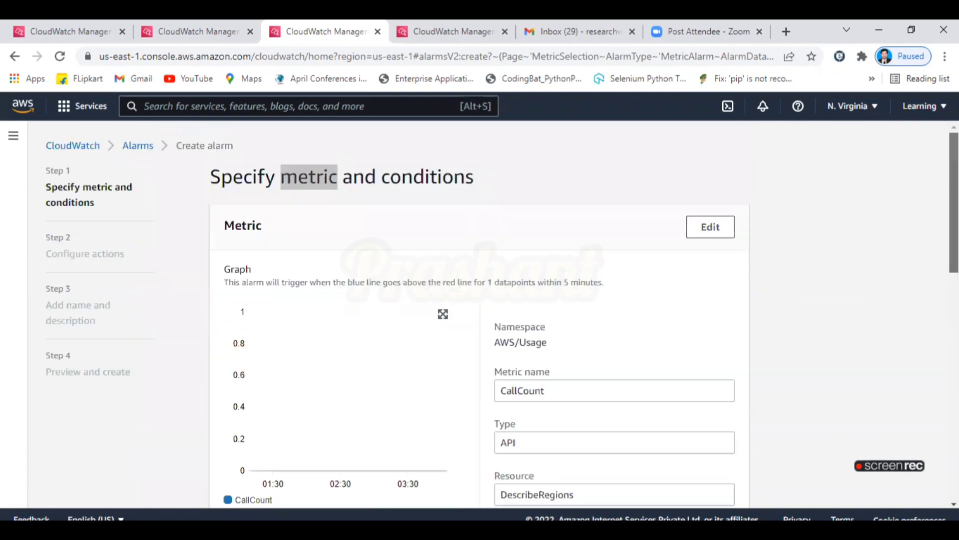
click(47, 22)
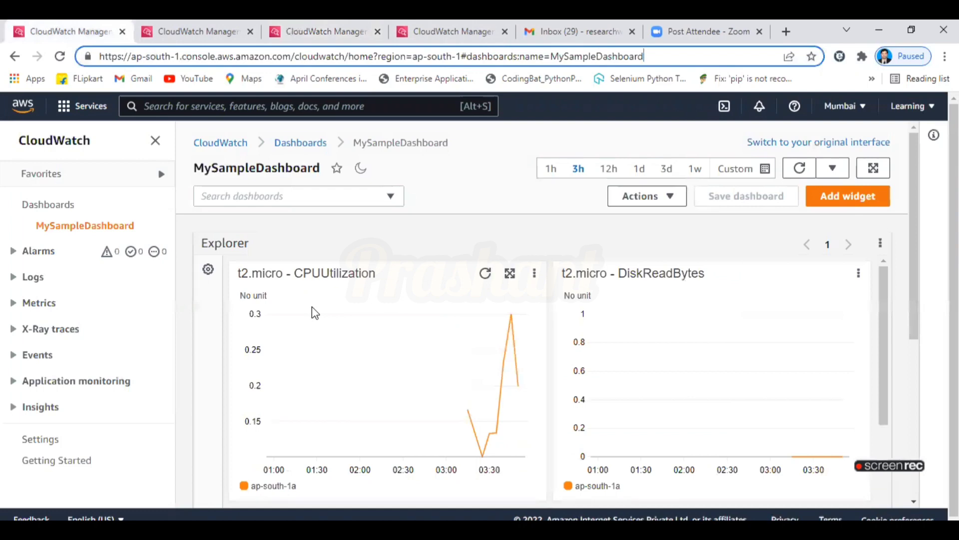
click(191, 20)
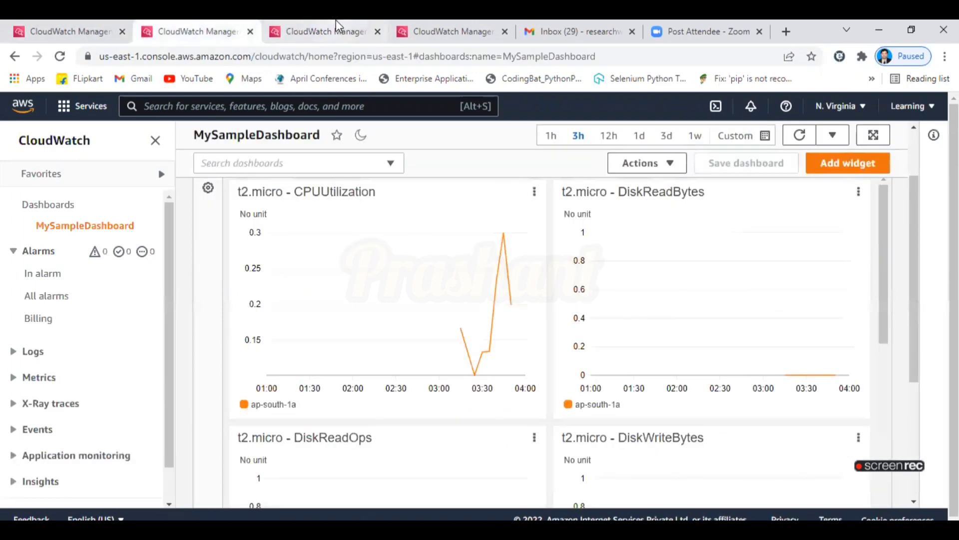
click(336, 19)
mouse_move(954, 200)
mouse_down()
mouse_move(954, 425)
mouse_move(954, 218)
mouse_up()
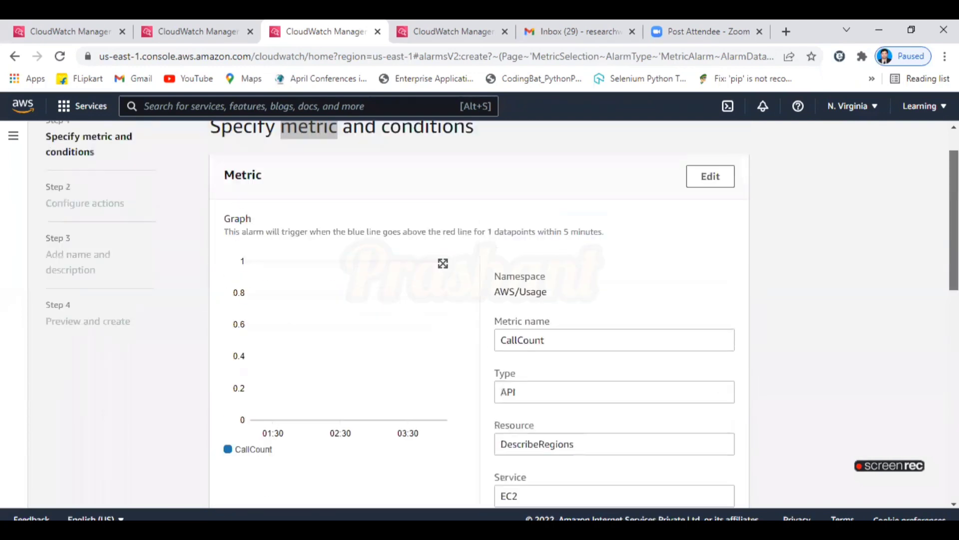
scroll(306, 448, up, 1)
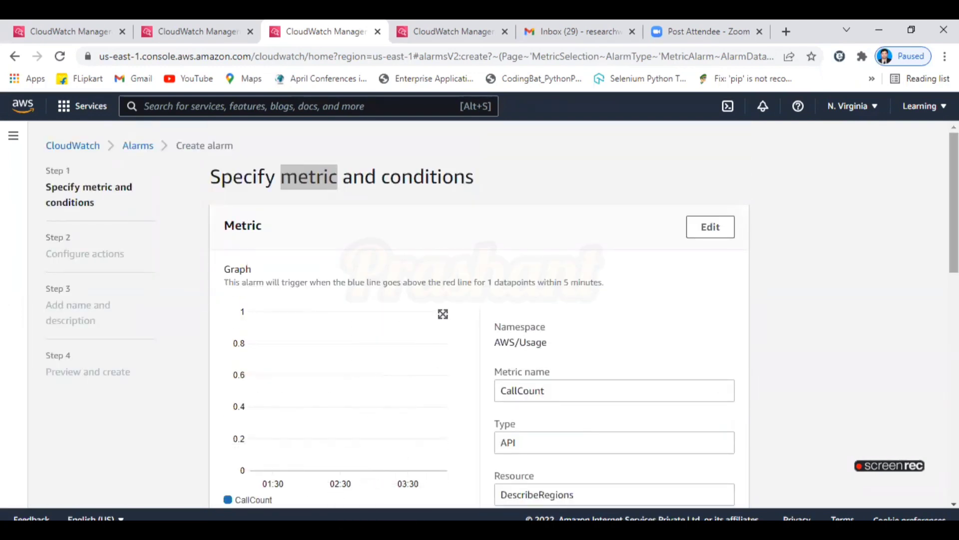
scroll(735, 272, down, 1)
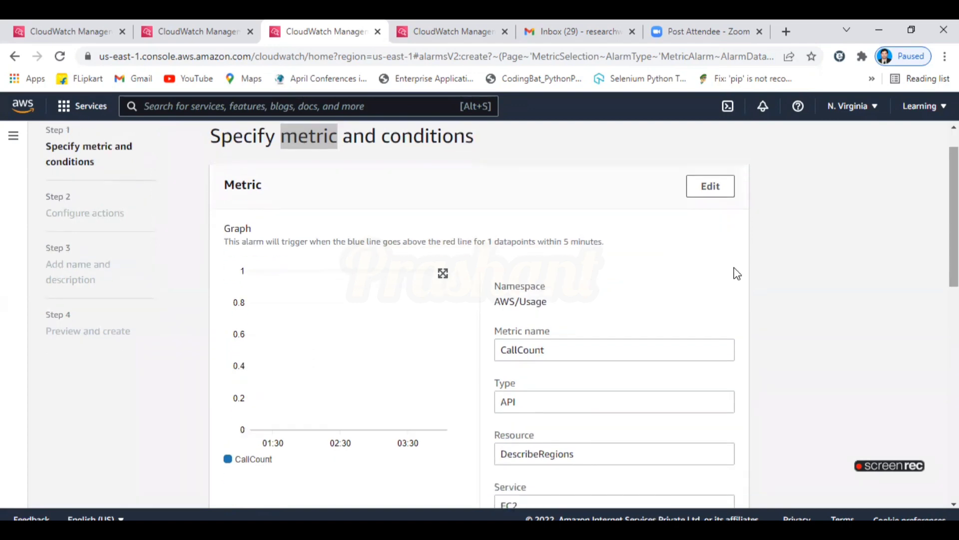
Enlarge the CallCount graph with a 1h time range and 1-second period.
click(443, 273)
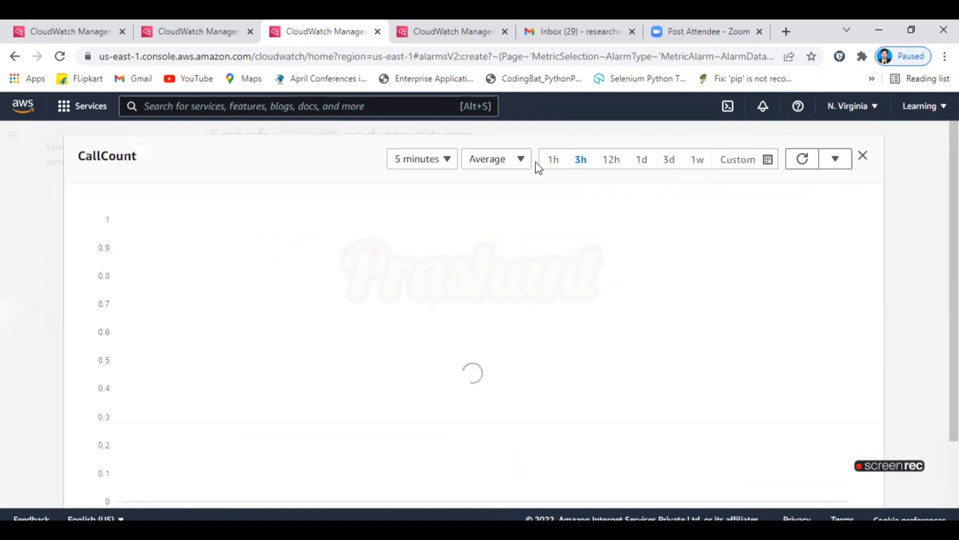
click(551, 161)
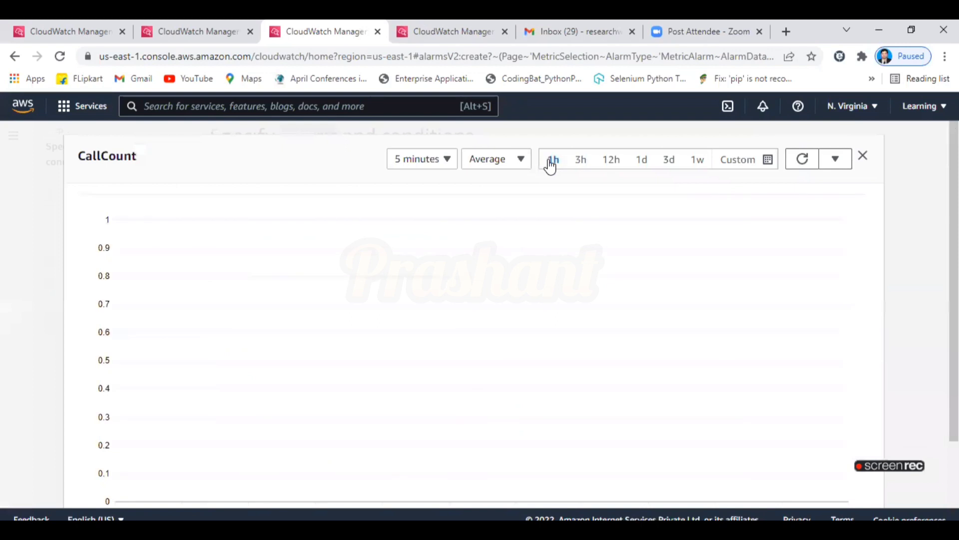
click(425, 166)
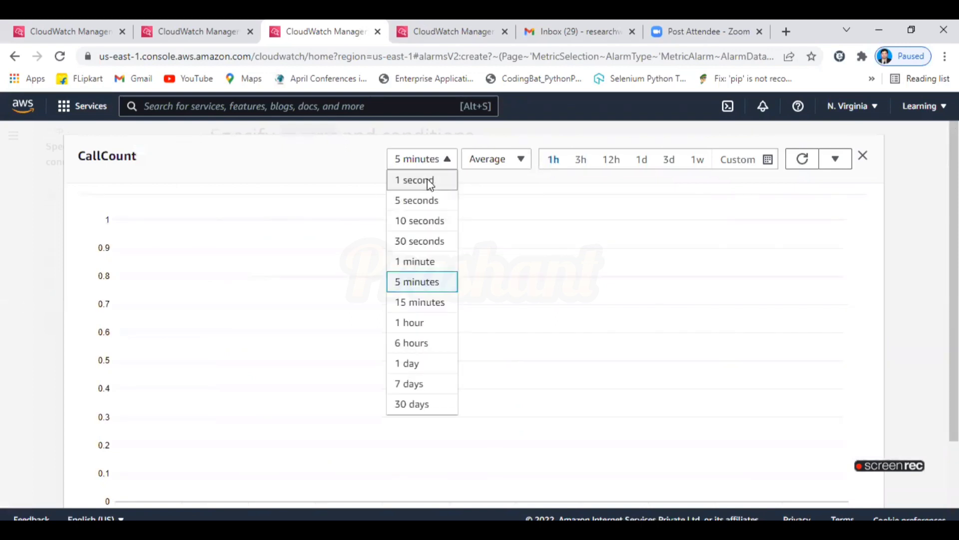
click(426, 180)
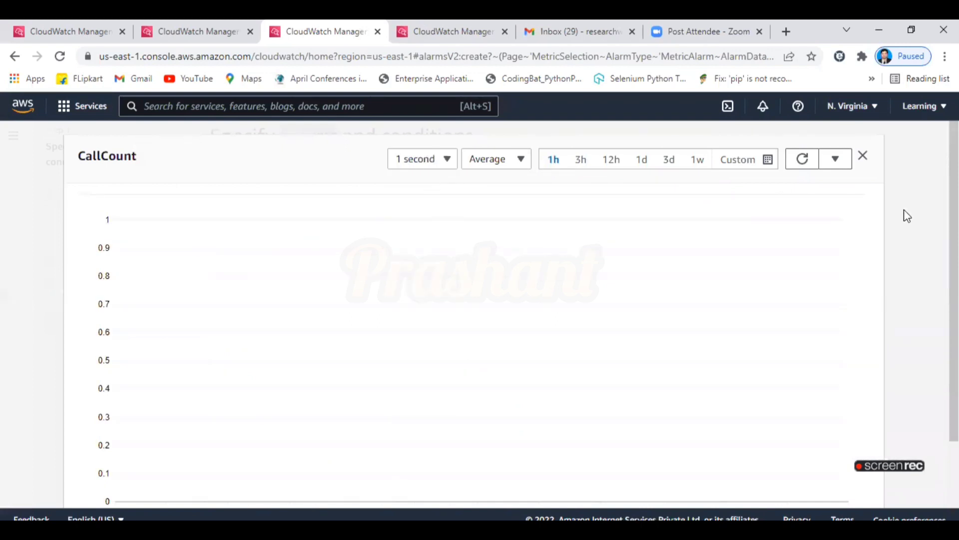
scroll(903, 214, down, 2)
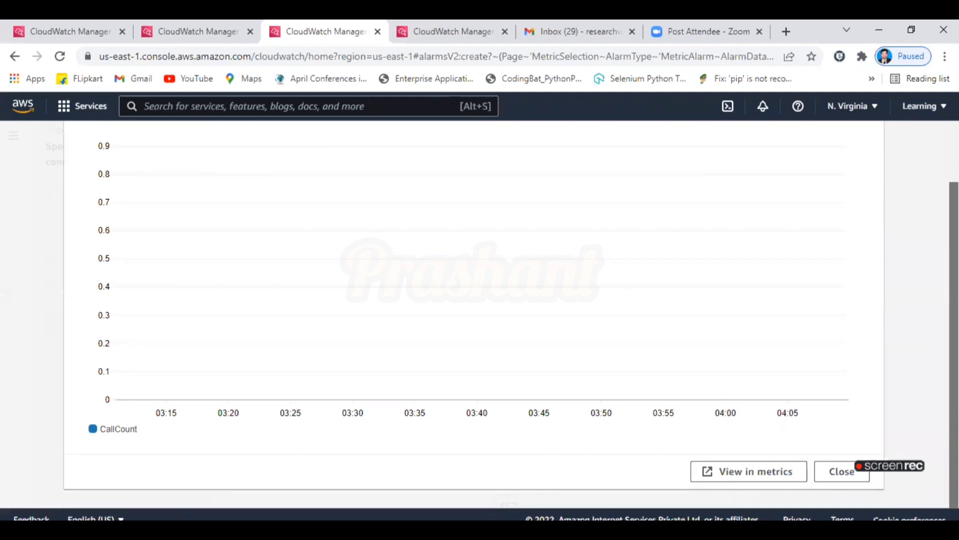
scroll(664, 202, up, 2)
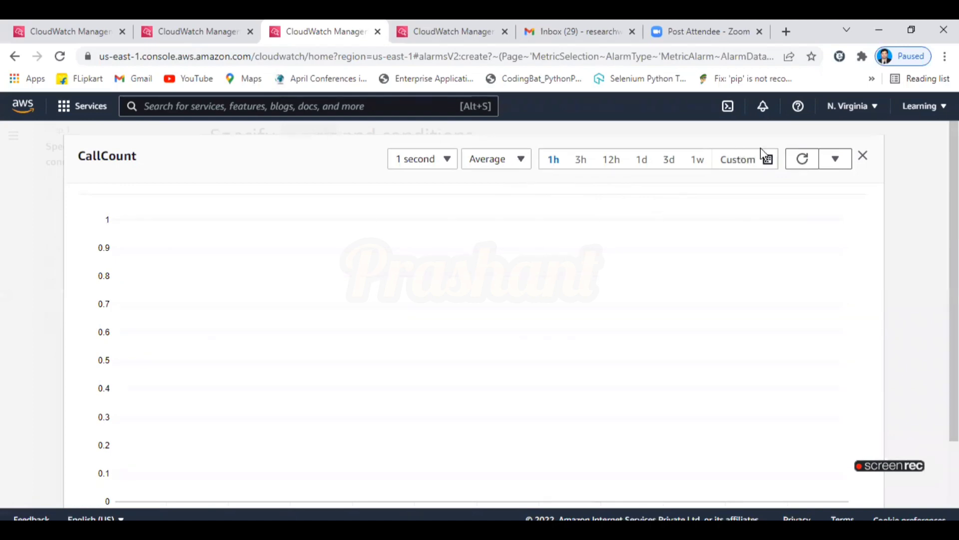
Set a custom 1-minute relative time range and view the graph in CloudWatch Metrics.
click(743, 164)
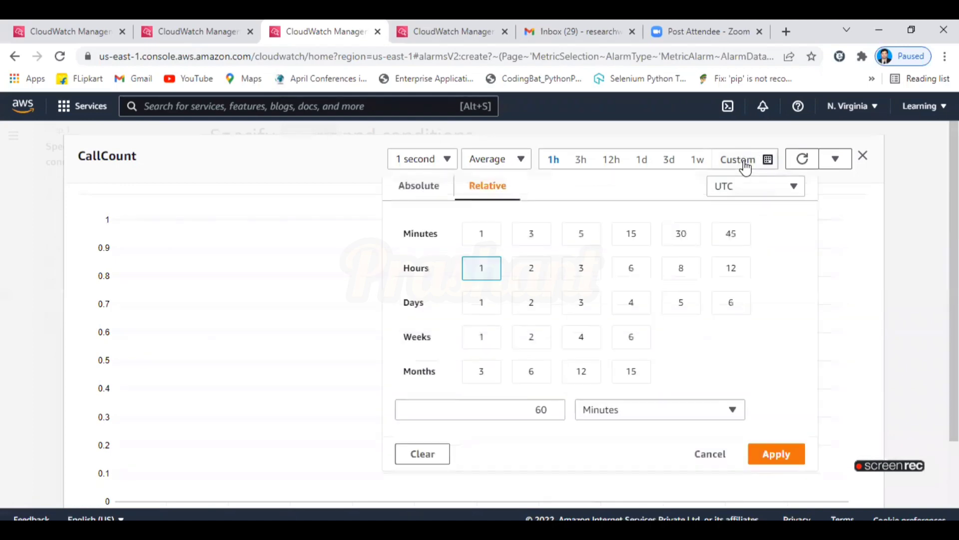
click(482, 237)
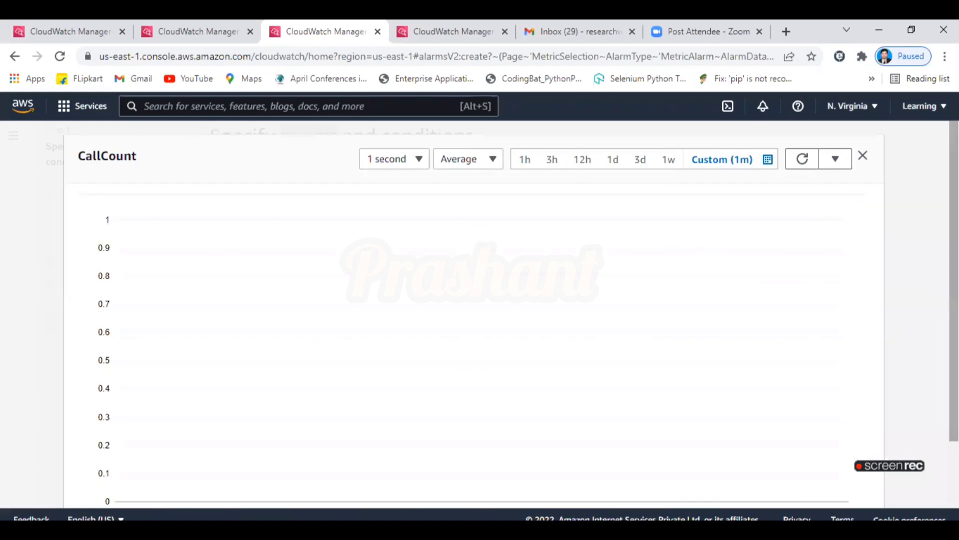
scroll(914, 425, down, 2)
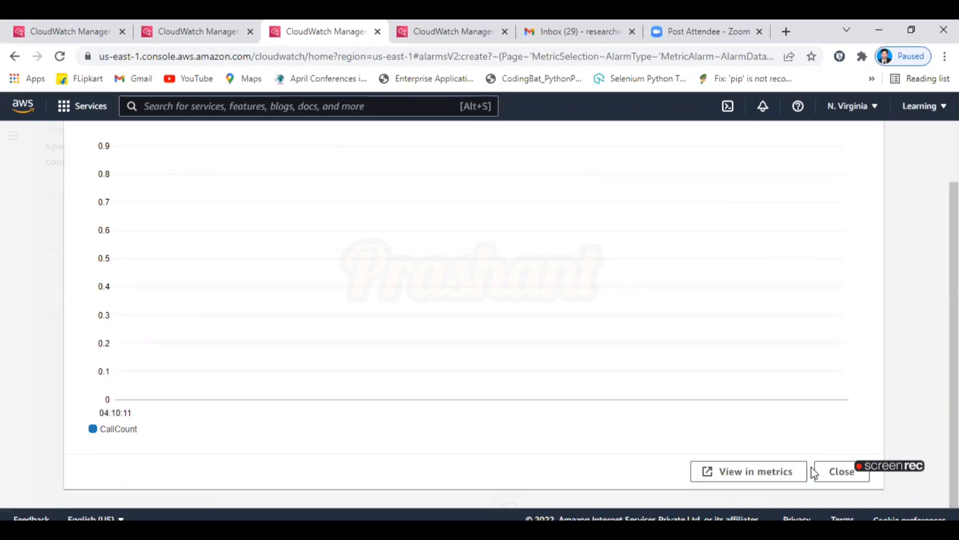
click(763, 476)
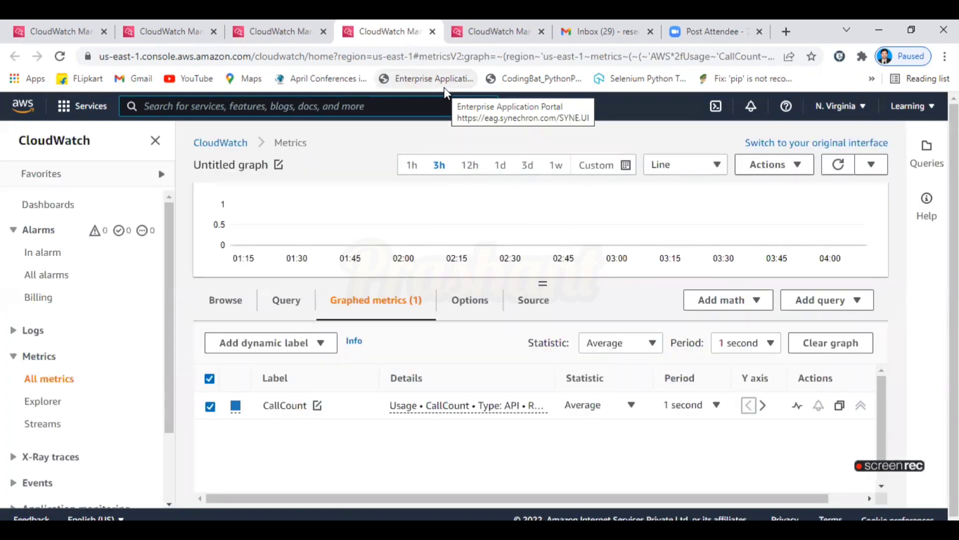
Add an anomaly detection band to the CallCount metric, then close the Metrics tab.
click(798, 407)
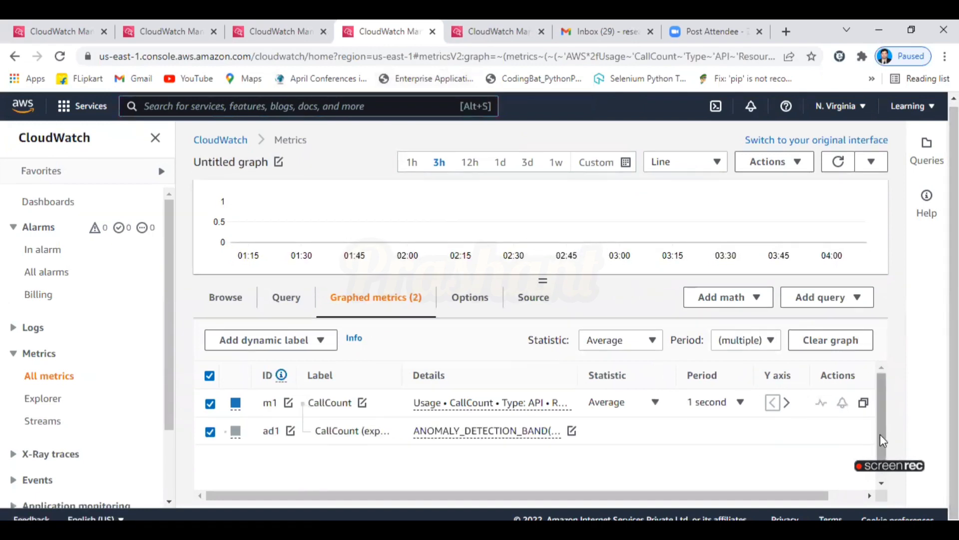
scroll(880, 434, down, 1)
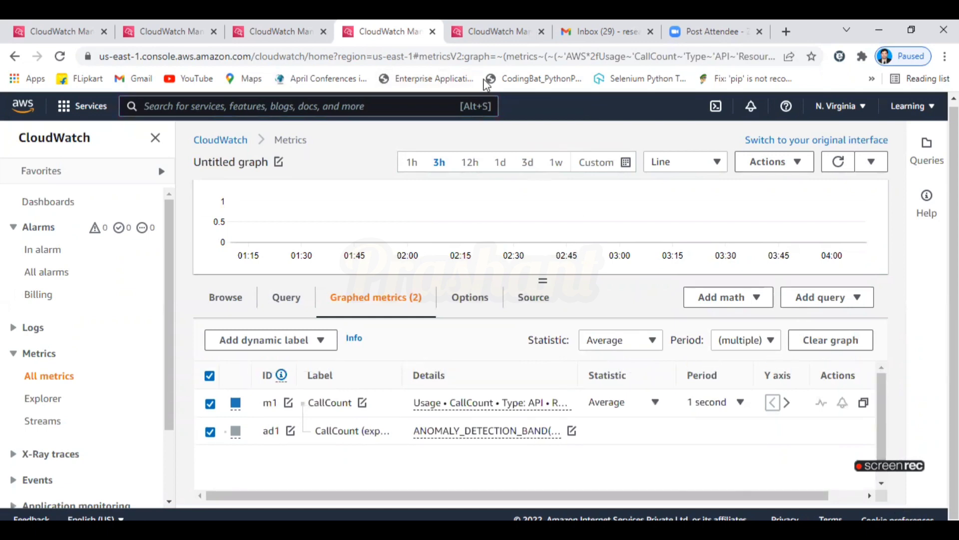
click(433, 32)
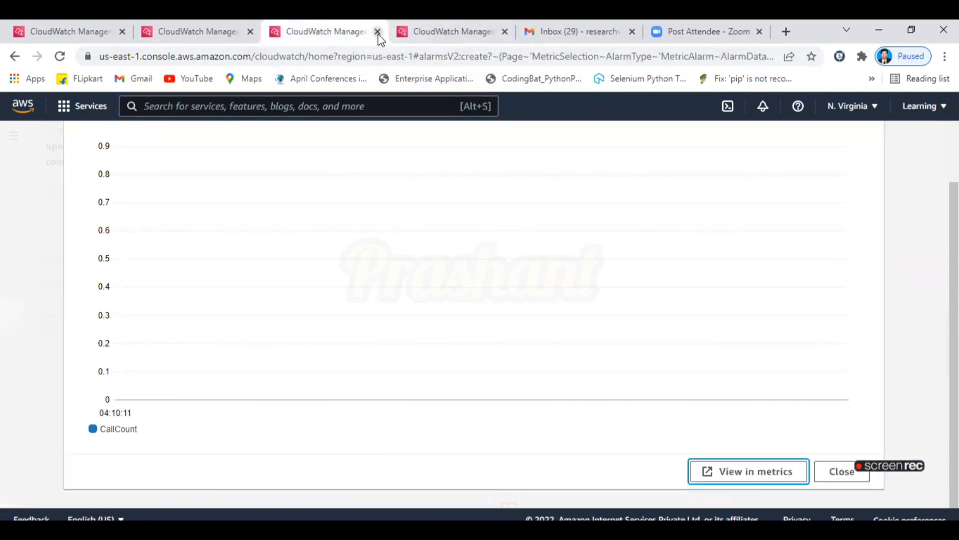
Close the unfinished alarm tab, leaving without saving, and the empty Log groups tab.
click(379, 32)
click(544, 136)
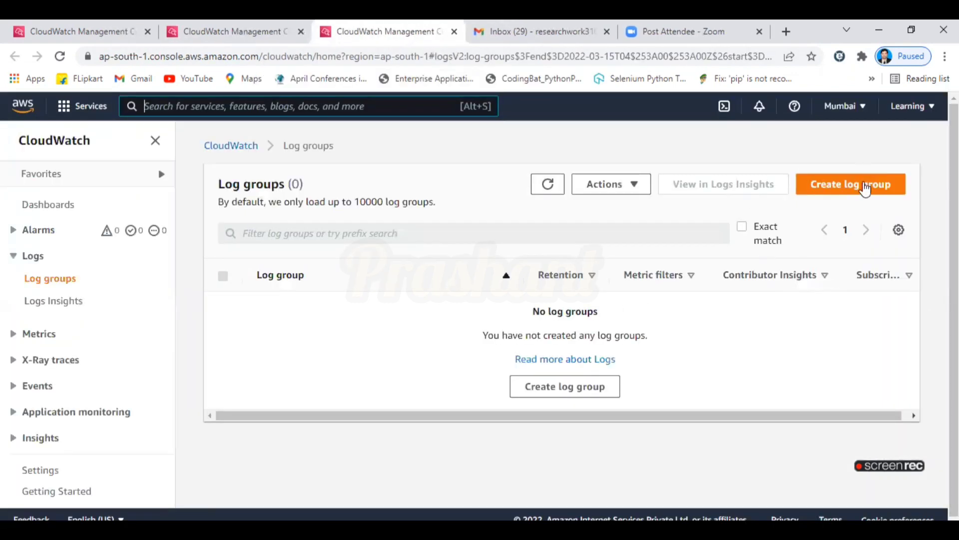
click(454, 32)
Check the Mumbai and N. Virginia dashboards, then show N. Virginia's In alarm list.
click(220, 22)
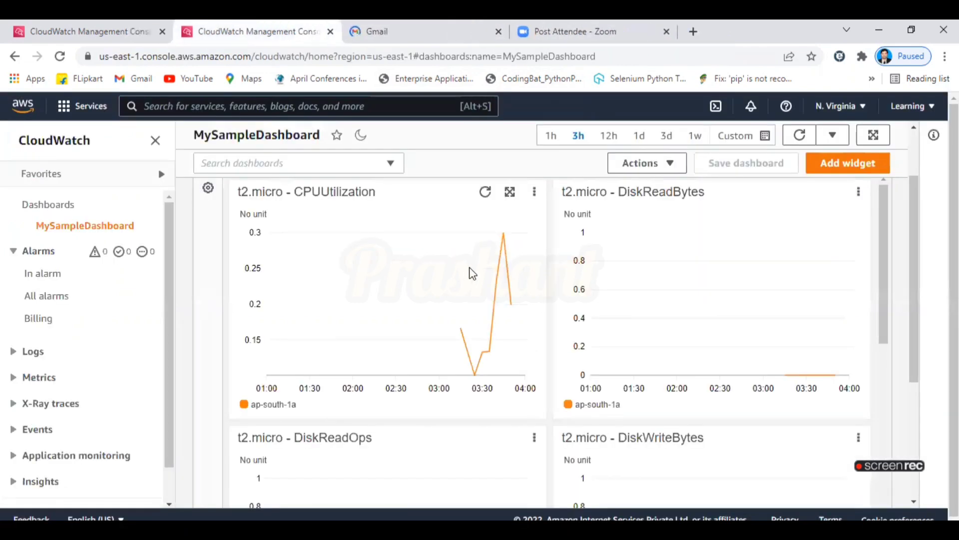
click(79, 21)
click(206, 28)
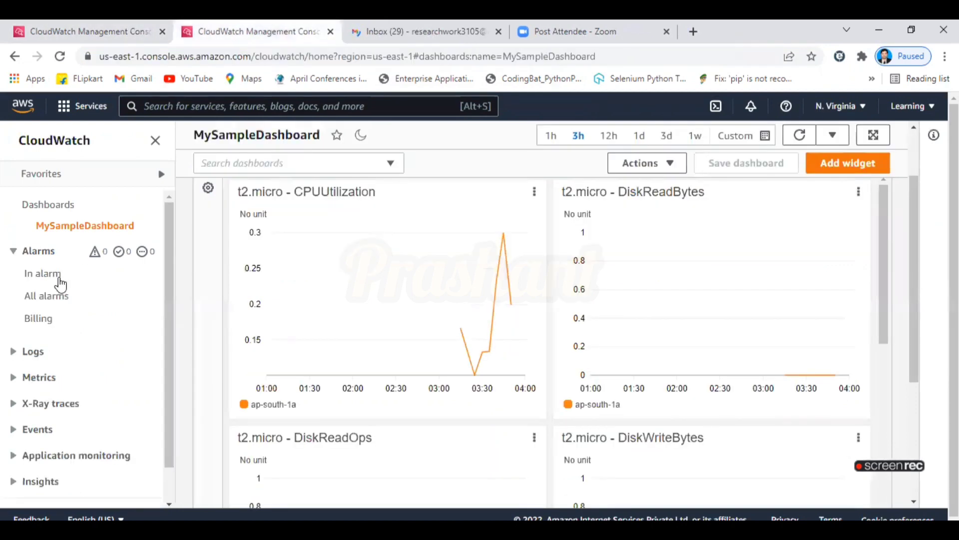
click(37, 256)
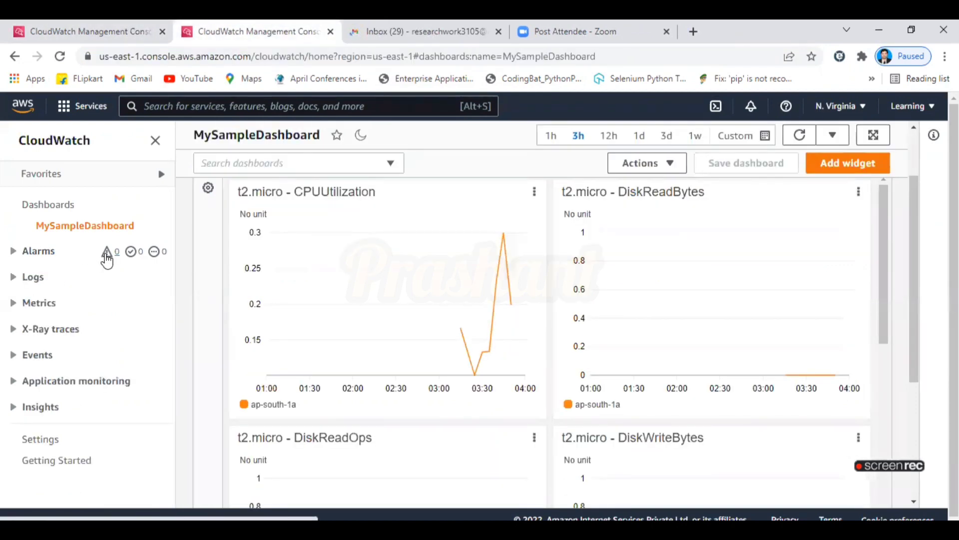
click(107, 257)
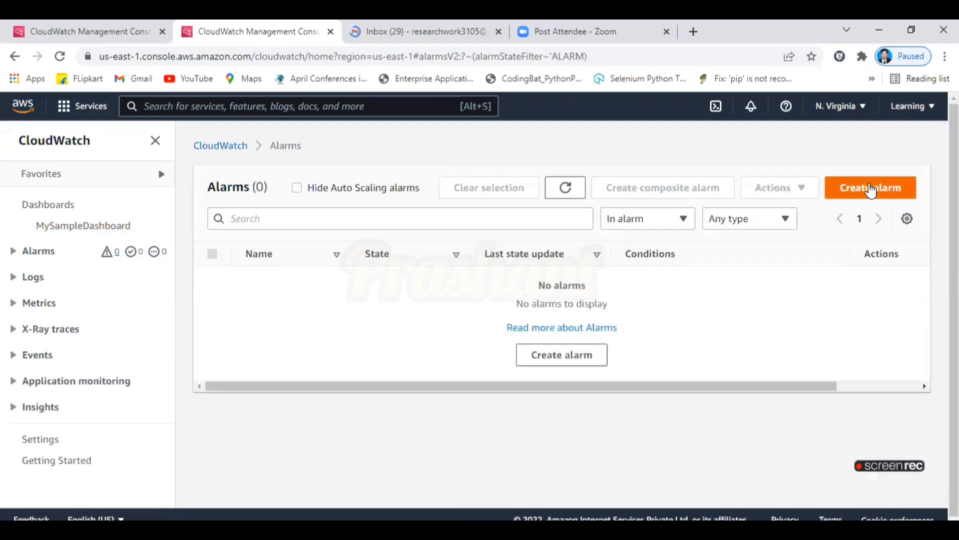
Start a new alarm and browse its Usage metrics grouped By AWS Resource.
click(571, 355)
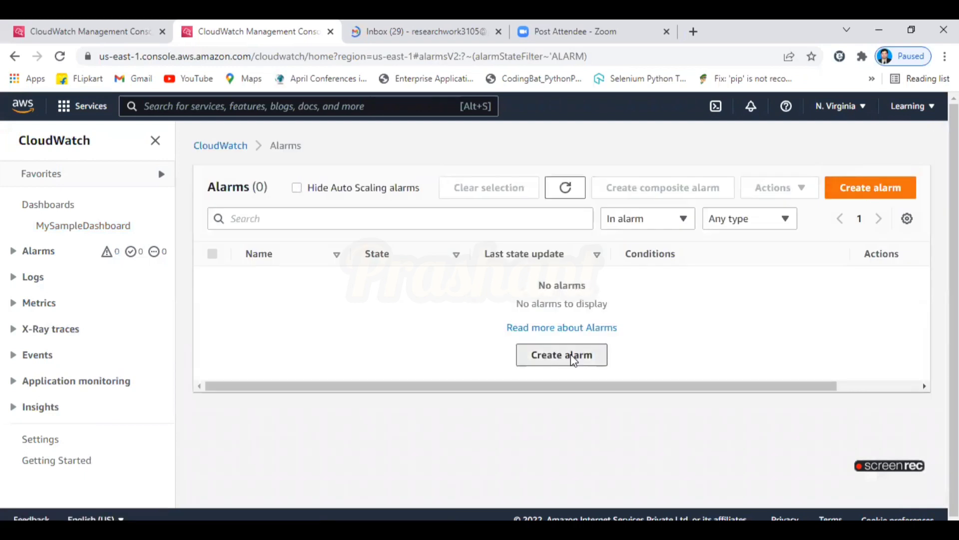
click(274, 309)
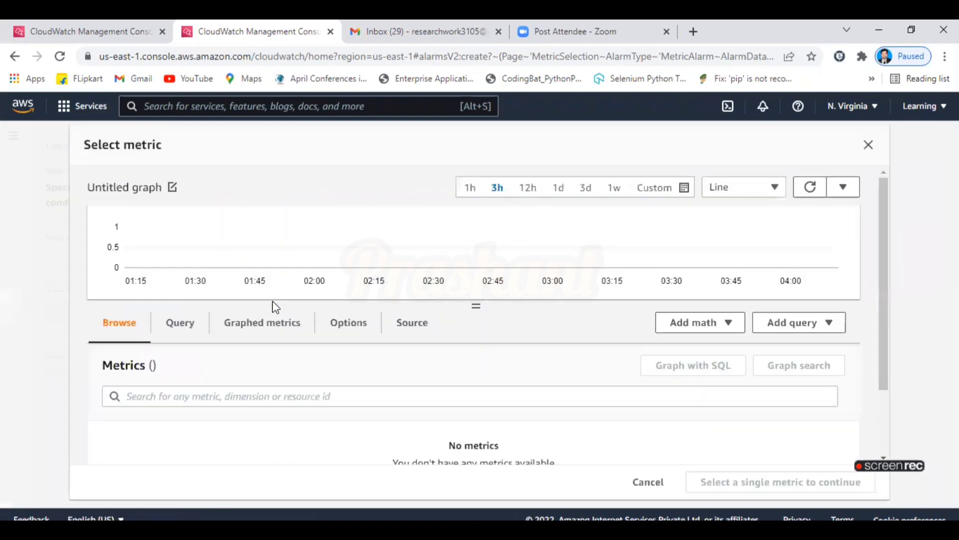
drag(883, 278, 904, 368)
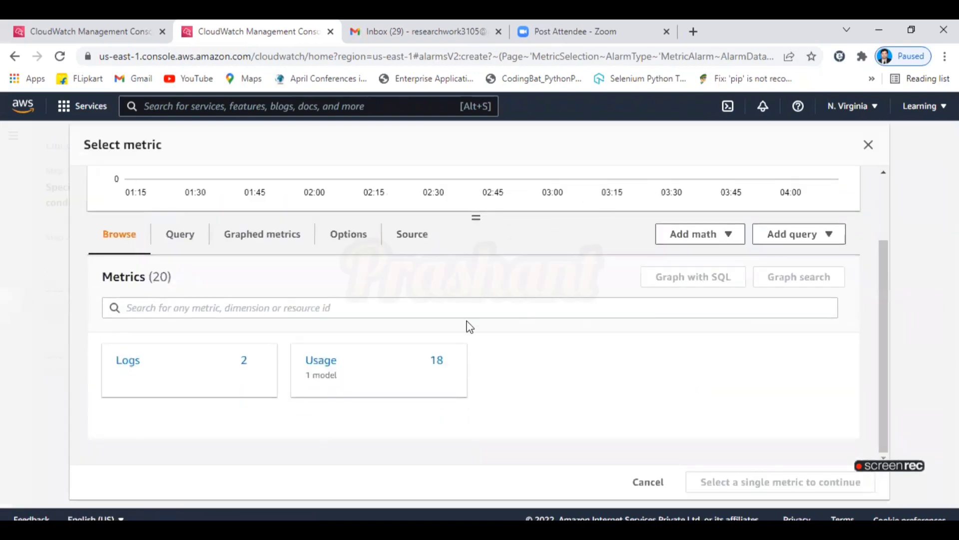
click(354, 309)
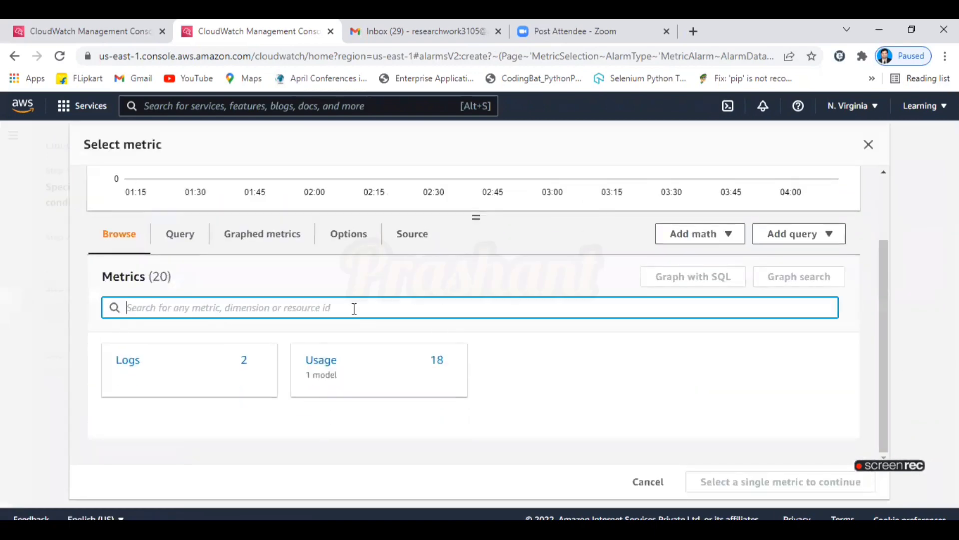
click(324, 359)
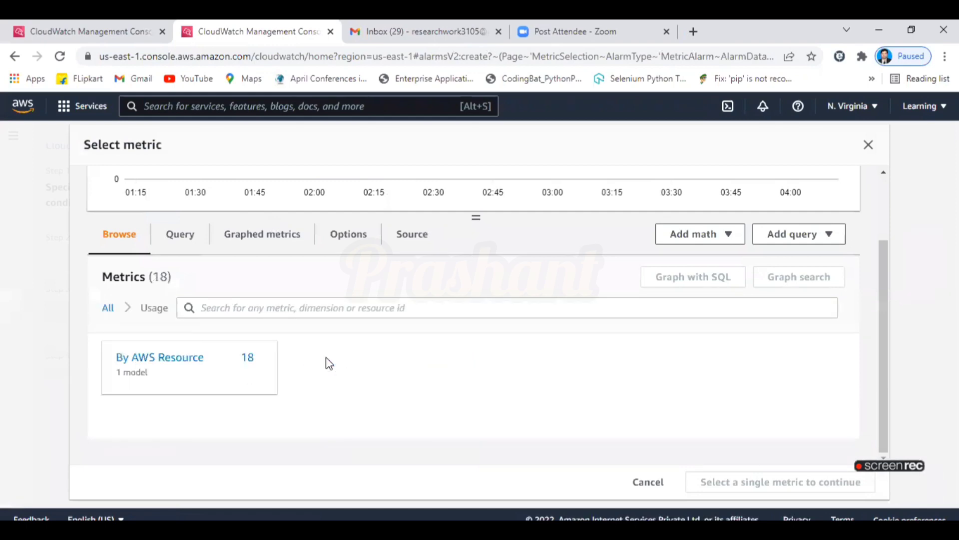
click(202, 358)
Filter the Usage metrics by 'cpu', then by 'ec2', finding only two EC2 CallCount metrics.
click(322, 307)
text(cpu)
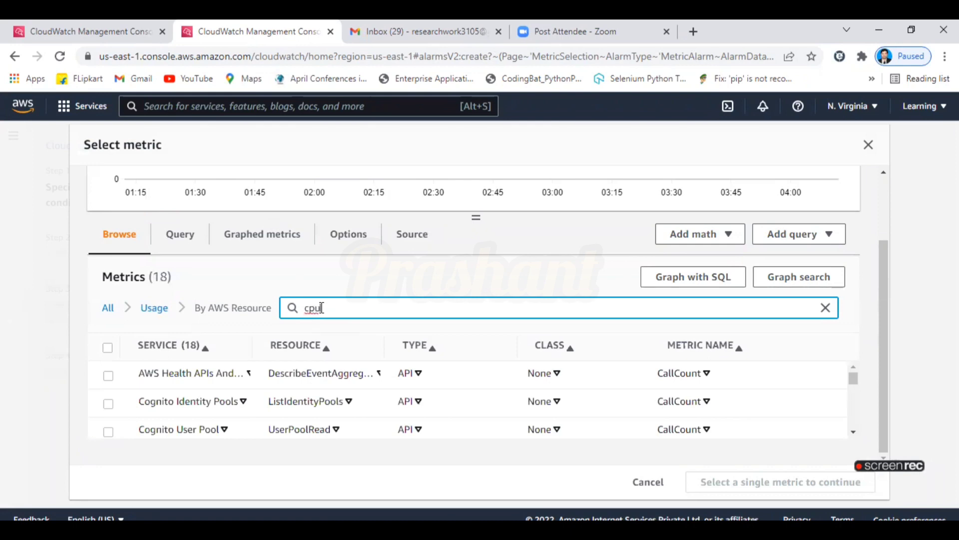
key(Return)
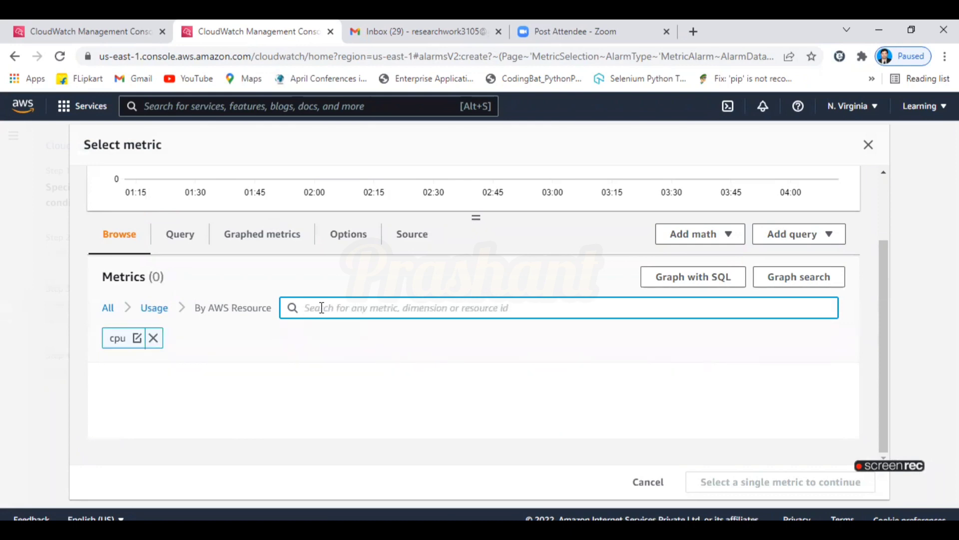
click(154, 338)
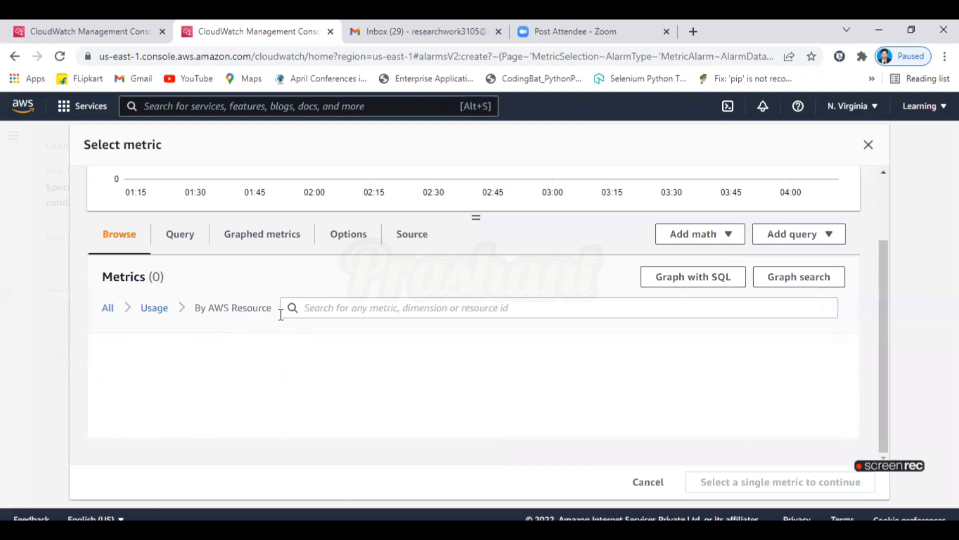
click(155, 308)
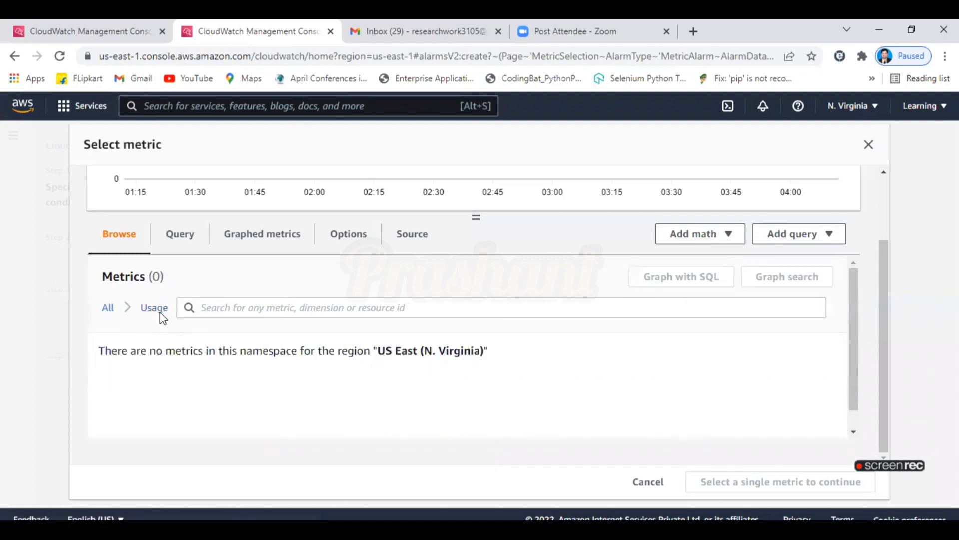
click(228, 305)
text(ec)
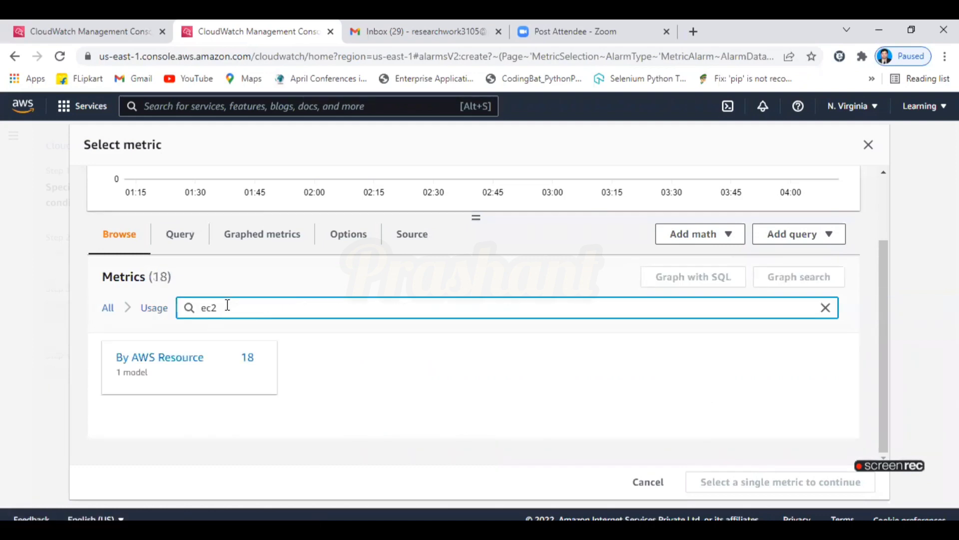
text(2)
key(Return)
click(131, 387)
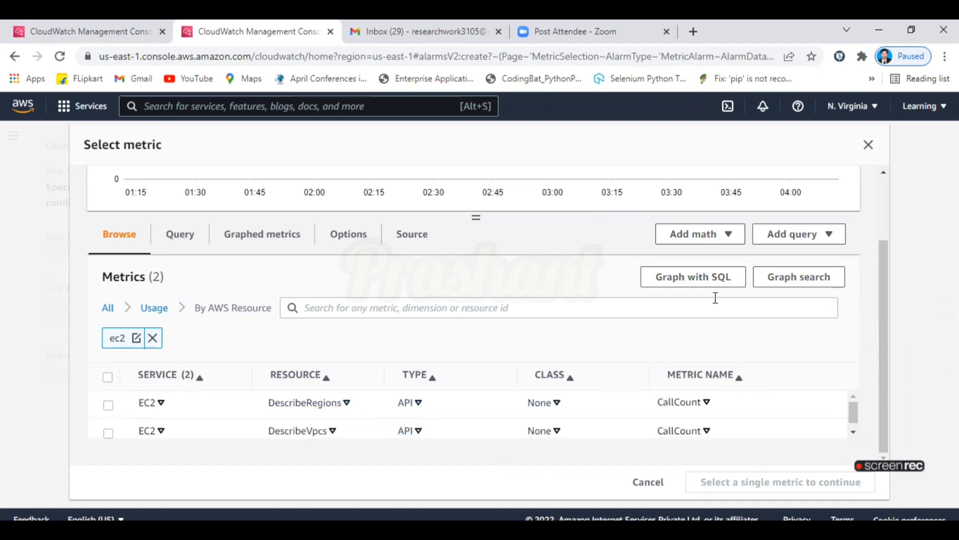
Return to all metric categories and remove the ec2 search filter.
click(107, 312)
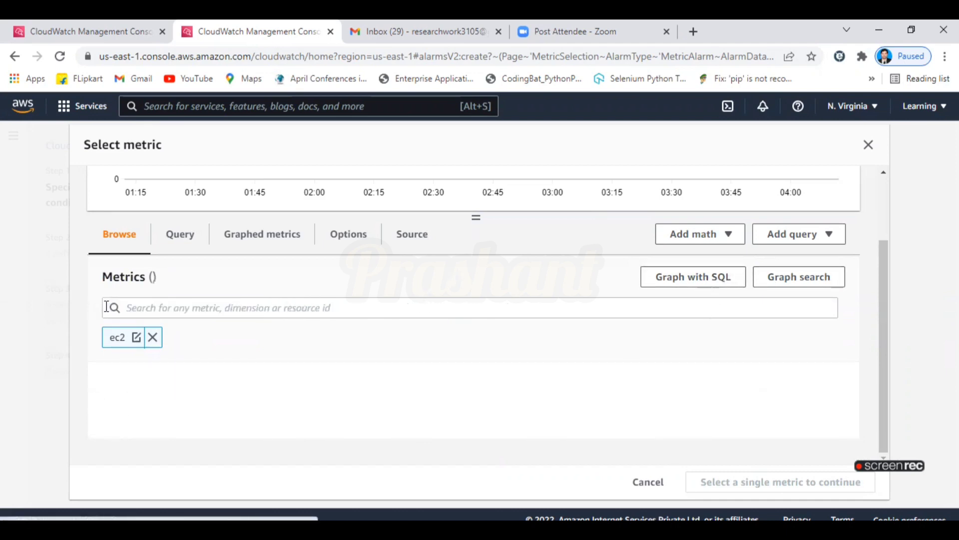
click(150, 336)
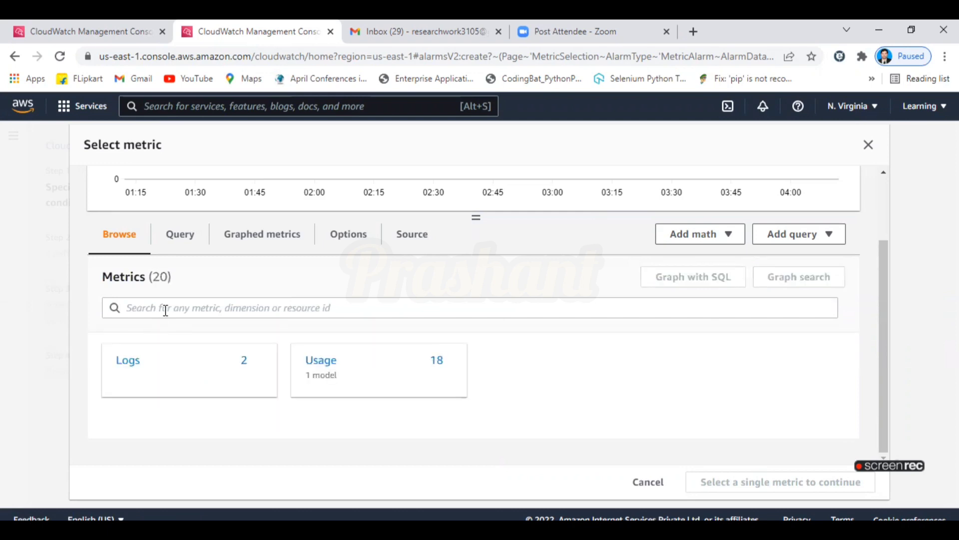
click(127, 21)
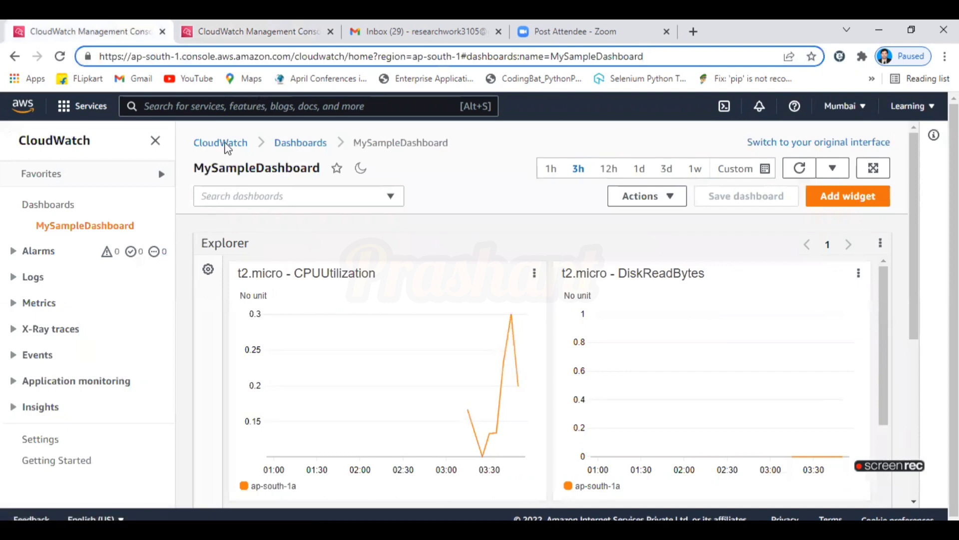
click(227, 31)
Copy the alarm page address and load it in another browser tab.
click(243, 57)
key(ctrl+c)
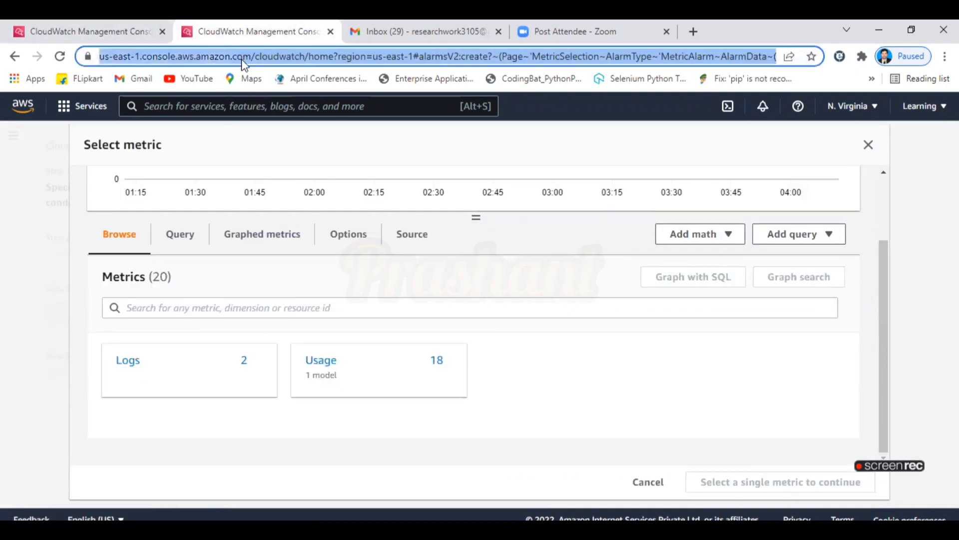
click(370, 31)
click(647, 23)
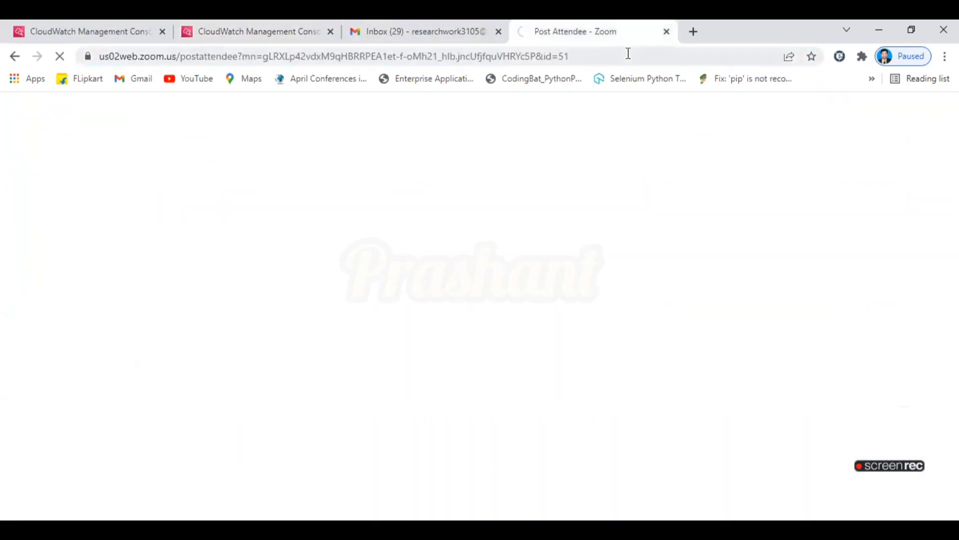
click(628, 55)
key(ctrl+v)
key(Return)
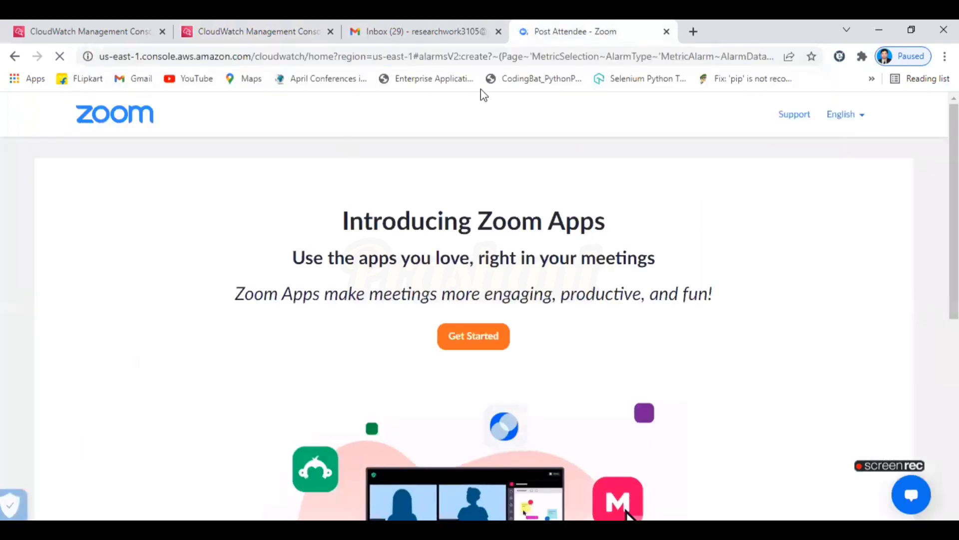
click(513, 56)
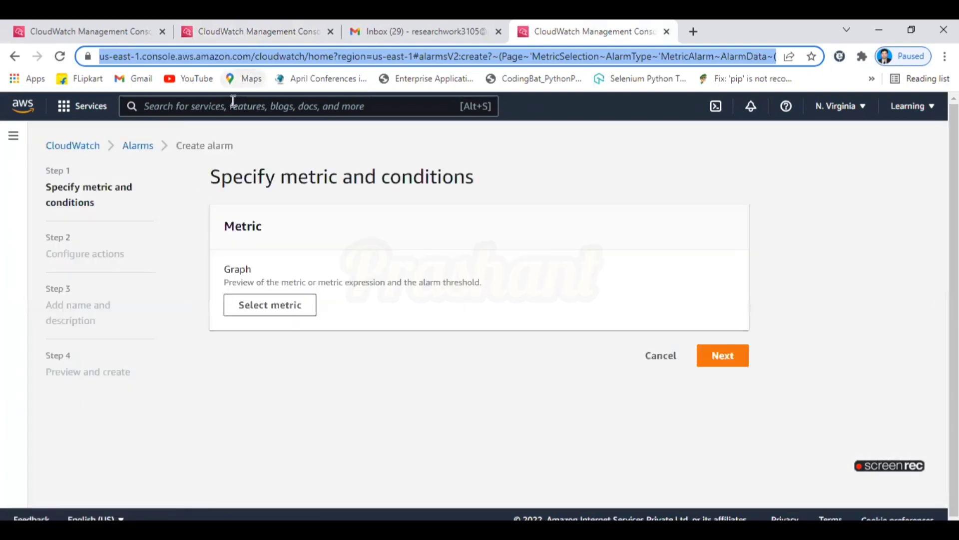
Open EC2, confirm N. Virginia has no instances even with the state filter cleared, then close the tab.
click(234, 109)
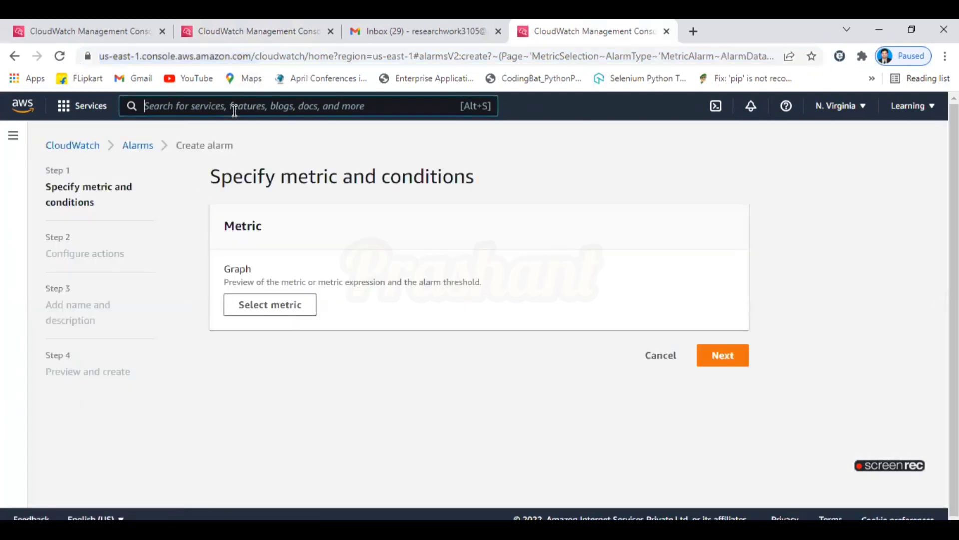
text(ec2)
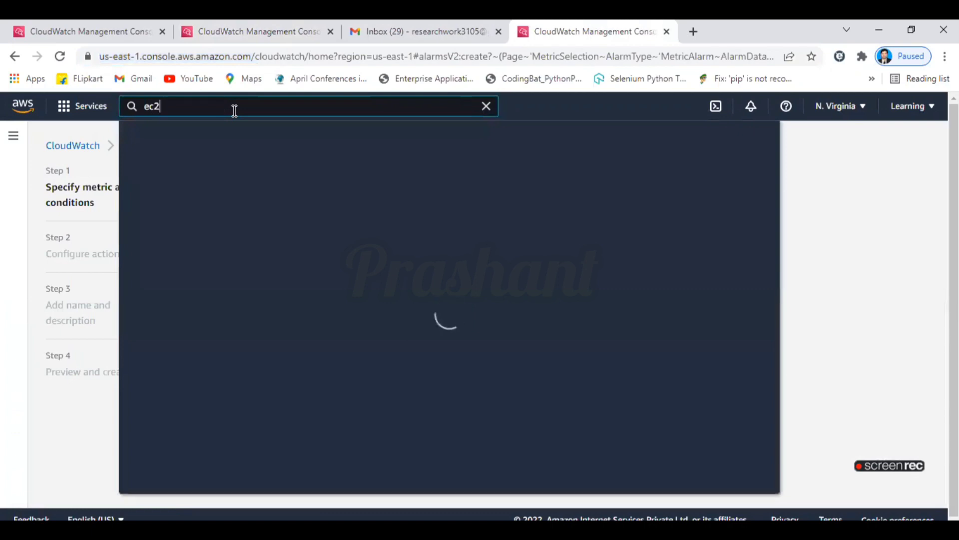
click(347, 215)
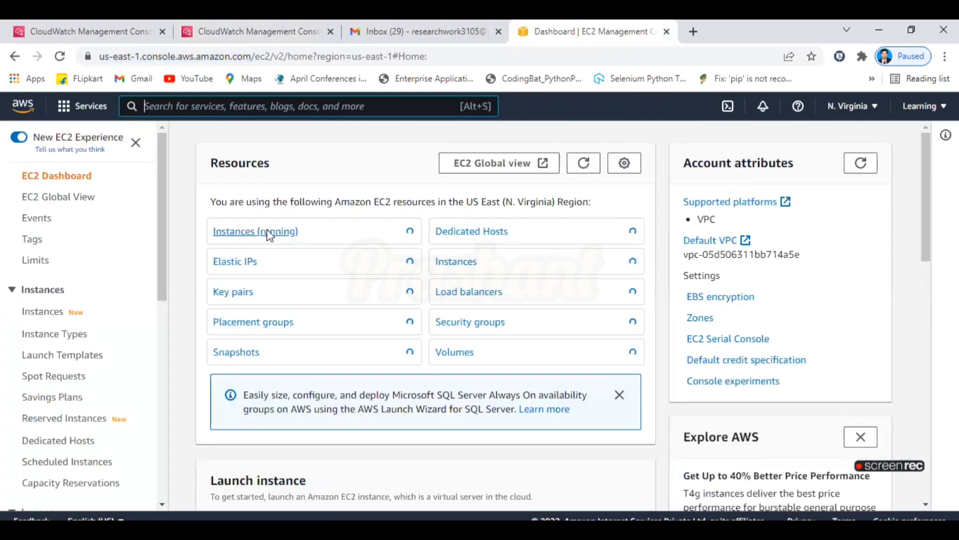
click(269, 234)
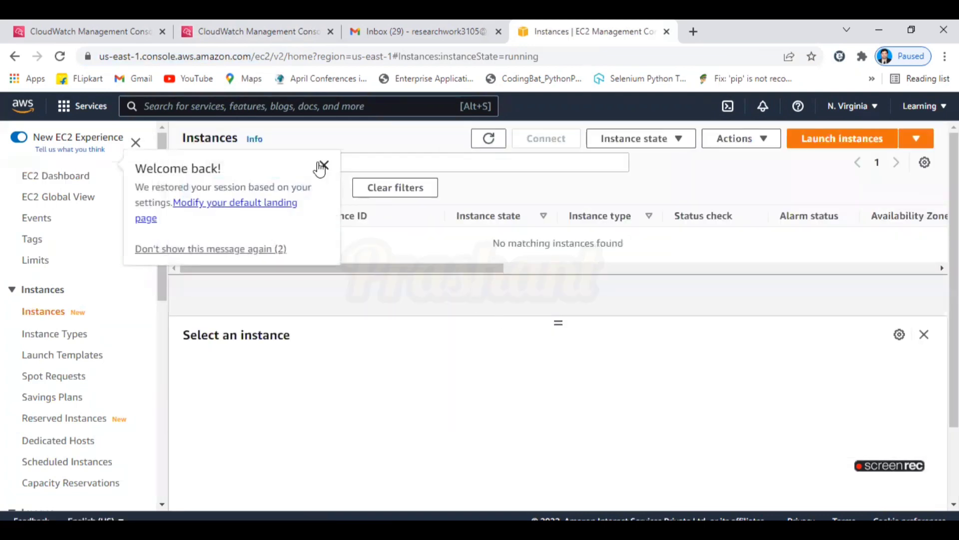
click(323, 164)
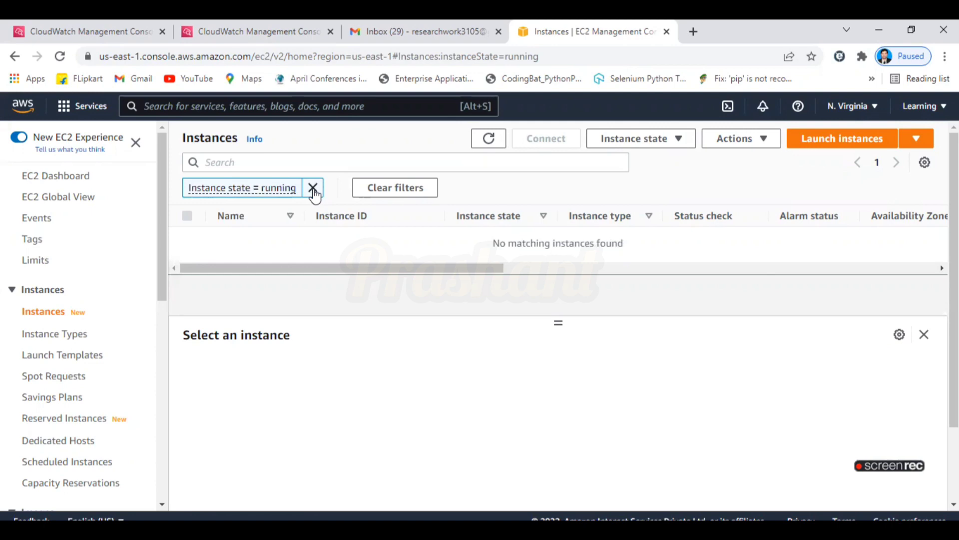
click(314, 188)
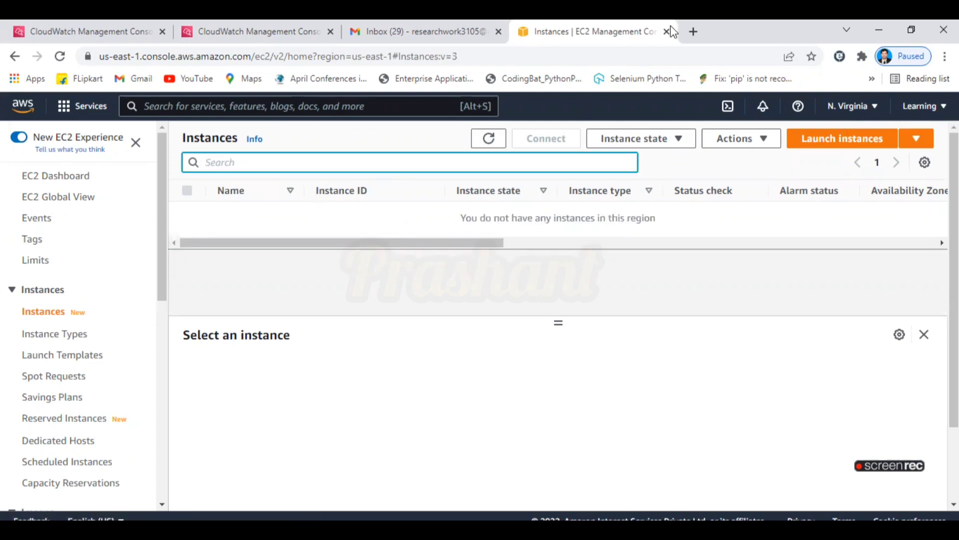
click(668, 32)
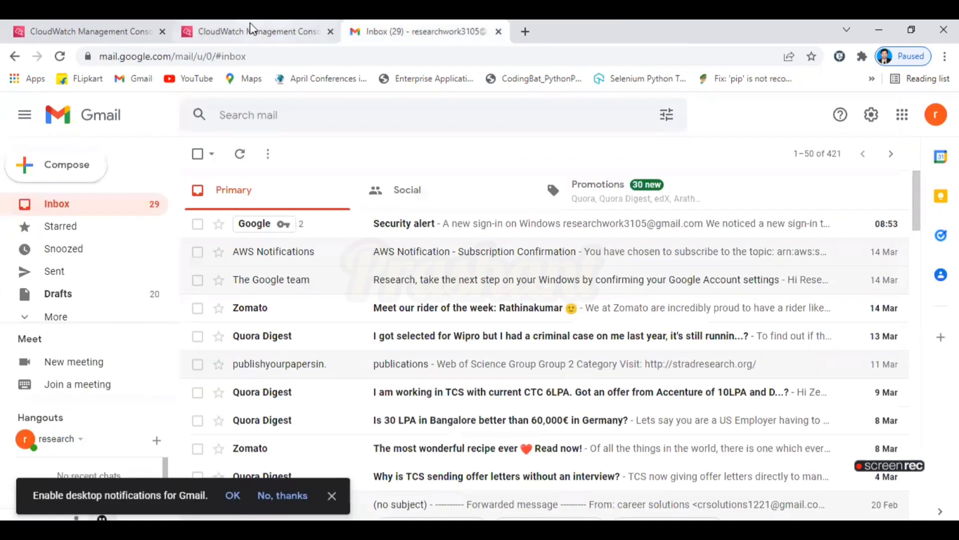
Close the N. Virginia CloudWatch alarm tab.
click(252, 29)
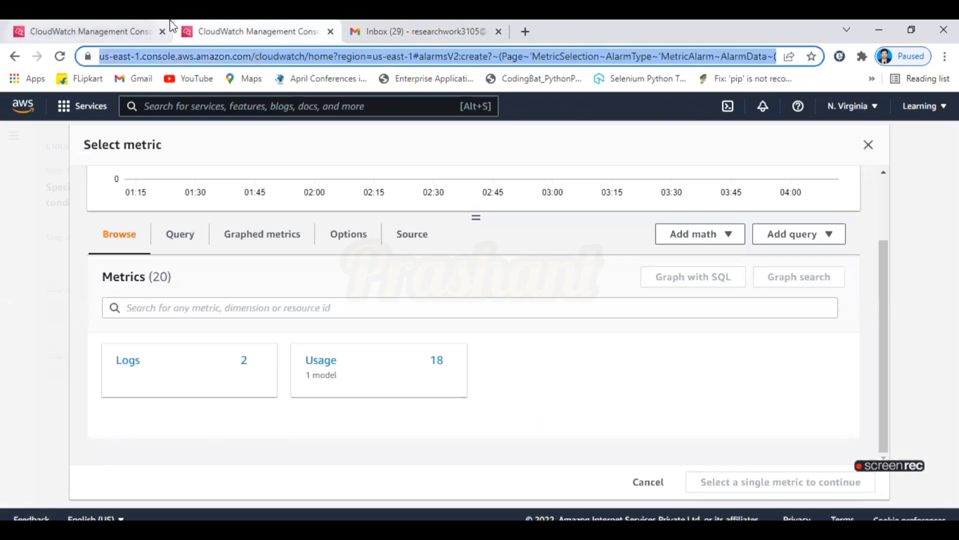
click(57, 22)
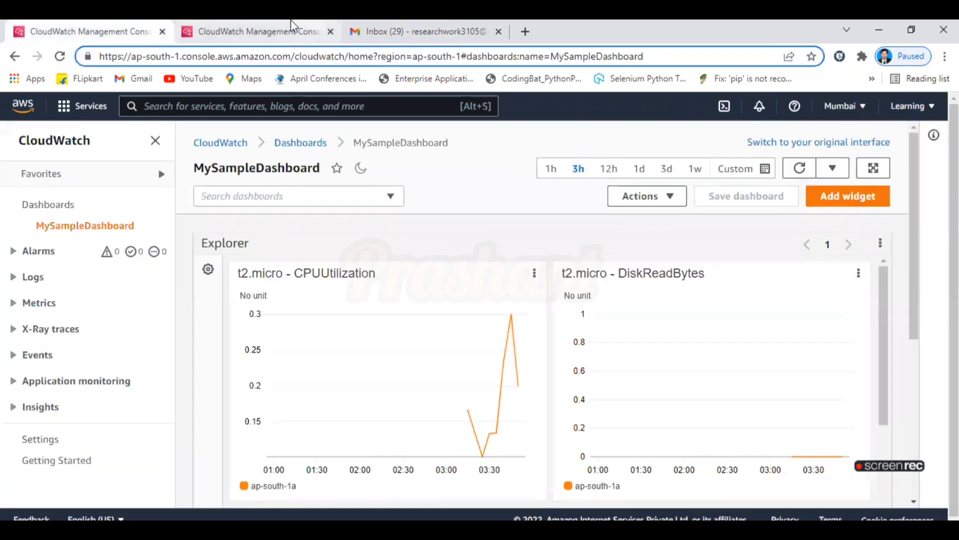
click(322, 35)
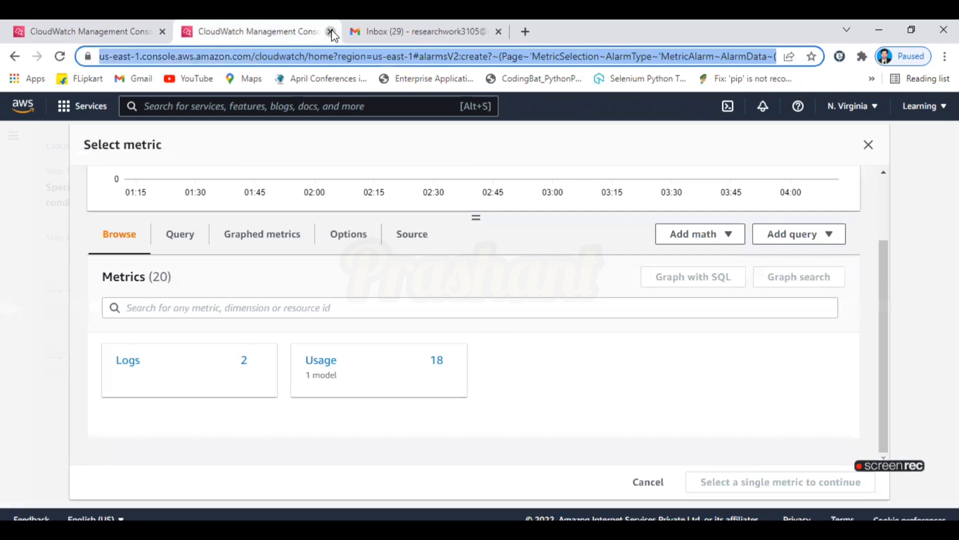
click(330, 31)
From the Mumbai dashboard, view In alarm alarms and start a new alarm.
click(92, 22)
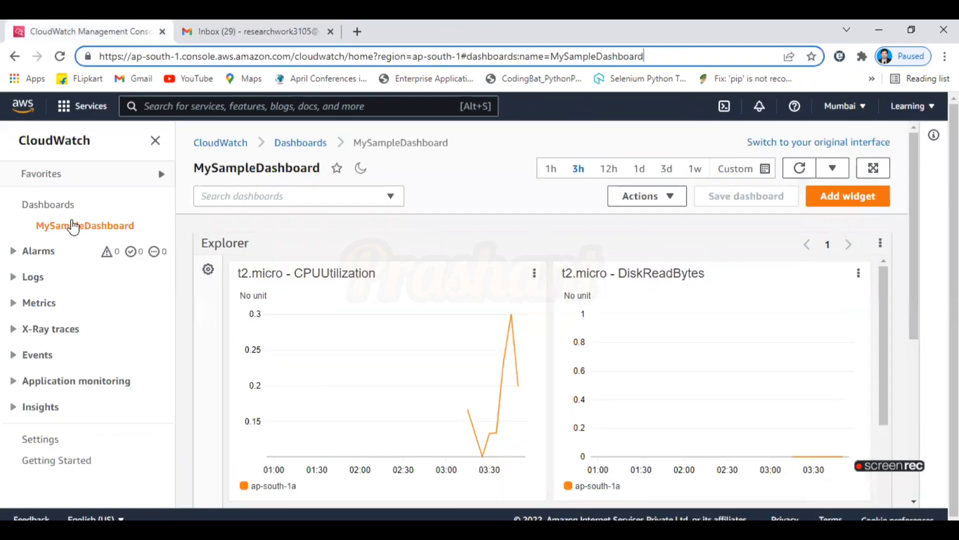
click(36, 251)
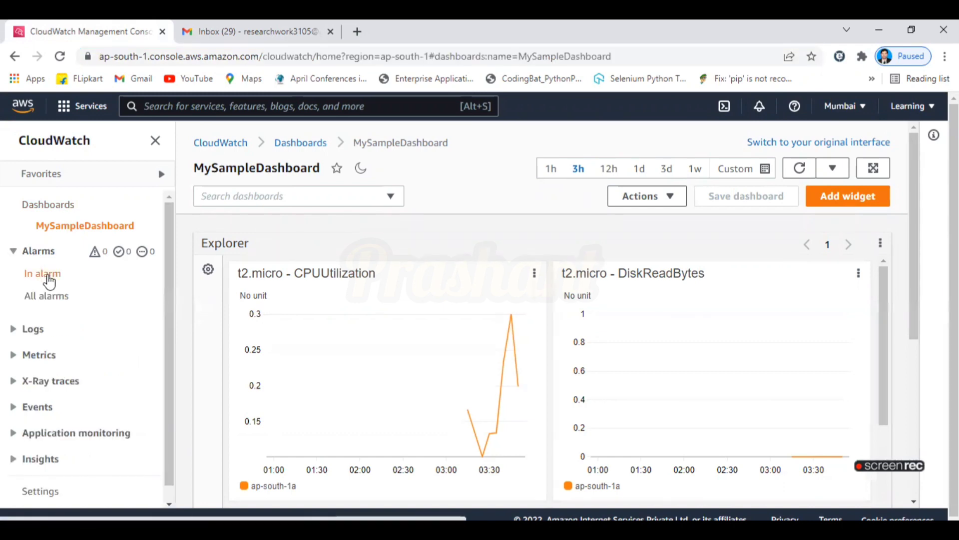
click(48, 276)
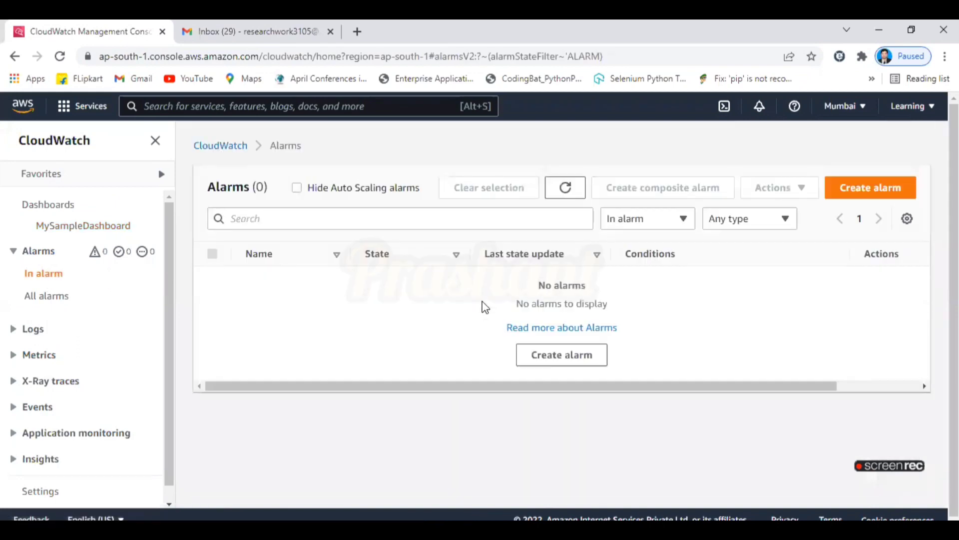
click(868, 189)
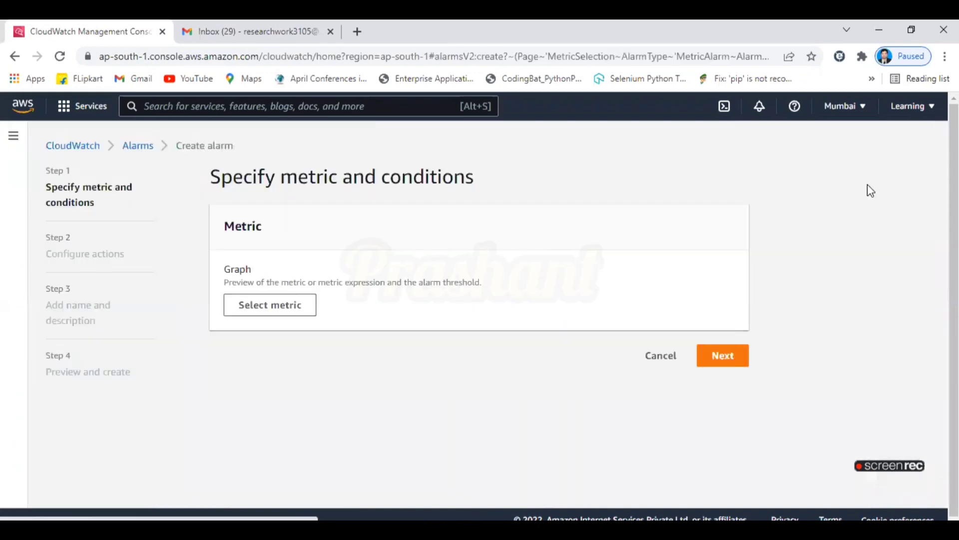
Try 'cpu' metric searches under EC2 and all namespaces, clearing the unmatched filters.
click(290, 316)
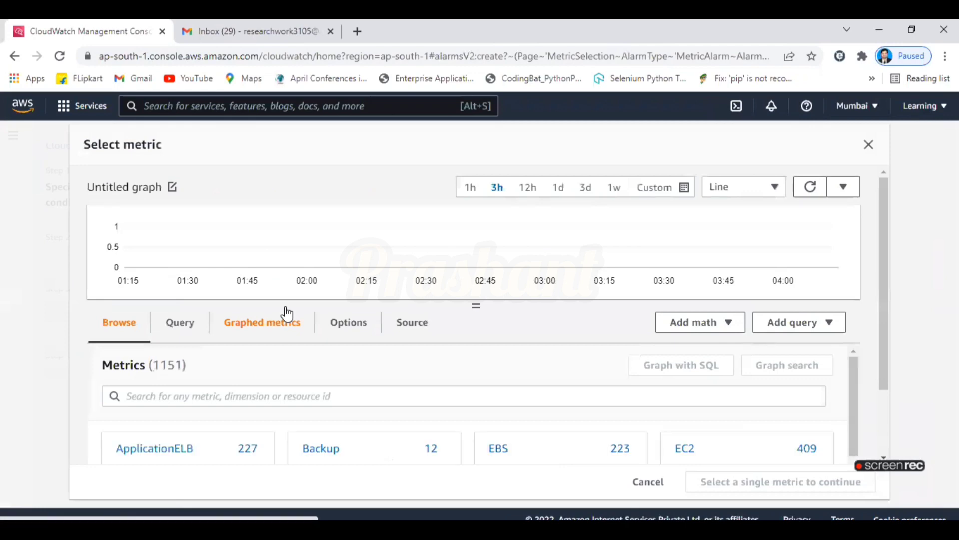
drag(886, 316, 894, 397)
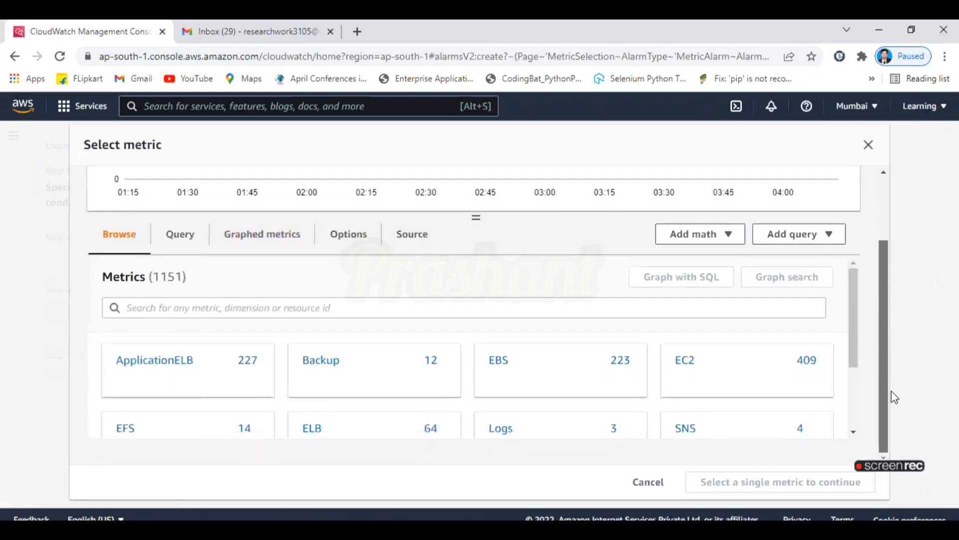
click(685, 361)
click(316, 308)
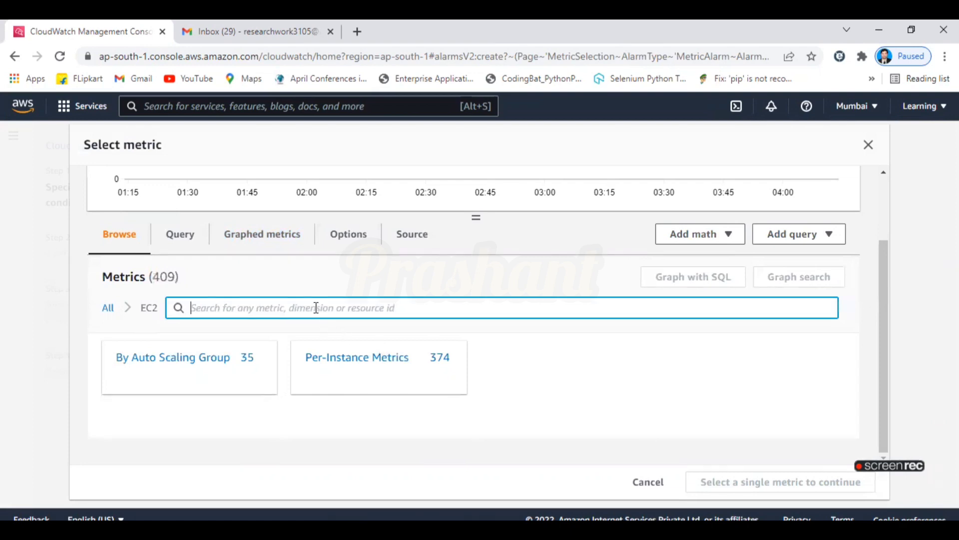
text(cpu)
key(Return)
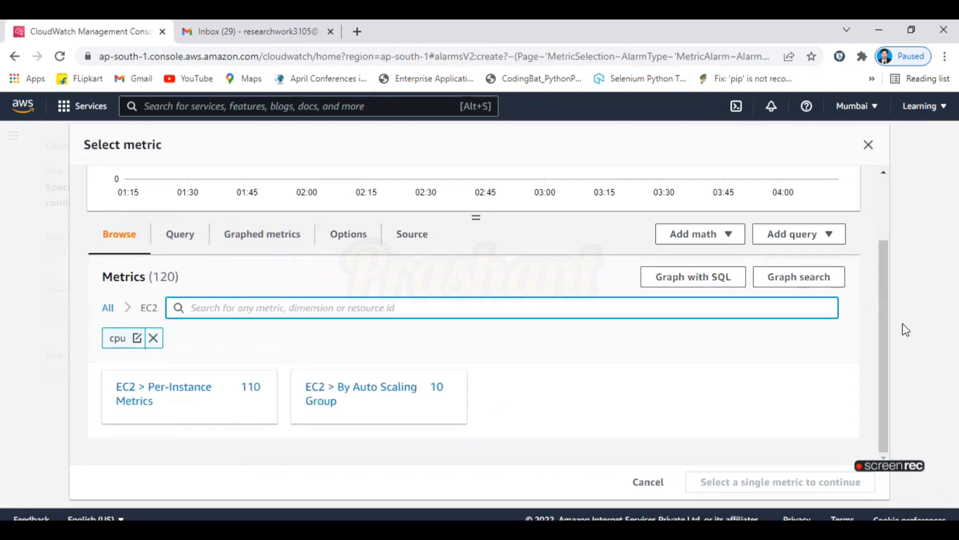
drag(884, 332, 913, 437)
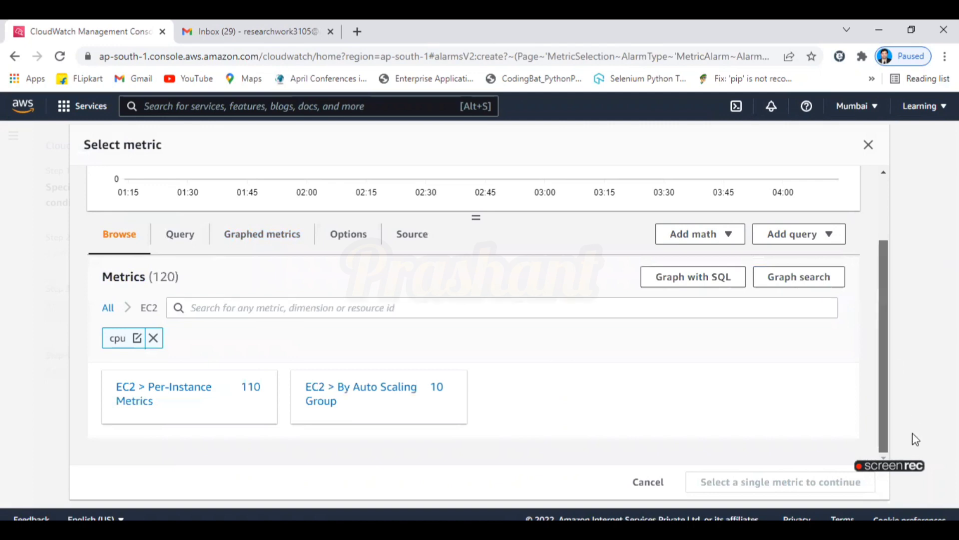
click(153, 338)
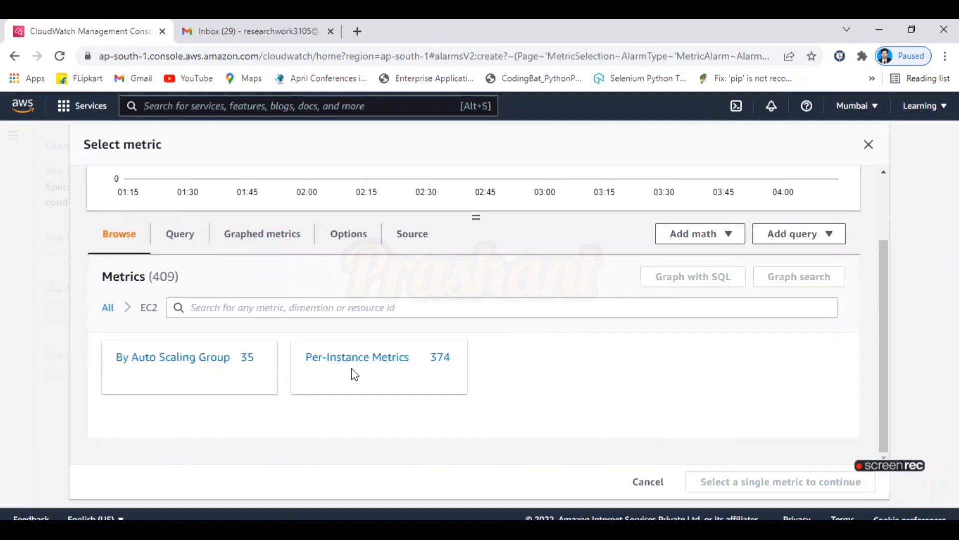
click(109, 309)
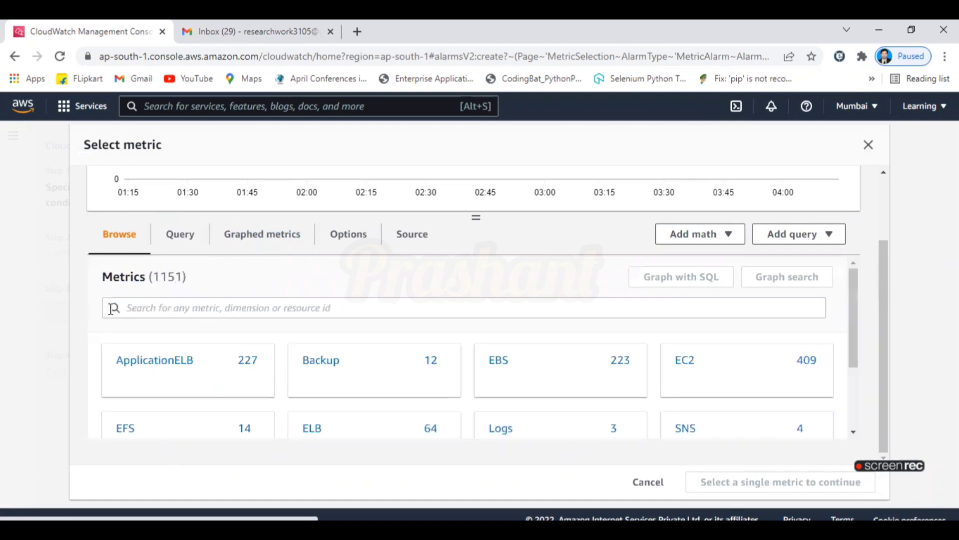
click(555, 309)
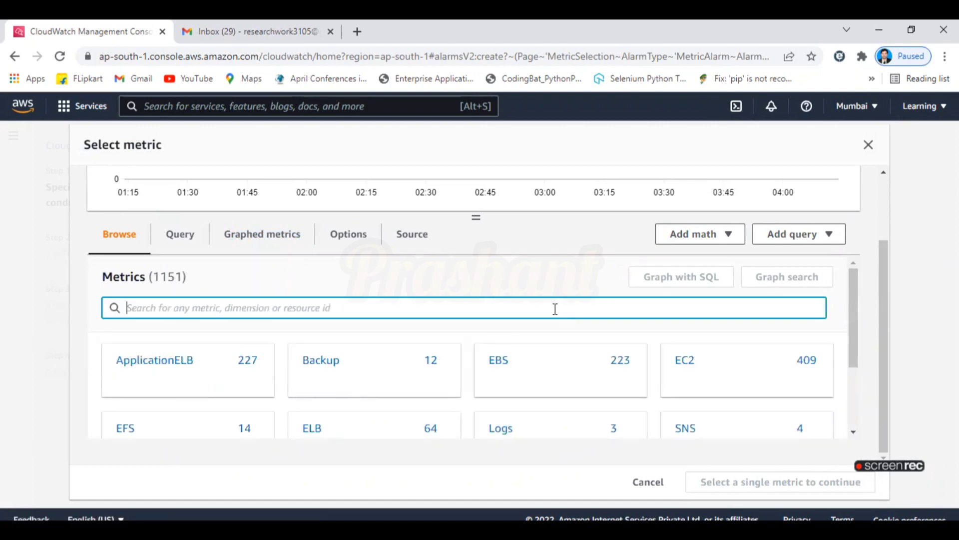
text(cpuuti)
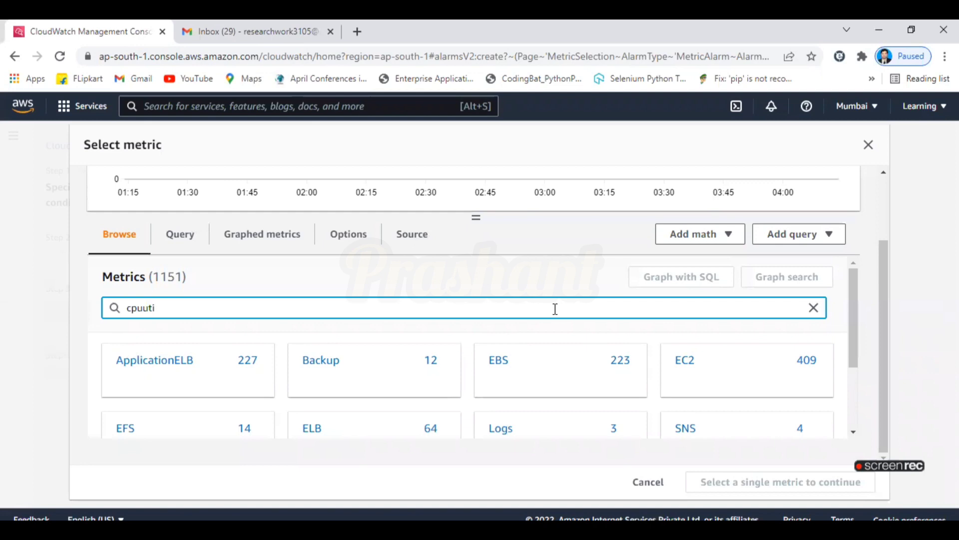
key(Return)
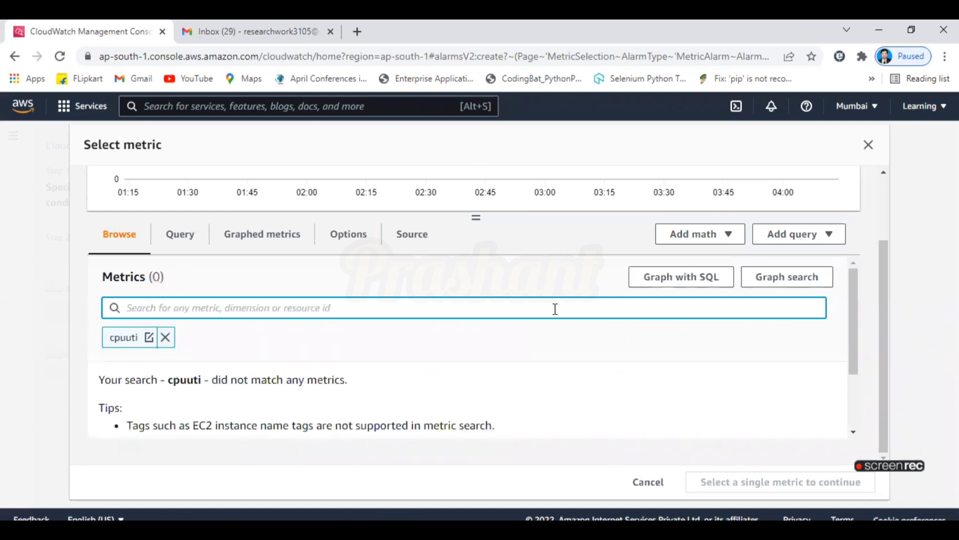
click(165, 338)
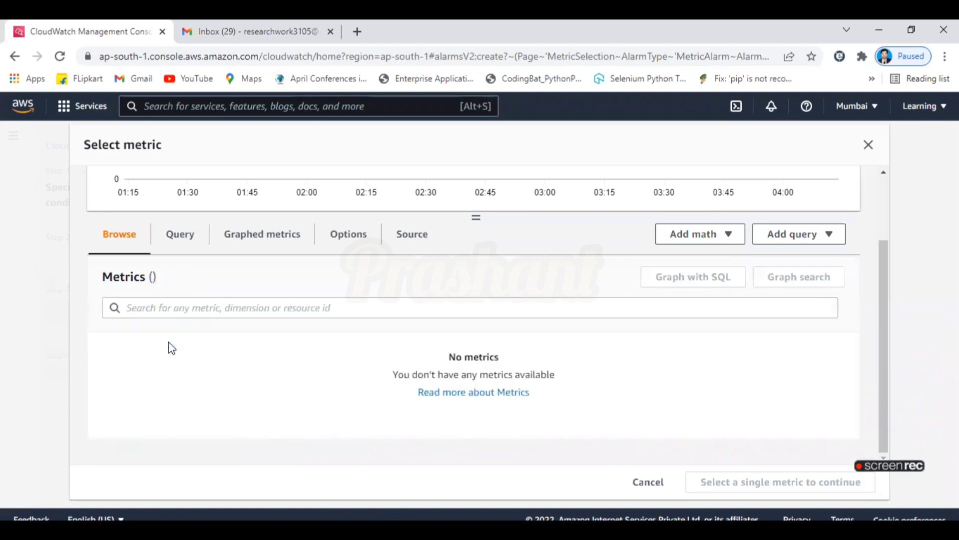
Search 'cp', open Usage > By AWS Resource, and select the EC2 vCPU ResourceCount metric.
click(174, 312)
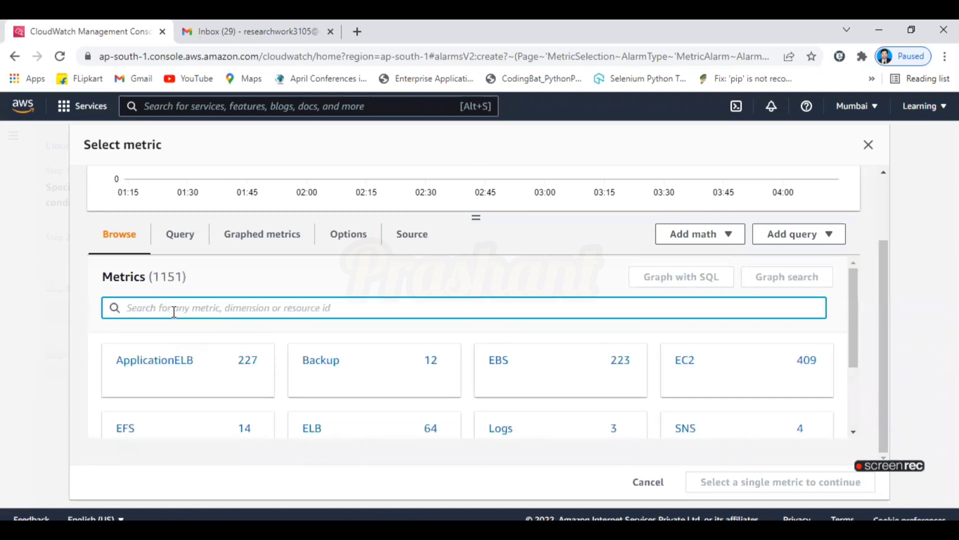
text(cpu)
key(Return)
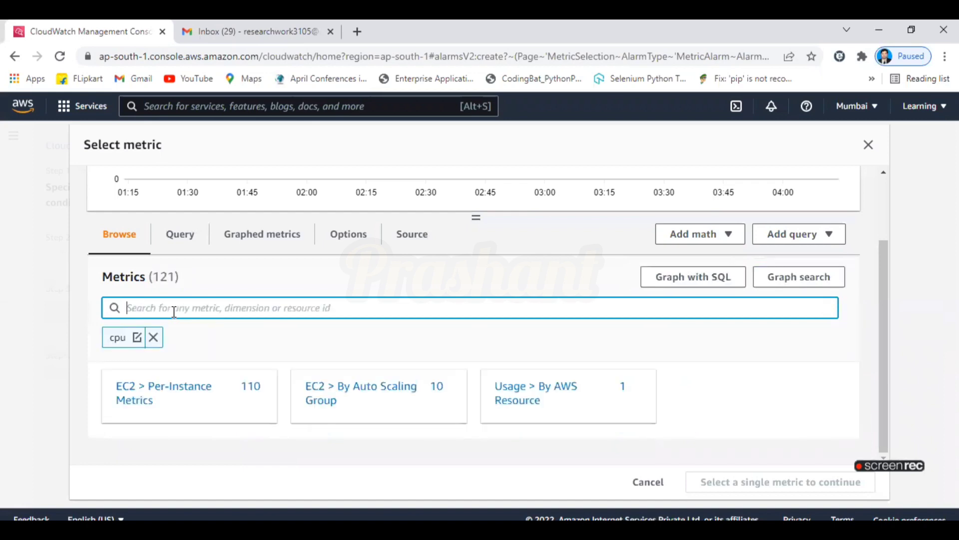
click(550, 396)
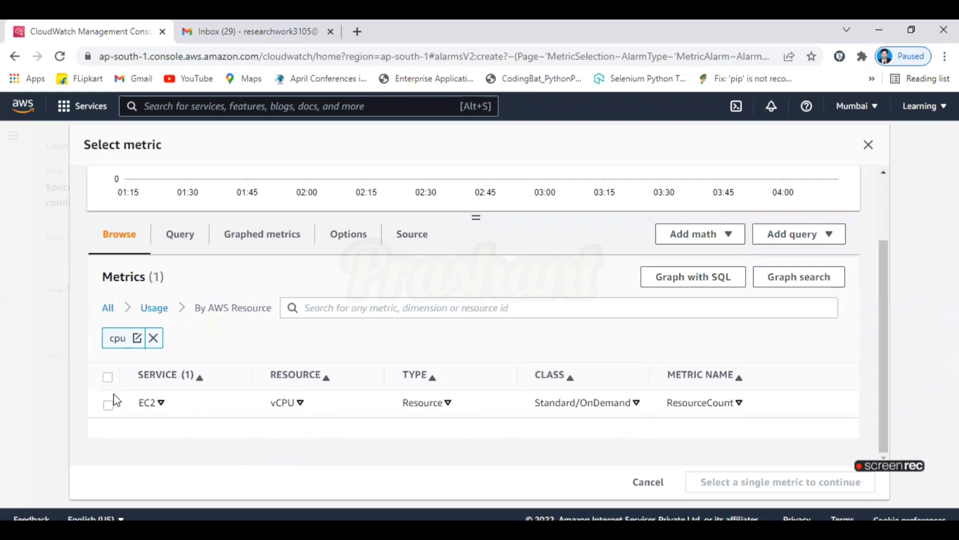
click(108, 405)
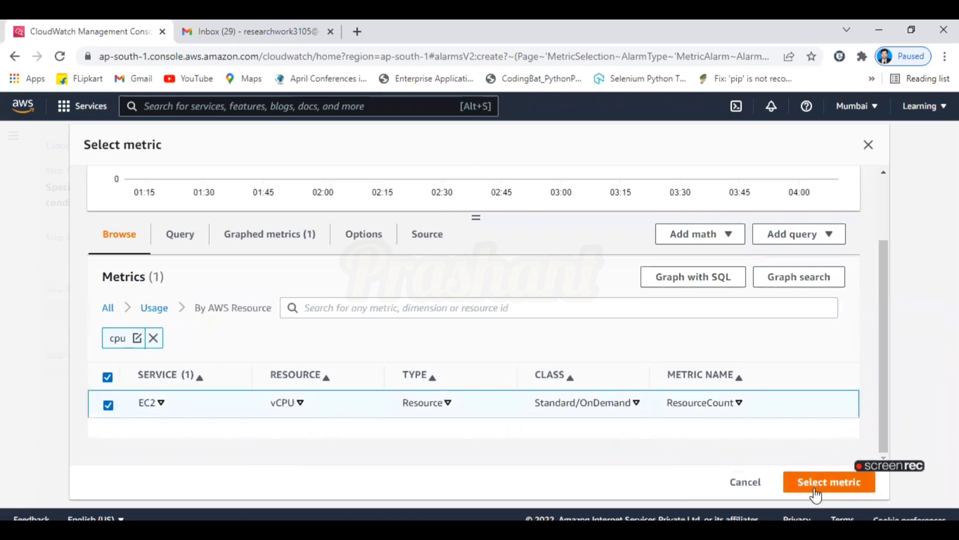
click(815, 492)
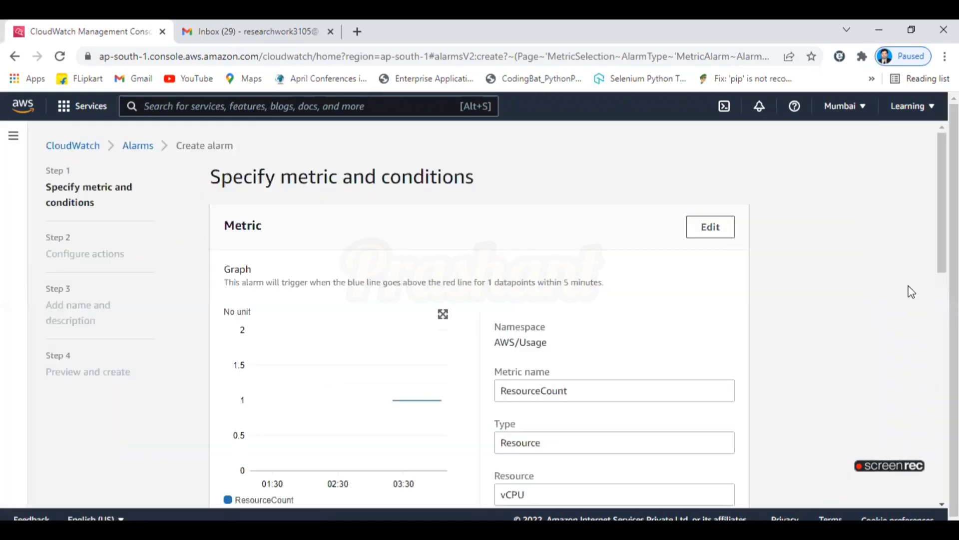
scroll(939, 225, down, 1)
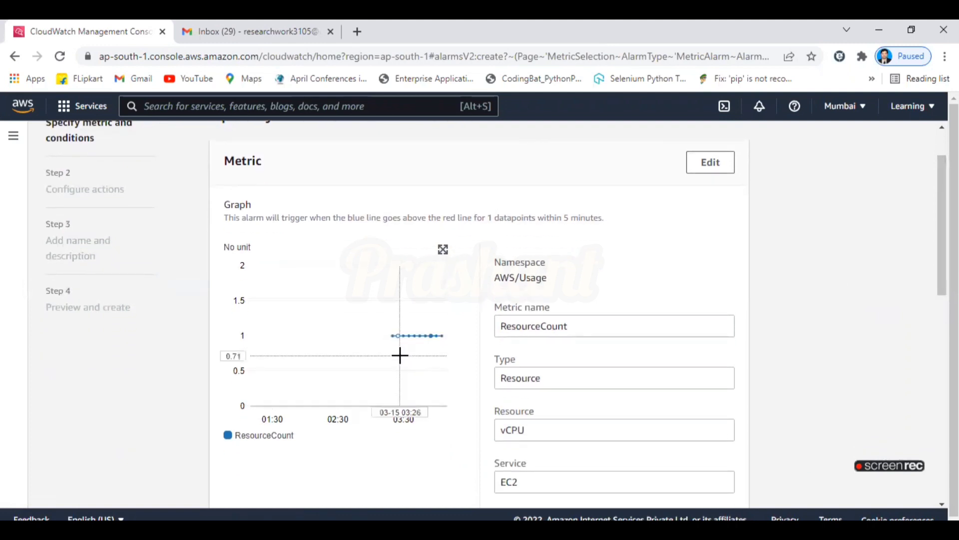
mouse_move(401, 336)
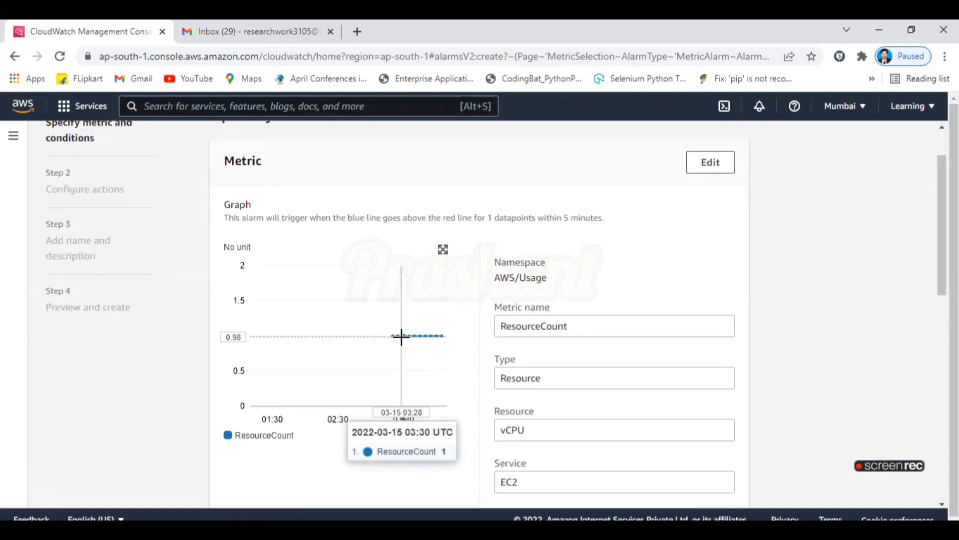
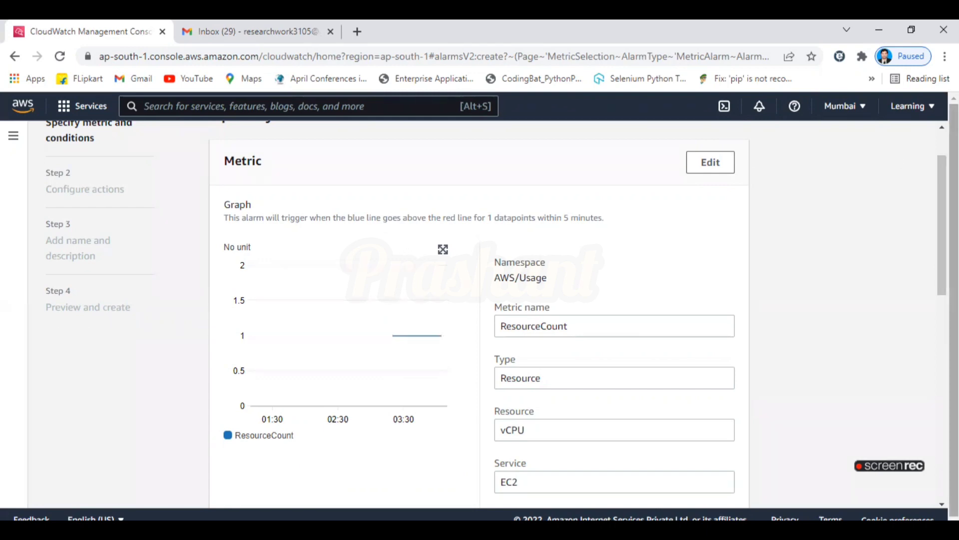
Leave the unfinished alarm and return to the empty CloudWatch Alarms list.
scroll(937, 165, up, 1)
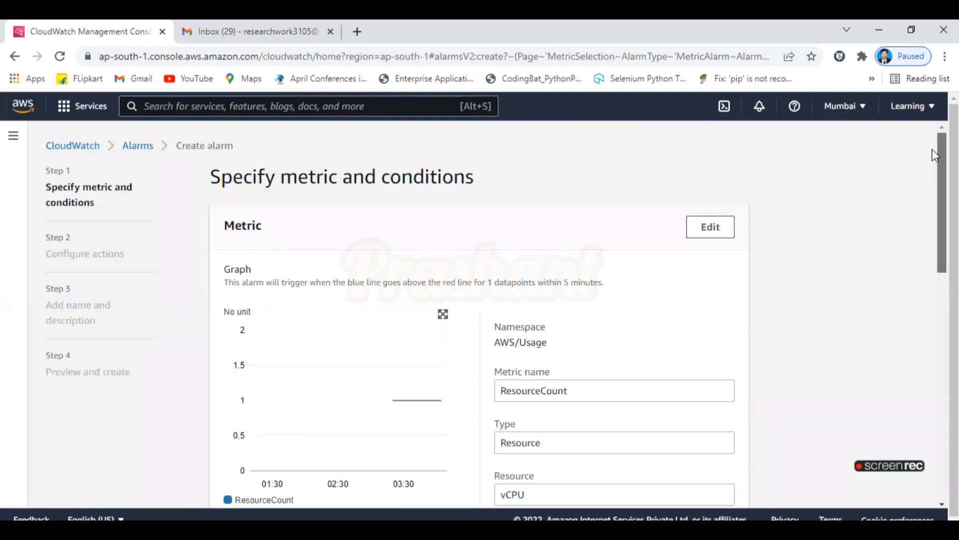
click(138, 145)
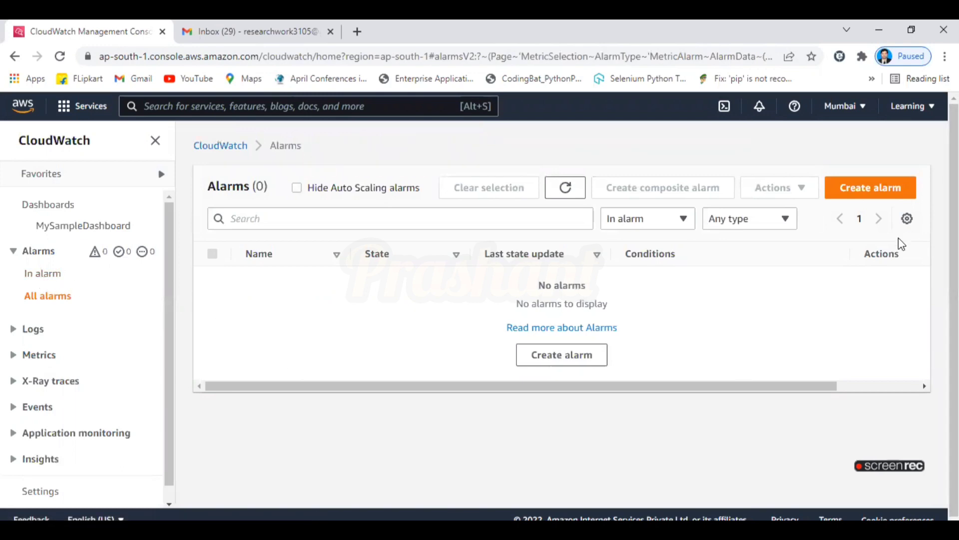
Start a new alarm and browse the EC2 metric namespace in the metric picker.
click(883, 196)
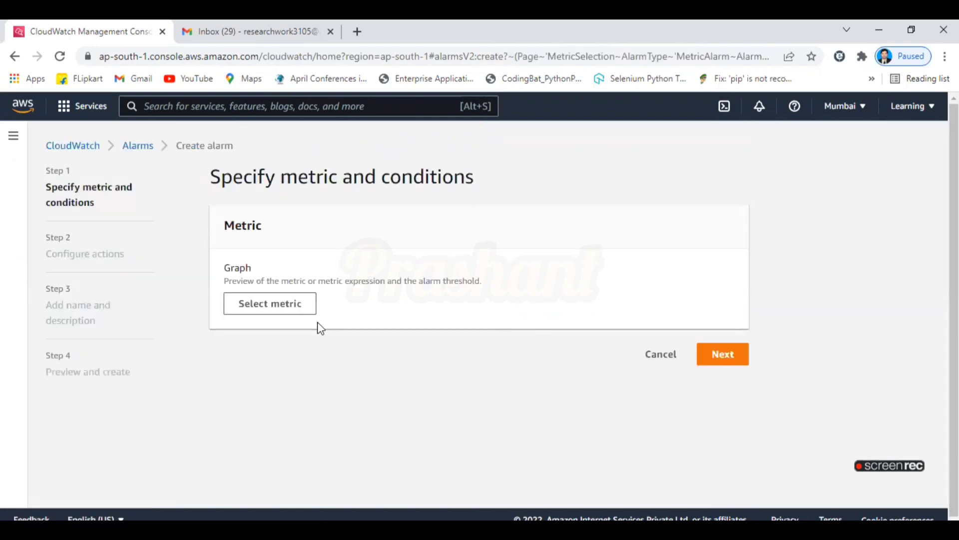
click(287, 316)
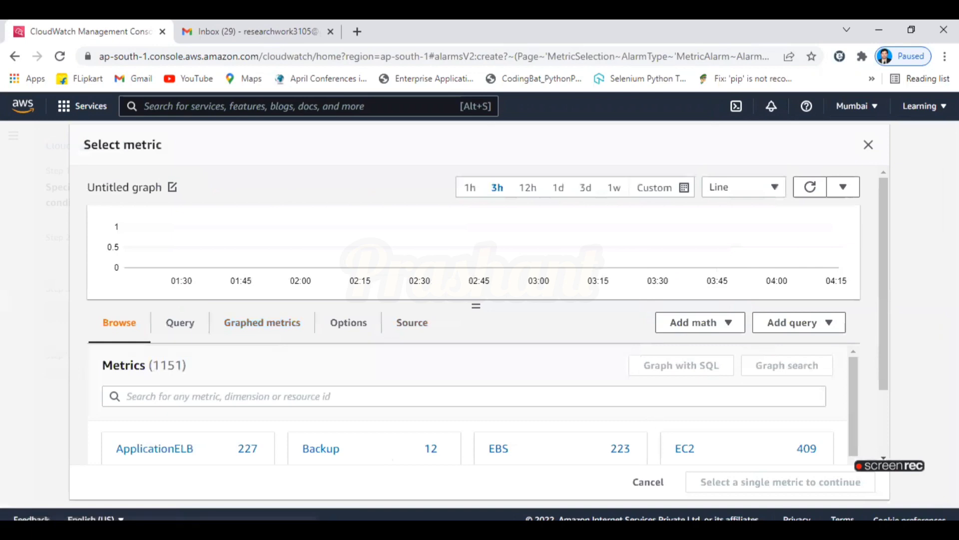
scroll(883, 315, down, 2)
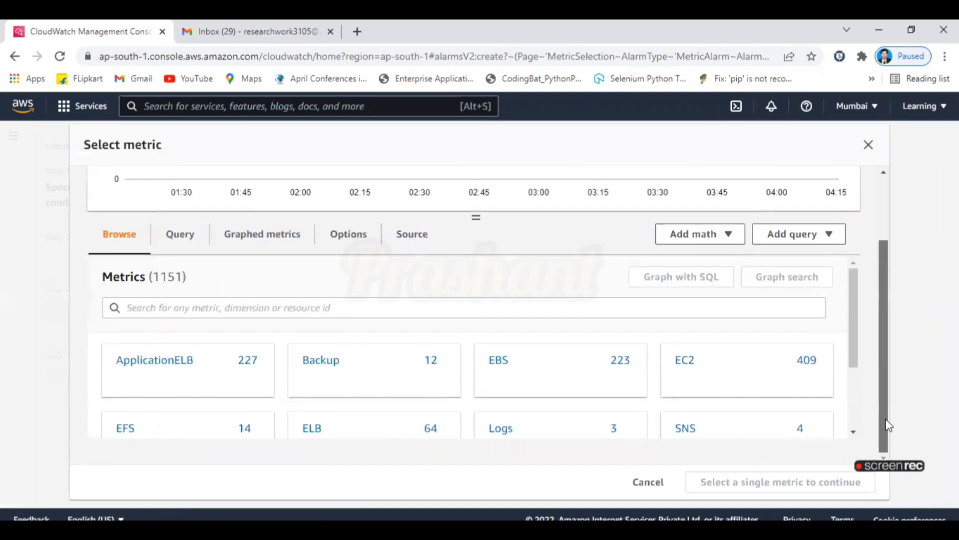
click(682, 364)
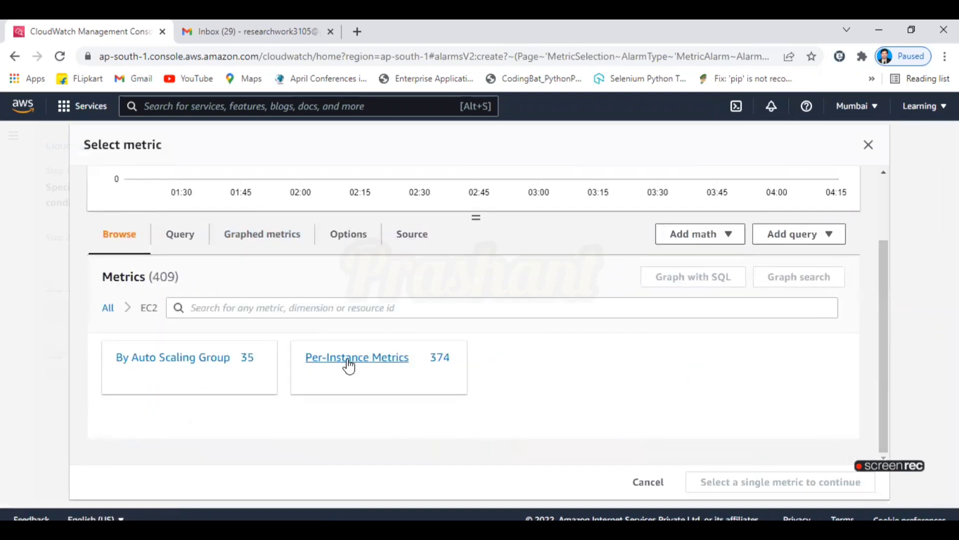
Filter EC2 metrics by 'cpu' and select the Per-Instance CPUUtilization metric.
click(310, 304)
text(c)
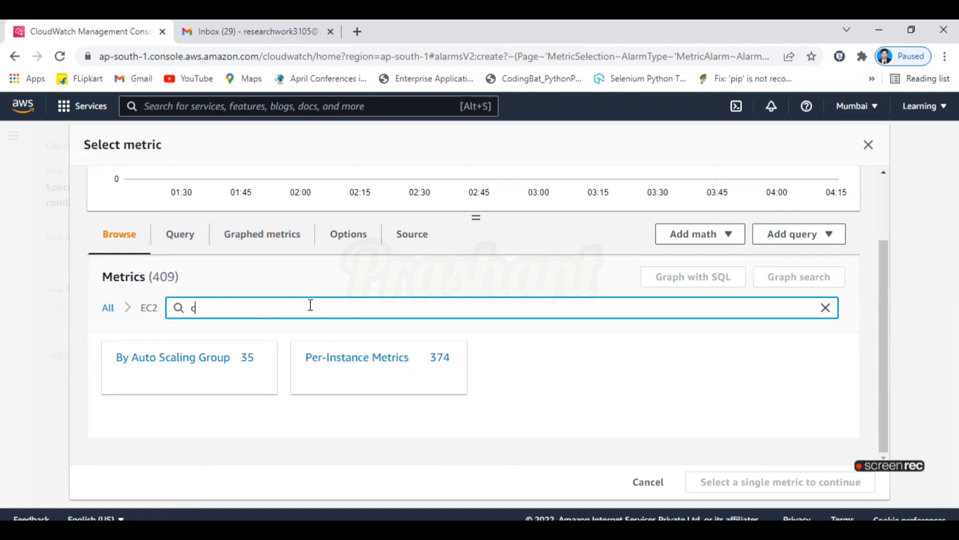
text(pu)
key(Return)
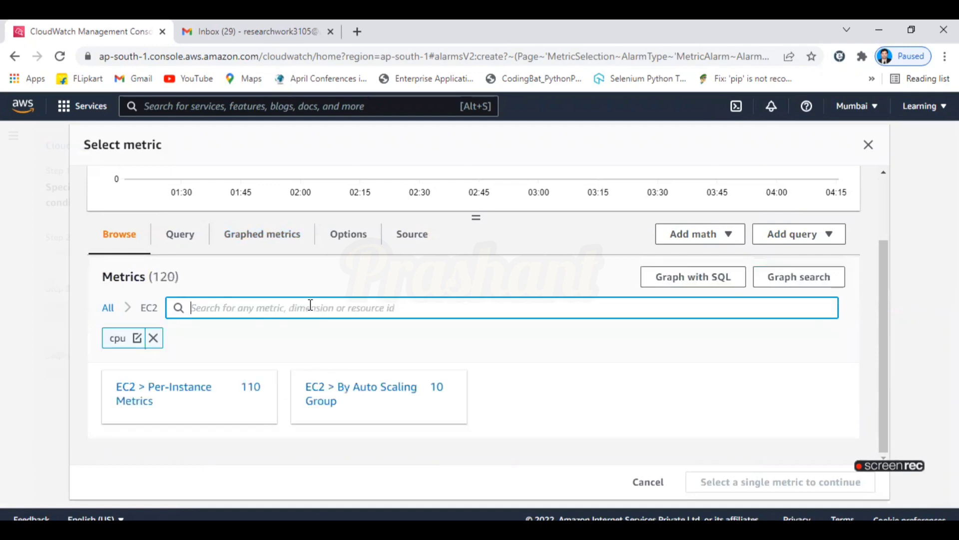
click(188, 395)
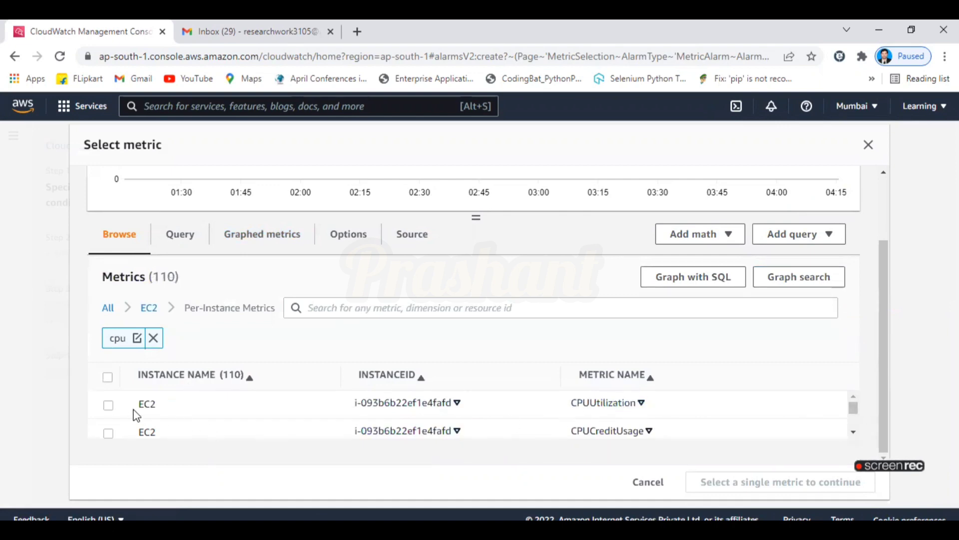
click(107, 405)
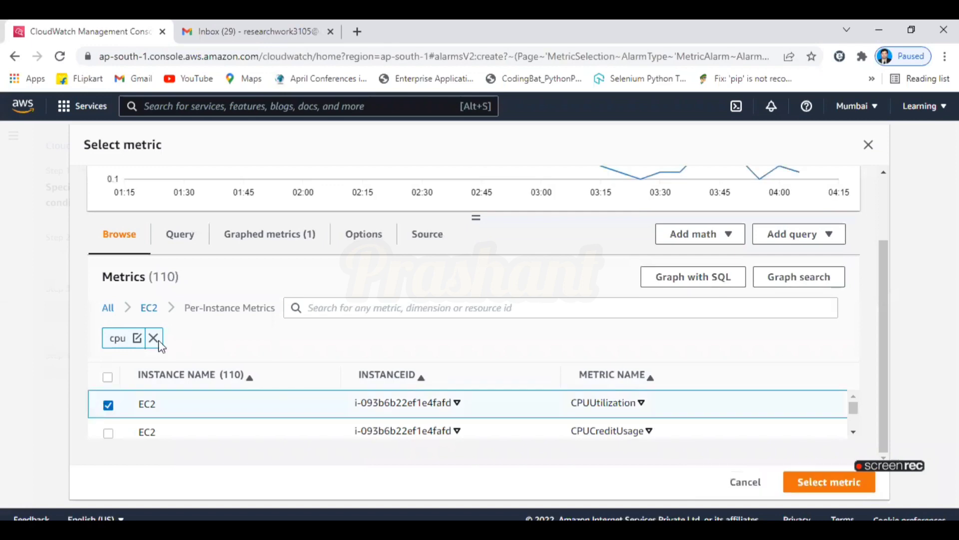
Confirm CPUUtilization as the alarm metric, keeping the Average statistic.
click(818, 487)
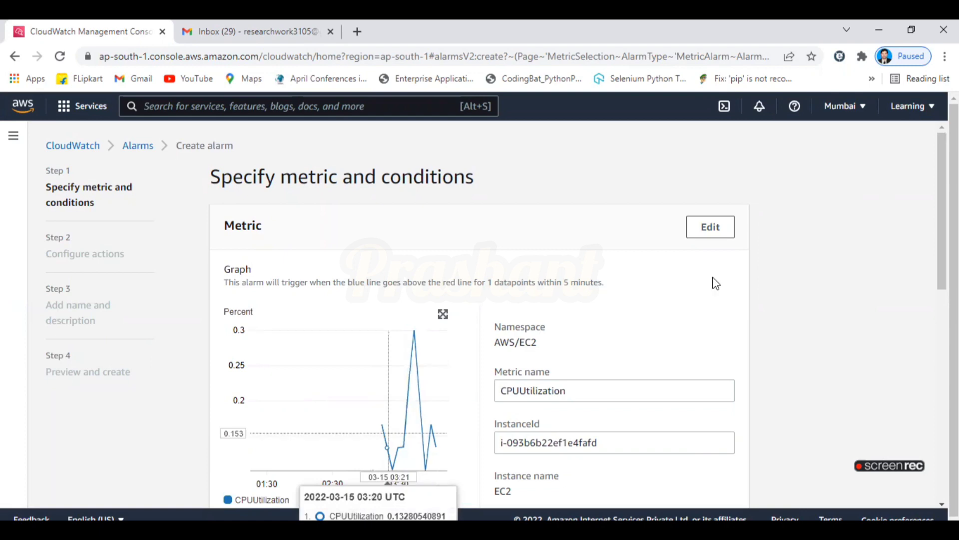
drag(942, 268, 848, 321)
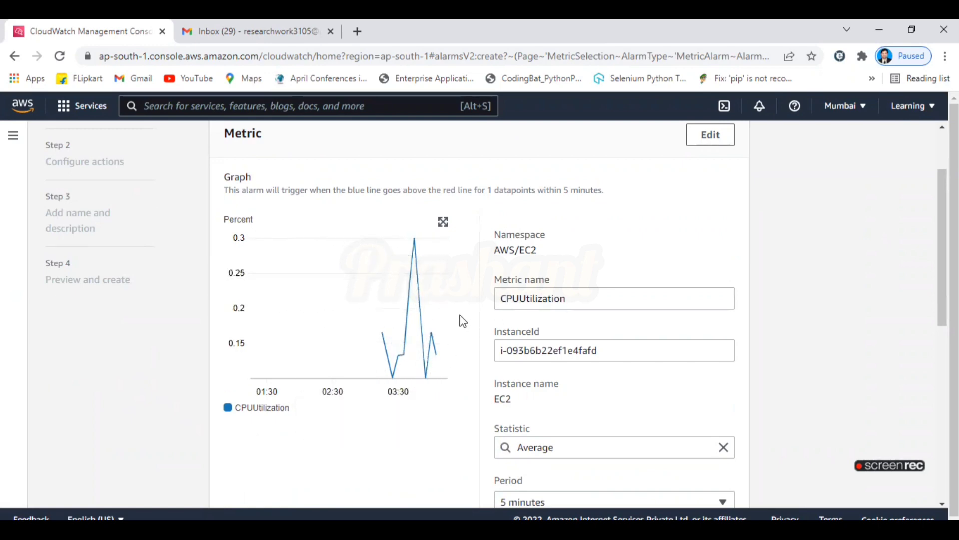
scroll(708, 254, down, 2)
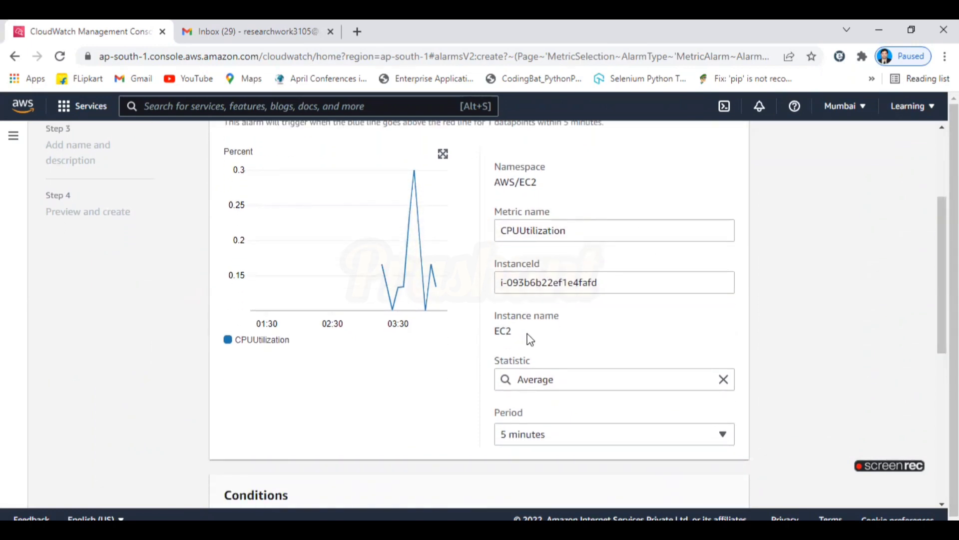
click(549, 379)
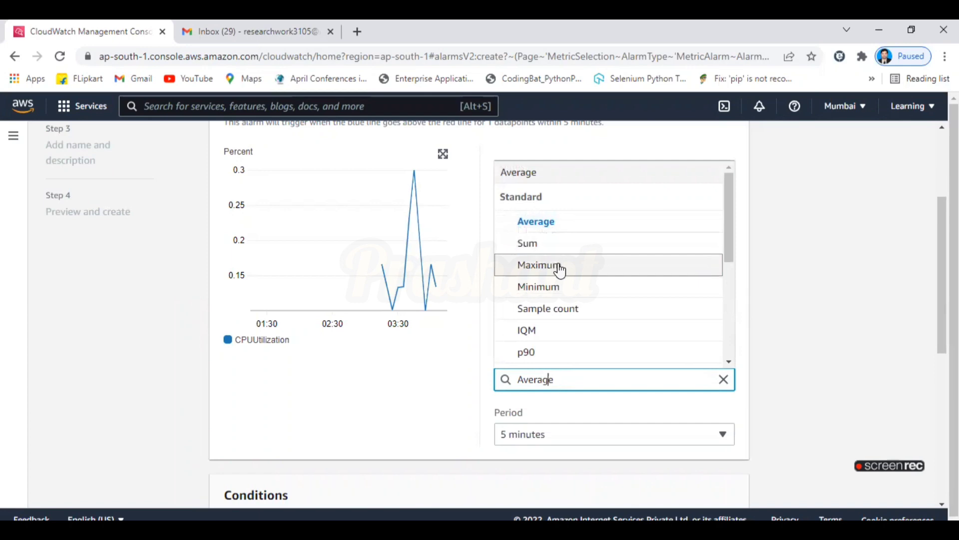
click(553, 223)
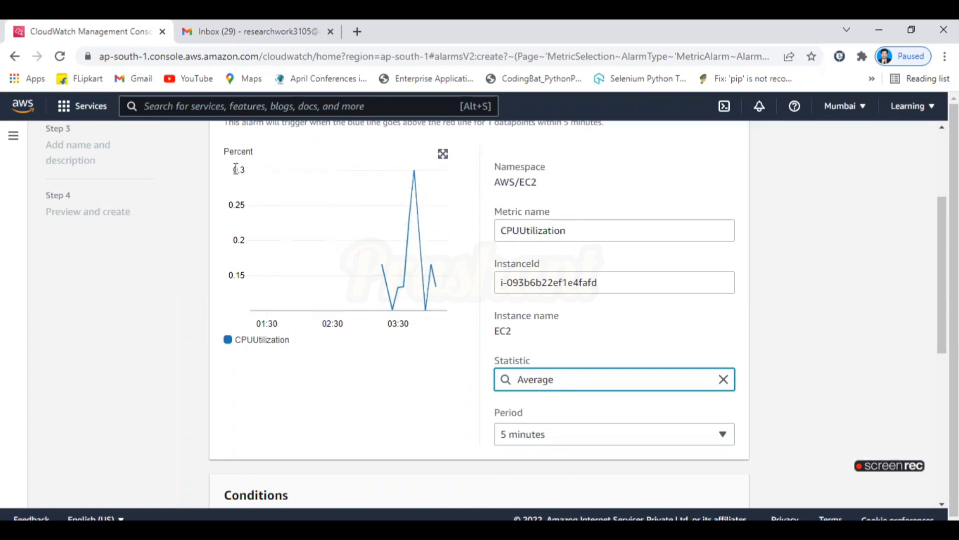
mouse_move(412, 170)
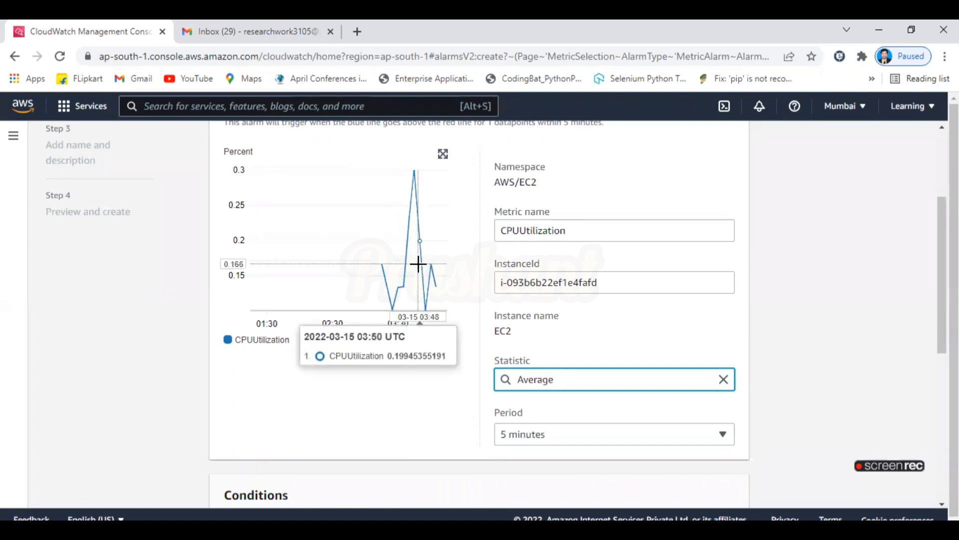
Set the alarm's evaluation period to 1 minute after briefly trying 10 seconds.
scroll(942, 274, down, 2)
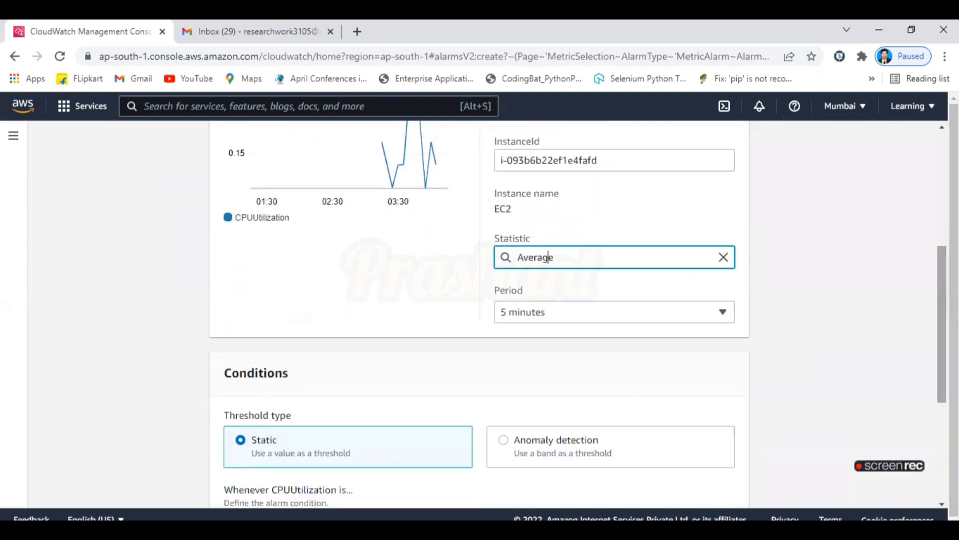
click(627, 315)
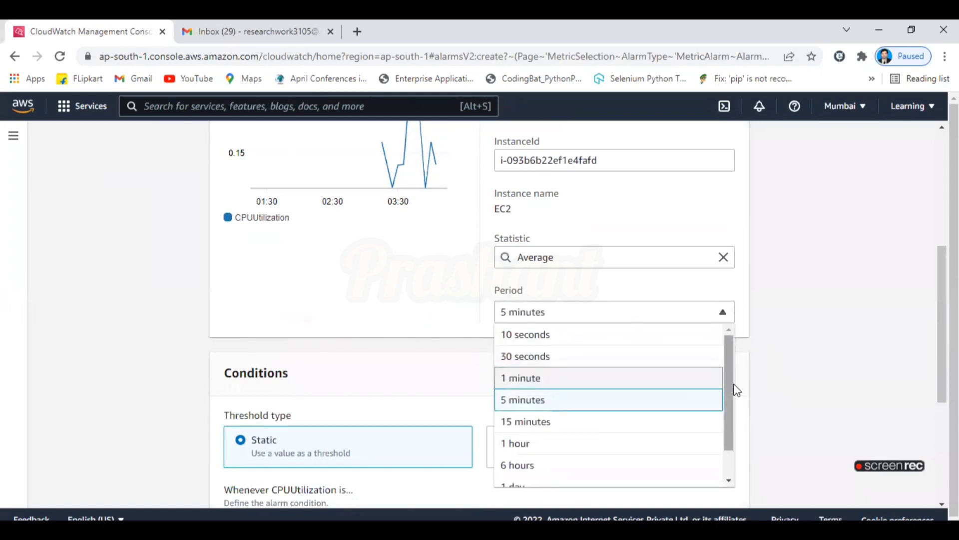
click(568, 336)
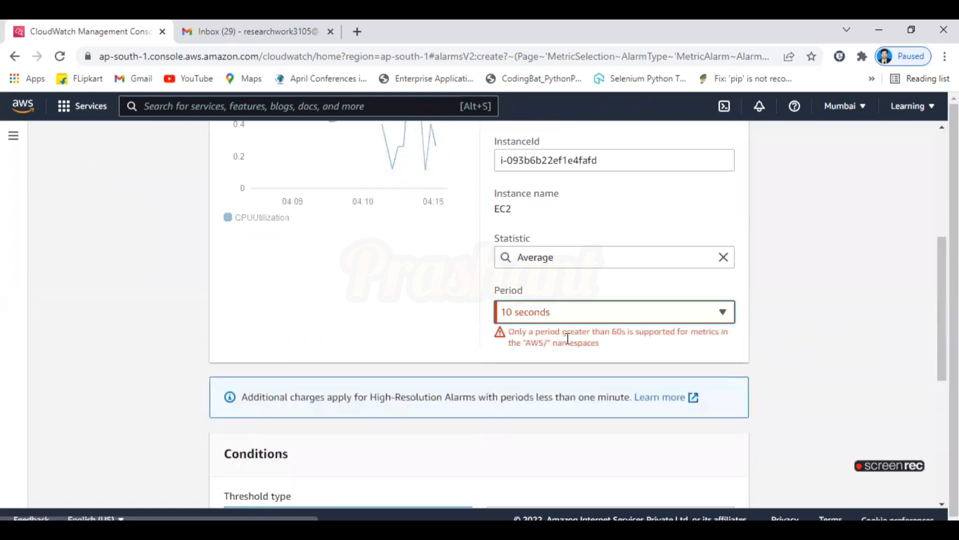
click(599, 321)
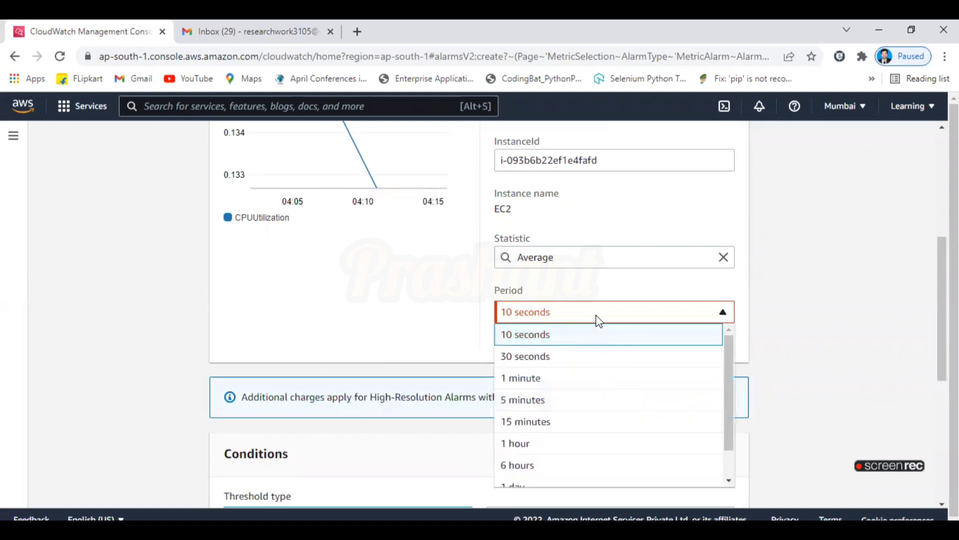
click(601, 382)
scroll(602, 382, up, 3)
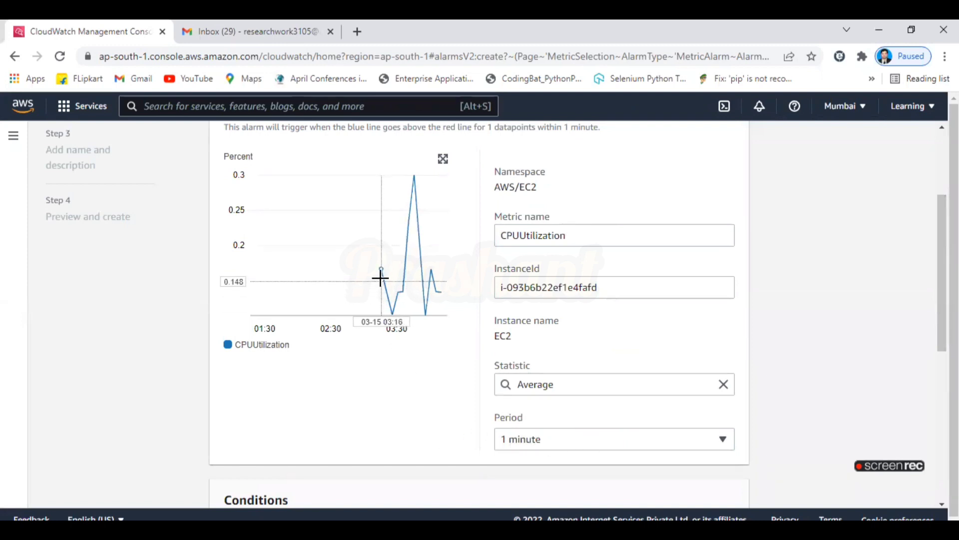
mouse_move(385, 277)
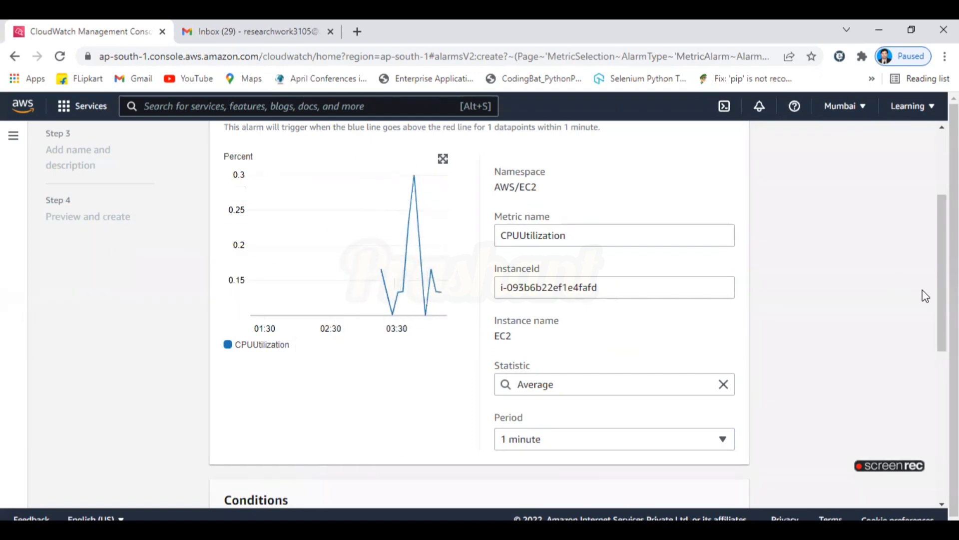
scroll(942, 299, down, 5)
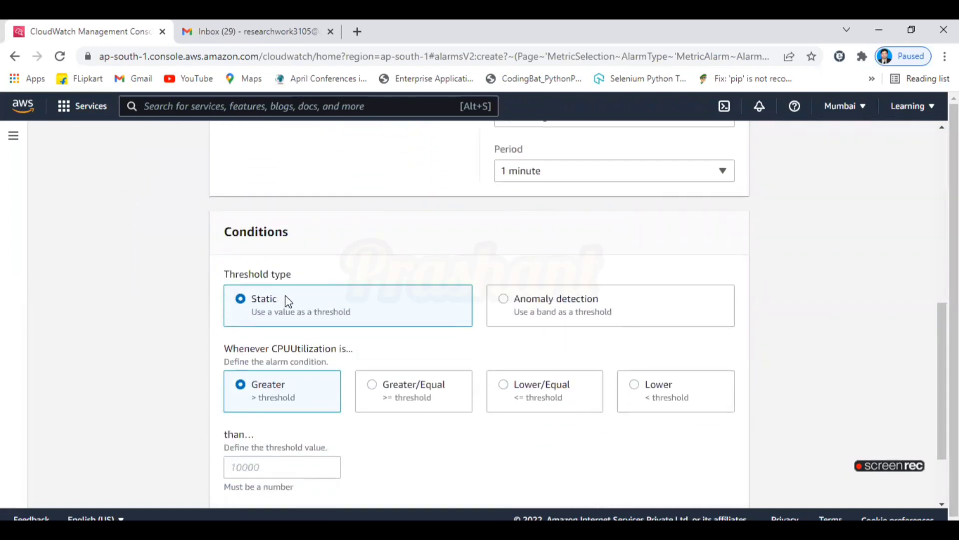
Make the static condition Lower than the threshold and enter the threshold value 3.
click(639, 394)
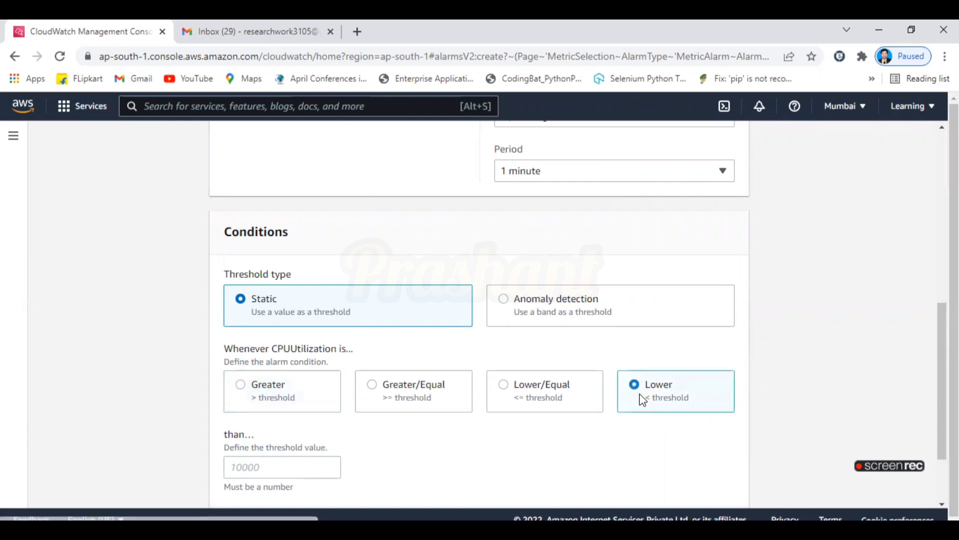
scroll(931, 307, up, 6)
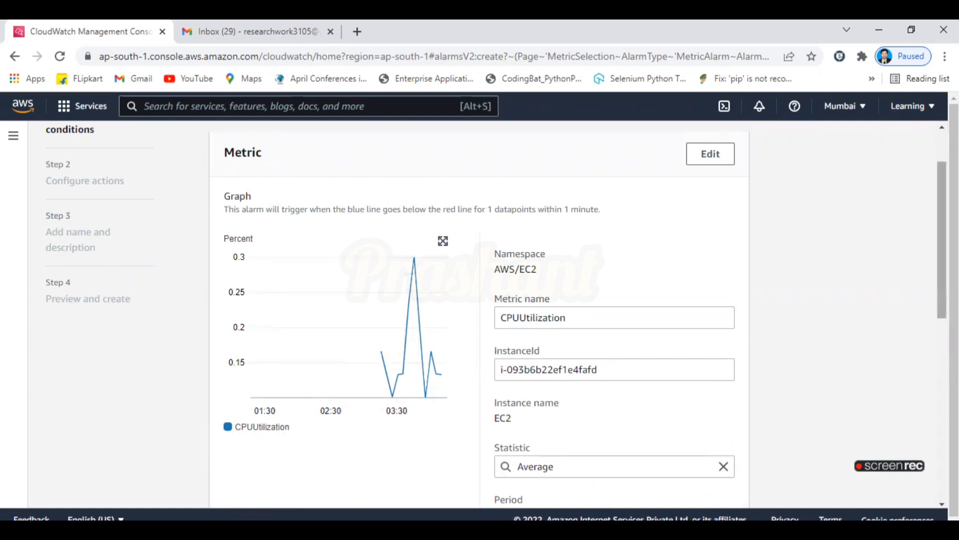
scroll(942, 239, down, 8)
scroll(764, 450, down, 1)
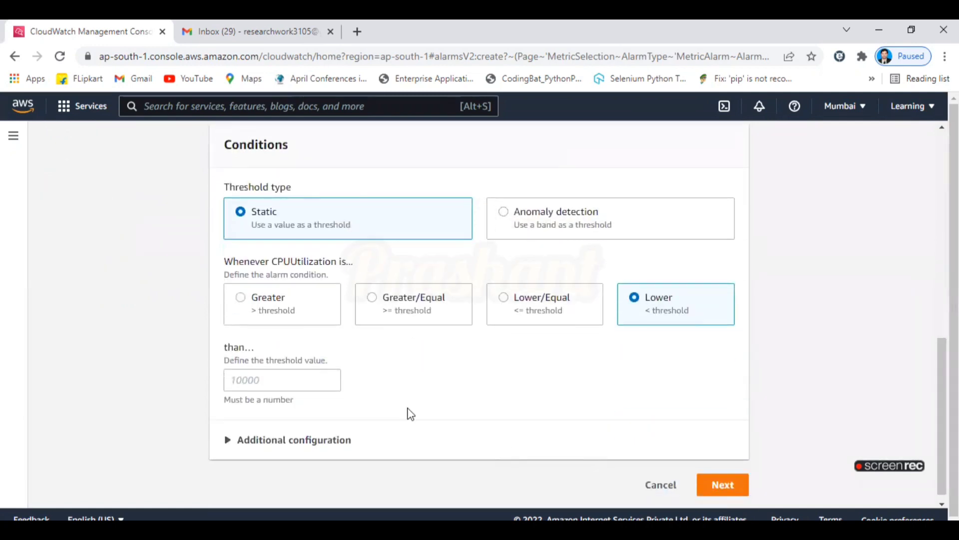
click(316, 377)
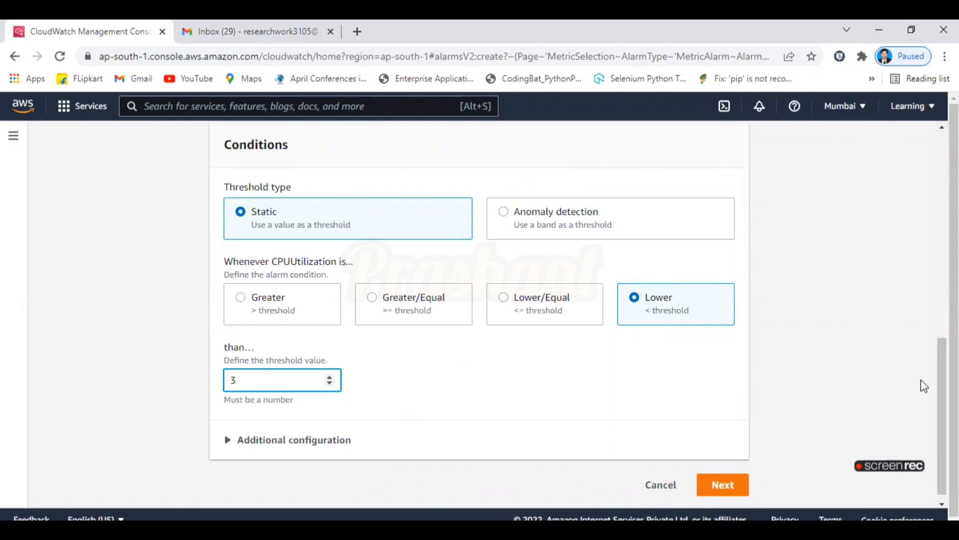
scroll(394, 304, up, 9)
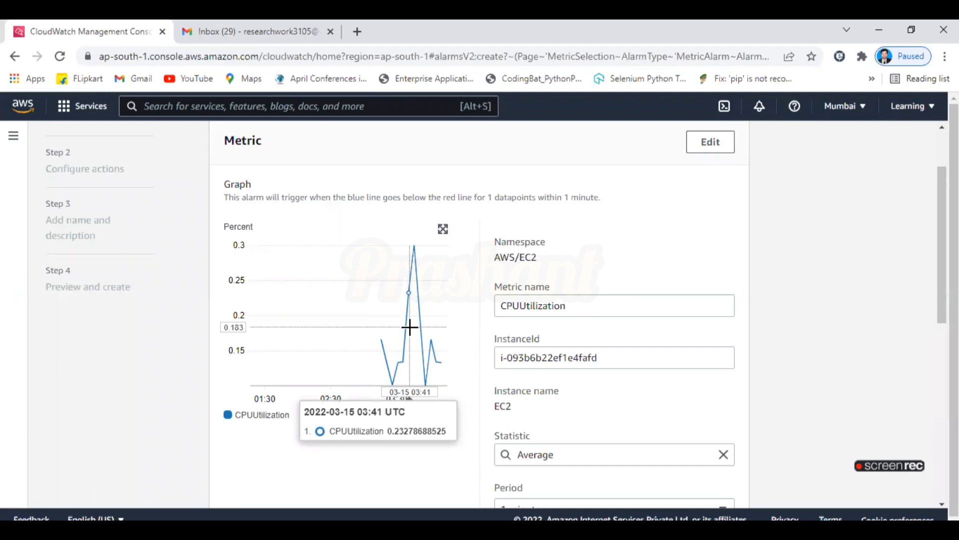
scroll(649, 336, down, 4)
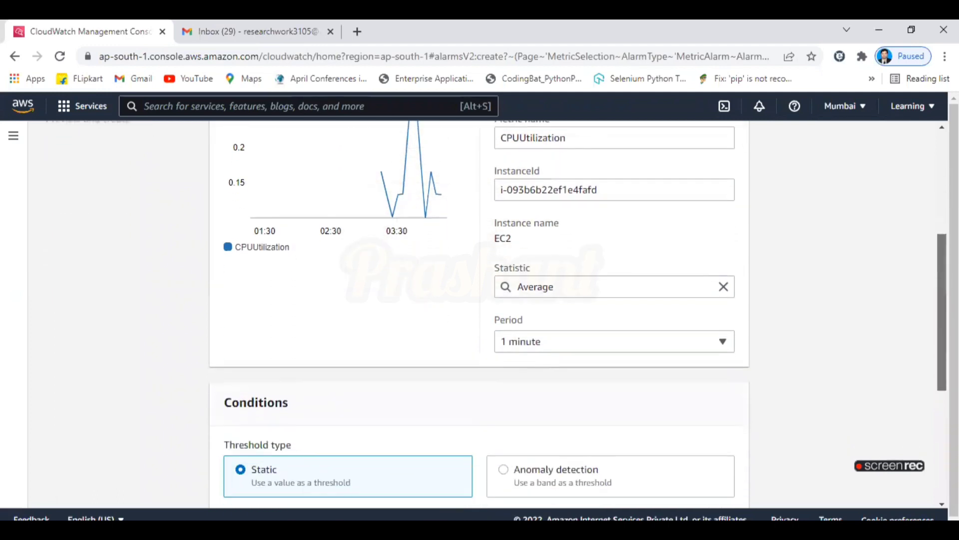
Recheck the condition settings, keeping Average statistic and 1-minute period.
click(537, 283)
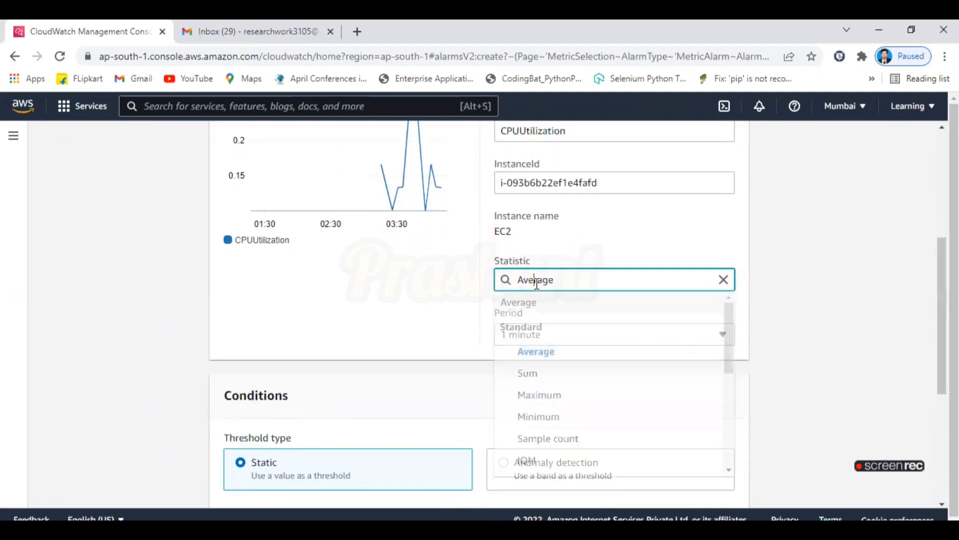
click(554, 353)
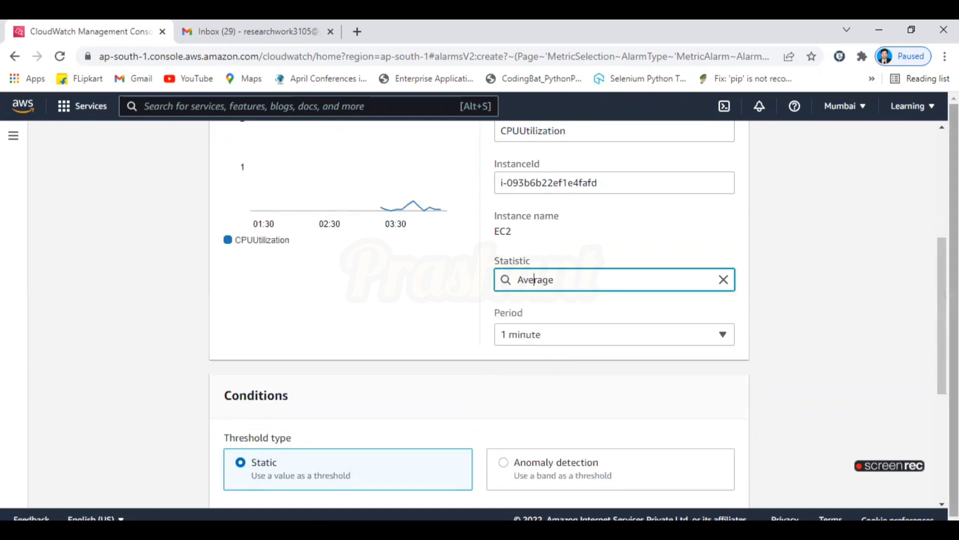
scroll(612, 243, down, 2)
click(550, 225)
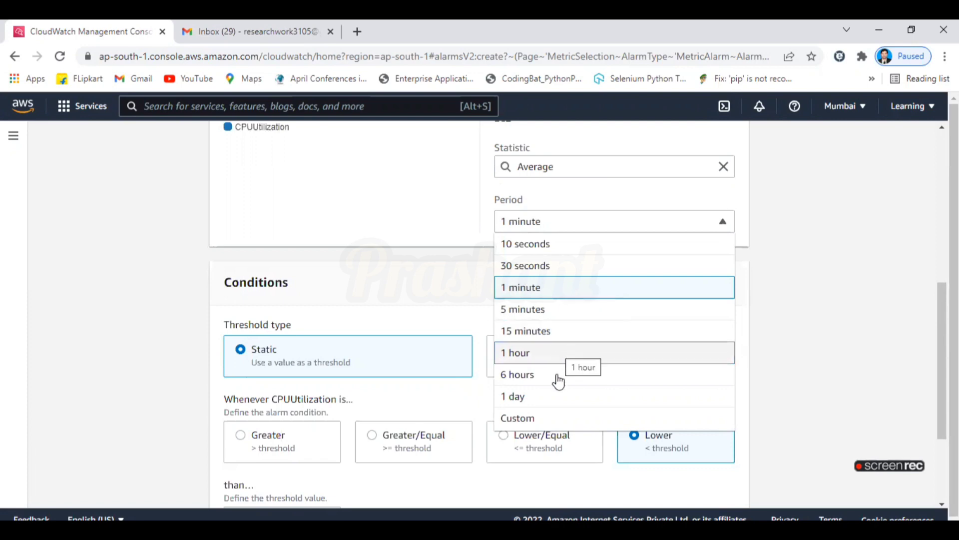
click(783, 311)
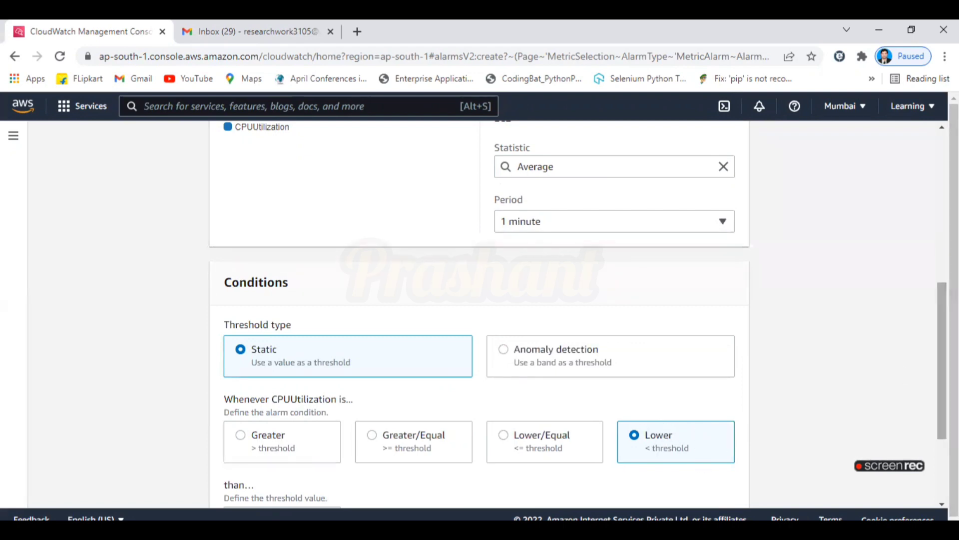
scroll(433, 387, down, 3)
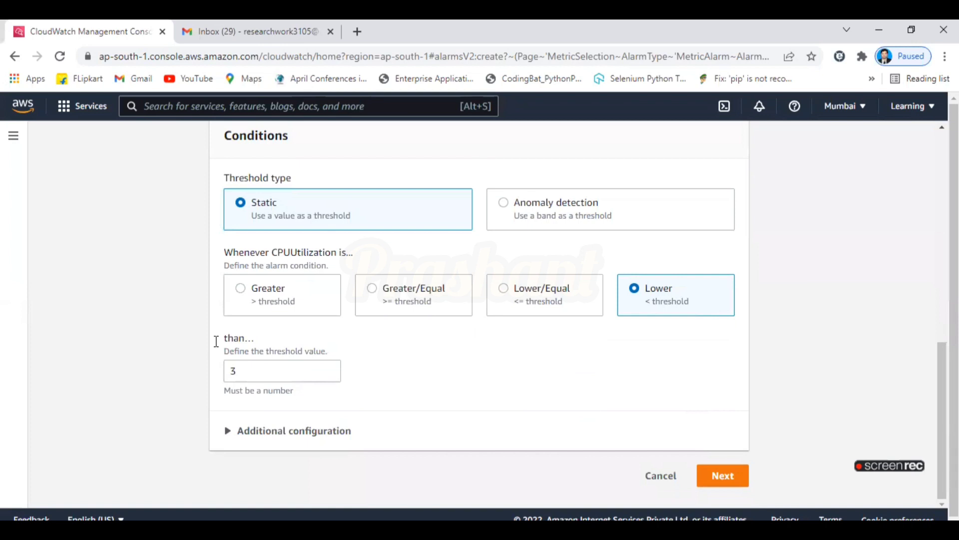
Move to the actions step and choose to create a new SNS topic.
click(723, 475)
scroll(283, 205, down, 2)
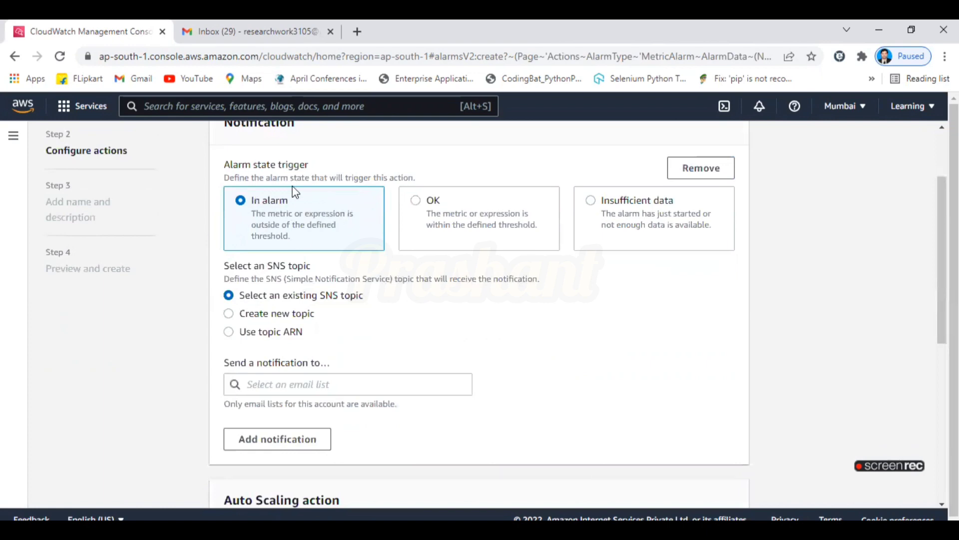
click(258, 314)
scroll(942, 280, down, 1)
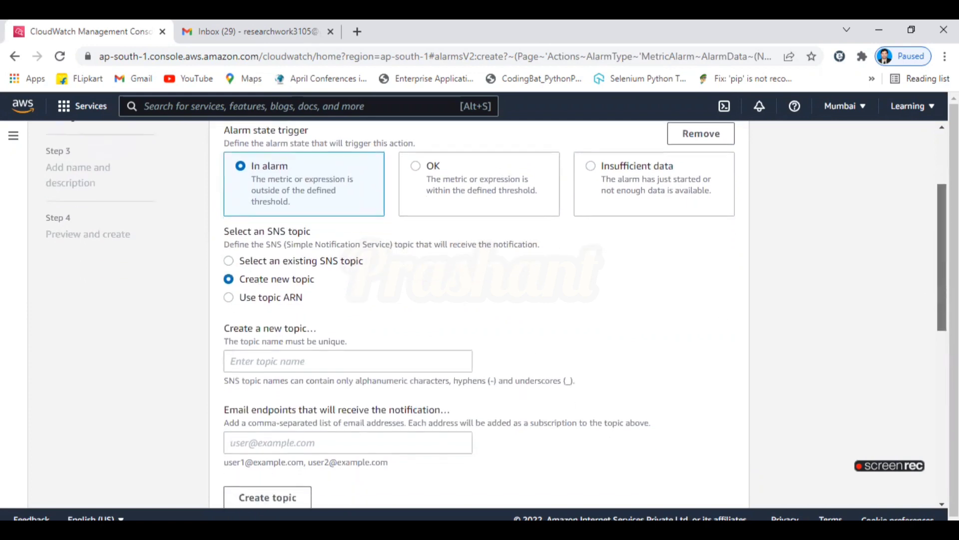
scroll(760, 327, down, 2)
Name the new topic 'CPUUtilization', trimming the invalid extra word.
click(450, 247)
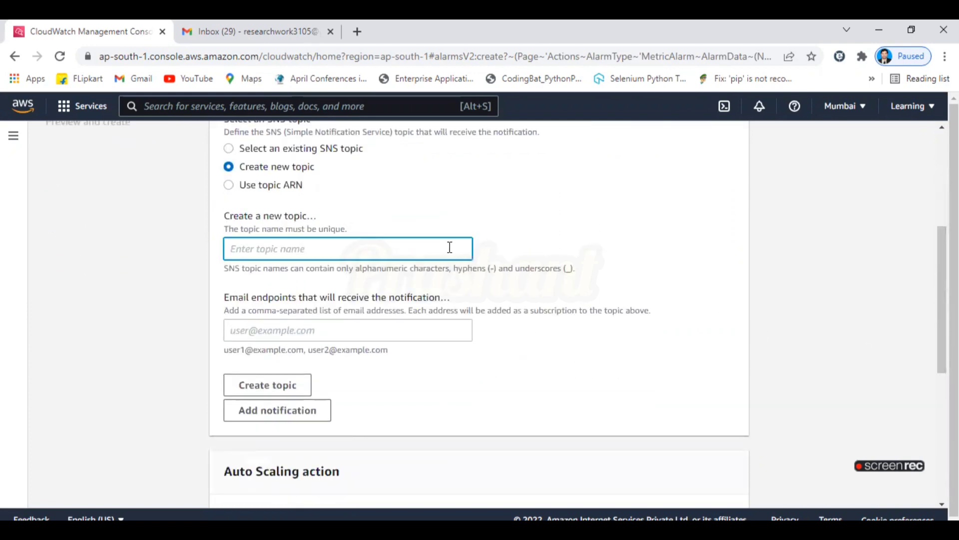
text(CPUUtilization )
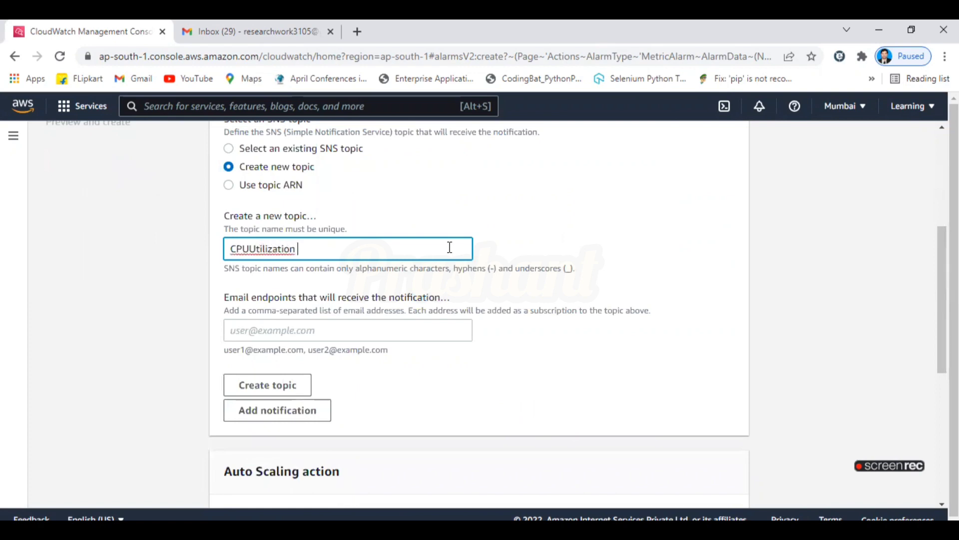
text(imitmi)
click(410, 337)
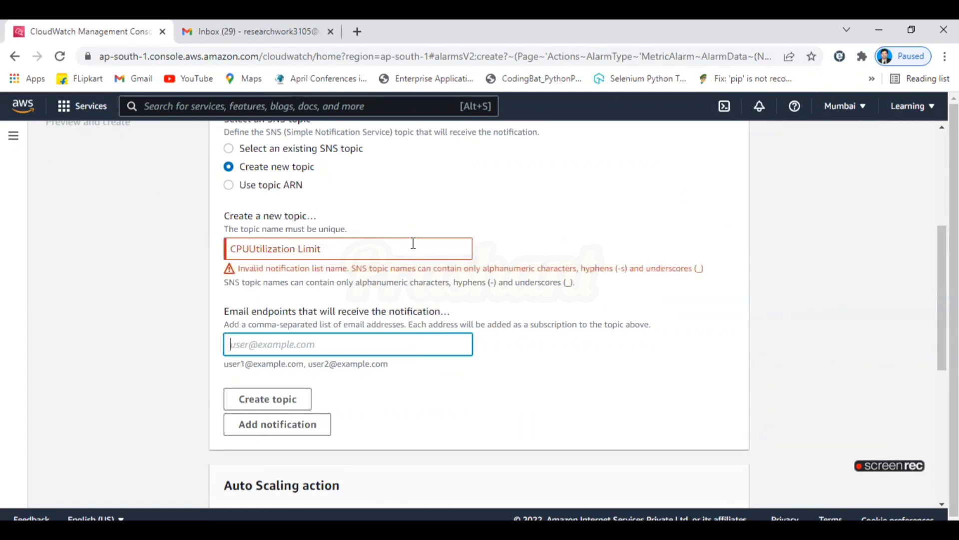
click(413, 243)
key(BackSpace)
key(BackSpace)
key(BackSpace)
key(BackSpace)
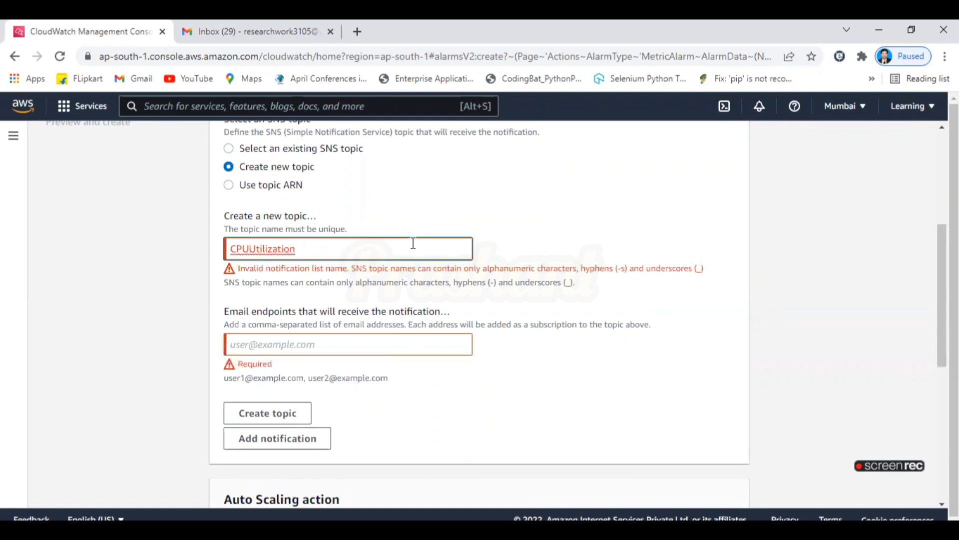
Enter the account's e-mail address as endpoint and create the CPUUtilization topic.
click(423, 332)
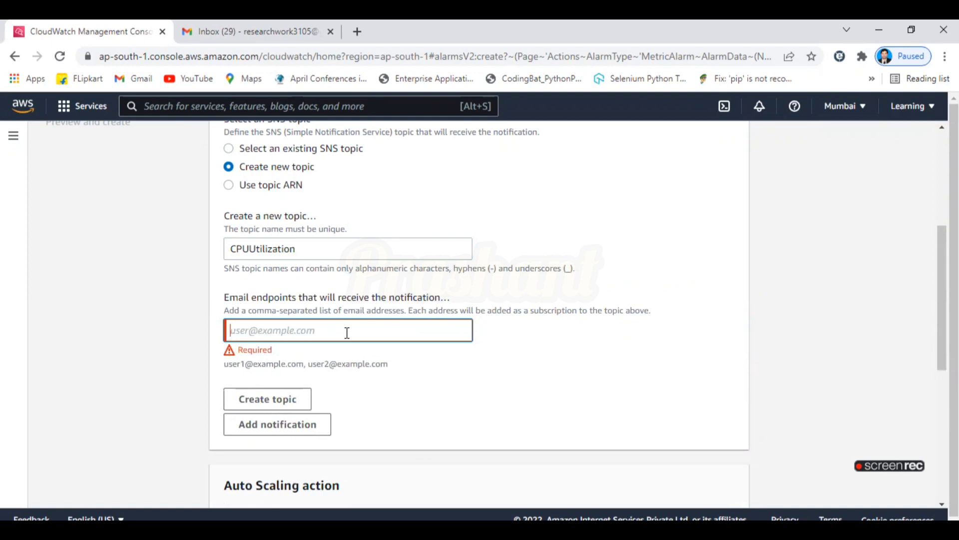
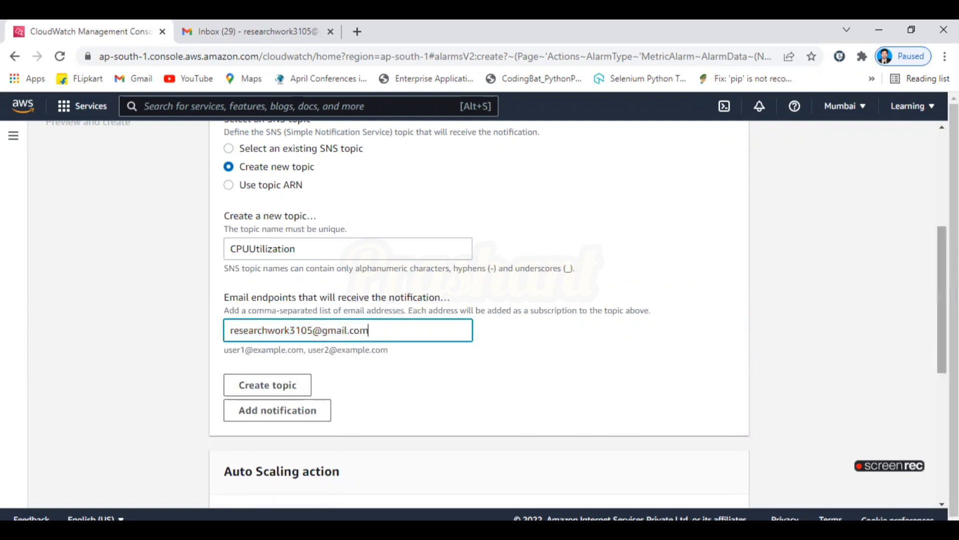
scroll(814, 306, down, 4)
click(293, 185)
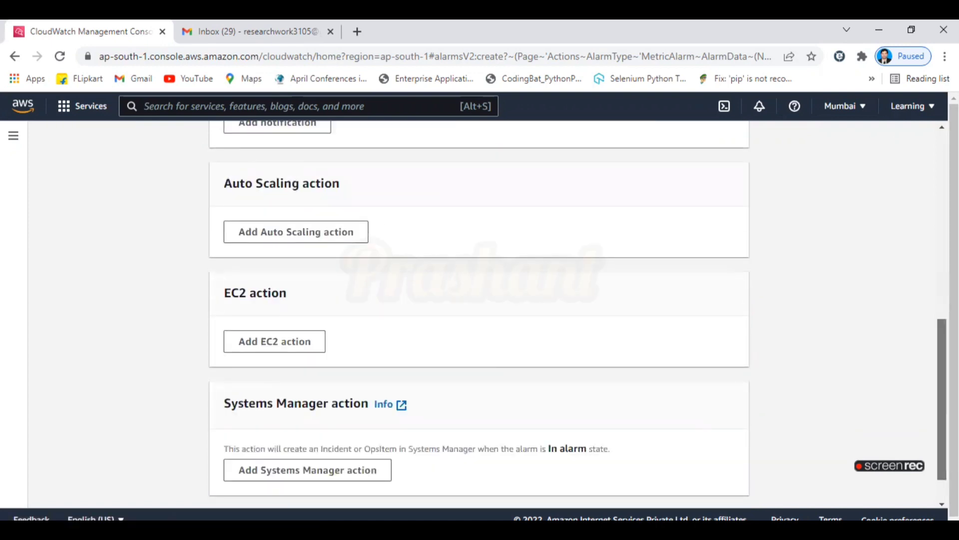
scroll(928, 311, up, 5)
scroll(912, 239, up, 2)
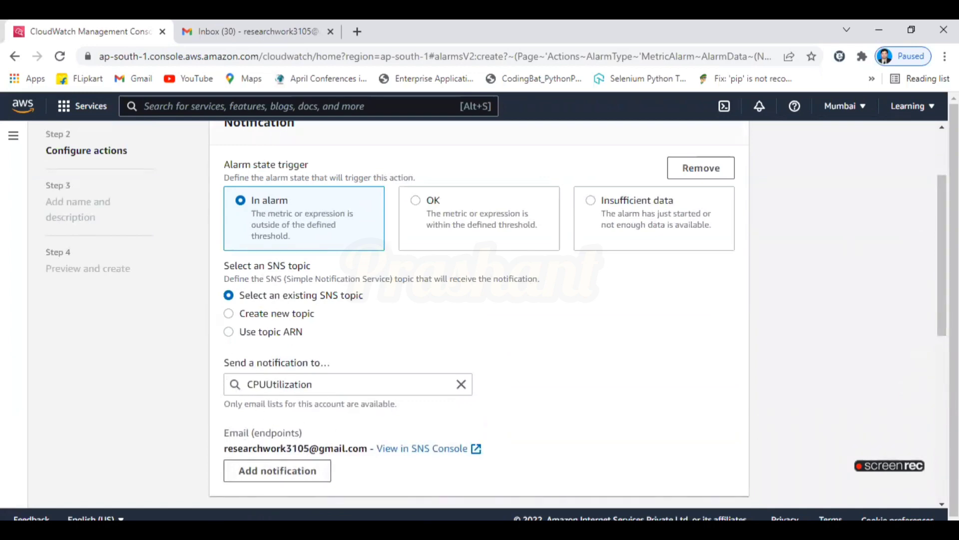
scroll(942, 255, down, 7)
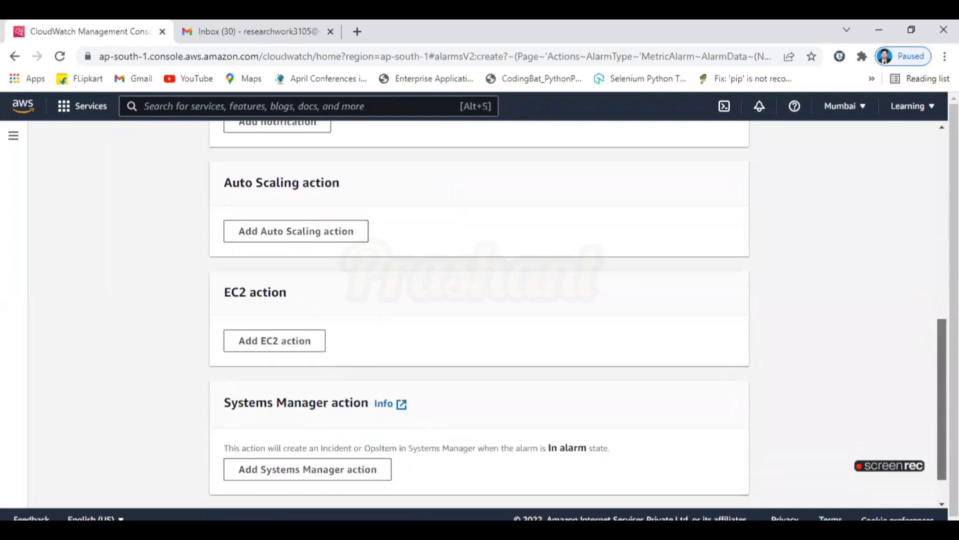
Add an EC2 action that terminates the instance when in alarm, then return to Step 1.
click(289, 349)
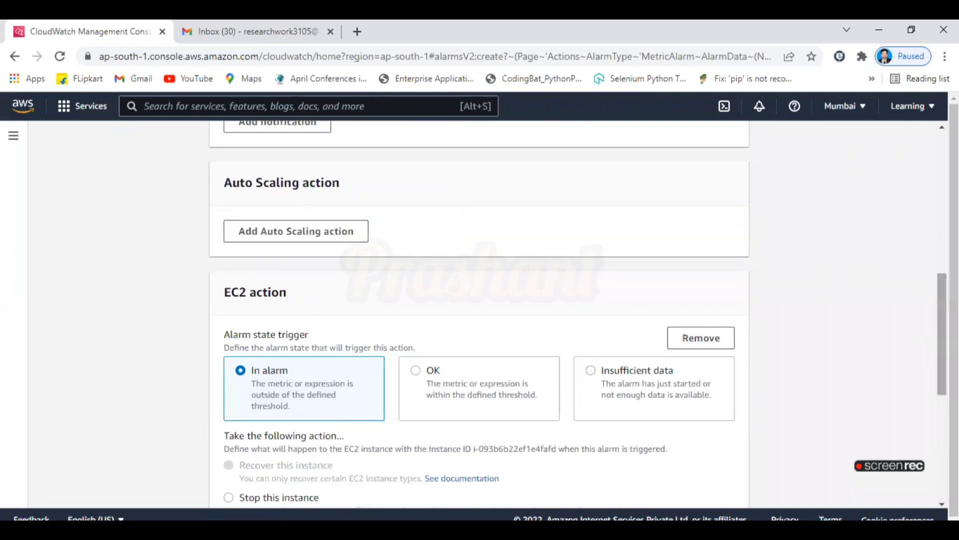
scroll(256, 167, down, 4)
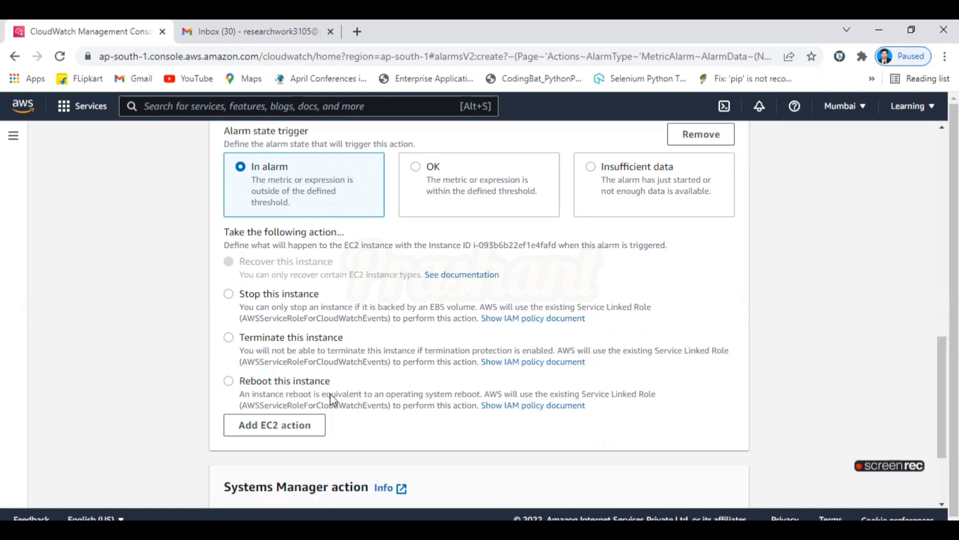
click(229, 337)
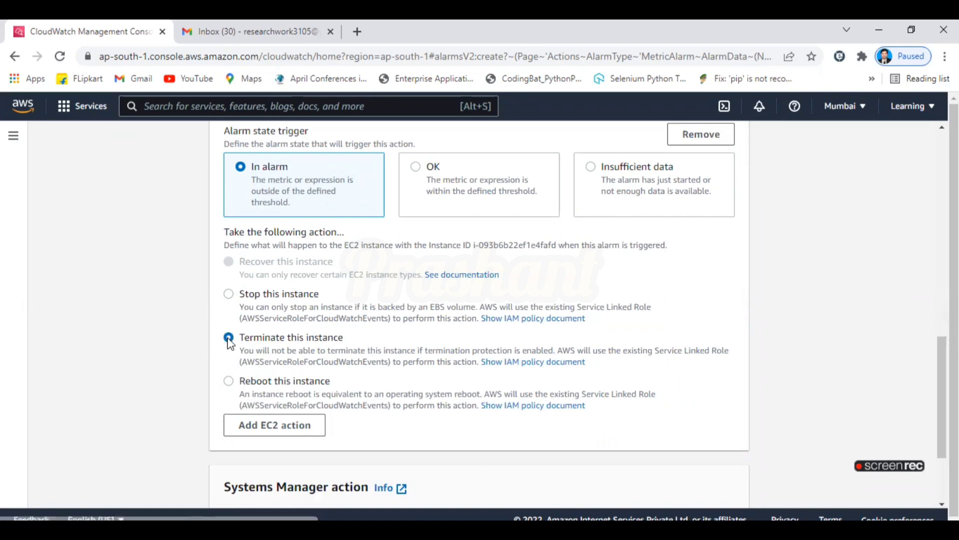
scroll(893, 363, down, 3)
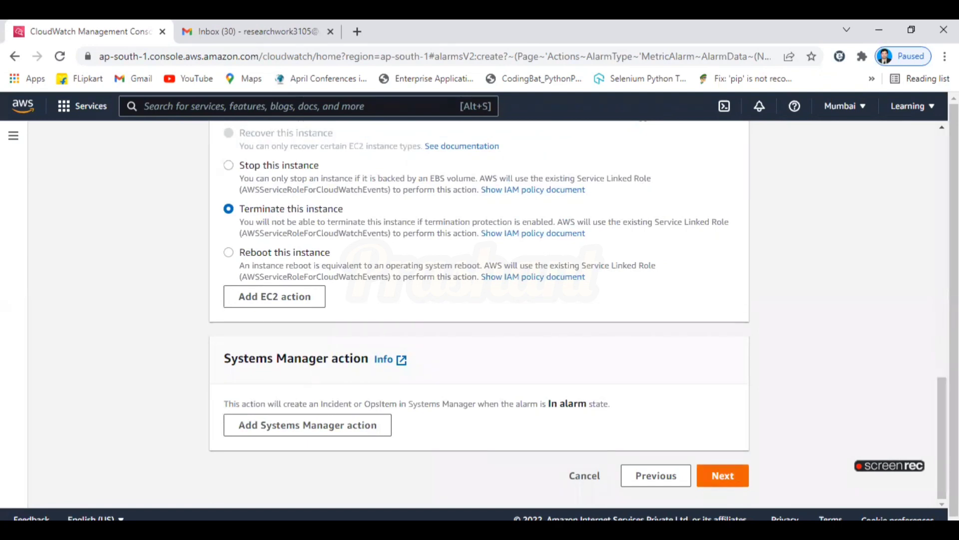
mouse_move(942, 434)
mouse_down()
mouse_move(942, 189)
mouse_move(942, 435)
mouse_up()
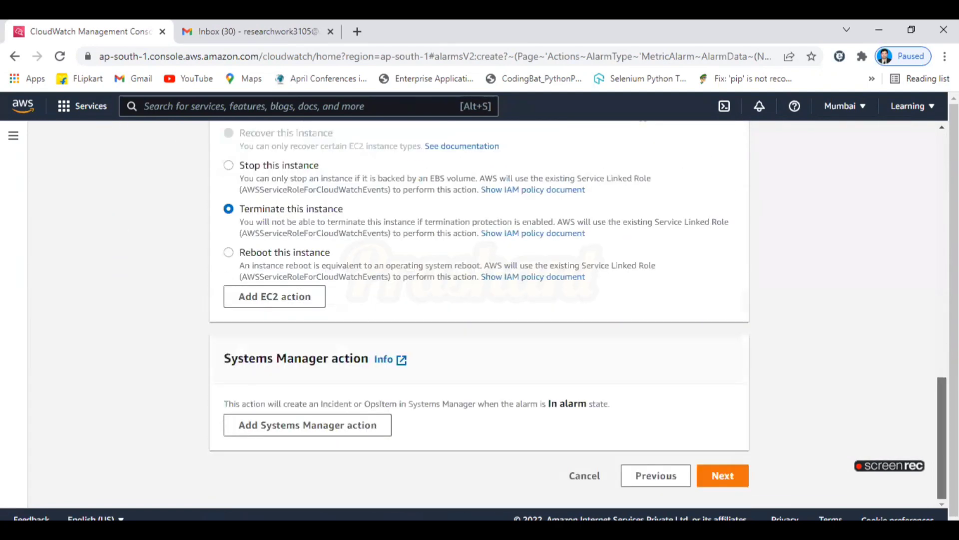
click(656, 476)
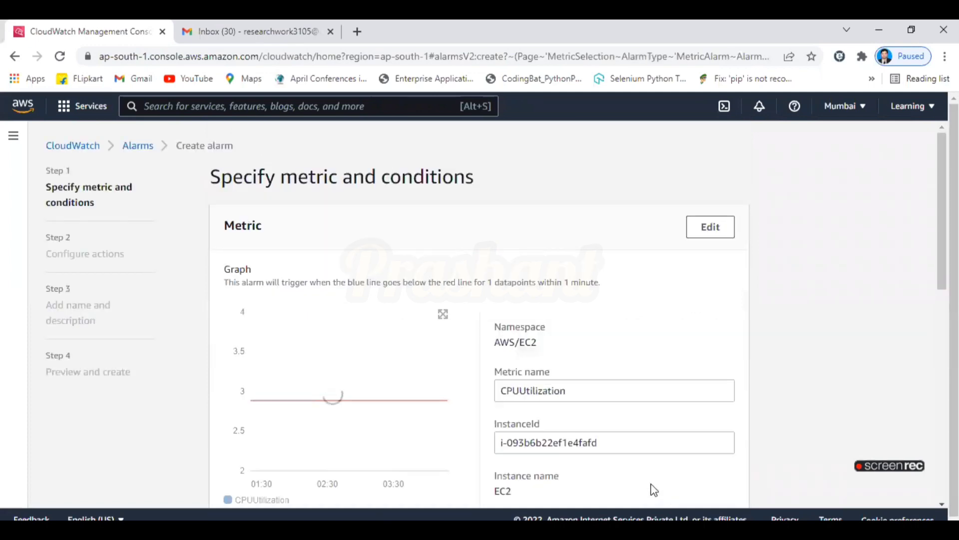
Change the alarm threshold from 3 to 1 and continue to Configure actions.
drag(941, 210, 942, 252)
scroll(473, 448, down, 8)
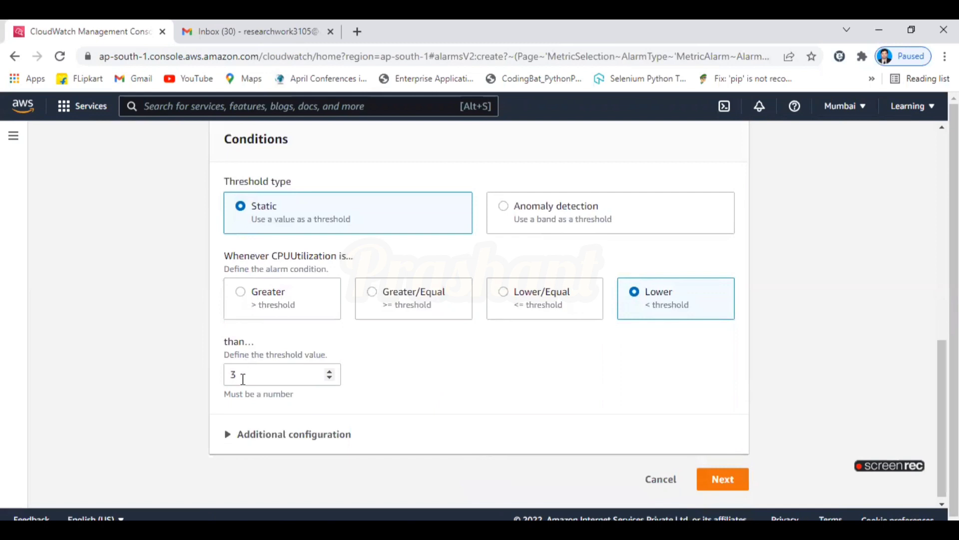
double_click(243, 379)
text(1)
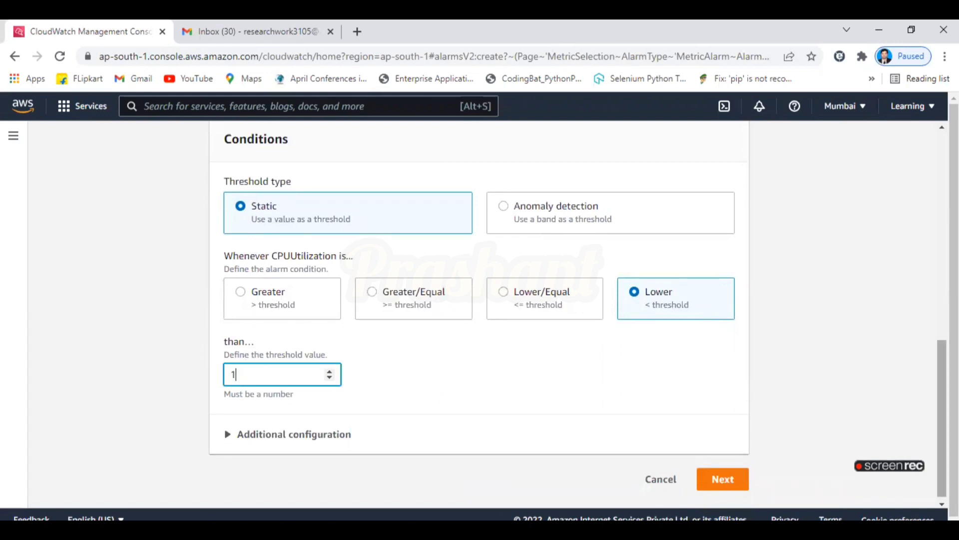
scroll(940, 387, down, 1)
click(739, 475)
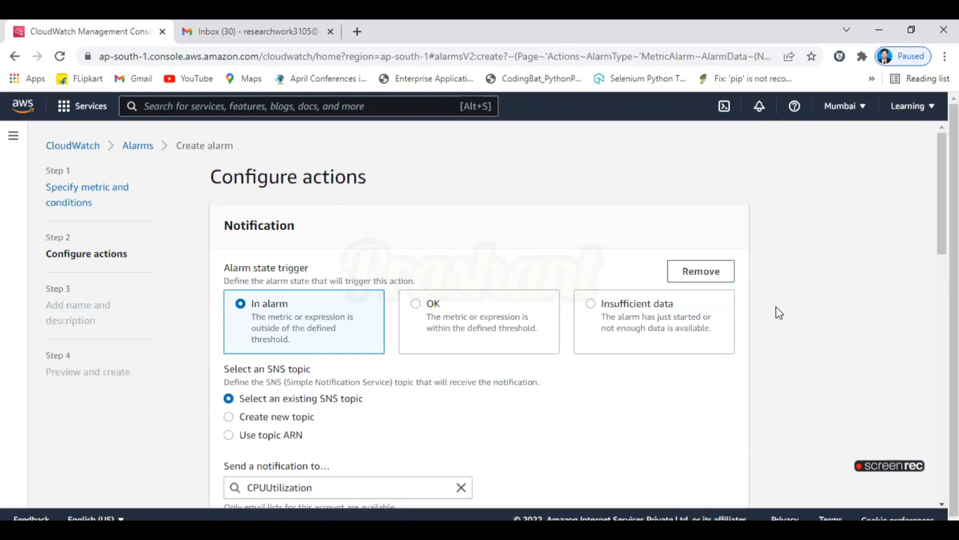
scroll(306, 259, down, 5)
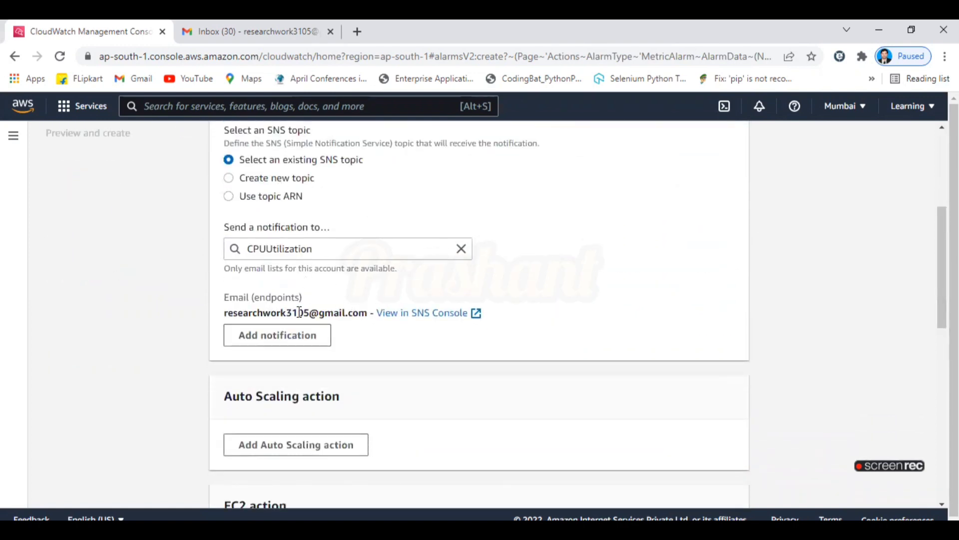
Add a second notification and choose to create a new SNS topic for it.
click(302, 347)
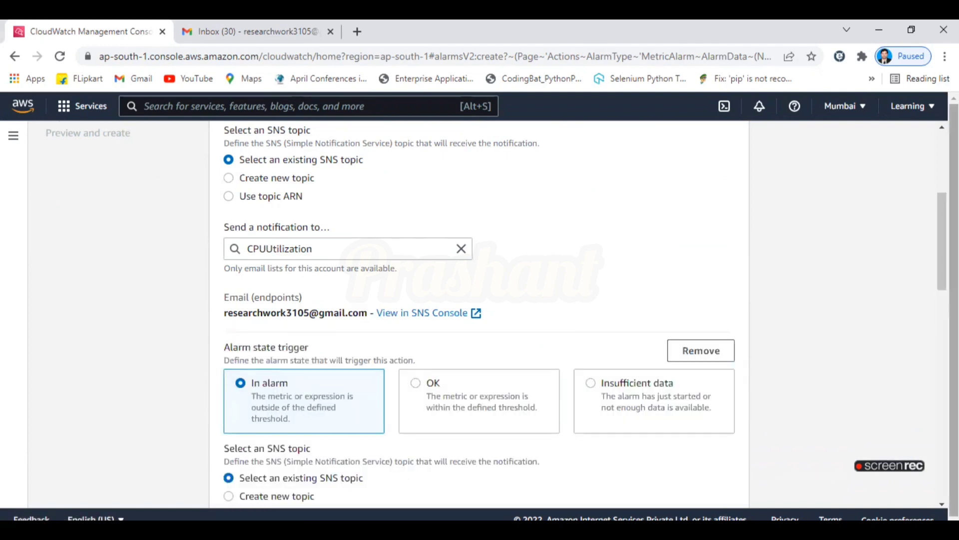
scroll(942, 240, down, 3)
scroll(461, 272, down, 2)
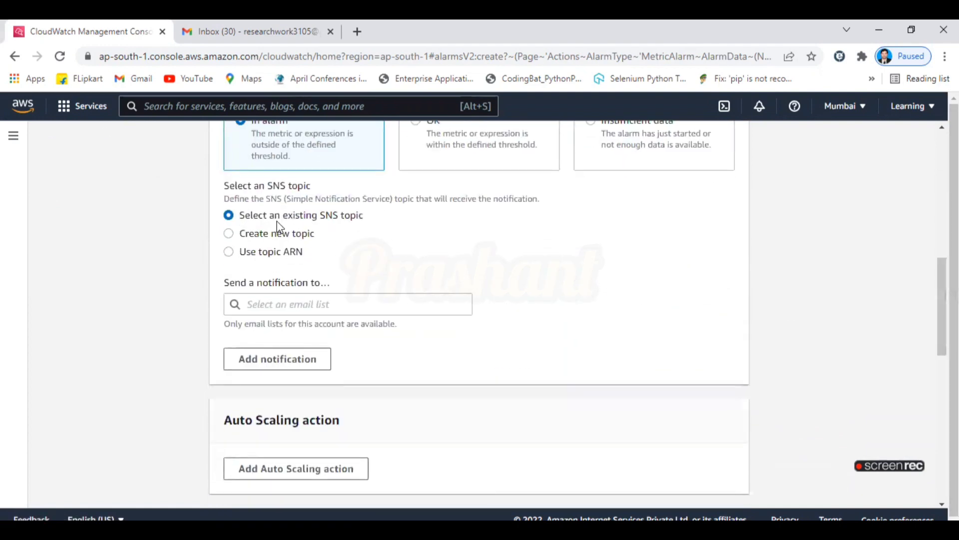
scroll(928, 238, up, 7)
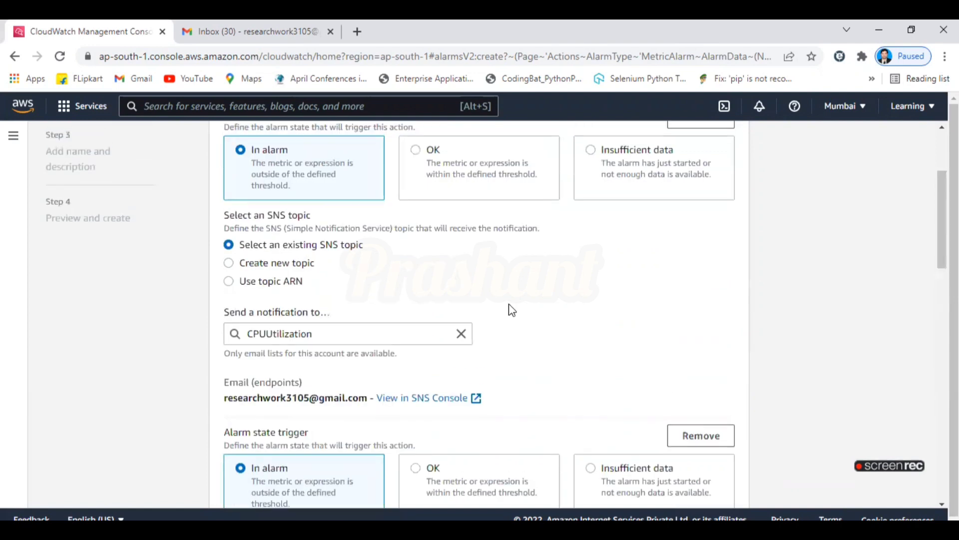
click(288, 269)
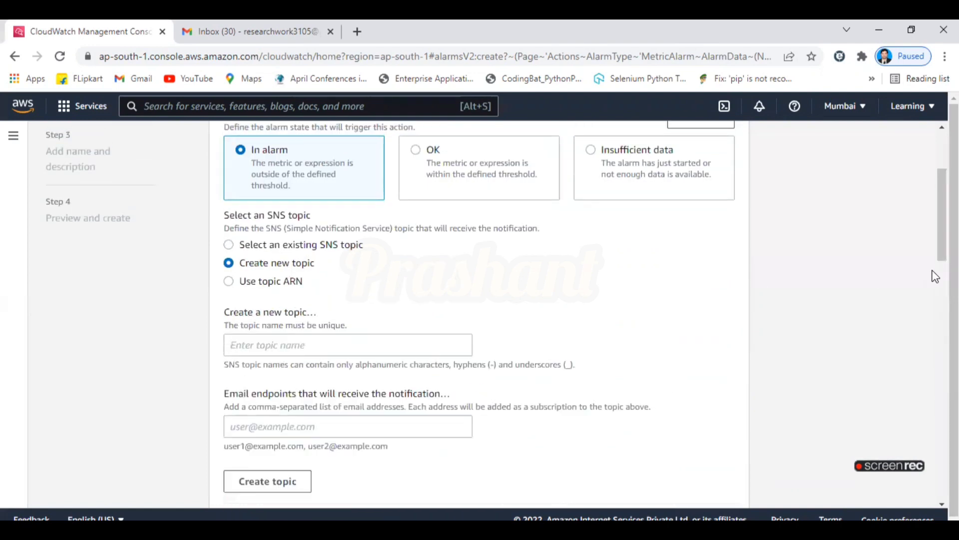
scroll(942, 278, down, 5)
scroll(942, 277, down, 5)
scroll(942, 278, up, 6)
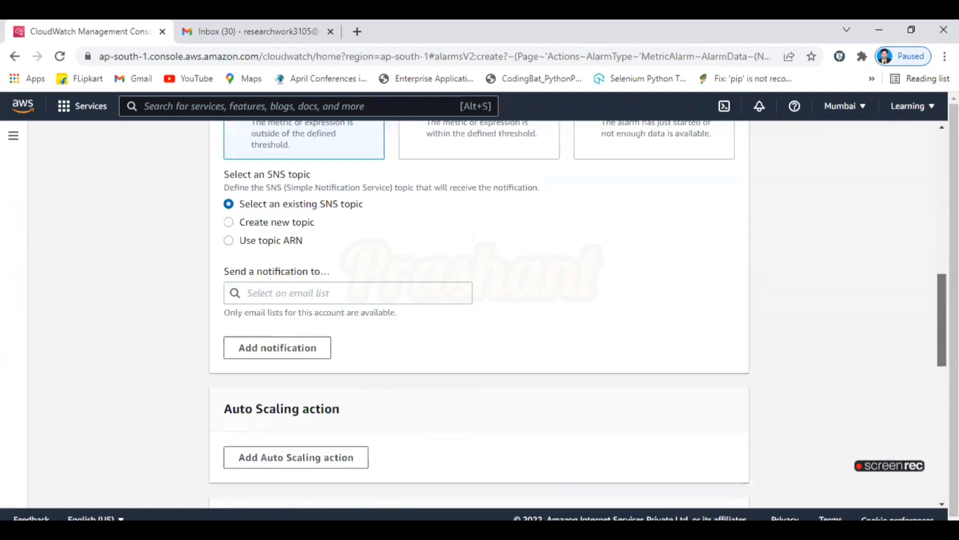
scroll(478, 283, up, 3)
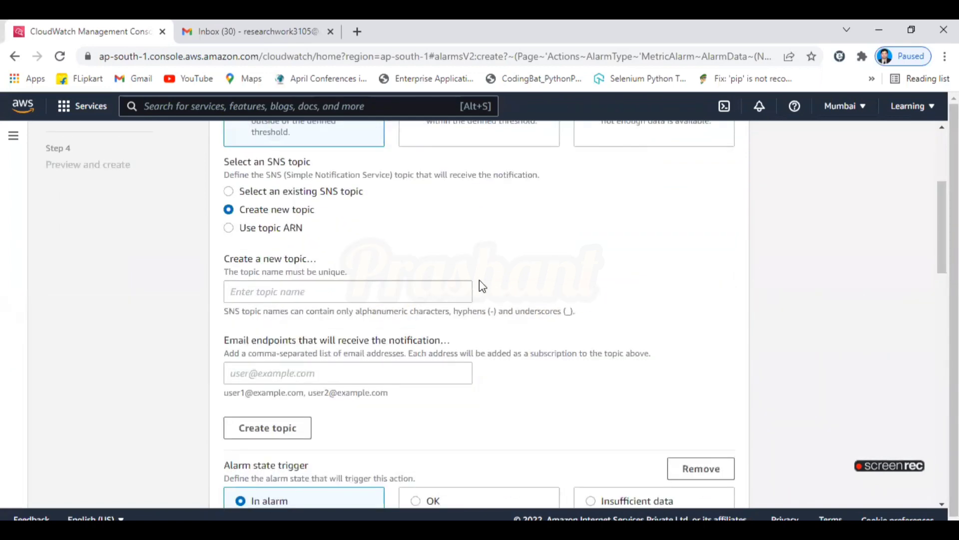
Create the 'CPUUtilizatio' topic with the account's e-mail address as its endpoint.
click(264, 291)
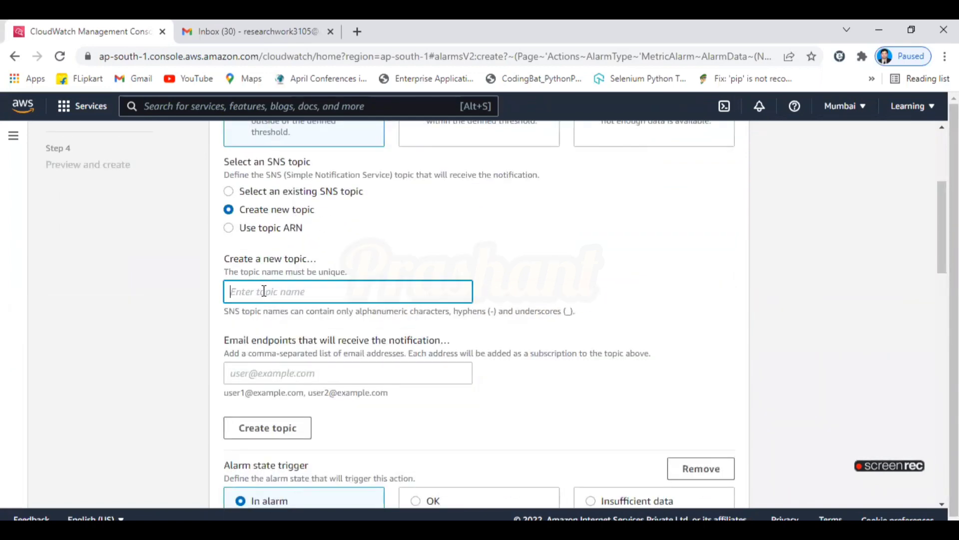
text(CPUUtilization)
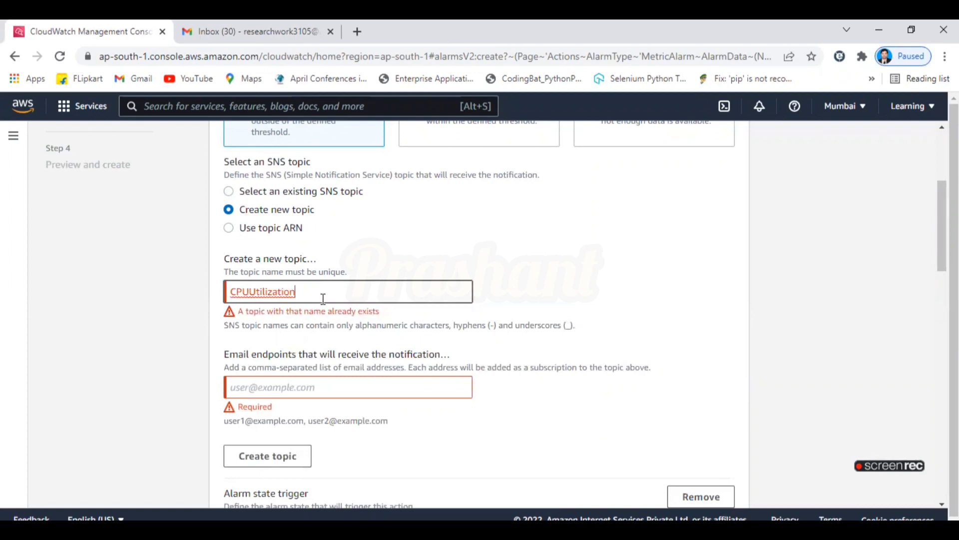
key(BackSpace)
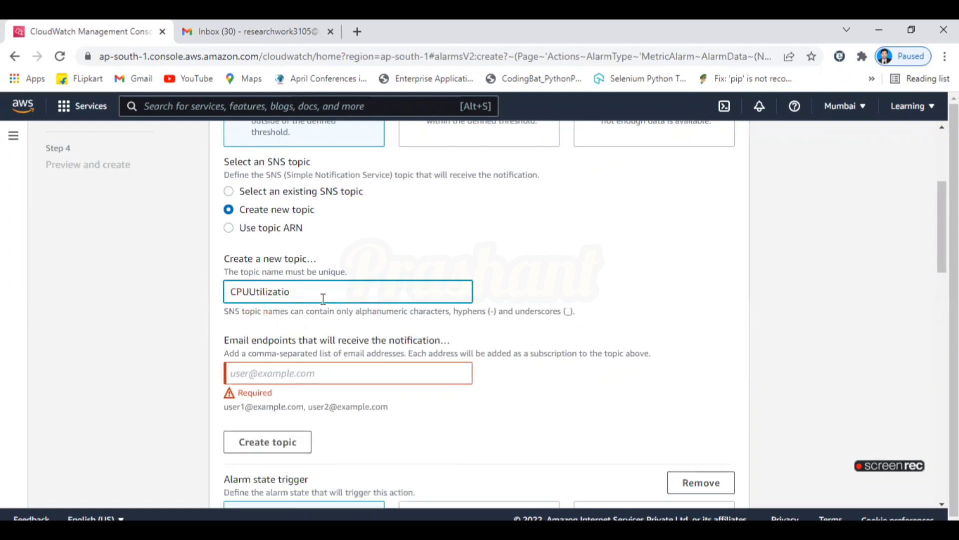
key(Tab)
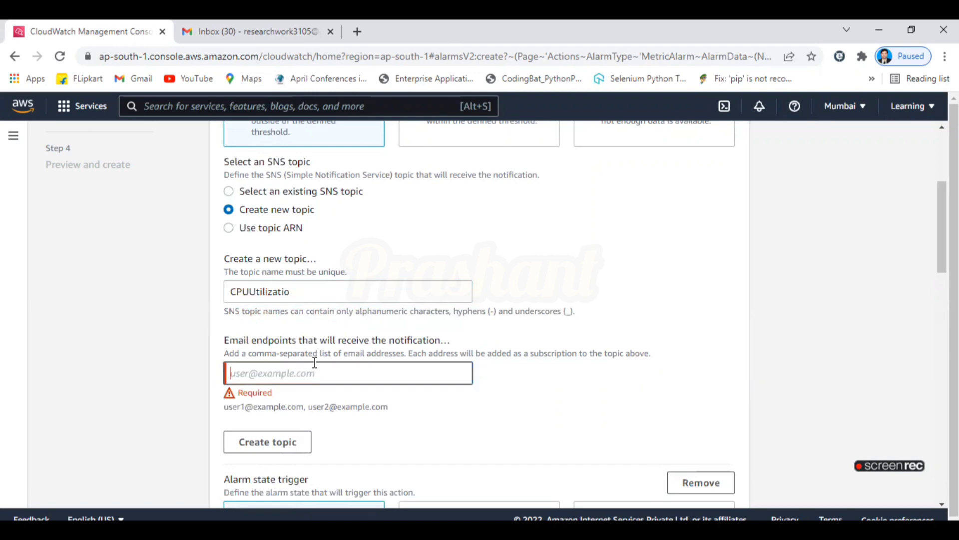
click(312, 372)
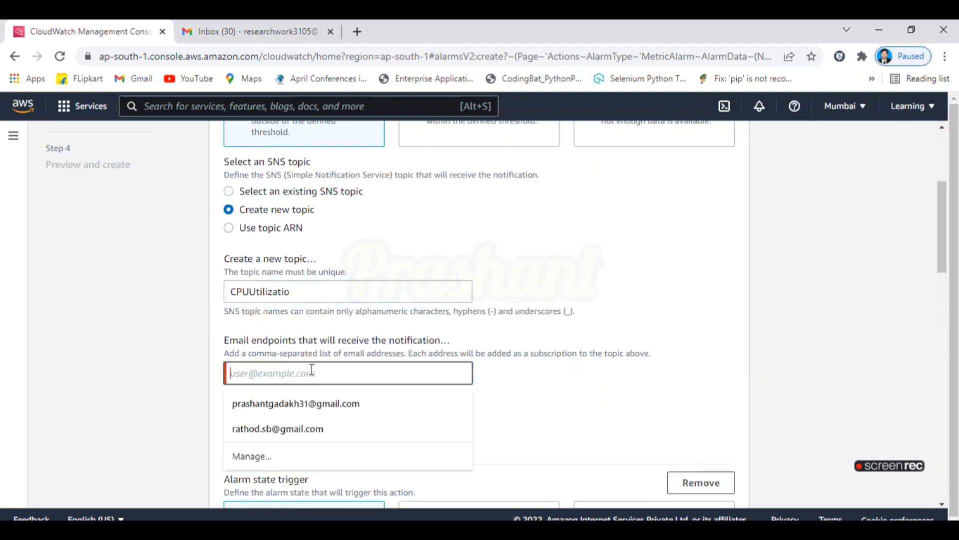
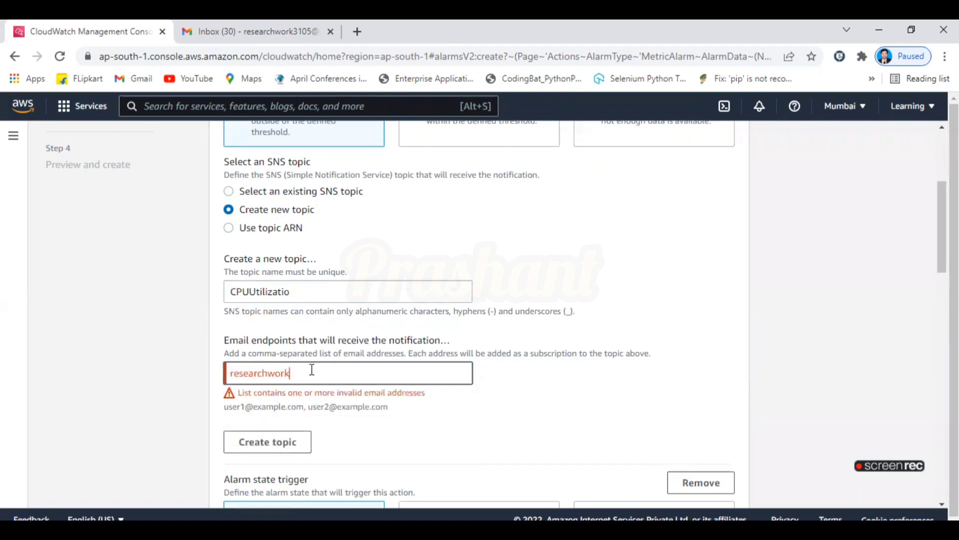
key(Tab)
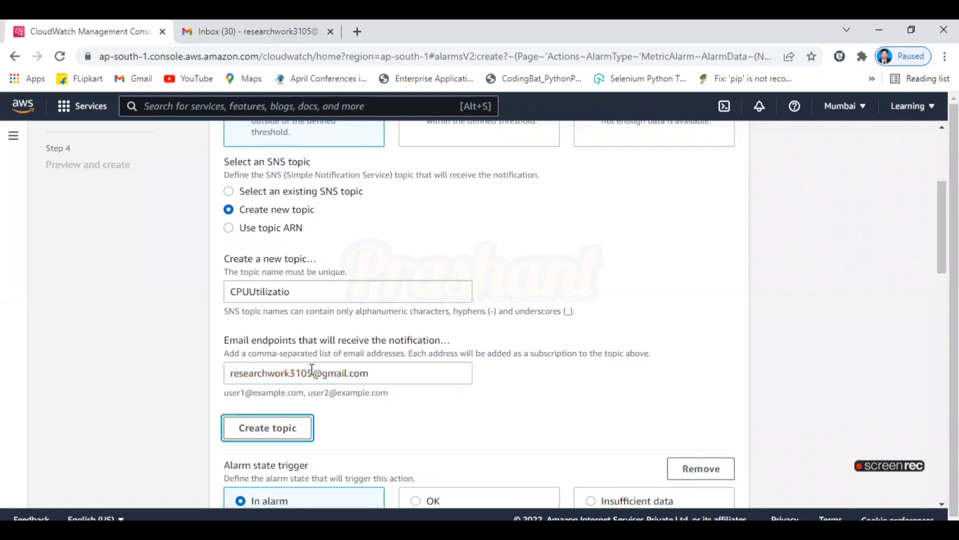
click(292, 426)
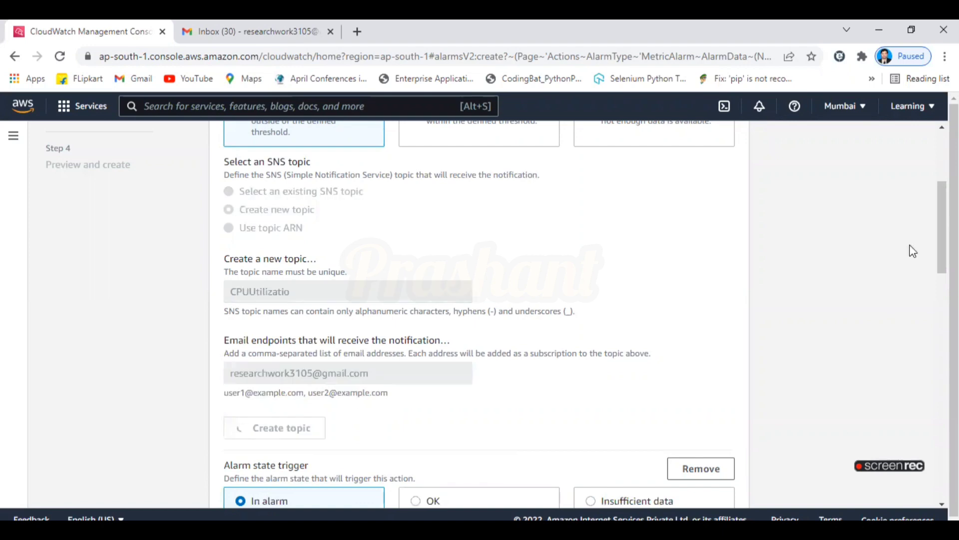
scroll(415, 250, down, 3)
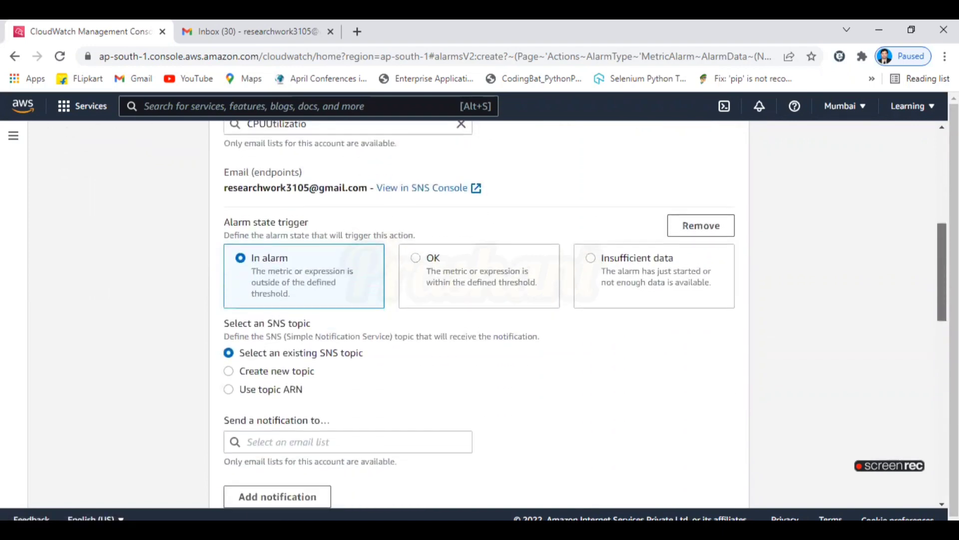
drag(942, 265, 942, 351)
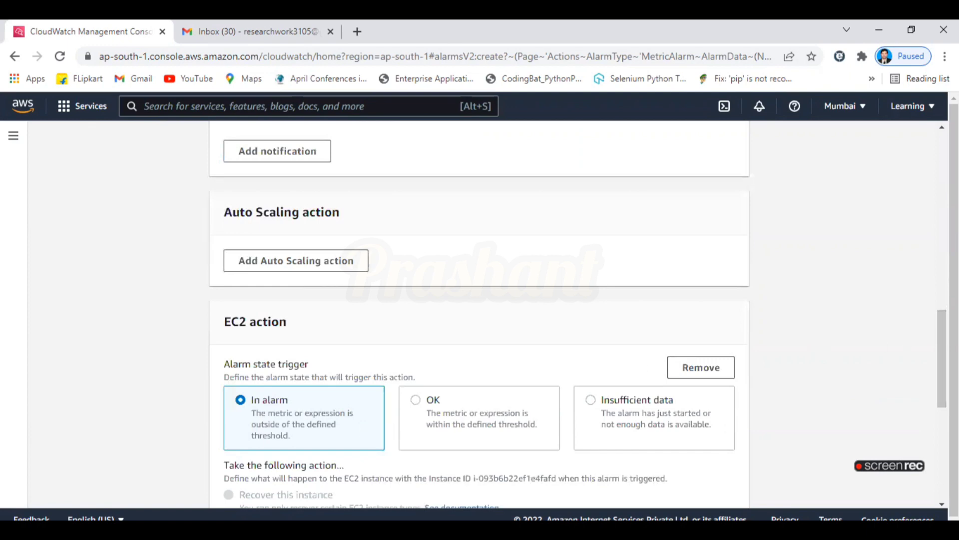
scroll(297, 258, down, 6)
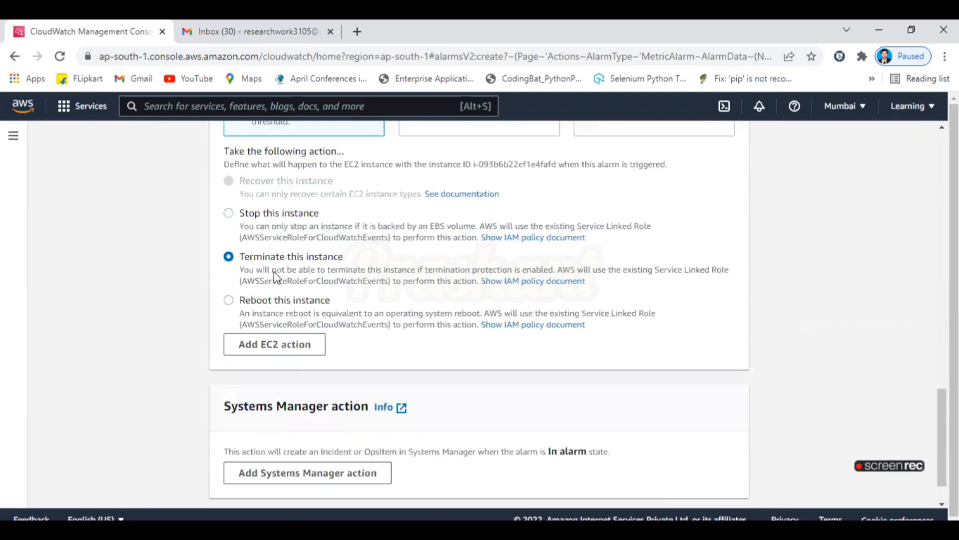
scroll(942, 439, down, 1)
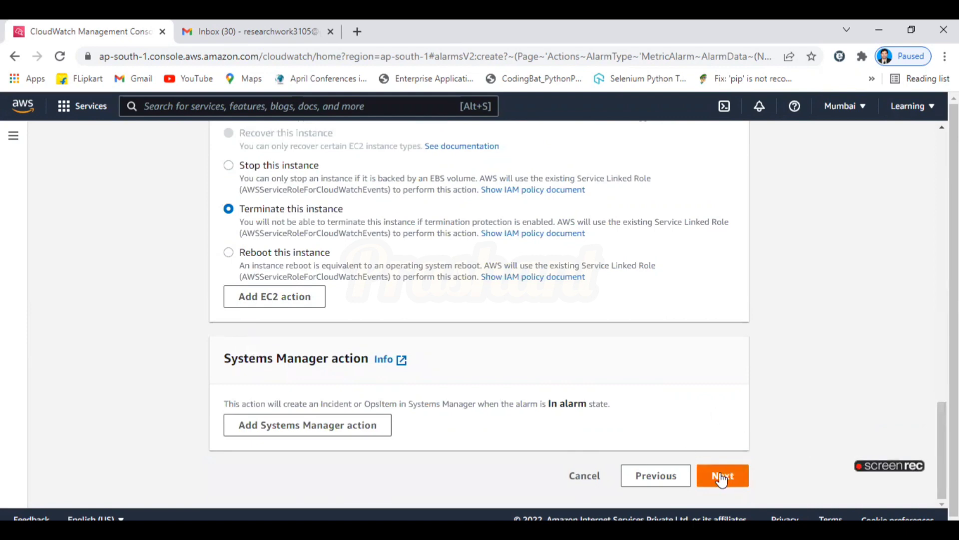
Pick the account's e-mail address as the remaining notification's recipient and advance to Step 3.
drag(941, 466, 934, 305)
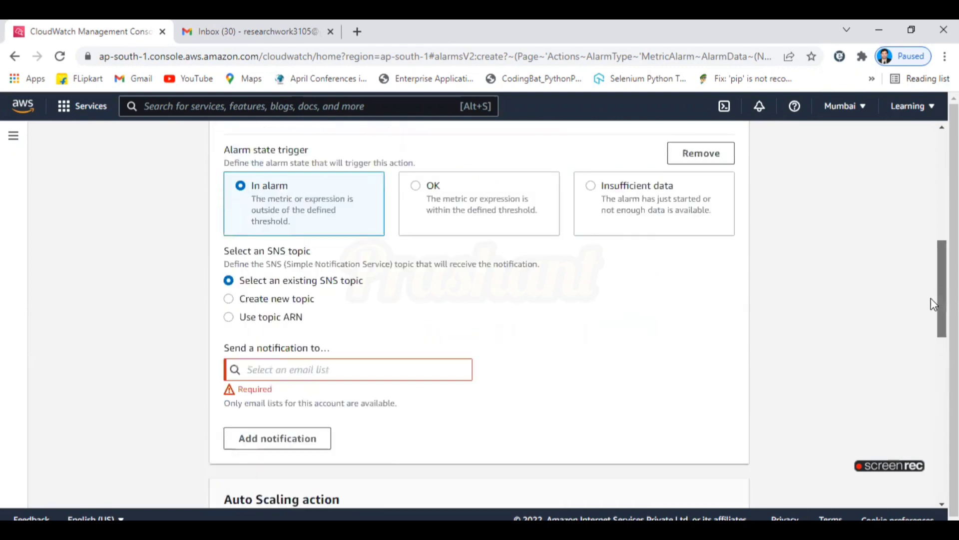
click(383, 371)
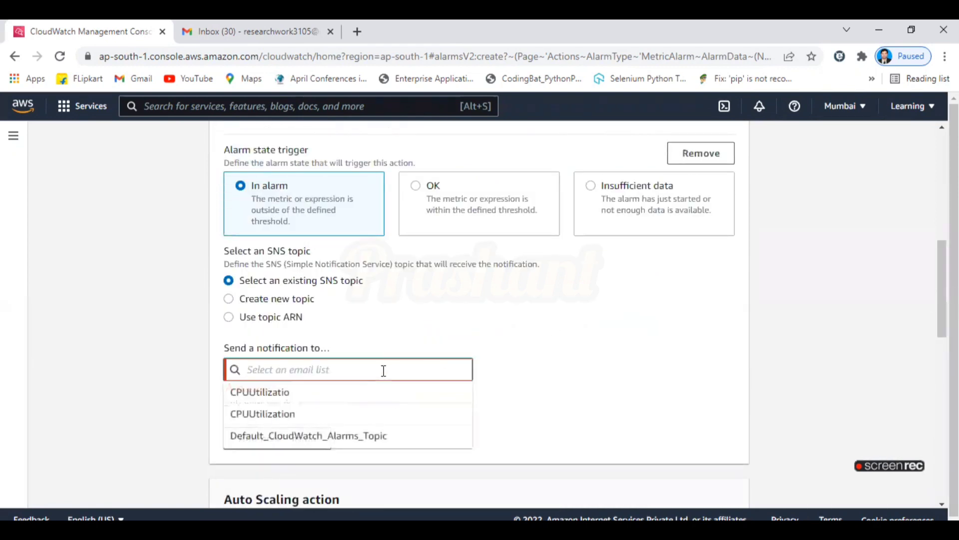
click(395, 334)
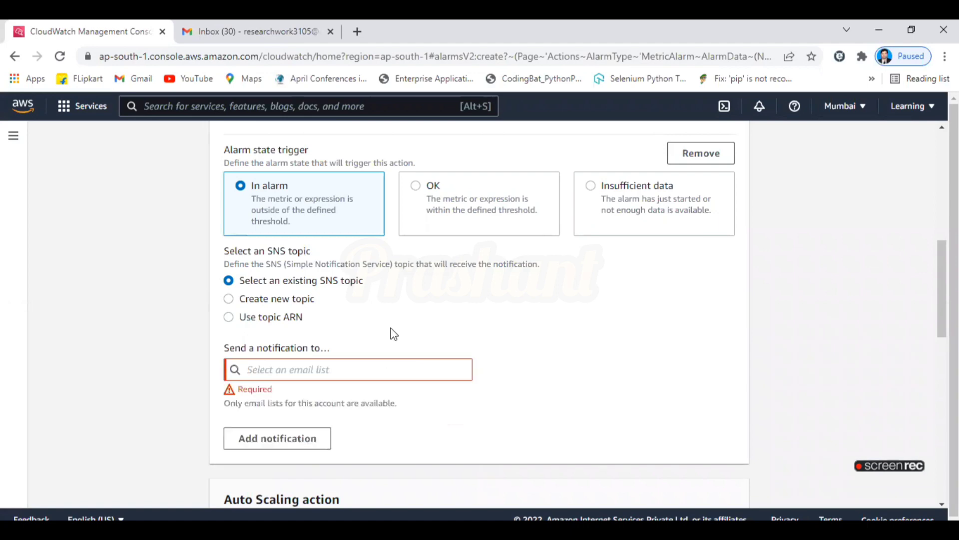
click(373, 368)
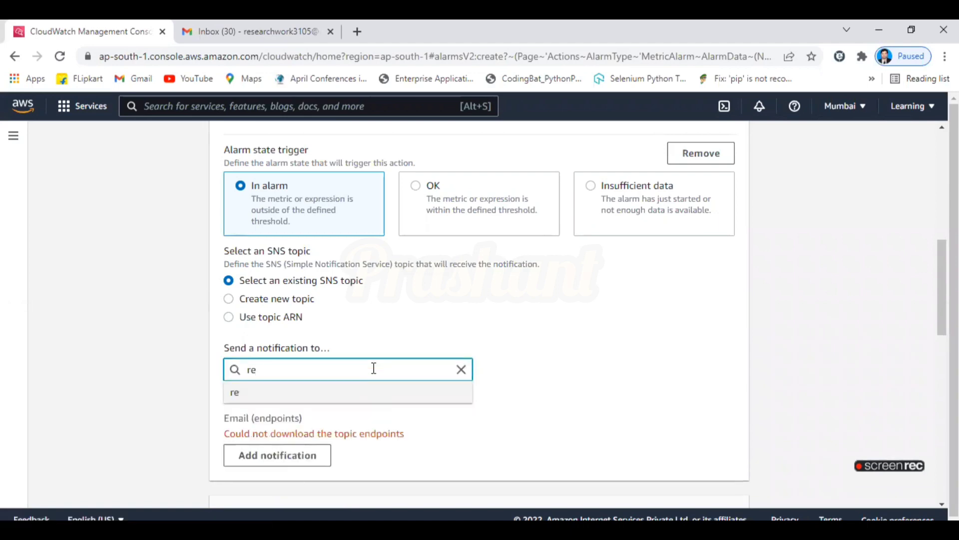
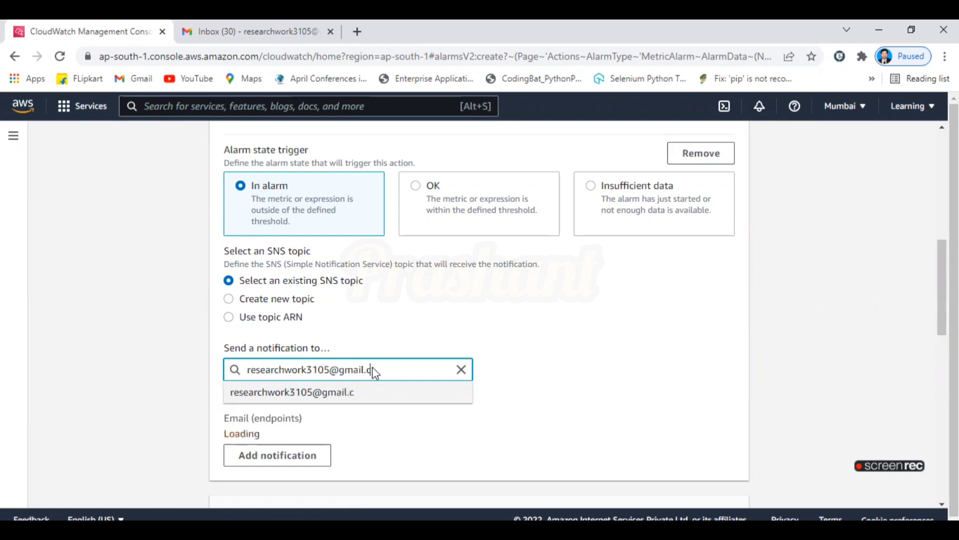
click(370, 392)
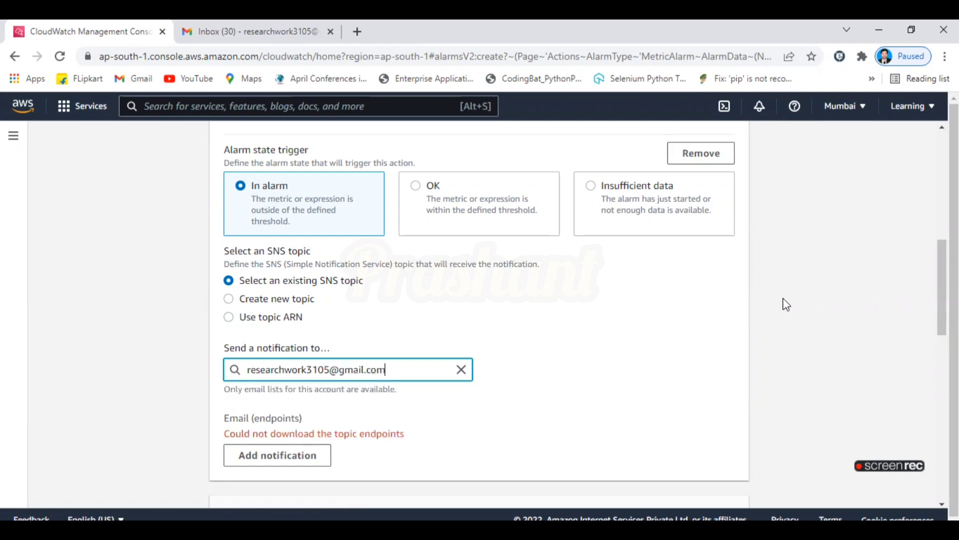
drag(942, 296, 942, 462)
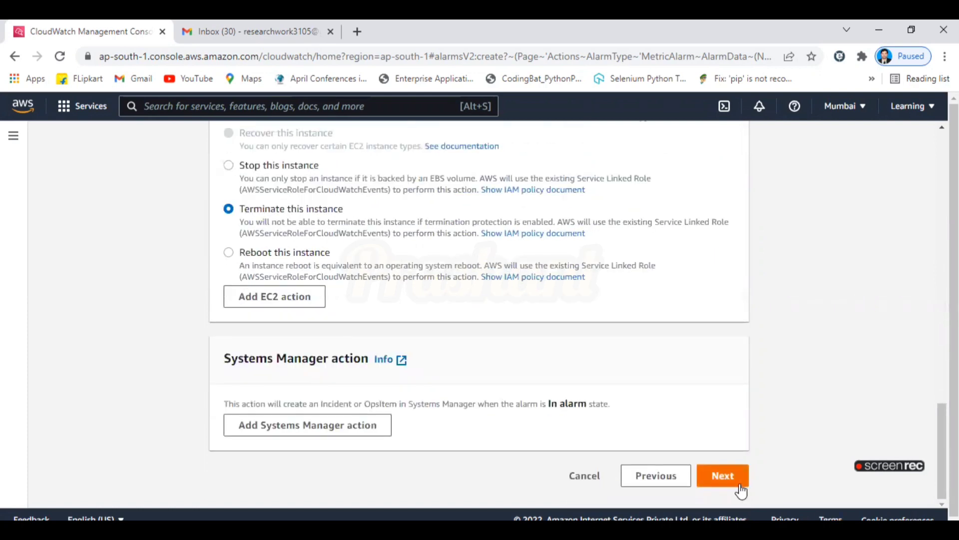
click(723, 475)
Name the alarm 'CPU Utilization Limit' with description 'Hello' and continue to the preview.
click(371, 290)
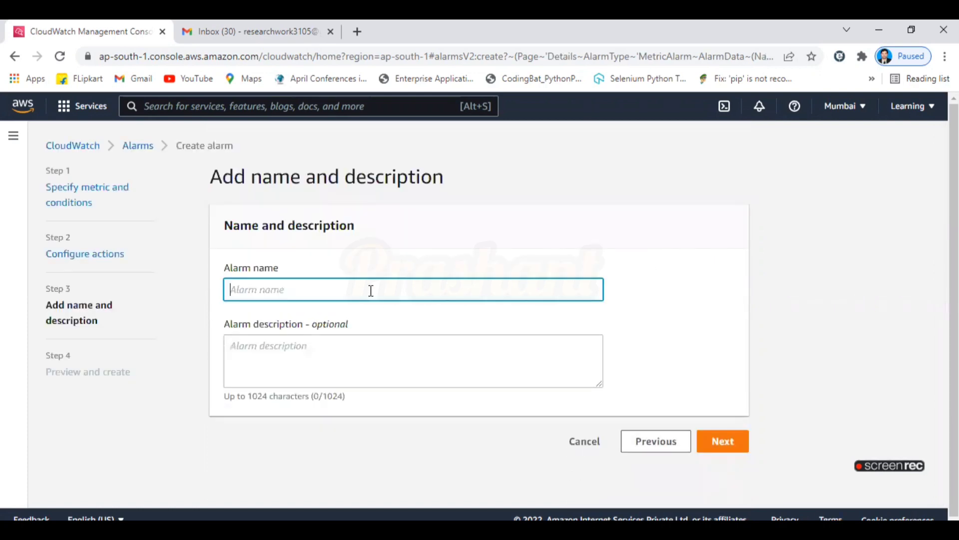
text(CPU Utilization Limit)
click(364, 354)
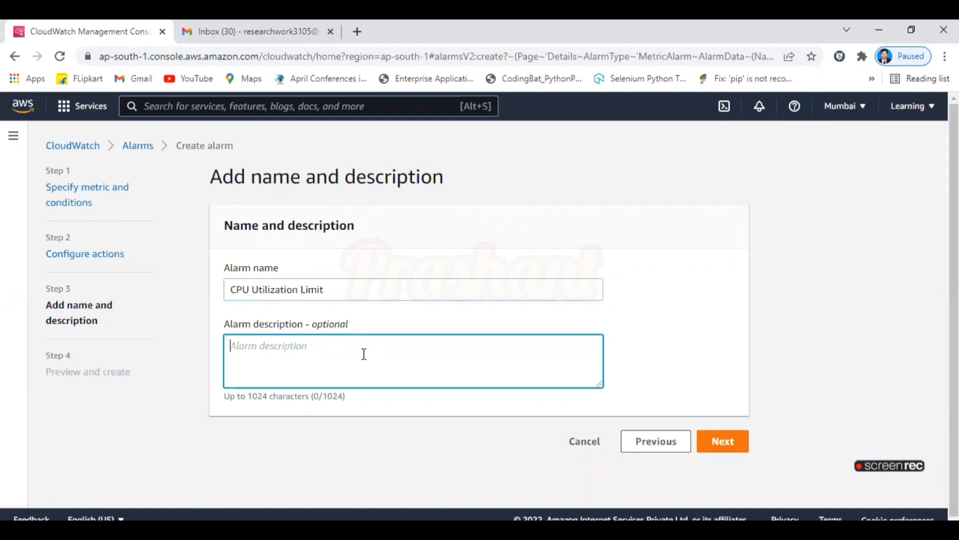
text(Hello)
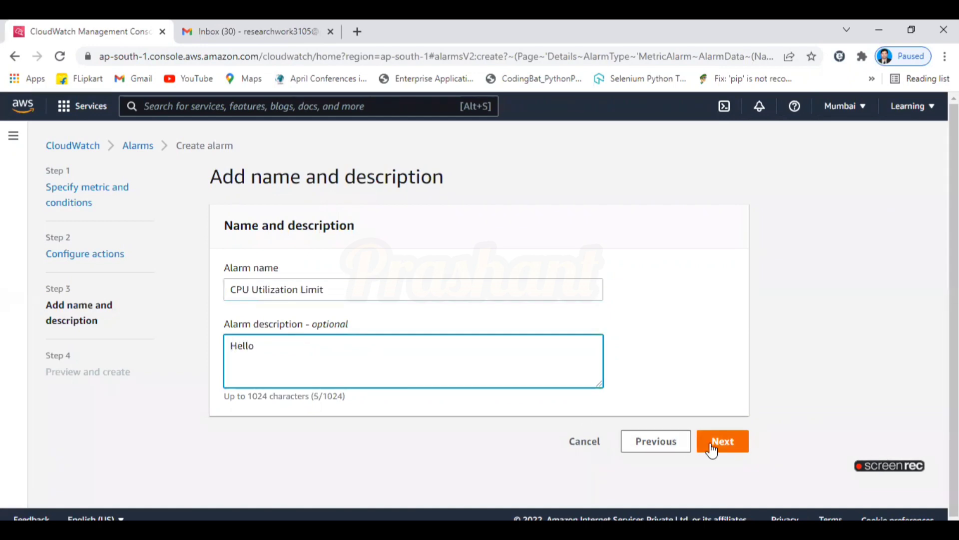
click(722, 442)
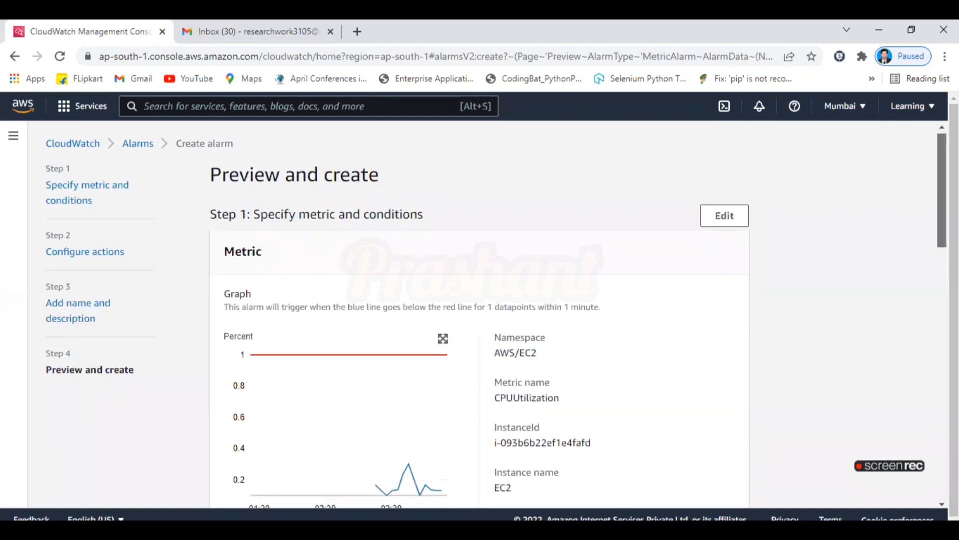
Scroll through the review page and create the CPU Utilization Limit alarm.
scroll(307, 274, down, 2)
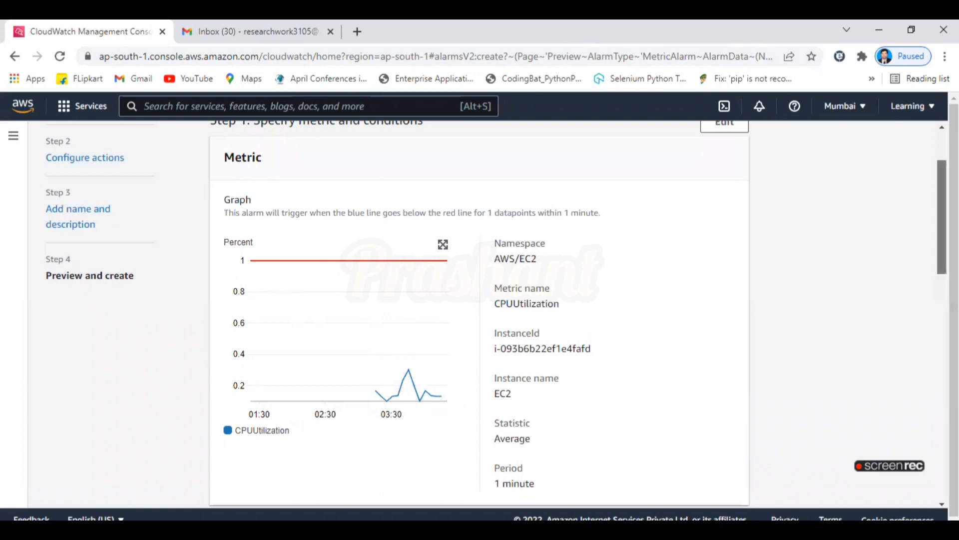
scroll(479, 310, down, 10)
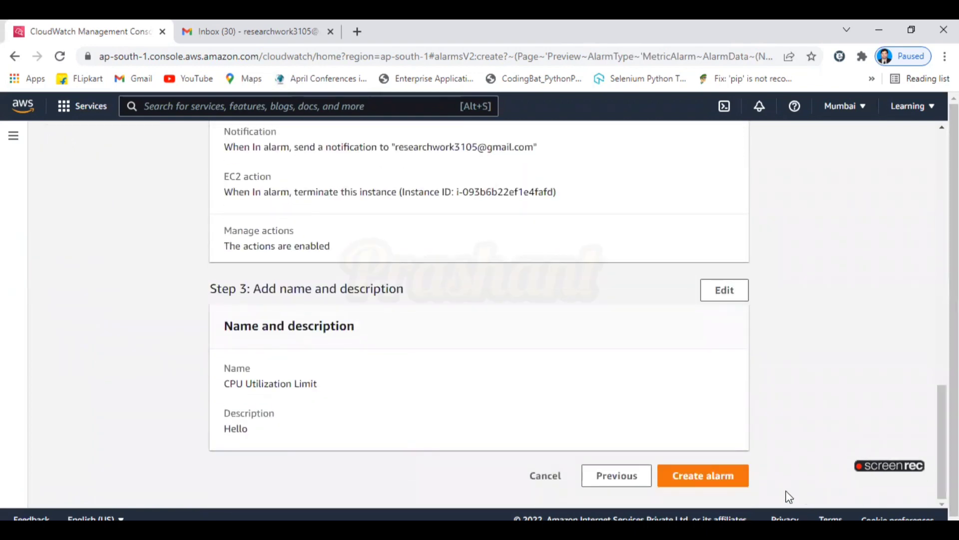
click(736, 486)
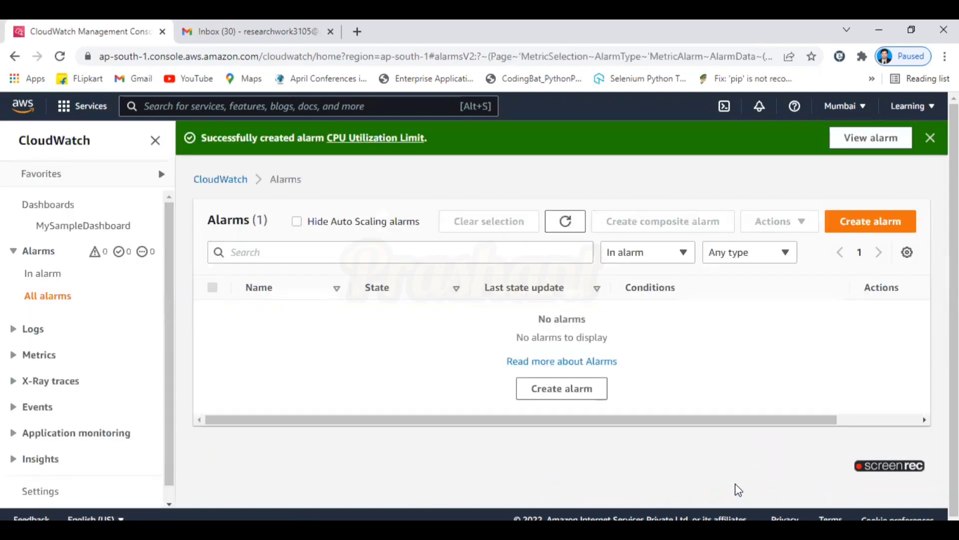
View the new CPU Utilization Limit alarm's details.
click(871, 138)
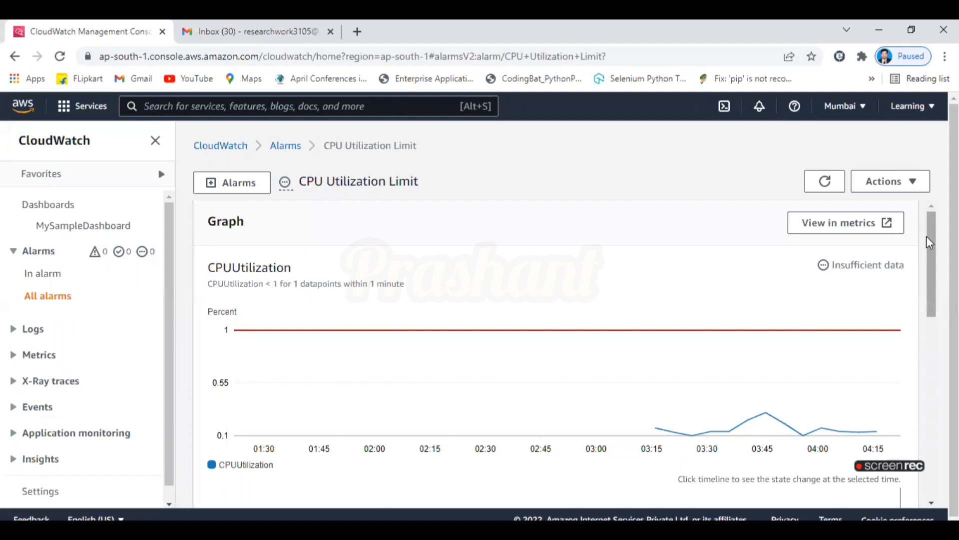
scroll(930, 250, down, 2)
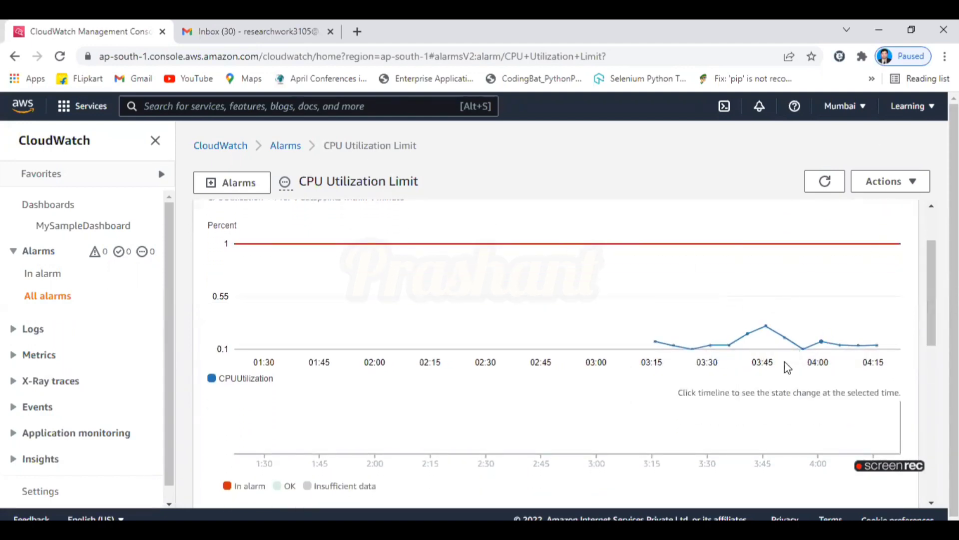
scroll(930, 326, down, 3)
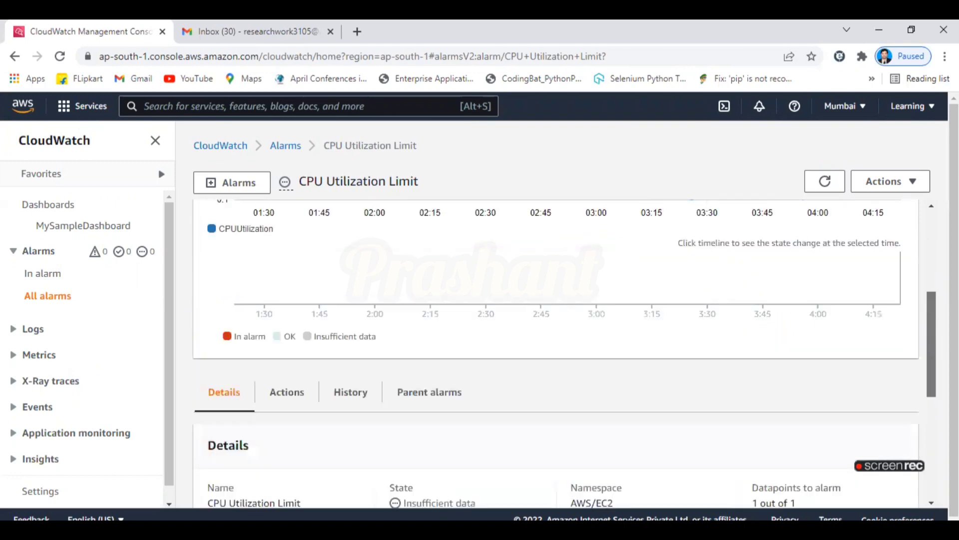
scroll(930, 325, down, 5)
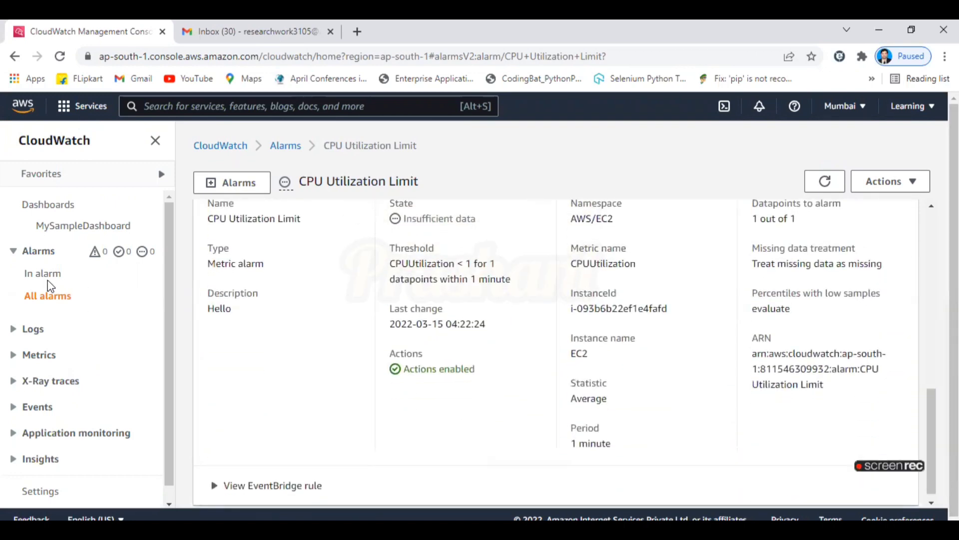
Filter the Alarms list by In alarm and Insufficient data, then bring up the Gmail inbox.
click(44, 274)
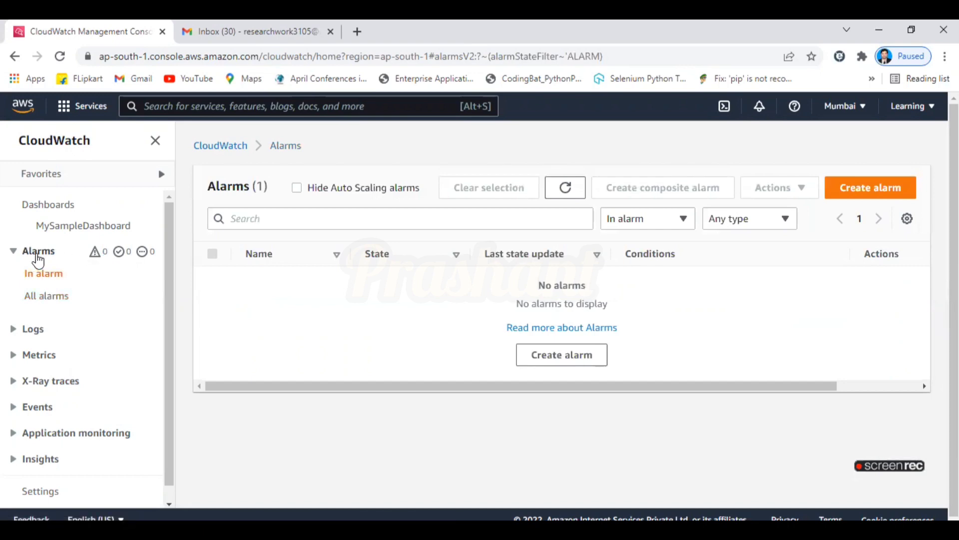
click(36, 255)
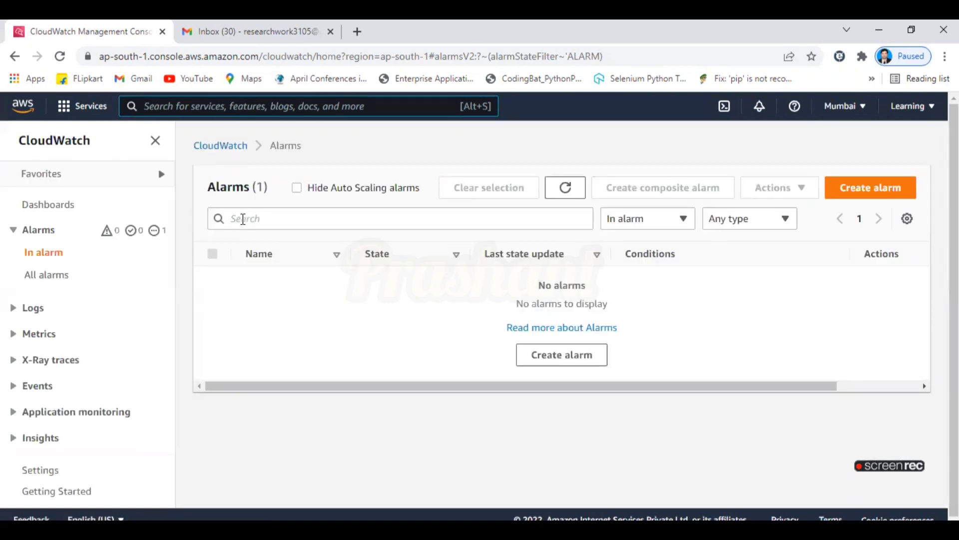
click(155, 232)
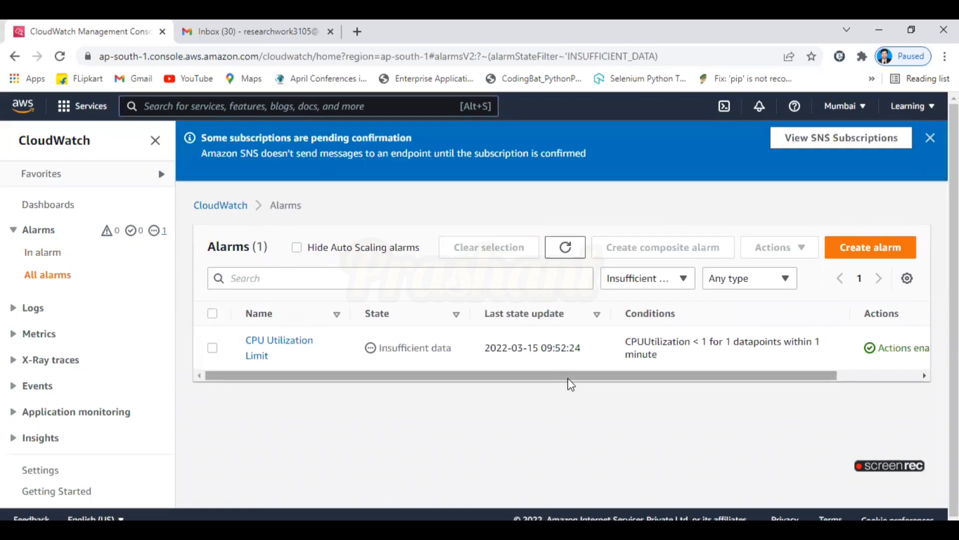
drag(692, 368, 773, 398)
drag(647, 398, 647, 397)
click(509, 447)
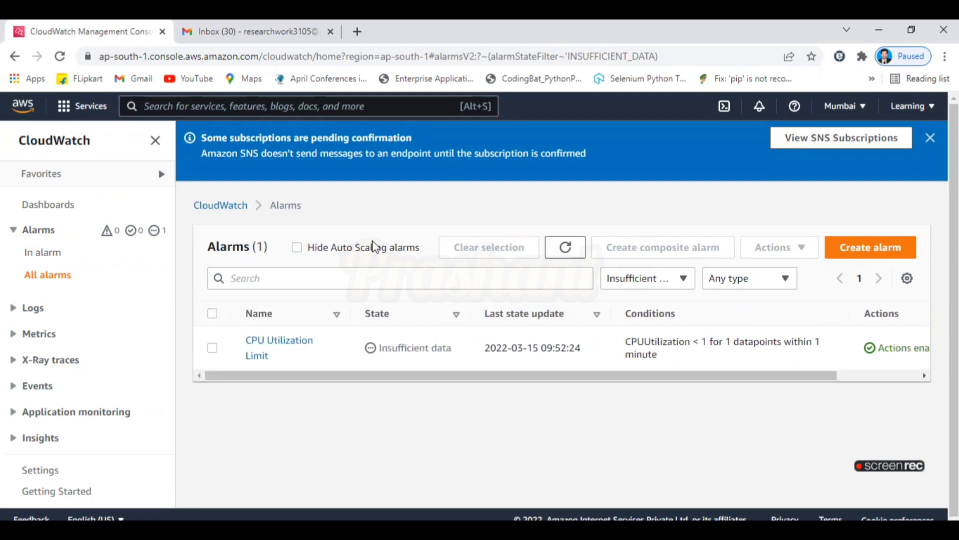
click(249, 32)
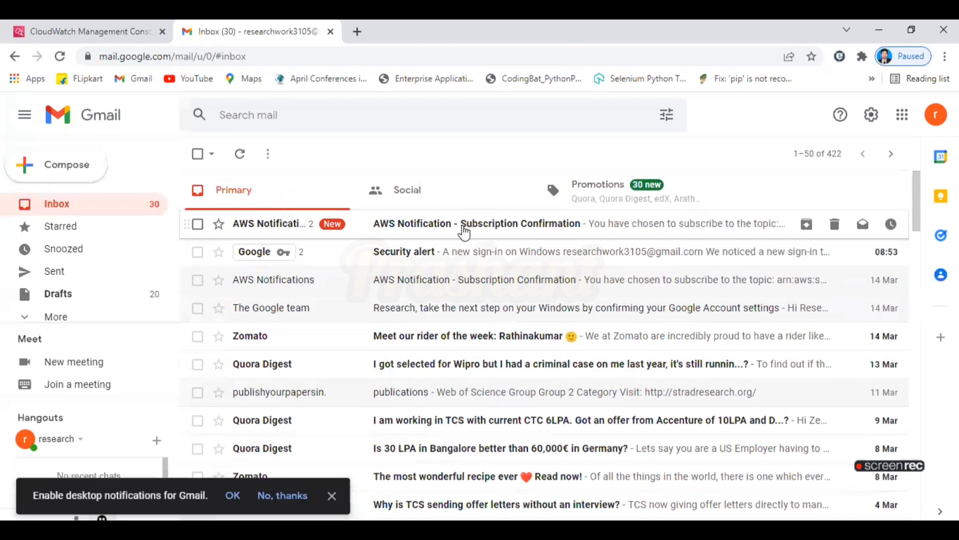
Open the AWS Notification email and confirm the SNS subscription.
click(464, 232)
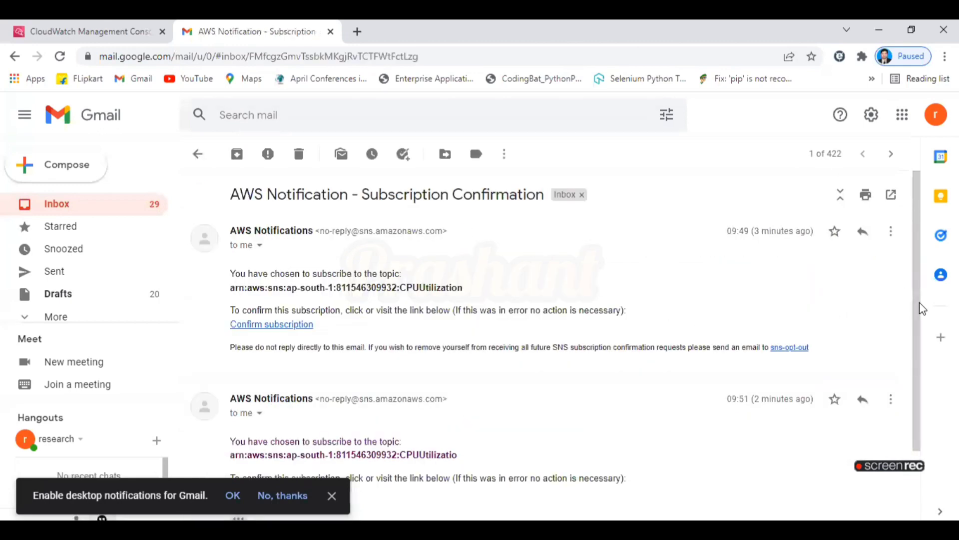
drag(918, 318, 918, 404)
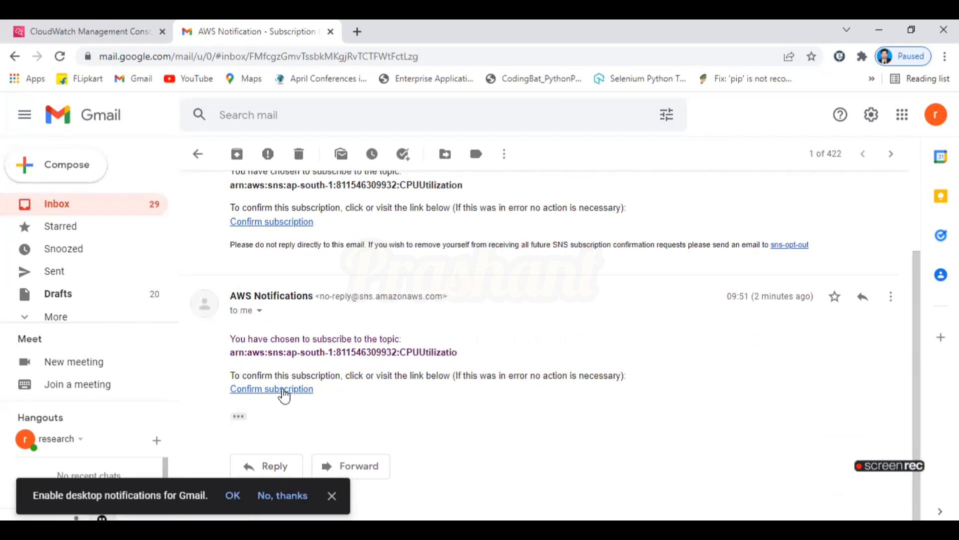
click(300, 392)
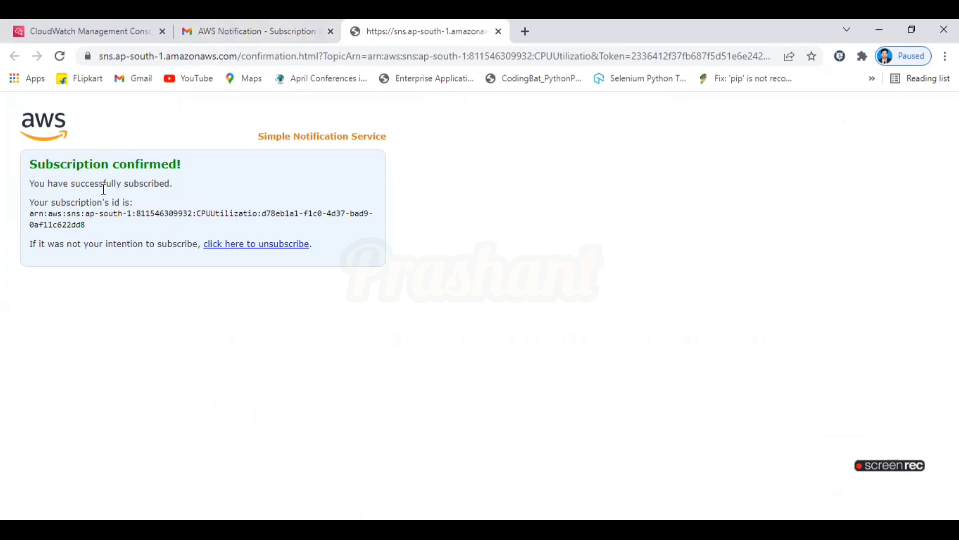
Close the subscription-confirmed page and return via the Gmail inbox to the CloudWatch alarms.
click(222, 26)
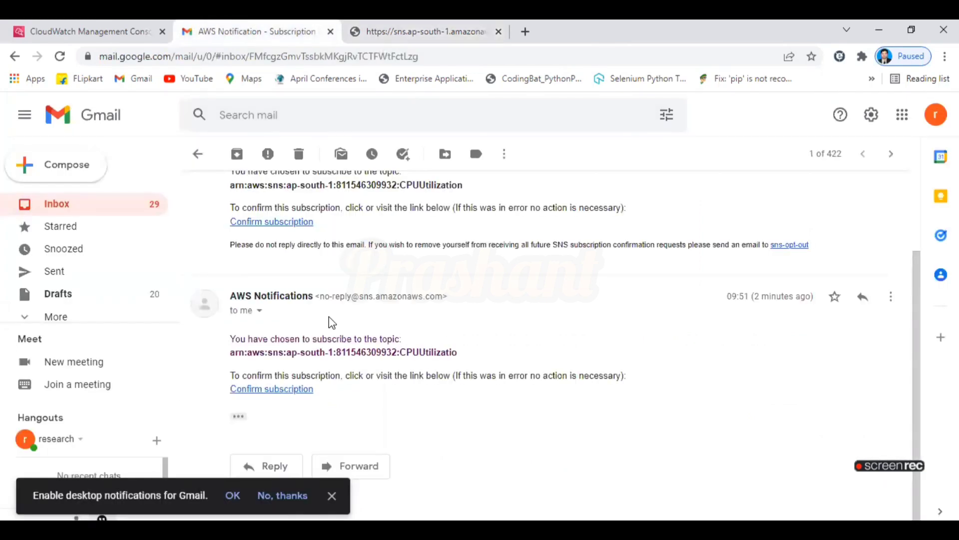
click(428, 26)
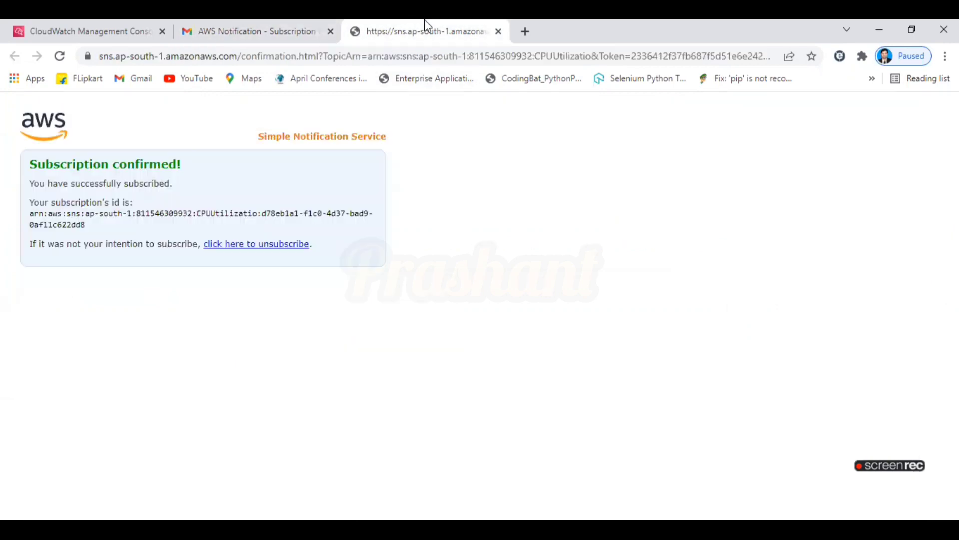
click(497, 32)
click(75, 207)
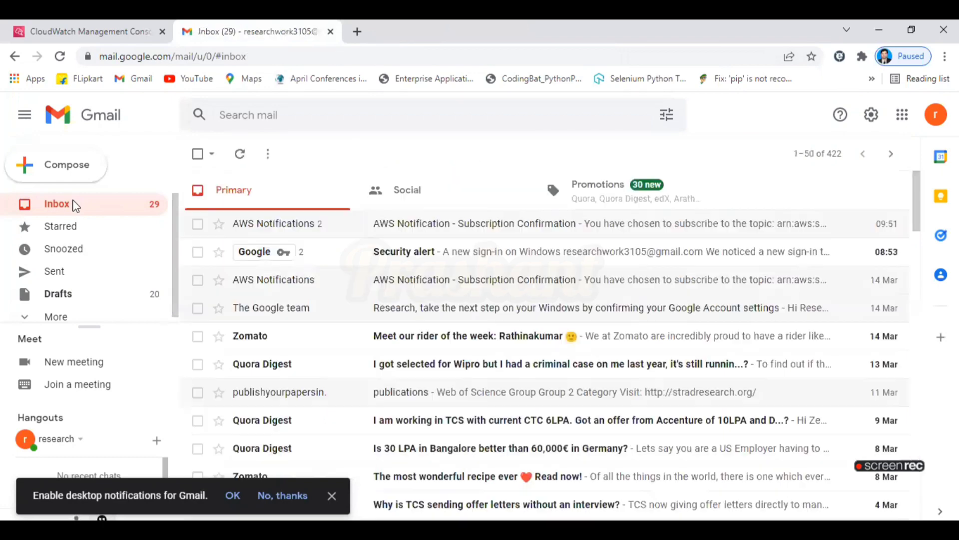
click(68, 30)
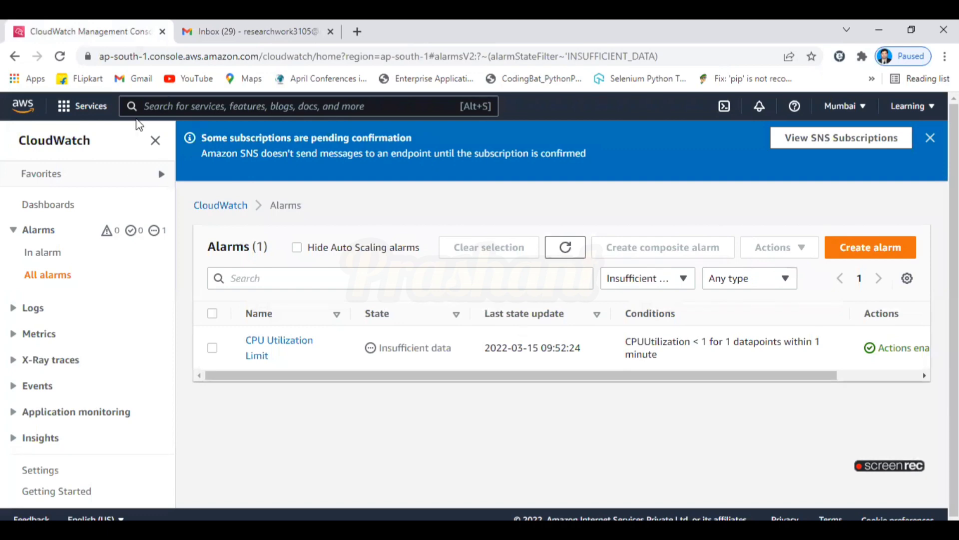
Duplicate the CloudWatch page into a second browser tab placed beside the first.
click(146, 52)
key(ctrl+c)
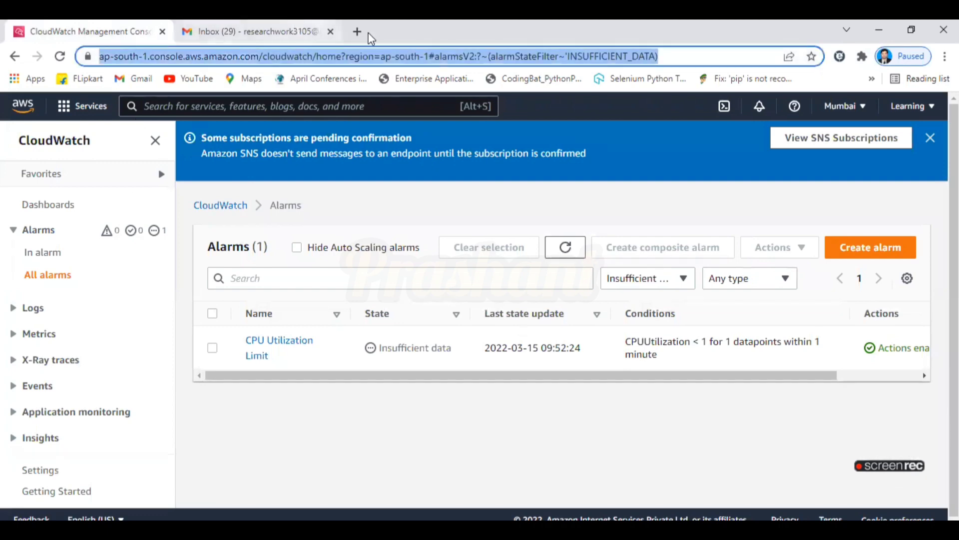
click(358, 32)
key(ctrl+v)
key(Return)
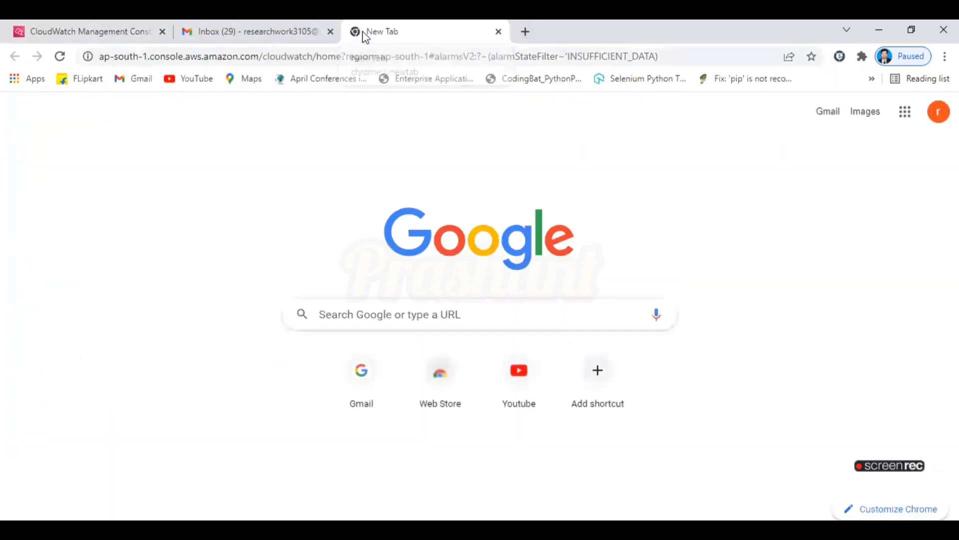
drag(397, 30, 271, 22)
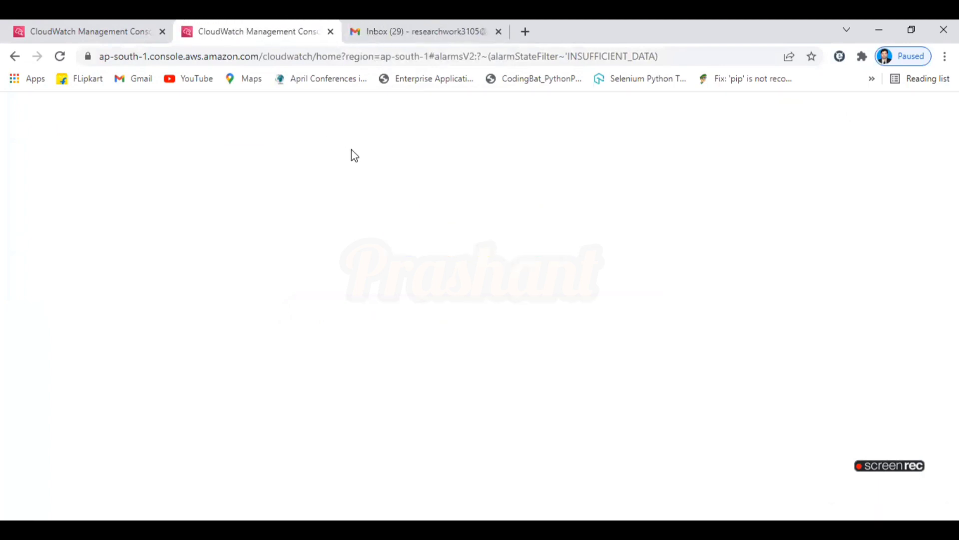
Search for 'ec2' and open the EC2 service, dismissing the welcome message.
click(310, 106)
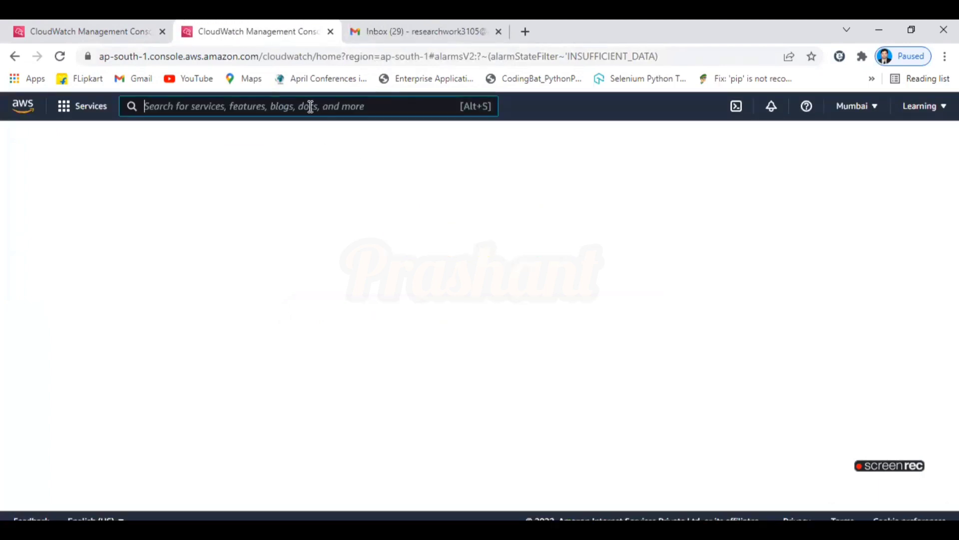
text(ec2)
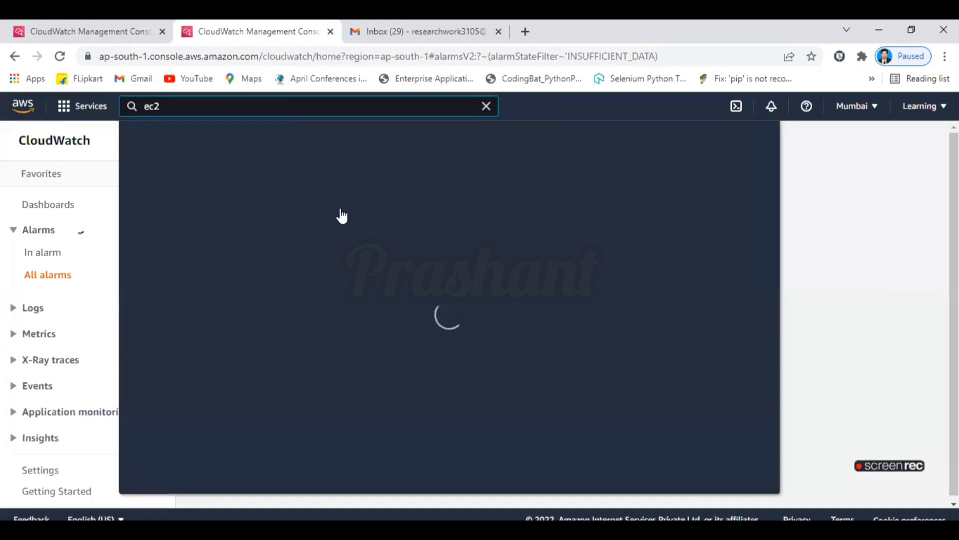
click(344, 213)
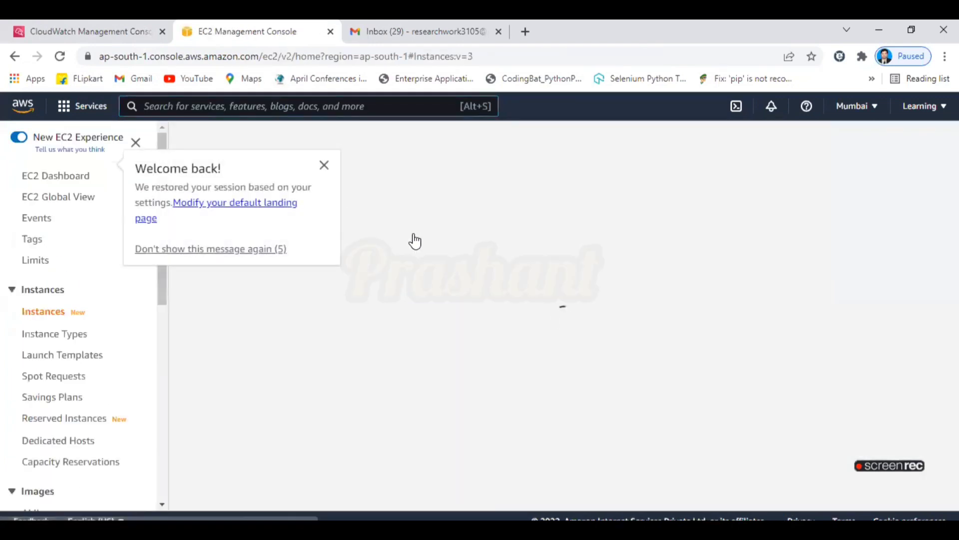
click(324, 165)
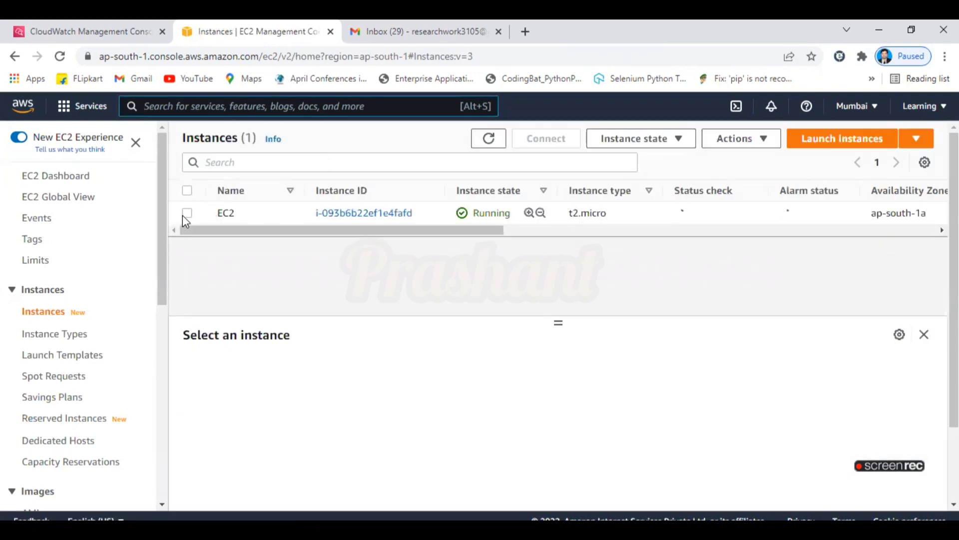
Select the EC2 instance and refresh the list repeatedly, confirming Running with 2/2 checks passed.
click(187, 214)
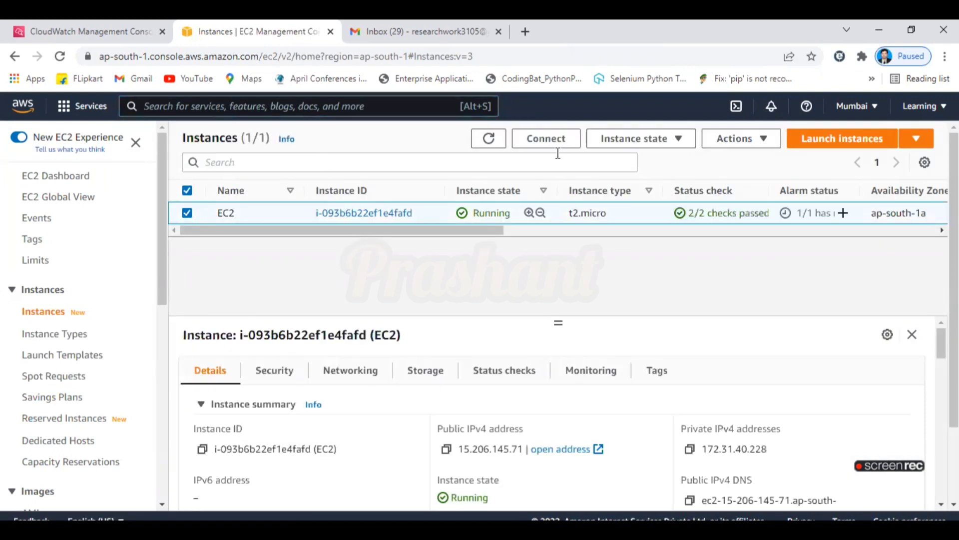
click(493, 142)
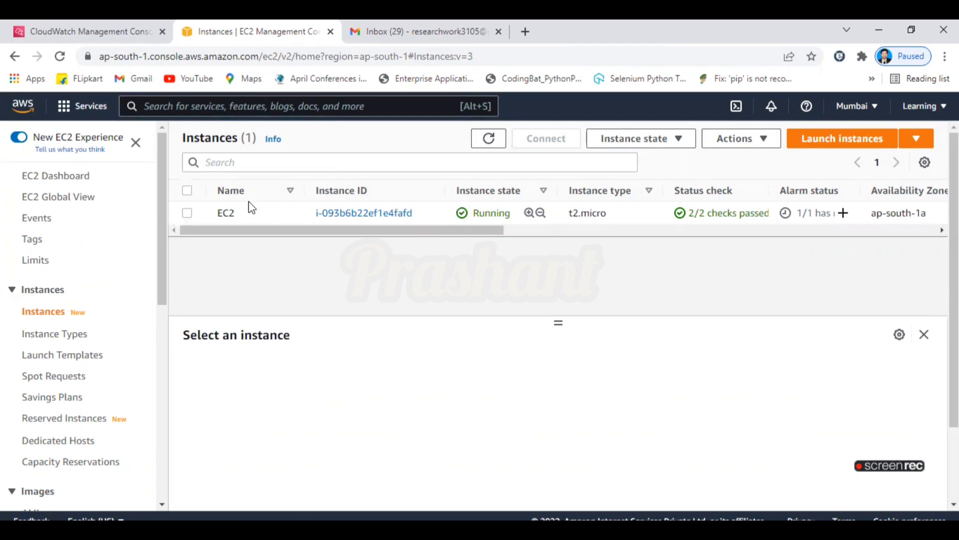
click(250, 210)
click(488, 141)
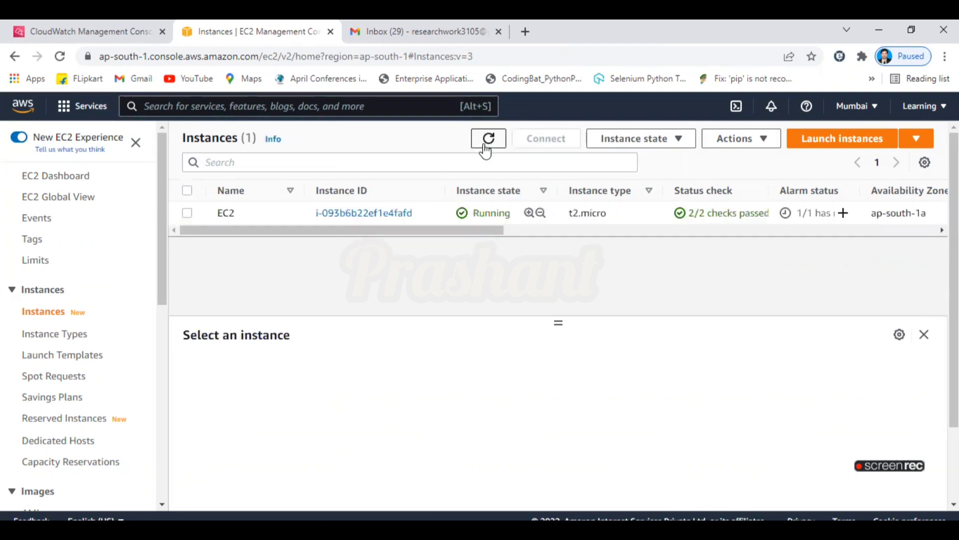
click(180, 218)
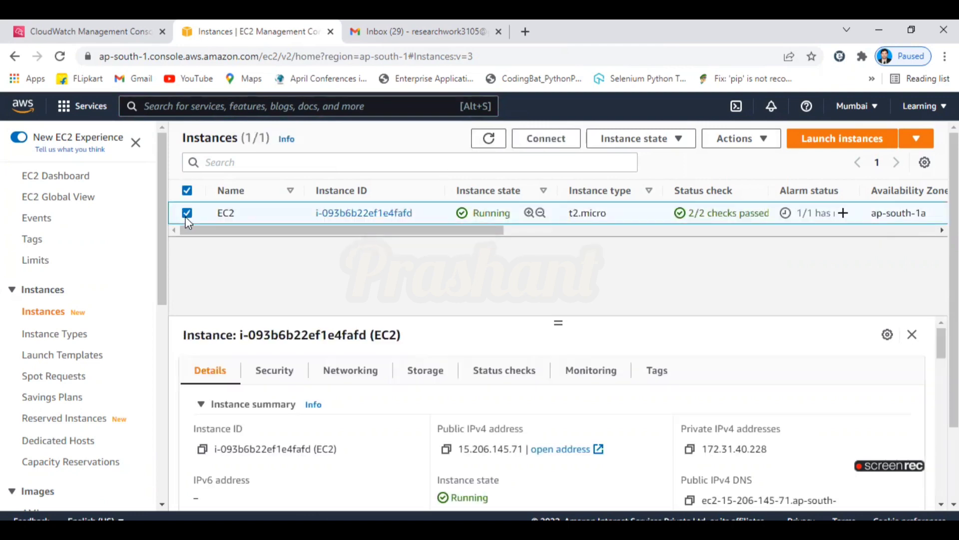
click(489, 144)
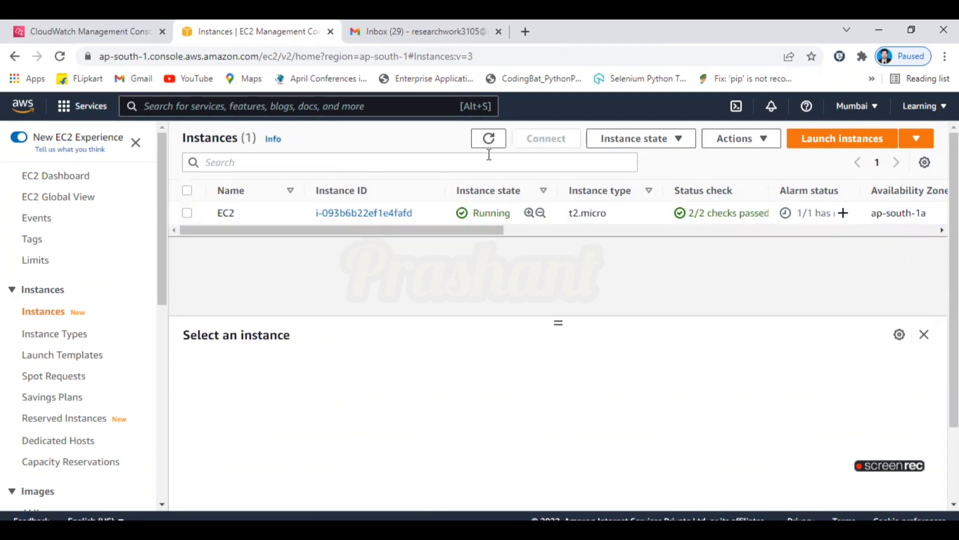
click(188, 214)
click(489, 141)
click(357, 213)
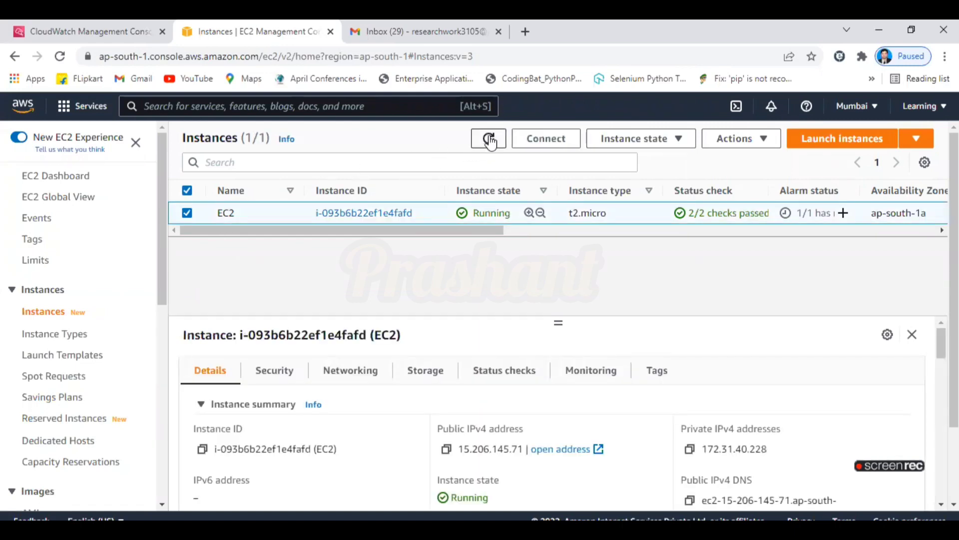
click(489, 140)
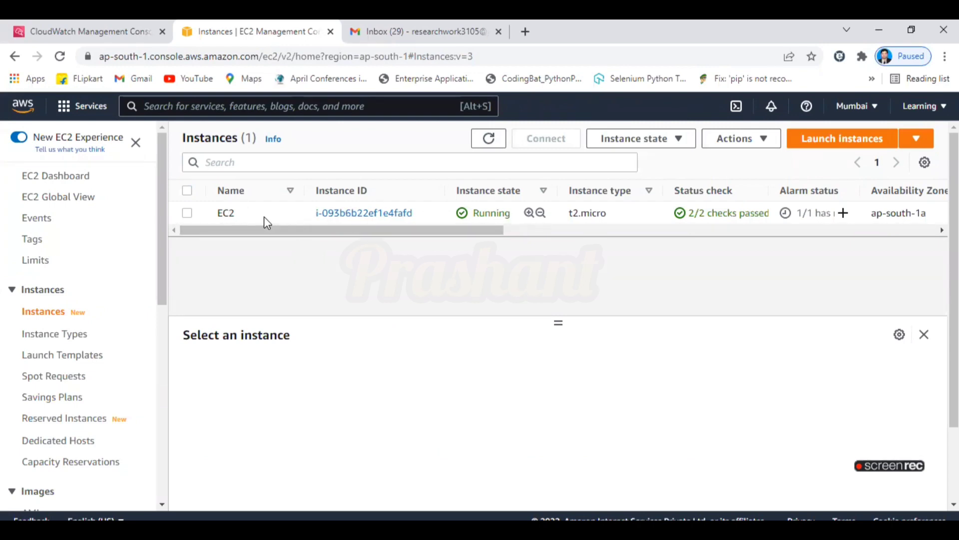
Return to Gmail and reload the inbox showing the new AWS Notification message.
click(389, 21)
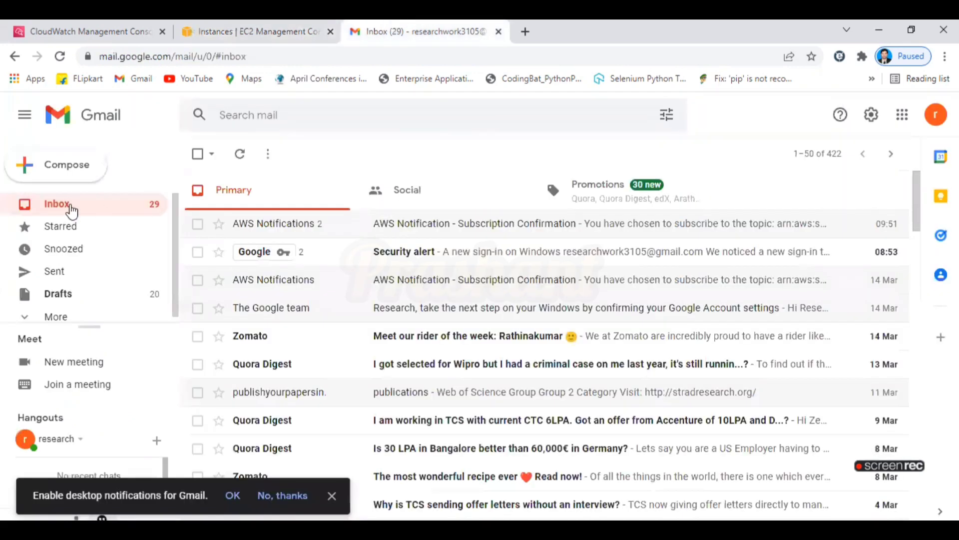
click(71, 205)
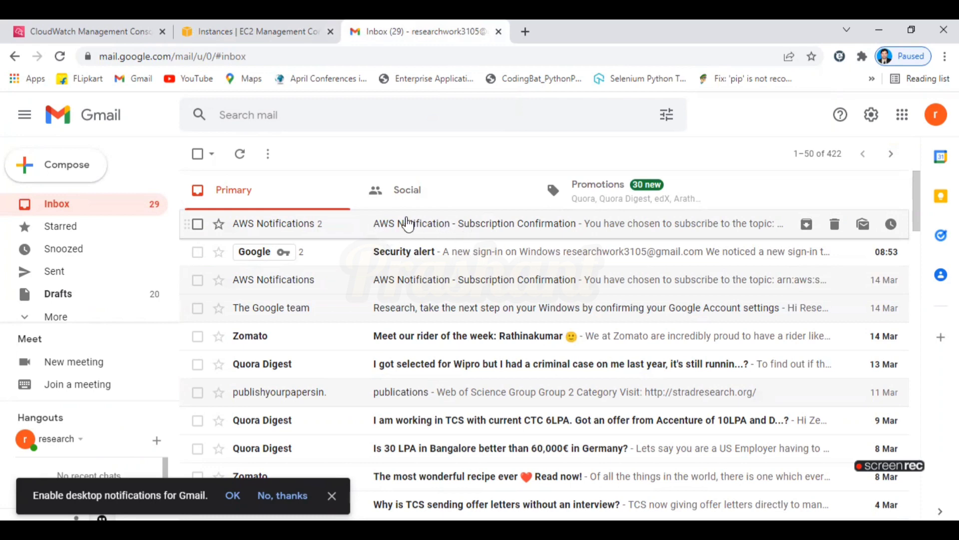
Select the EC2 instance and refresh the instance list twice to check its state.
click(232, 30)
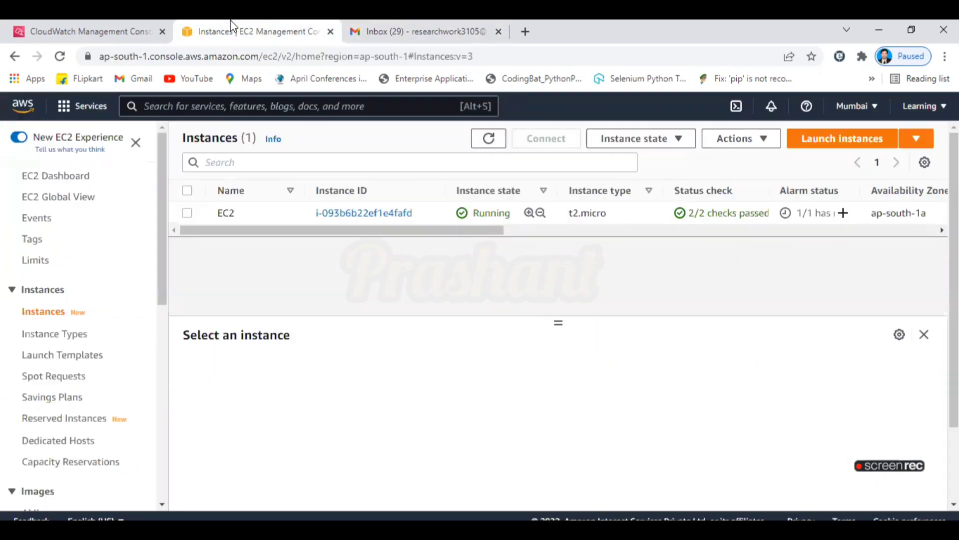
click(202, 218)
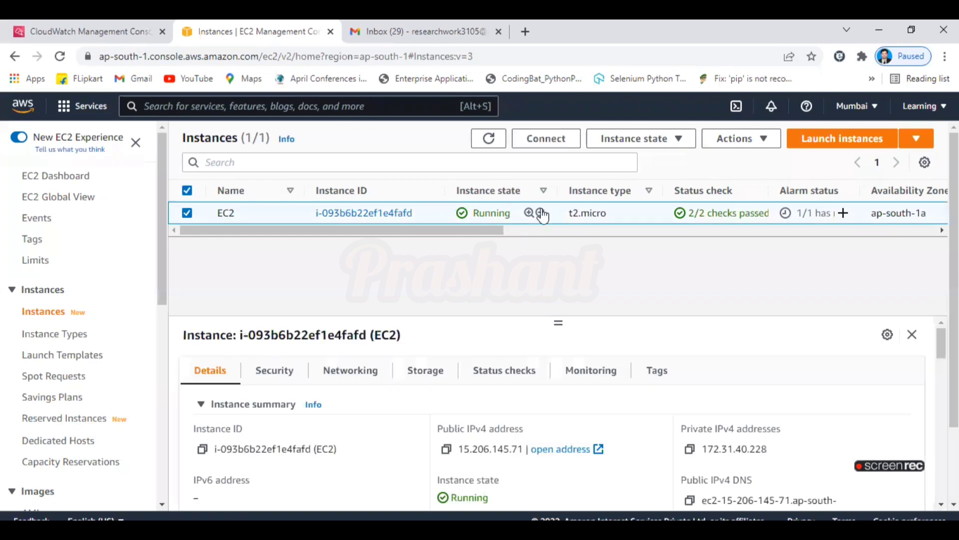
click(490, 139)
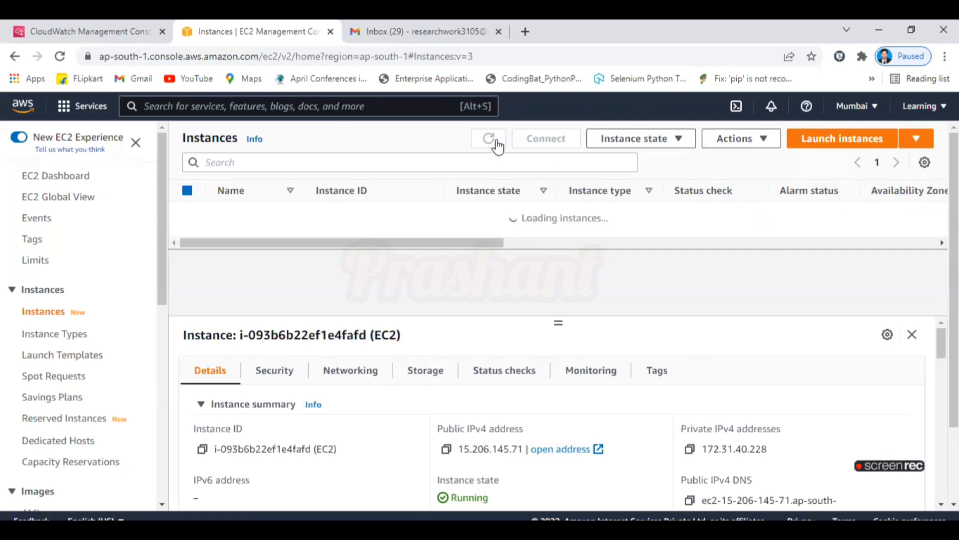
click(489, 138)
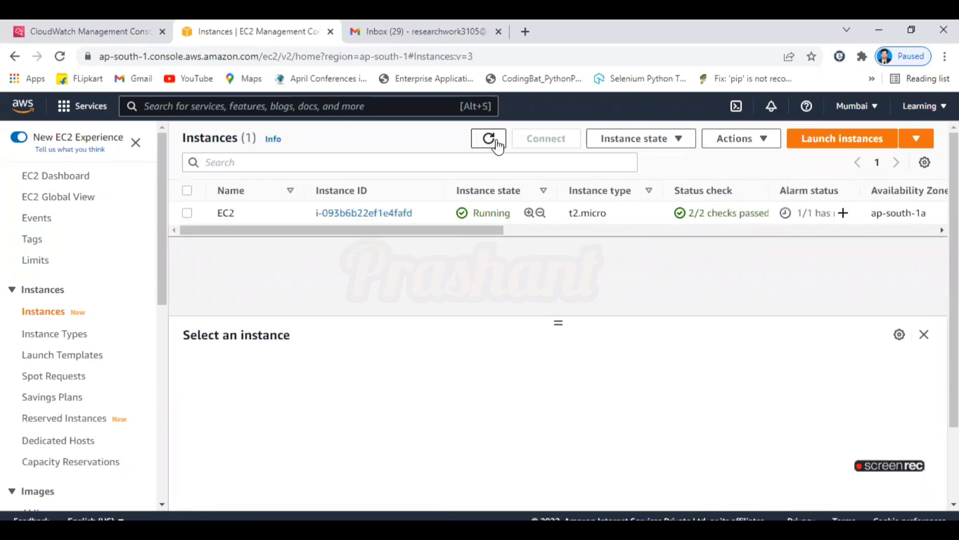
On the CloudWatch alarms page, highlight the alarm condition's 1-minute period.
click(95, 30)
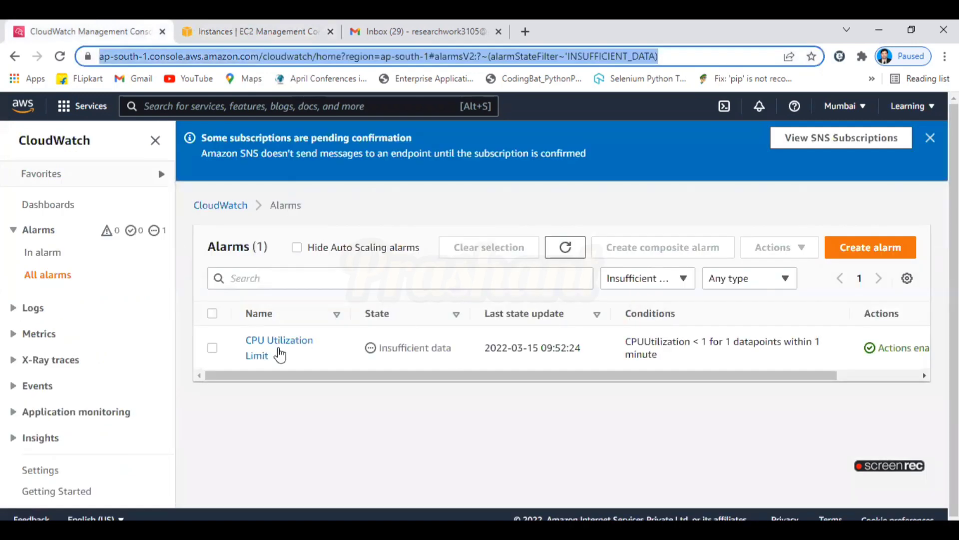
drag(351, 375, 423, 382)
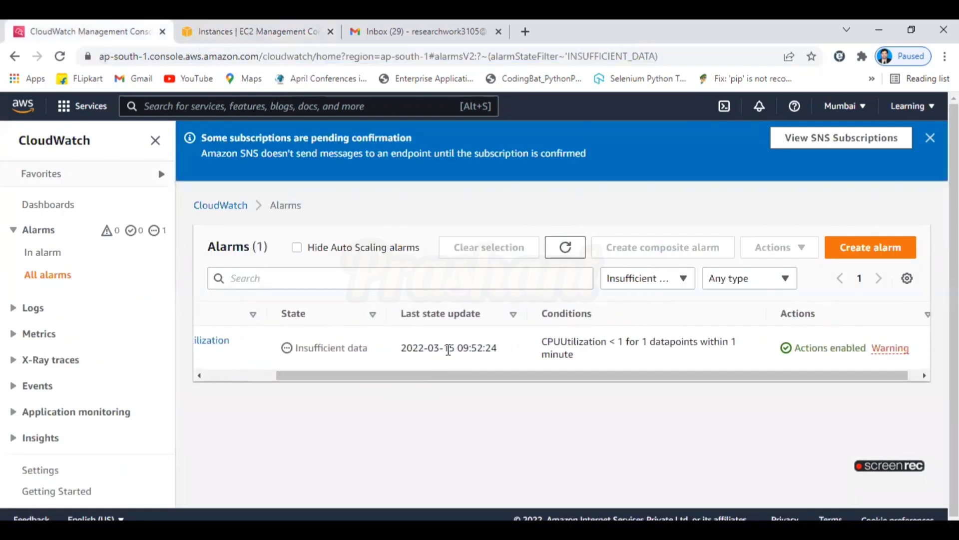
drag(496, 376, 515, 380)
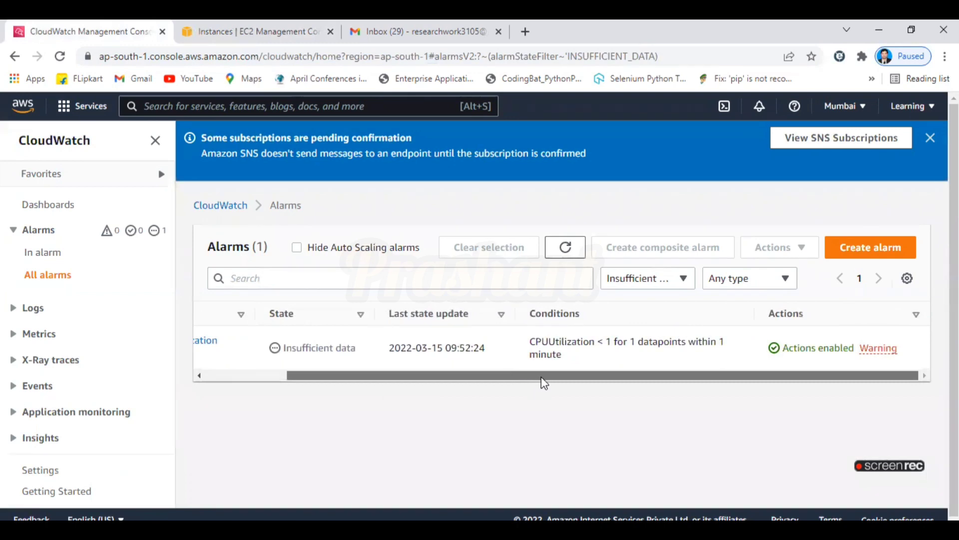
drag(720, 343, 733, 358)
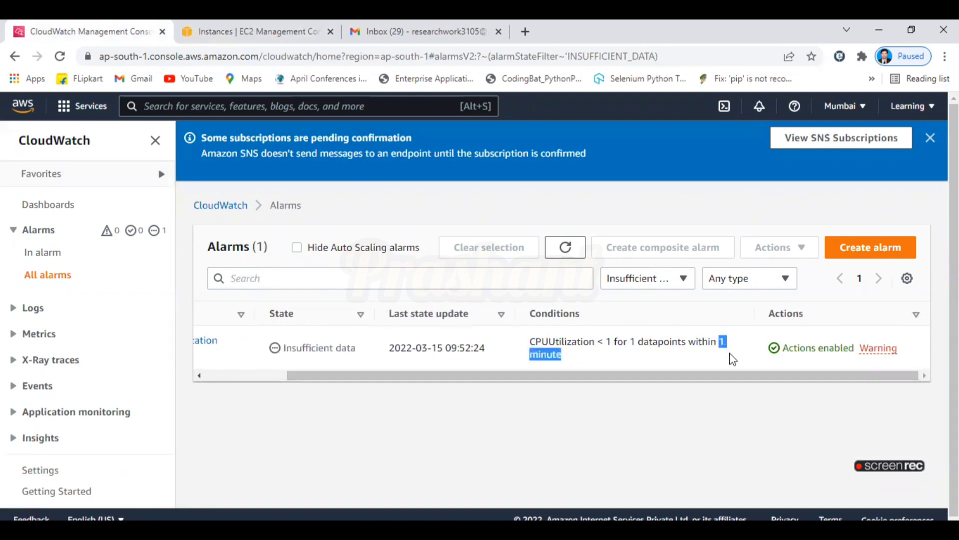
click(746, 412)
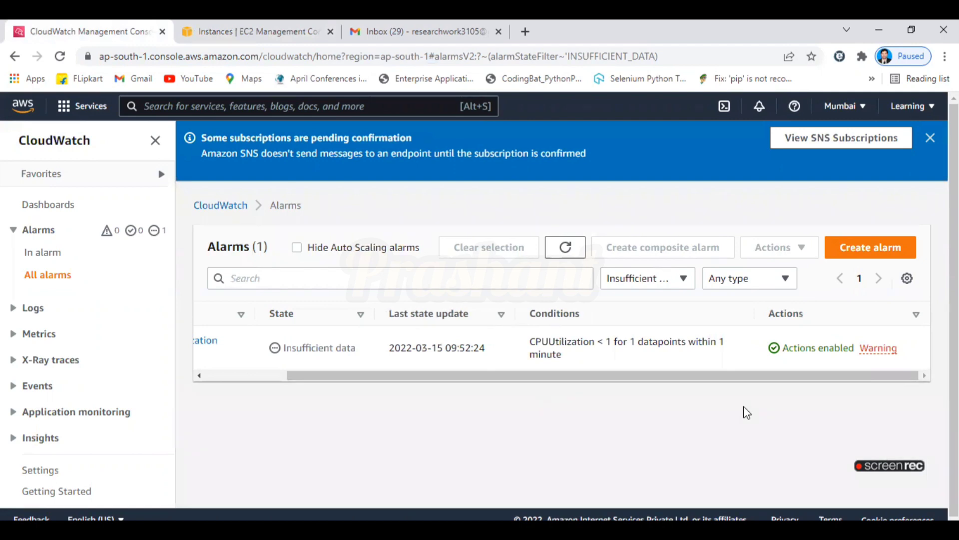
Refresh the EC2 instance list again, then delete the CPU Utilization Limit alarm.
click(224, 30)
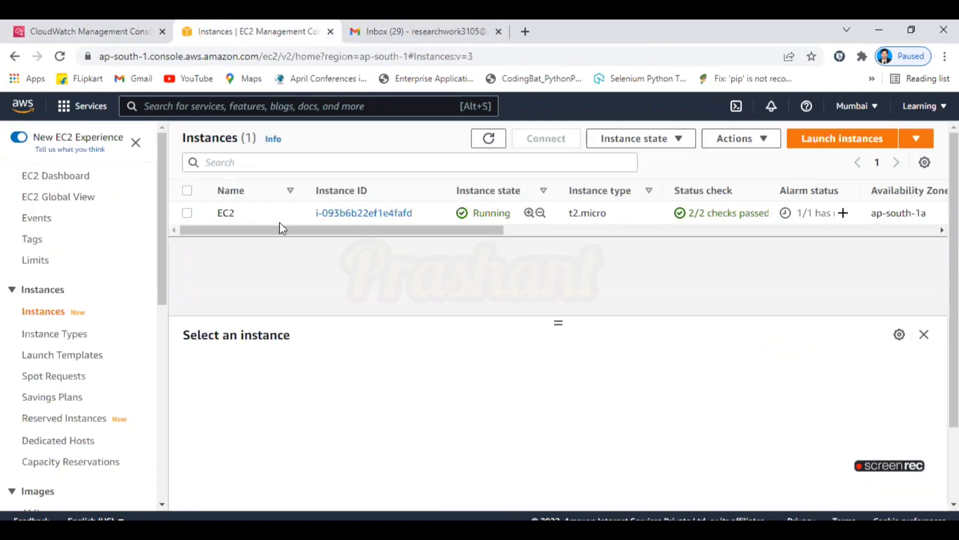
click(187, 213)
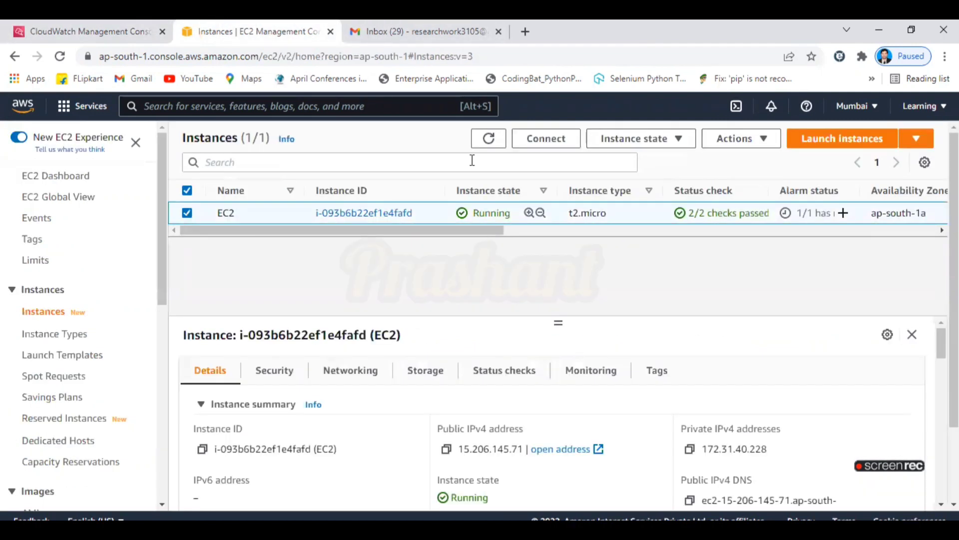
click(489, 142)
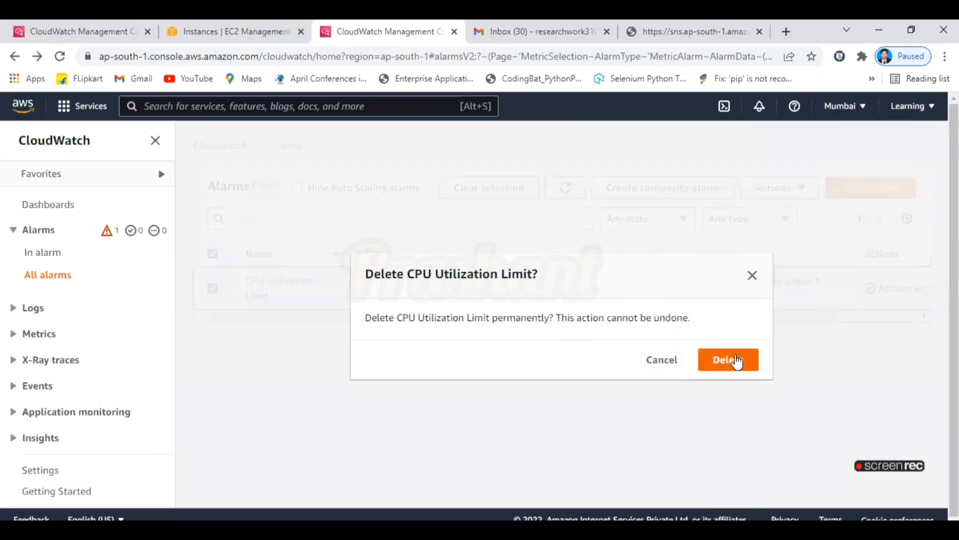
click(732, 359)
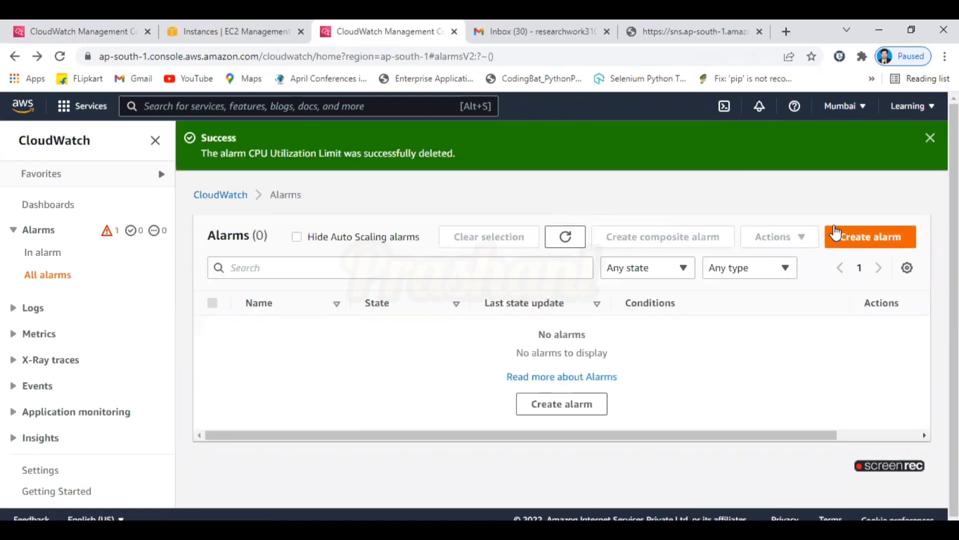
Start a new alarm on the EC2 per-instance CPUUtilization metric, found by searching 'cpu'.
click(837, 234)
click(280, 303)
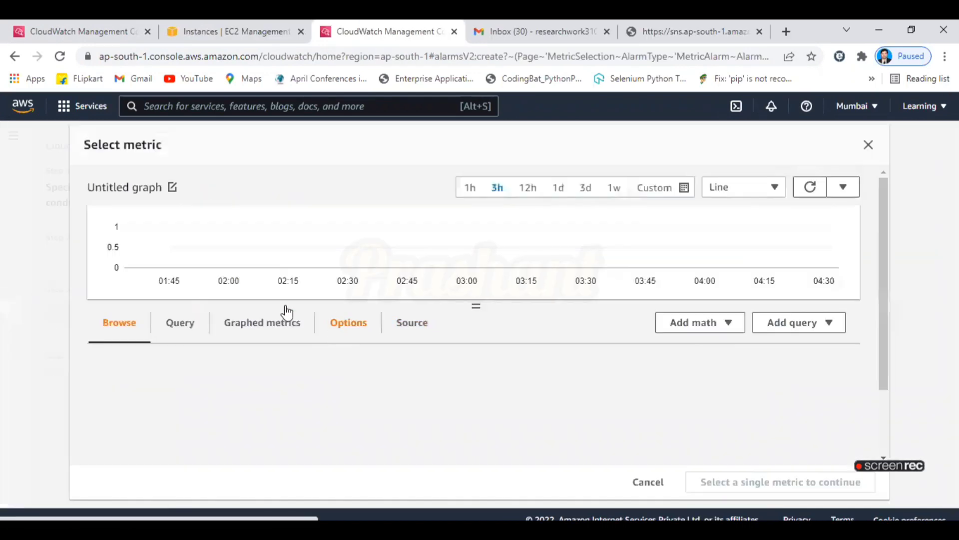
click(586, 395)
click(685, 448)
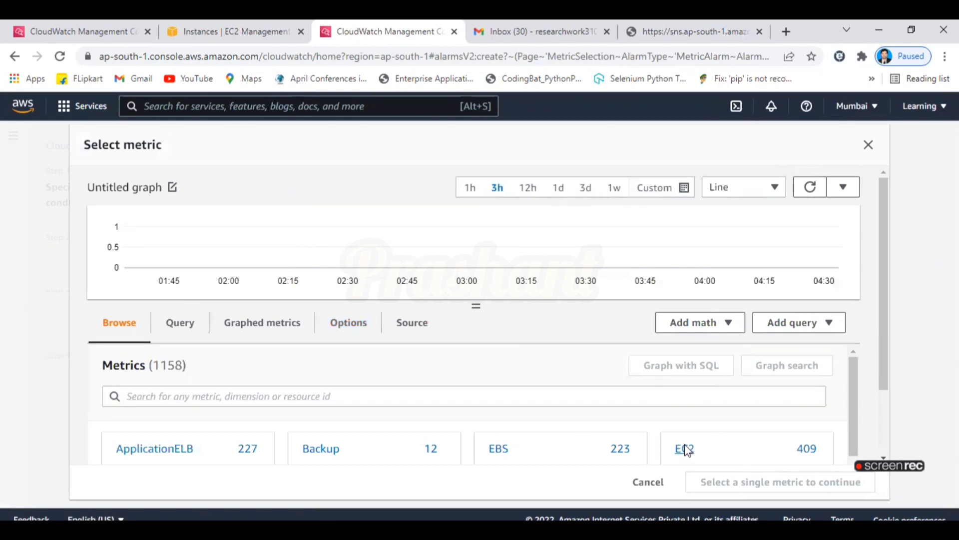
scroll(889, 360, down, 2)
click(280, 303)
text(cp)
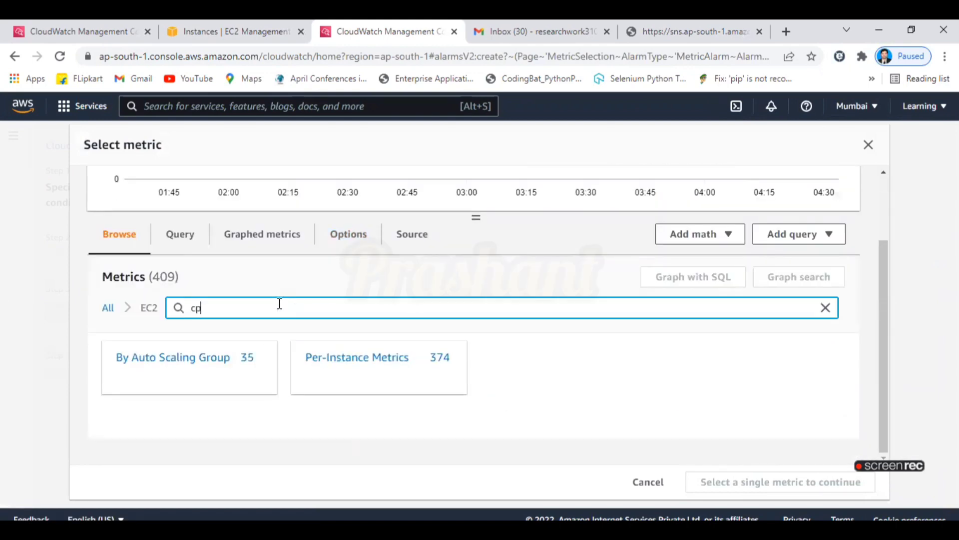
text(u)
key(Return)
click(203, 396)
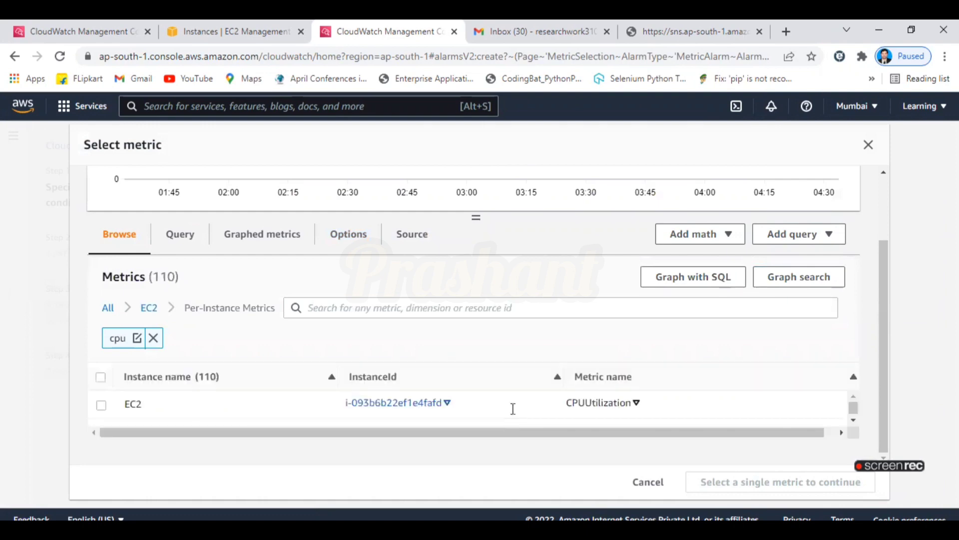
click(100, 405)
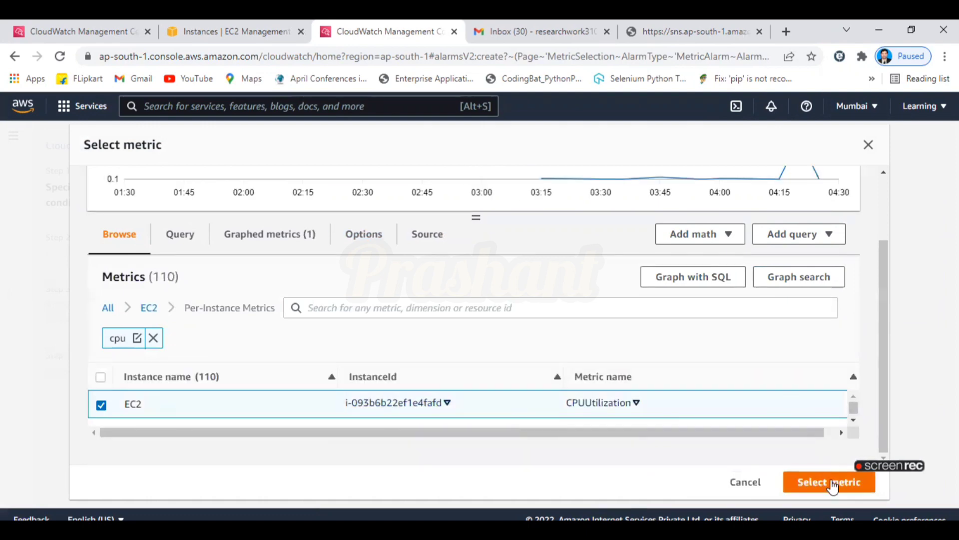
click(831, 480)
Set a 1-minute period and a Lower than 6 threshold, then continue to actions.
scroll(422, 253, down, 2)
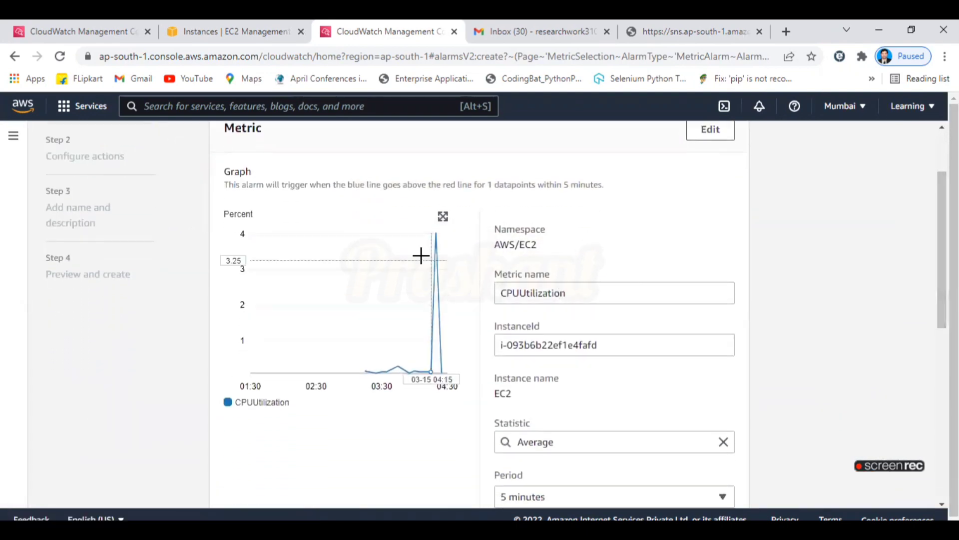
scroll(856, 283, down, 4)
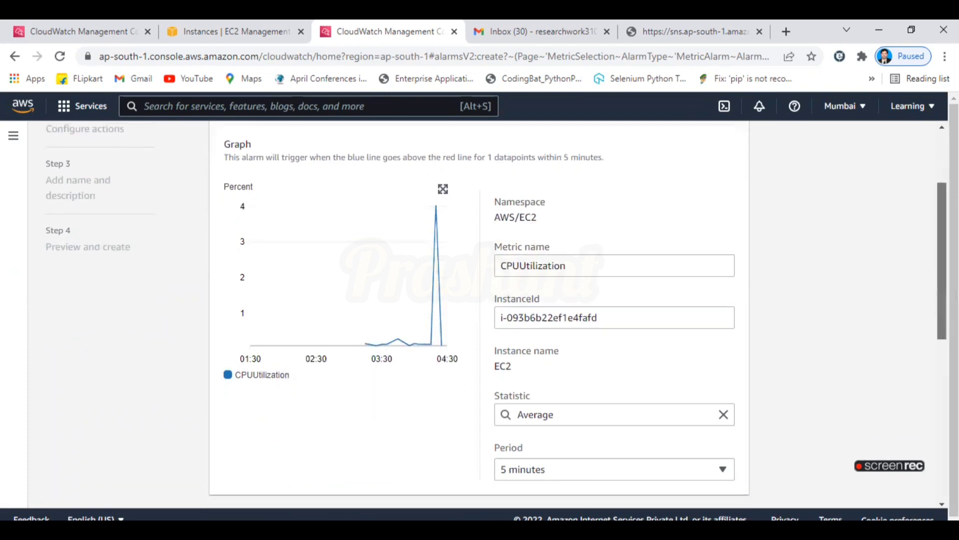
click(652, 309)
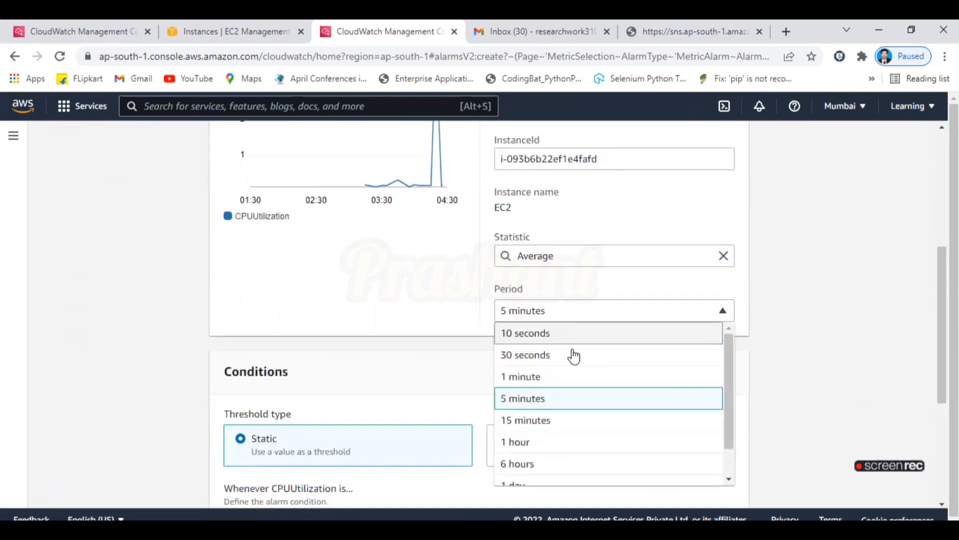
click(572, 377)
scroll(465, 357, down, 3)
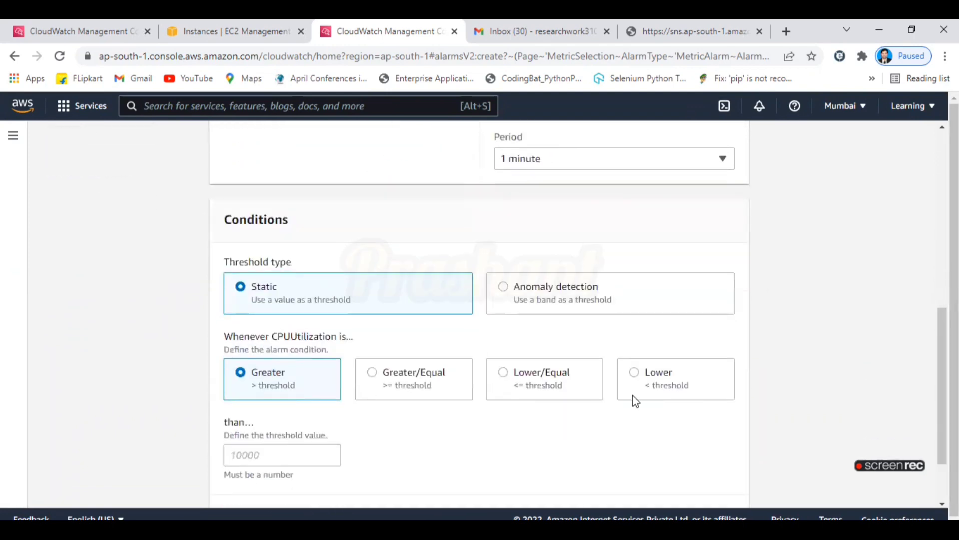
click(673, 381)
drag(934, 371, 283, 465)
click(272, 454)
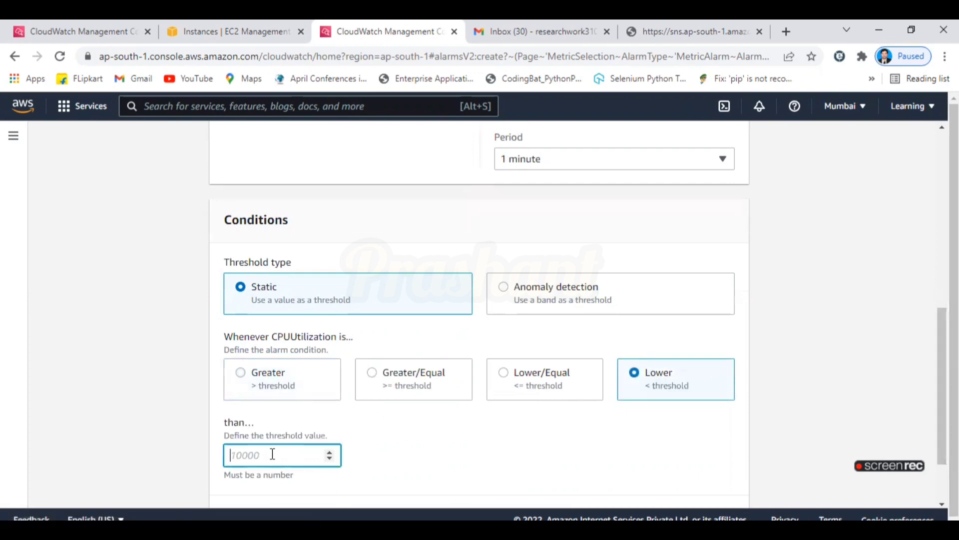
scroll(413, 439, down, 2)
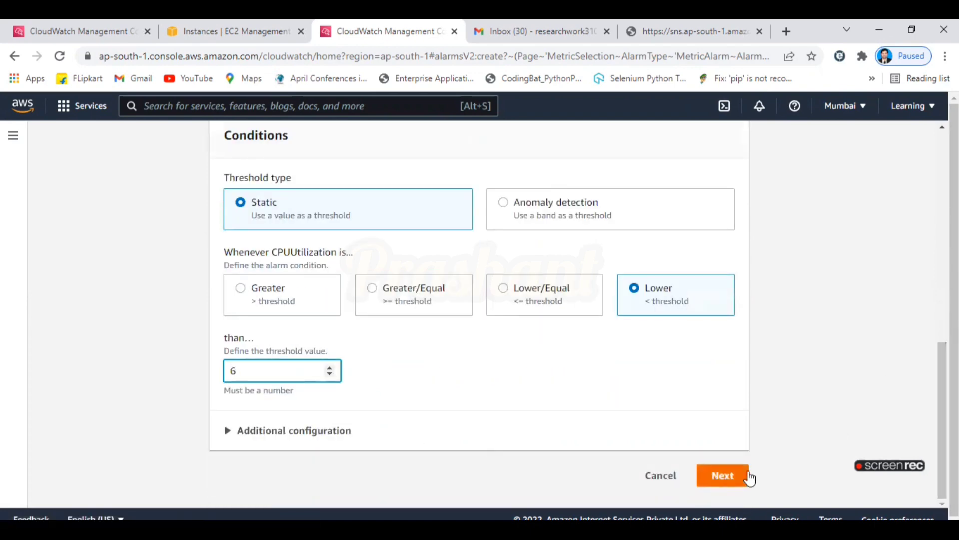
click(745, 476)
scroll(300, 295, down, 2)
Set up a new SNS topic 'Alaram' and enter the notification email recipient.
click(294, 298)
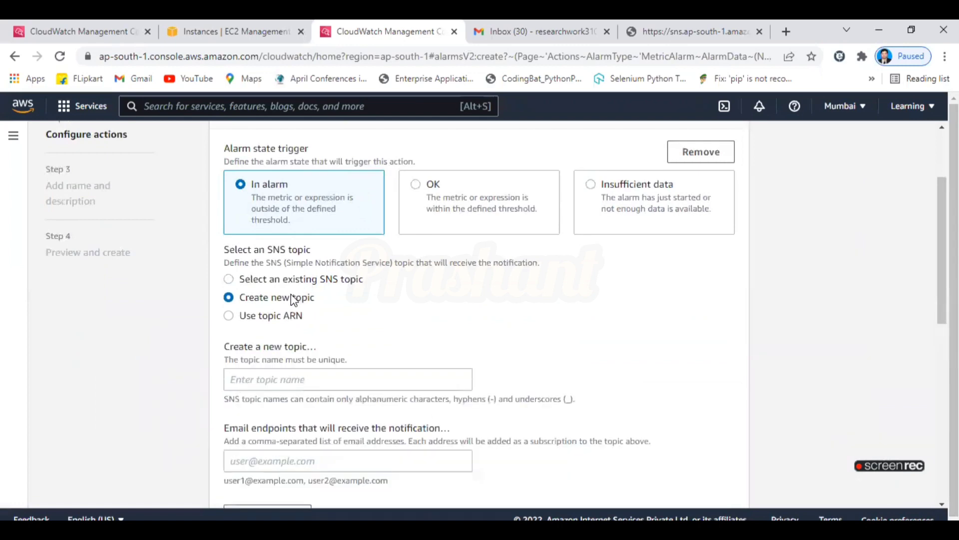
click(337, 389)
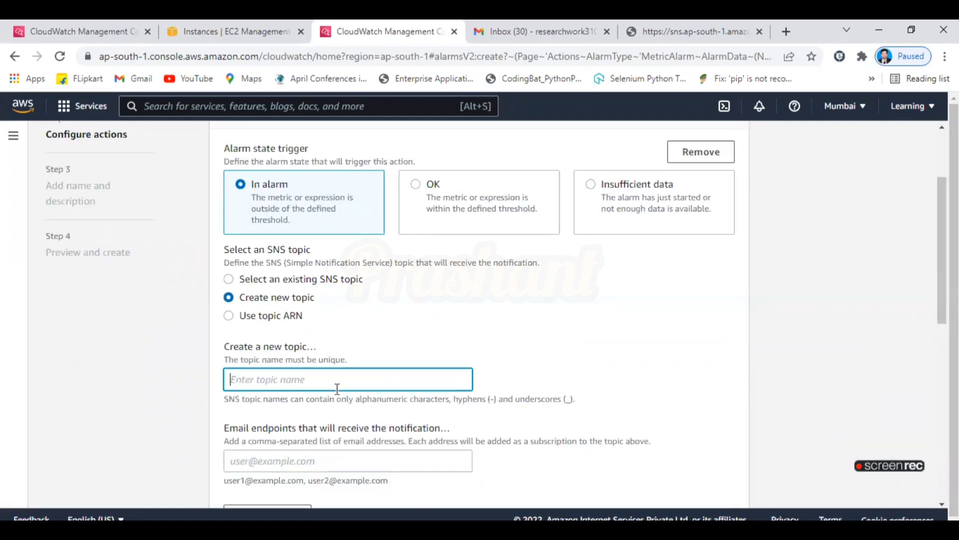
text(Alaram)
click(348, 464)
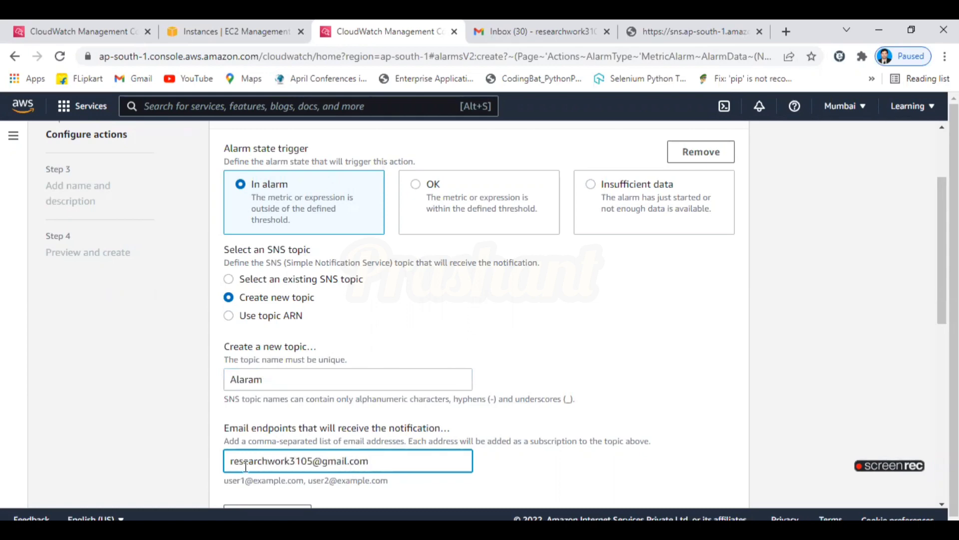
scroll(294, 349, down, 4)
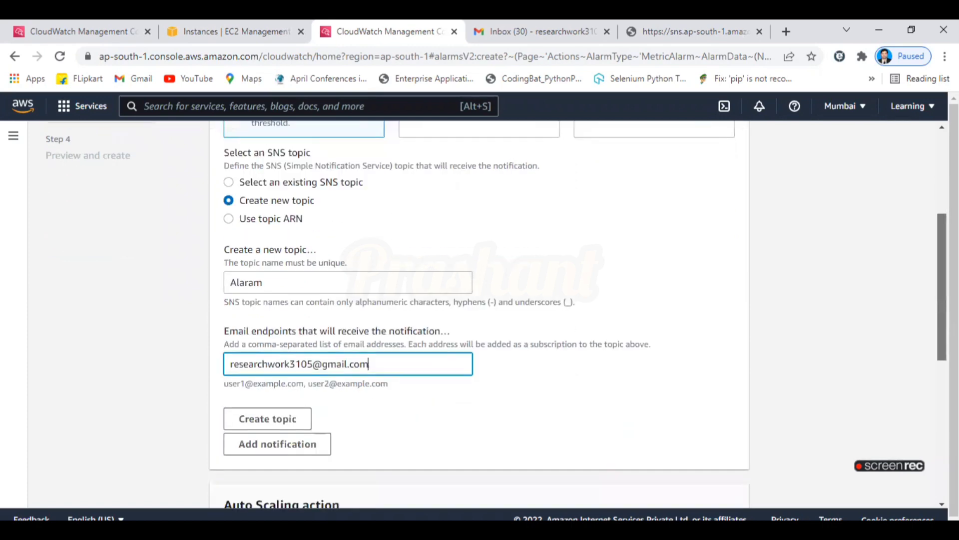
scroll(258, 380, down, 4)
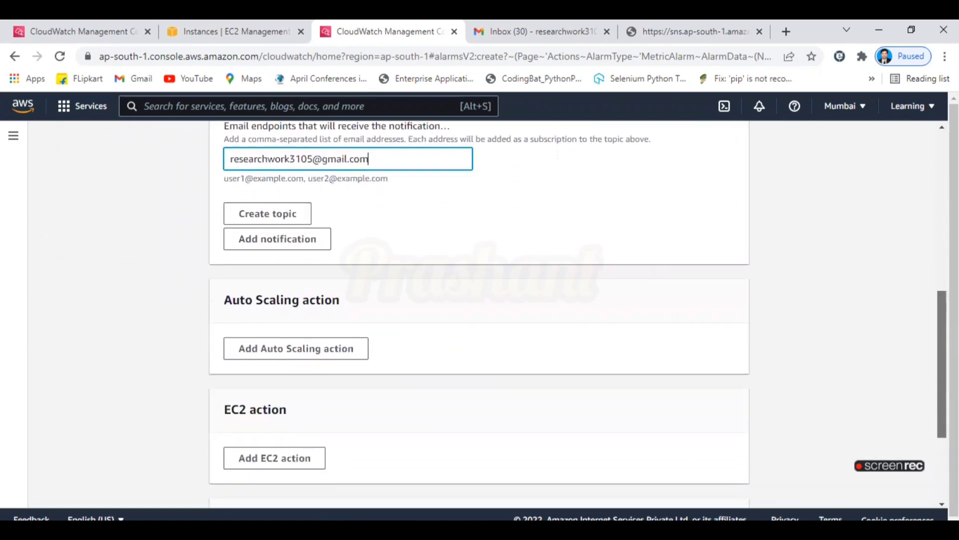
Add a Terminate this instance EC2 action and create the Alaram notification topic.
click(258, 379)
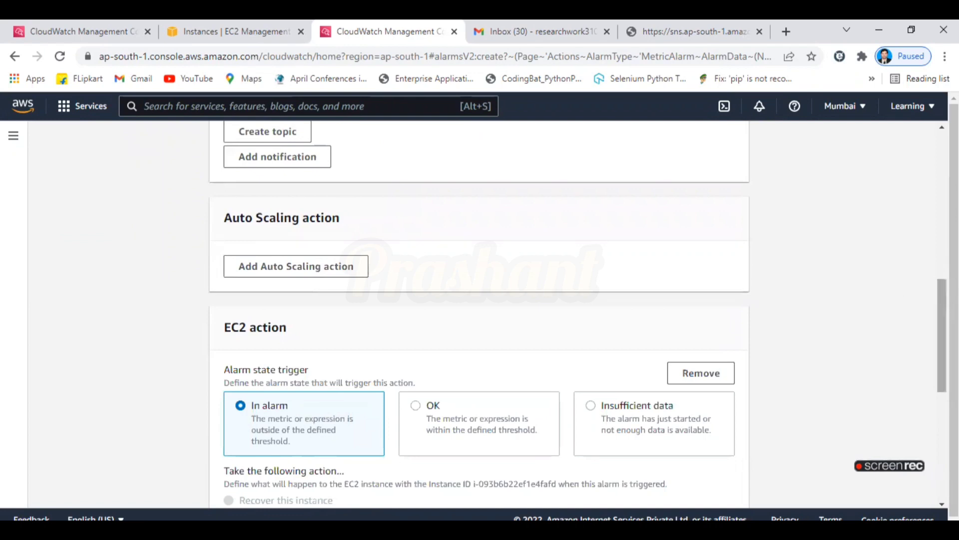
scroll(313, 432, down, 6)
click(272, 287)
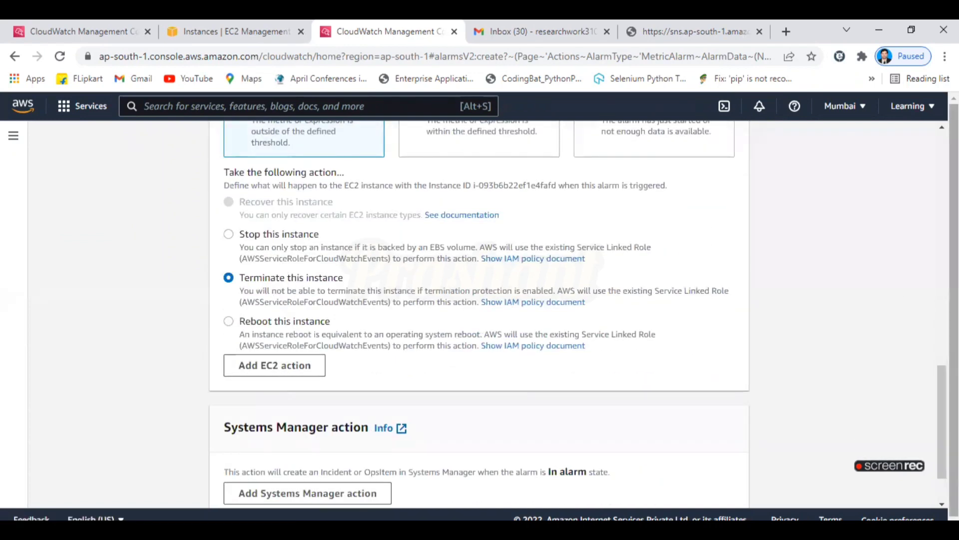
scroll(800, 475, down, 2)
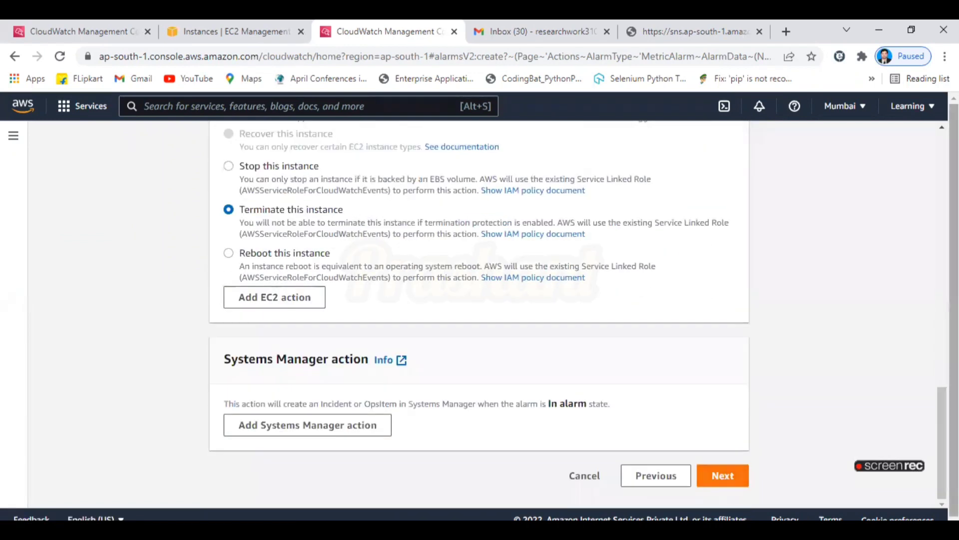
click(715, 483)
click(303, 278)
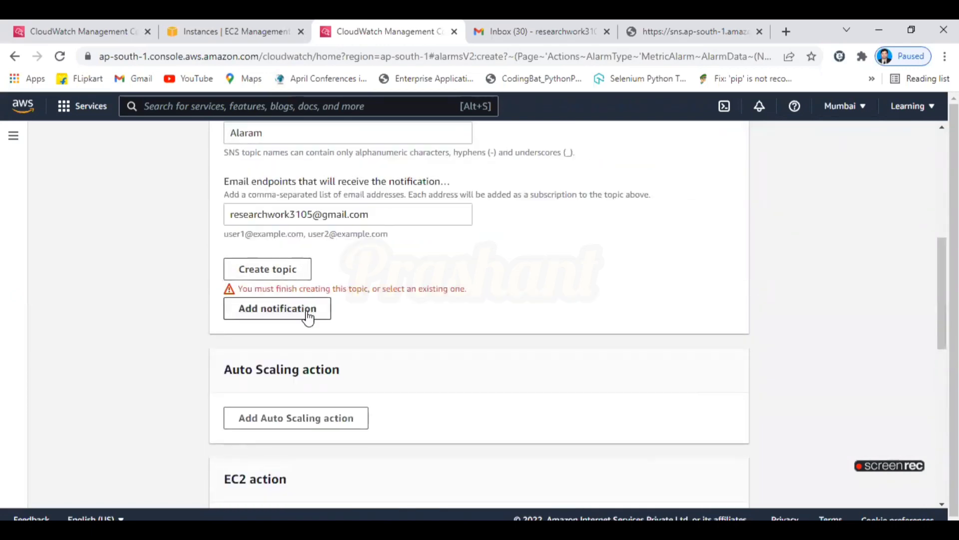
scroll(906, 310, down, 10)
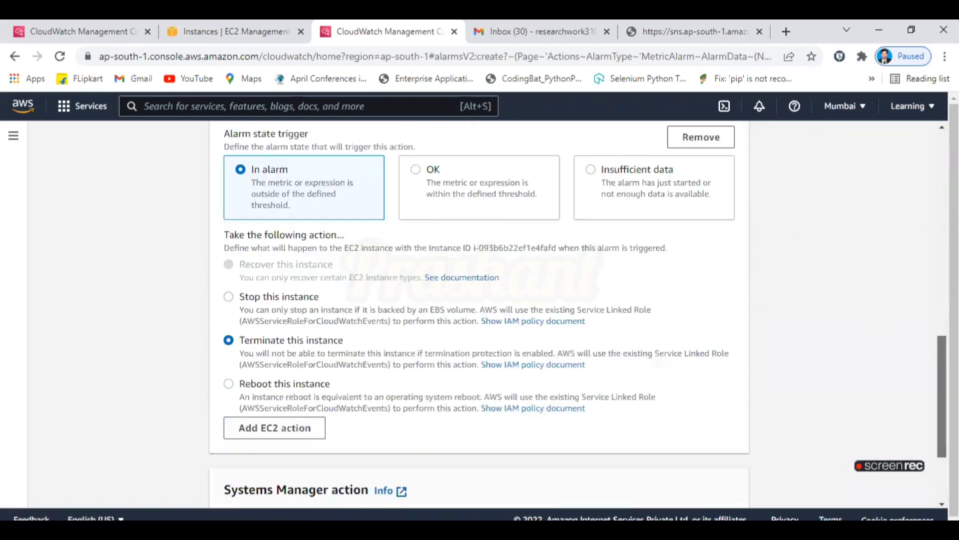
click(733, 484)
Name the alarm 'Alaram' with description 'Hi' and continue to the preview.
click(392, 292)
text(Alaram)
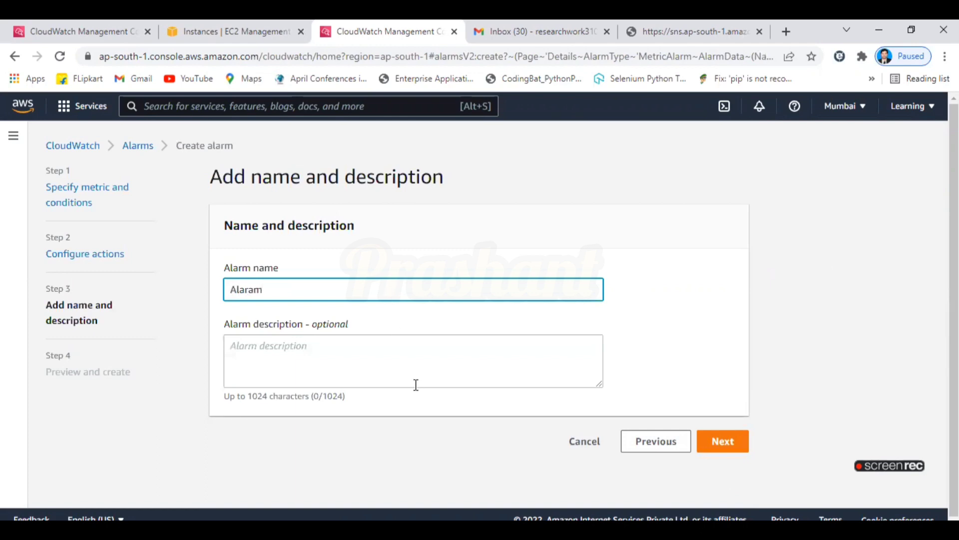
click(416, 385)
text(Hi)
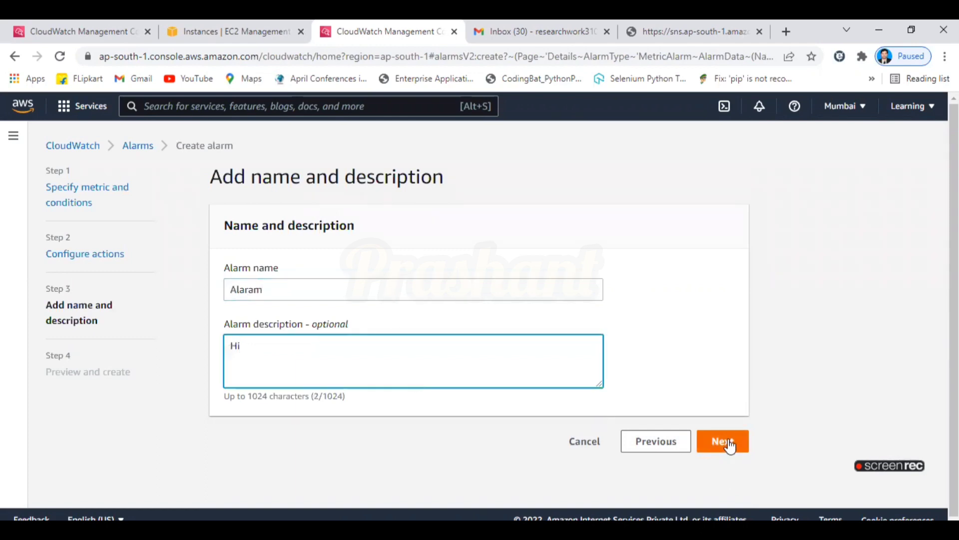
click(723, 441)
Review the preview and create the Alaram alarm.
scroll(317, 270, down, 2)
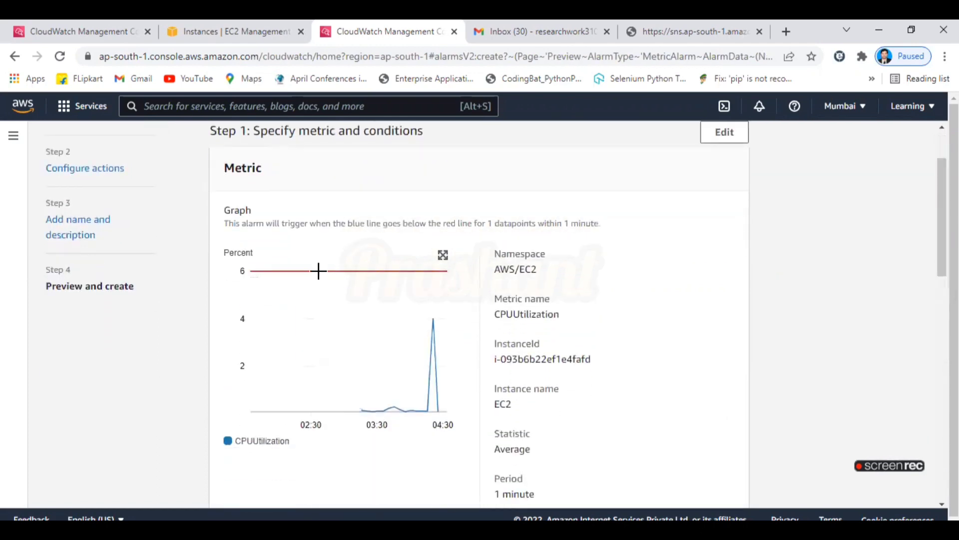
scroll(927, 266, down, 10)
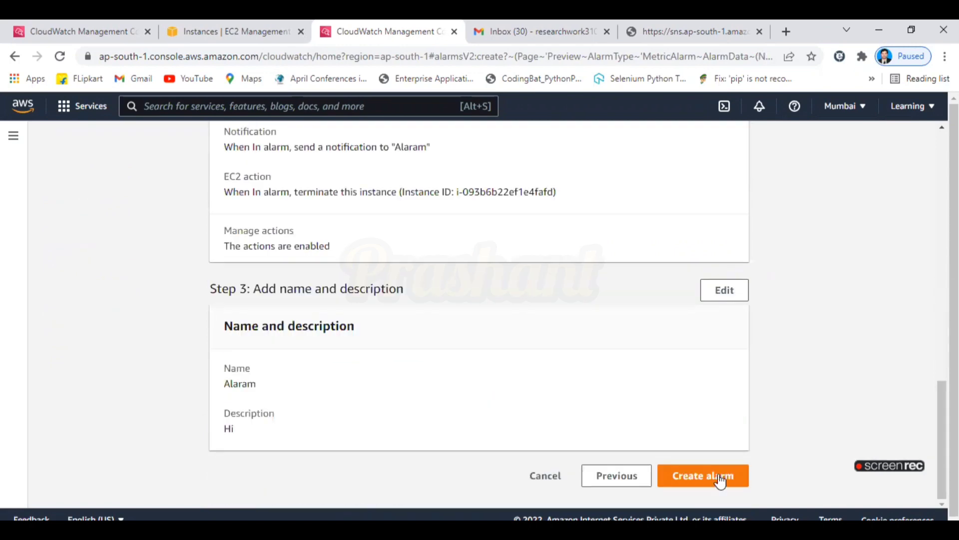
click(720, 476)
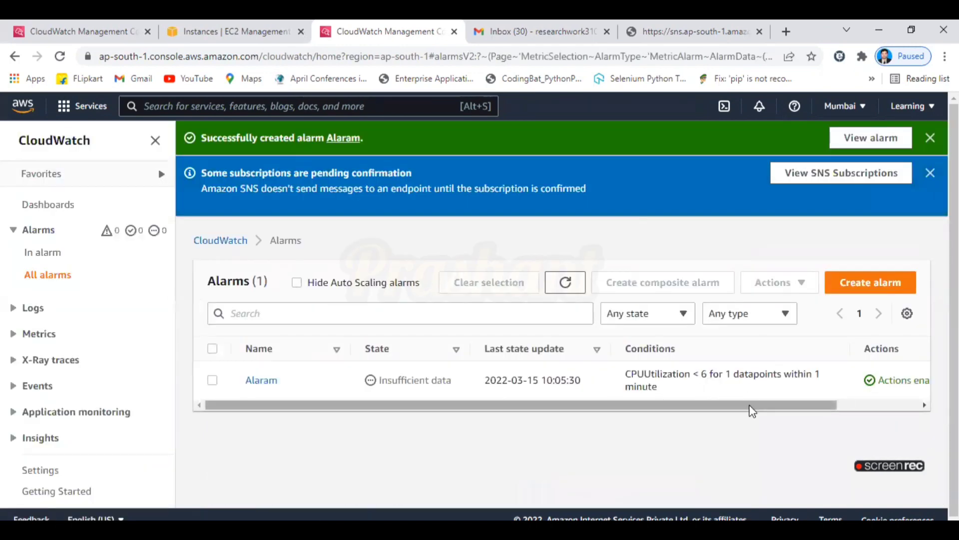
drag(750, 405, 906, 413)
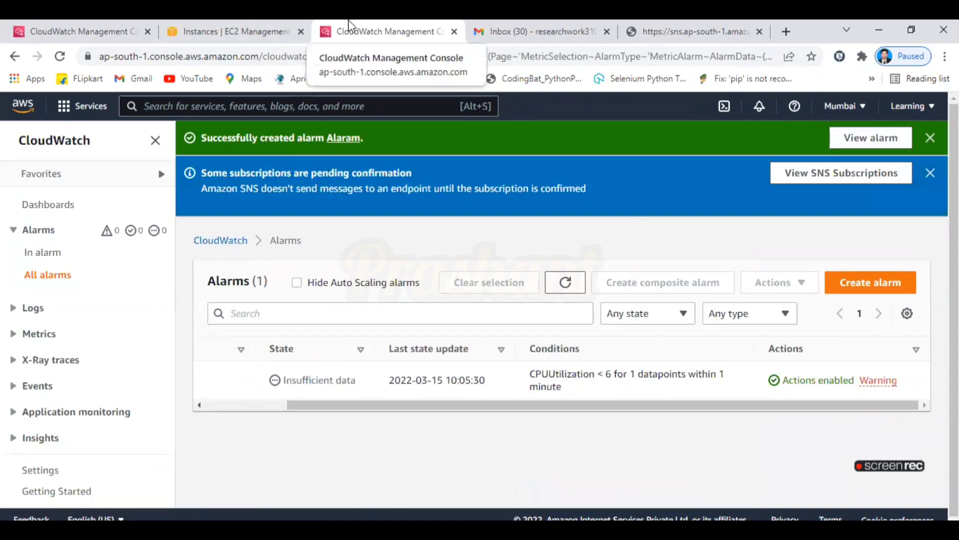
Read the CPU Utilization Limit alarm email, highlighting its name and ALARM state change.
click(537, 31)
click(449, 226)
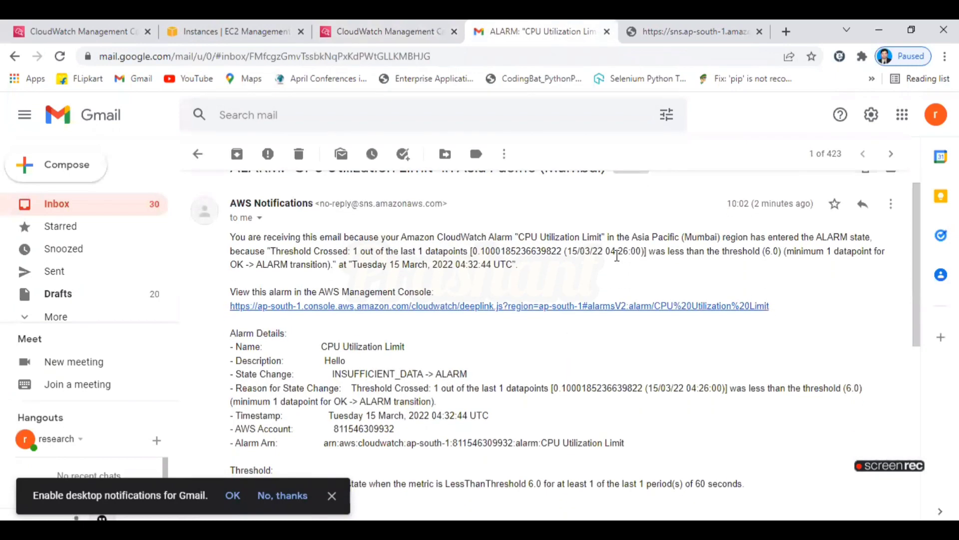
scroll(374, 198, up, 1)
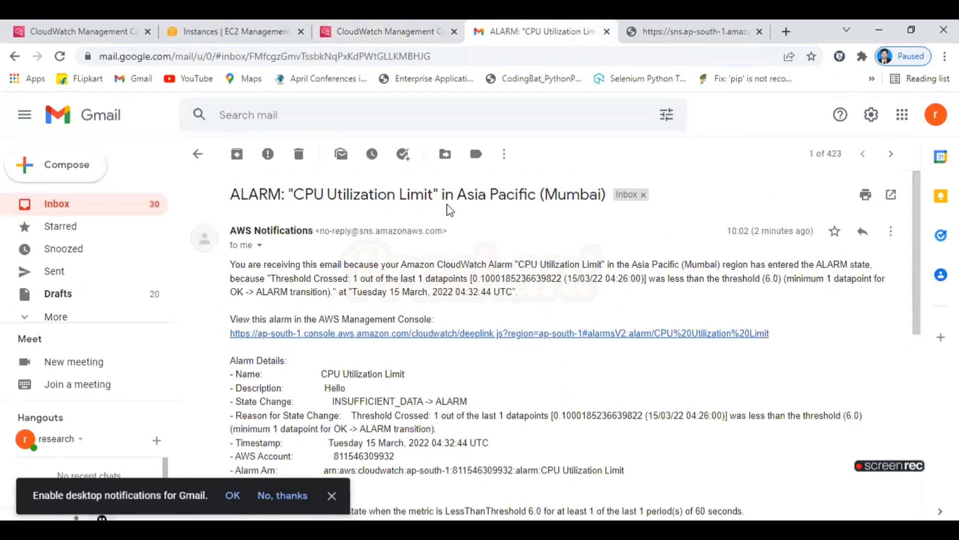
scroll(429, 315, down, 2)
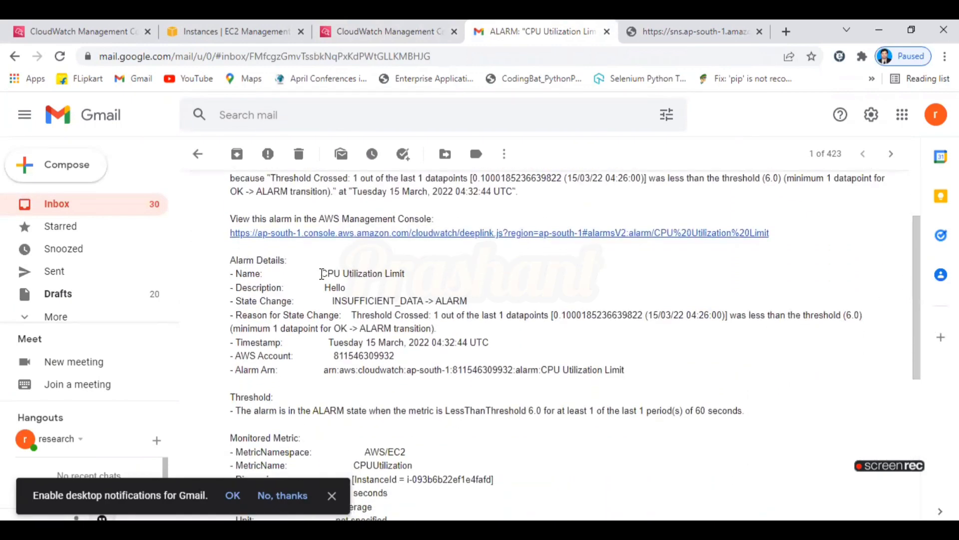
drag(322, 274, 445, 275)
click(326, 288)
drag(334, 303, 464, 299)
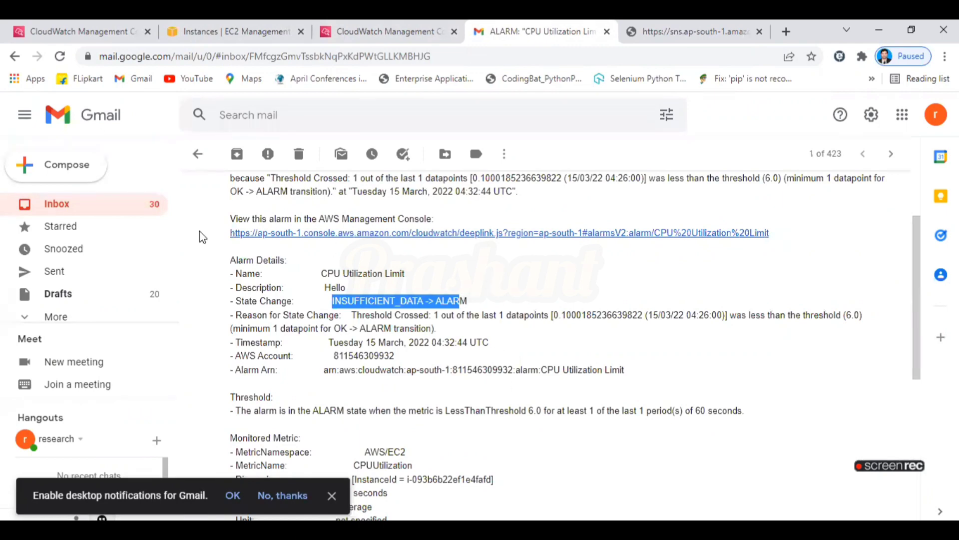
click(59, 205)
Open the Subscription Confirmation emails, expanding the 09:51 and 09:49 messages, then recheck the alarm email.
click(243, 23)
click(365, 34)
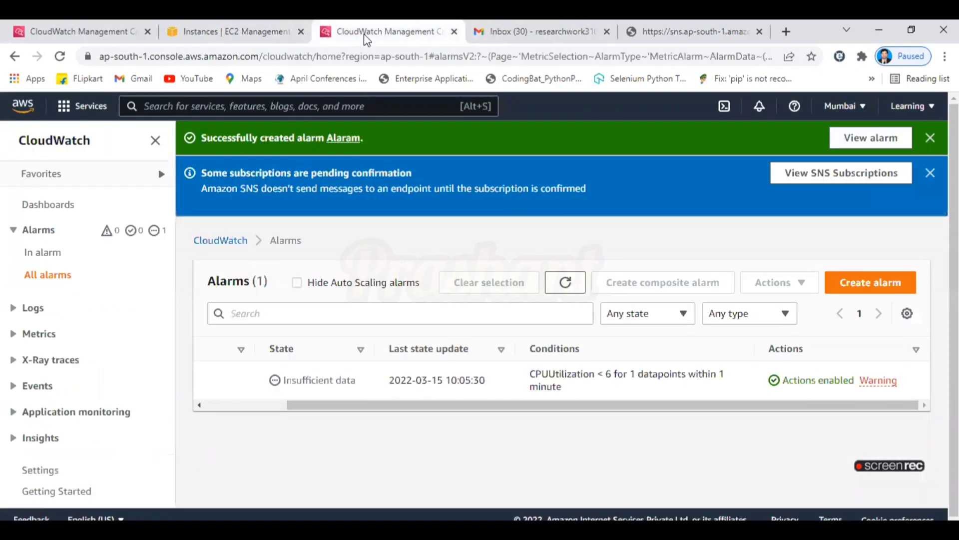
click(537, 32)
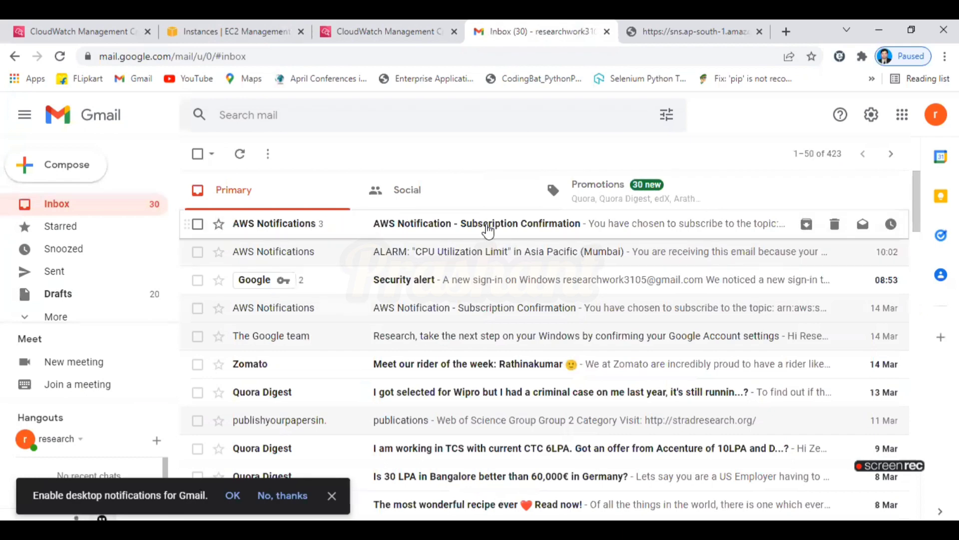
click(562, 225)
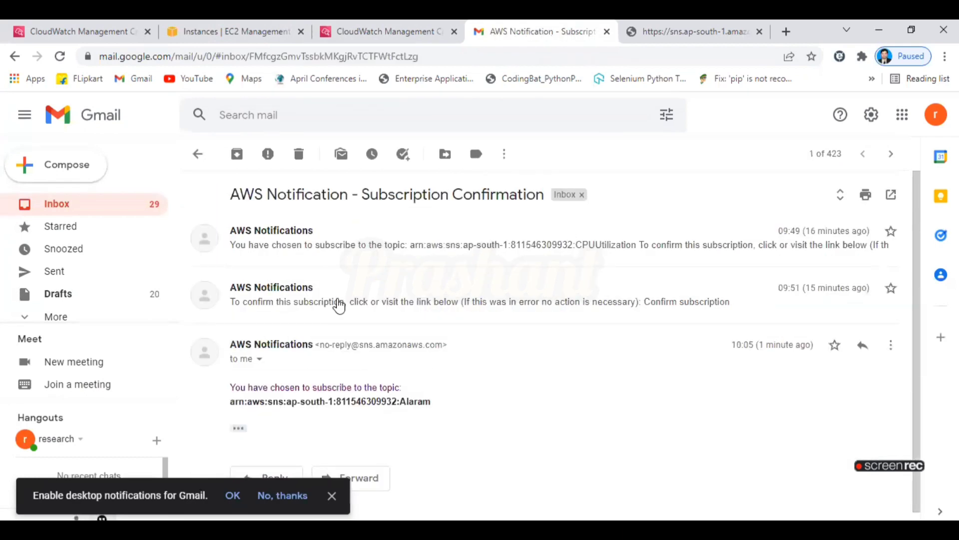
click(339, 302)
click(392, 243)
click(197, 154)
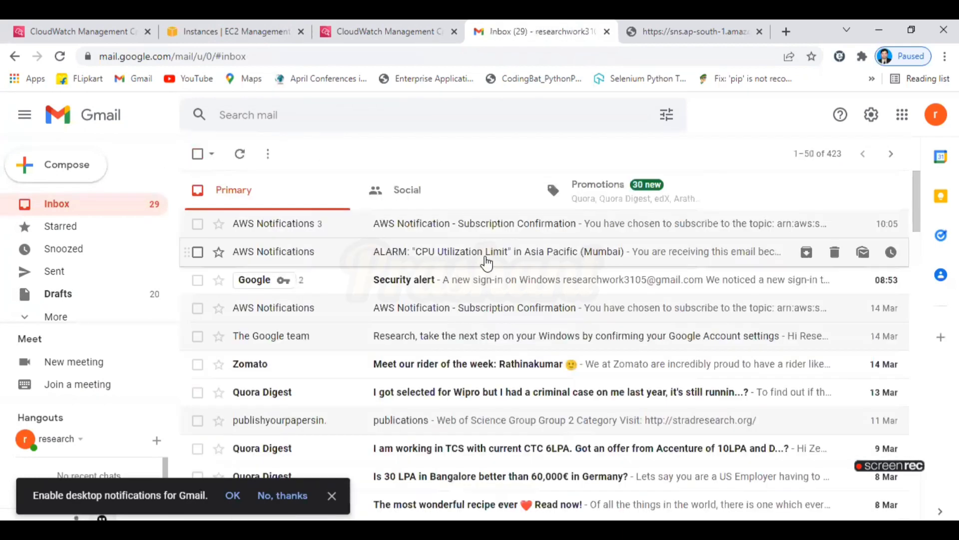
click(374, 252)
click(197, 155)
Refresh the EC2 instance list to show the instance Terminated, cross-checking the alarm email.
click(255, 28)
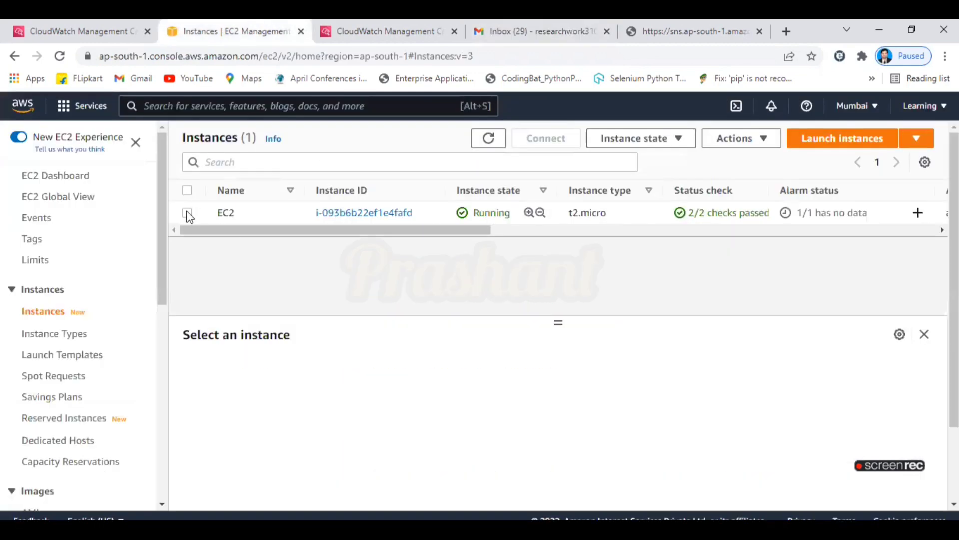
click(218, 214)
click(492, 142)
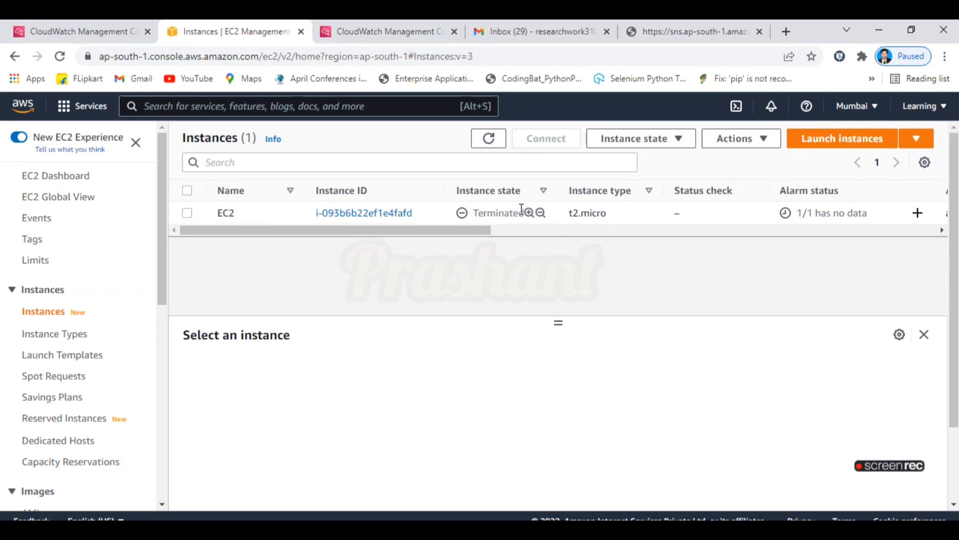
click(537, 31)
click(470, 252)
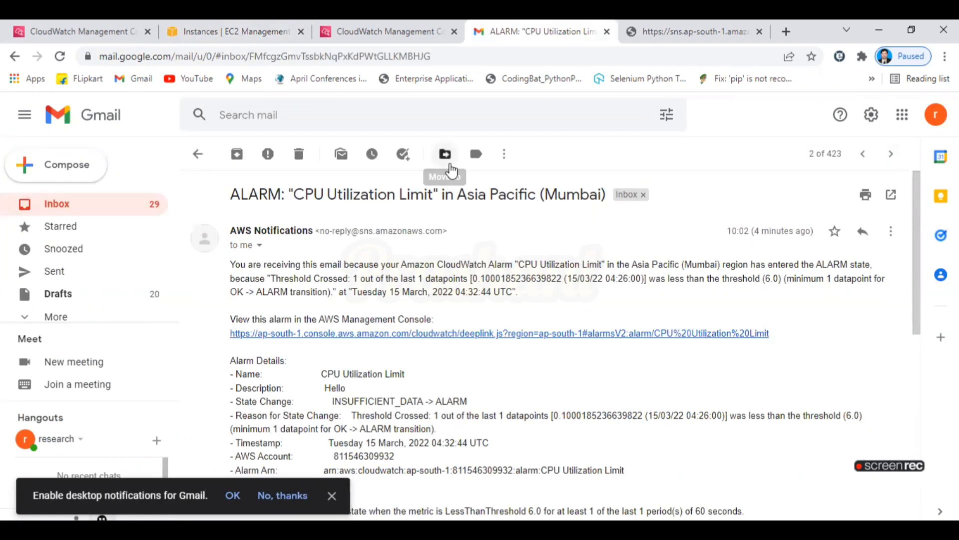
click(224, 28)
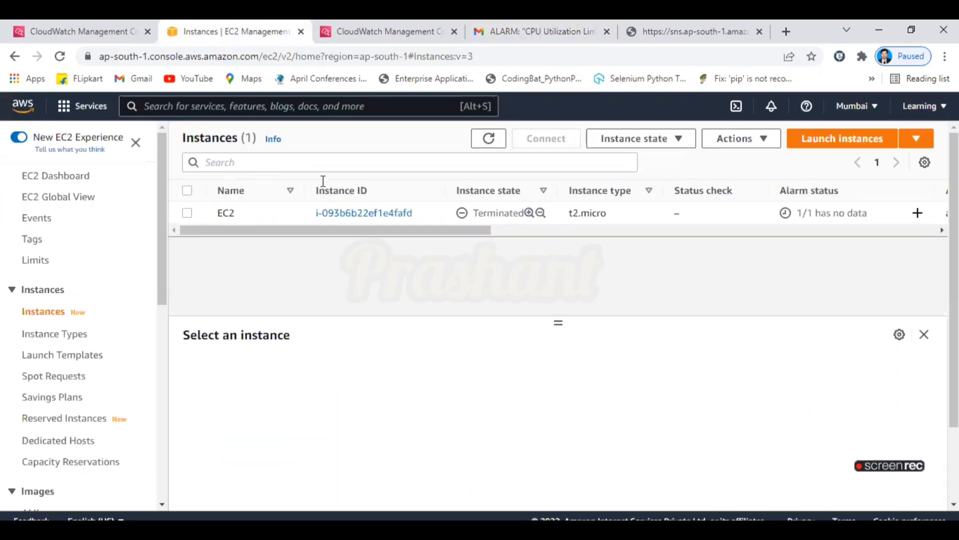